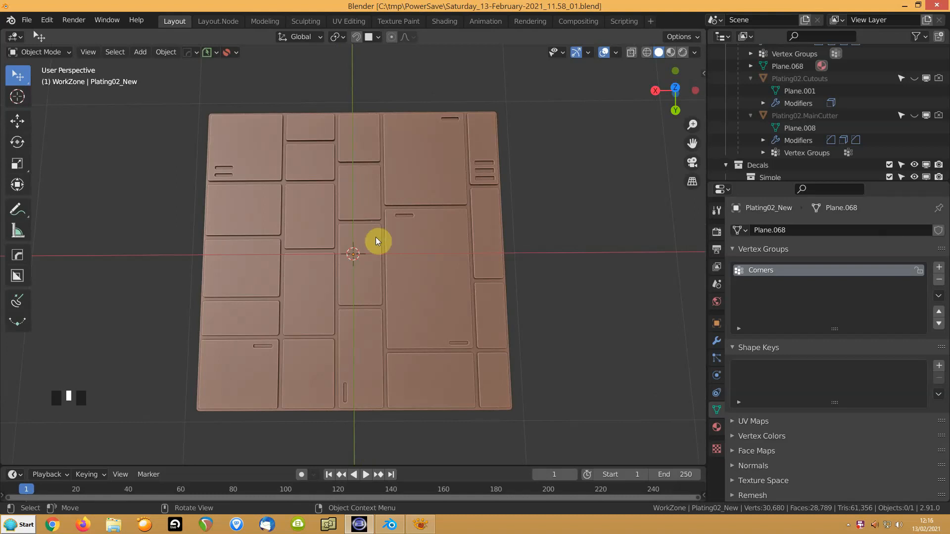
Select the Plating02_New panel plate and enter Edit Mode on it
{"action": "middle_click_drag", "start_coordinate": [409, 219], "coordinate": [370, 242]}
{"action": "scroll", "coordinate": [370, 243], "scroll_direction": "up", "scroll_amount": 3}
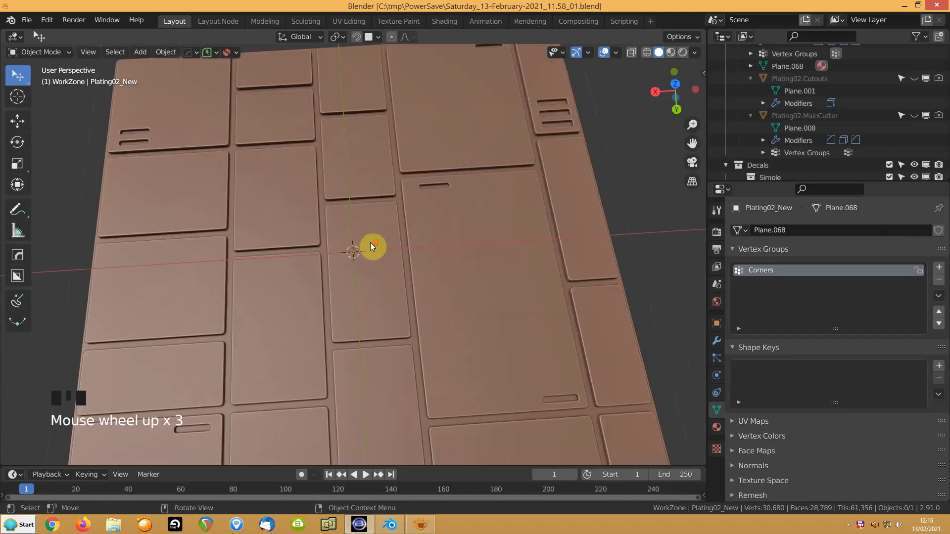
{"action": "scroll", "coordinate": [370, 244], "scroll_direction": "down", "scroll_amount": 1}
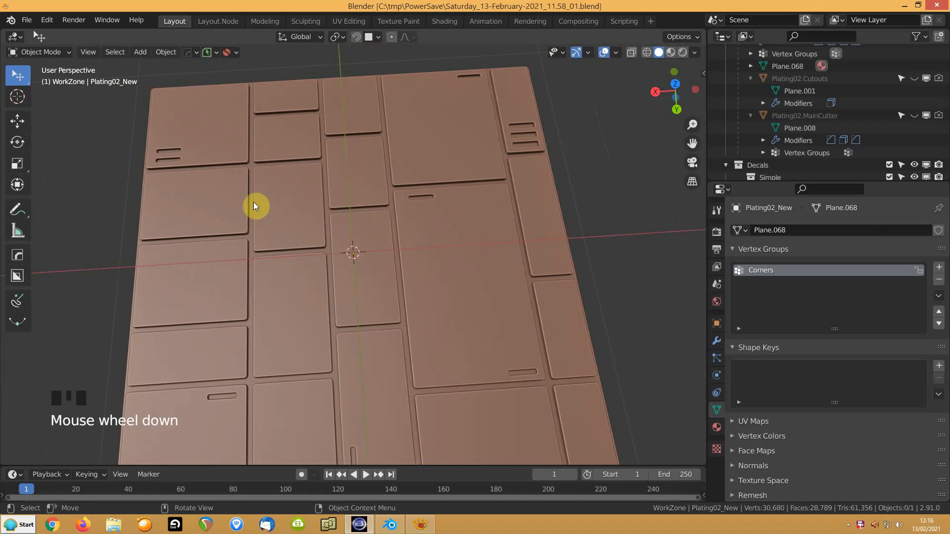
{"action": "scroll", "coordinate": [344, 184], "scroll_direction": "down", "scroll_amount": 1}
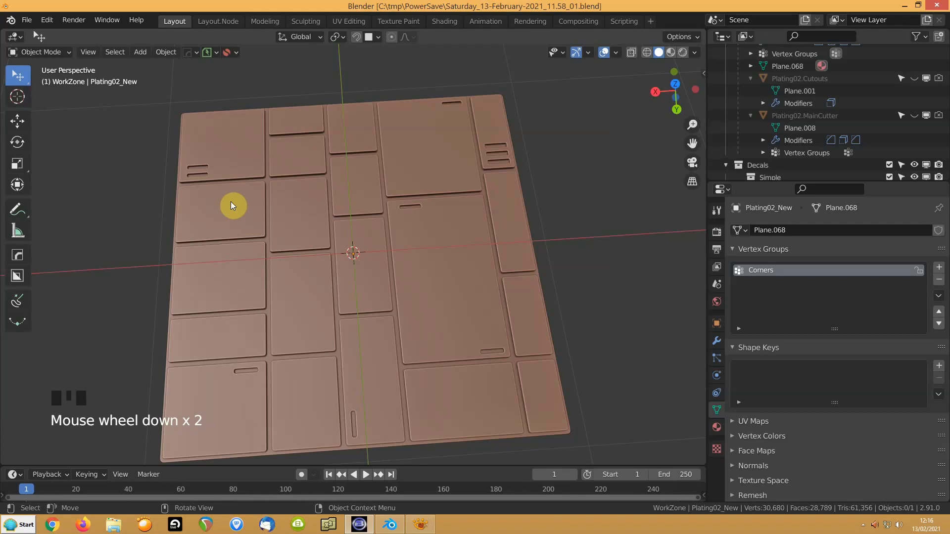
{"action": "middle_click_drag", "start_coordinate": [319, 237], "coordinate": [293, 251]}
{"action": "left_click", "coordinate": [268, 238]}
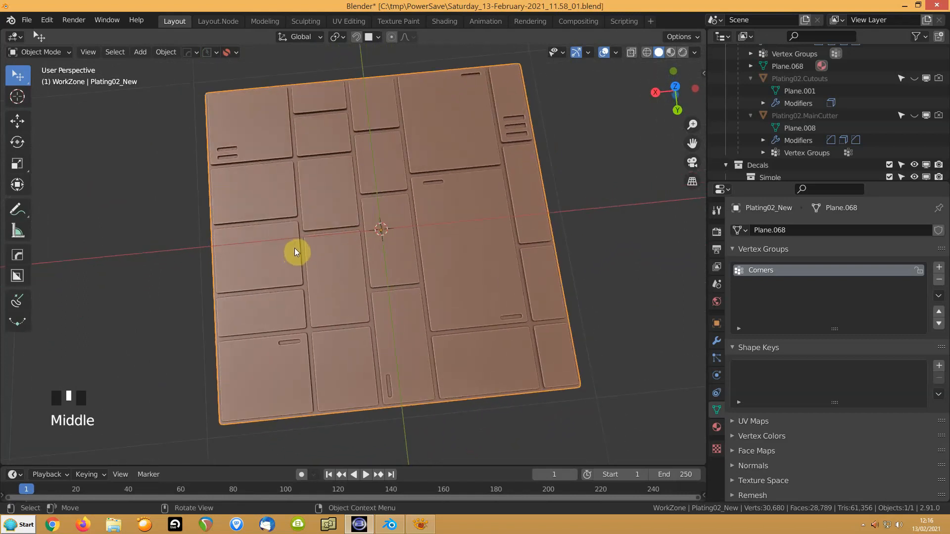
{"action": "key", "text": "Tab"}
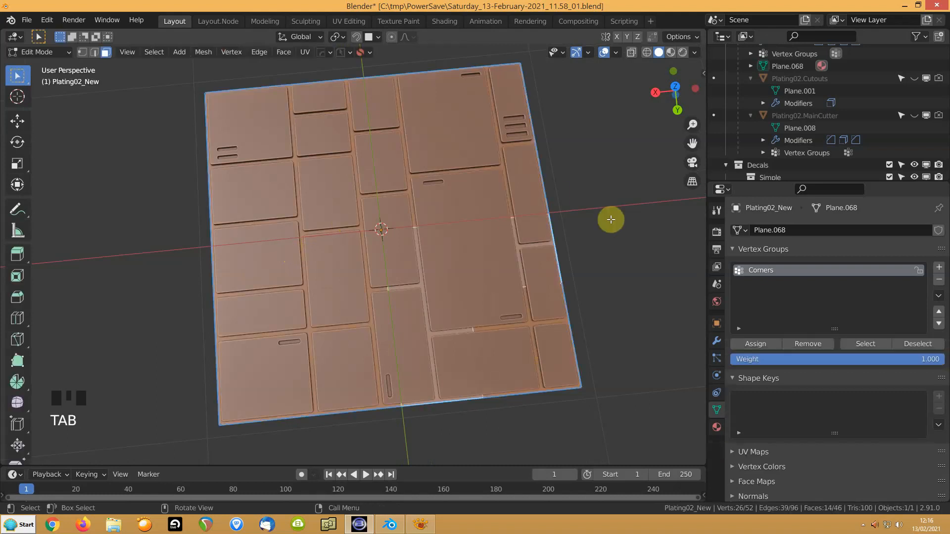
Hide all of the plate's modifiers in the viewport, clear the face selection and examine the underlying base mesh
{"action": "left_click", "coordinate": [717, 341]}
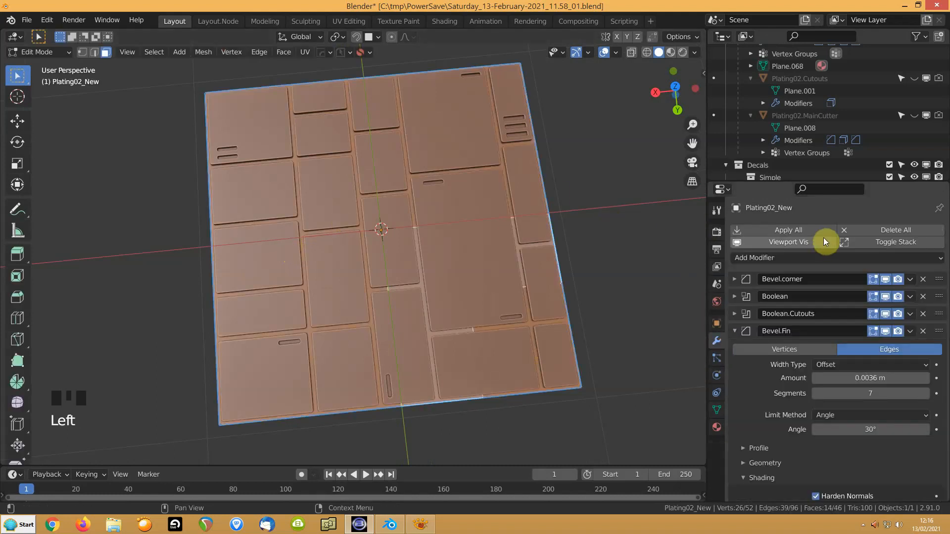
{"action": "left_click", "coordinate": [788, 246]}
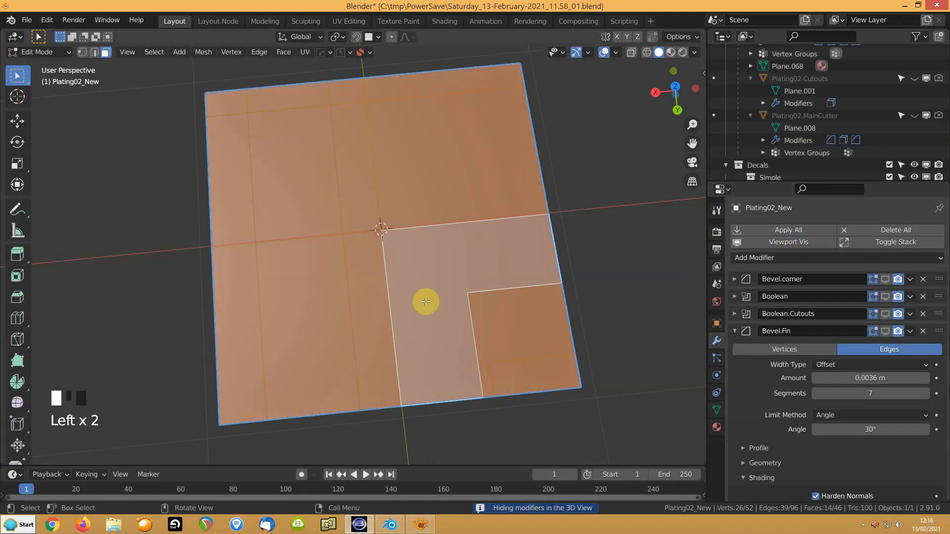
{"action": "left_click", "coordinate": [639, 228]}
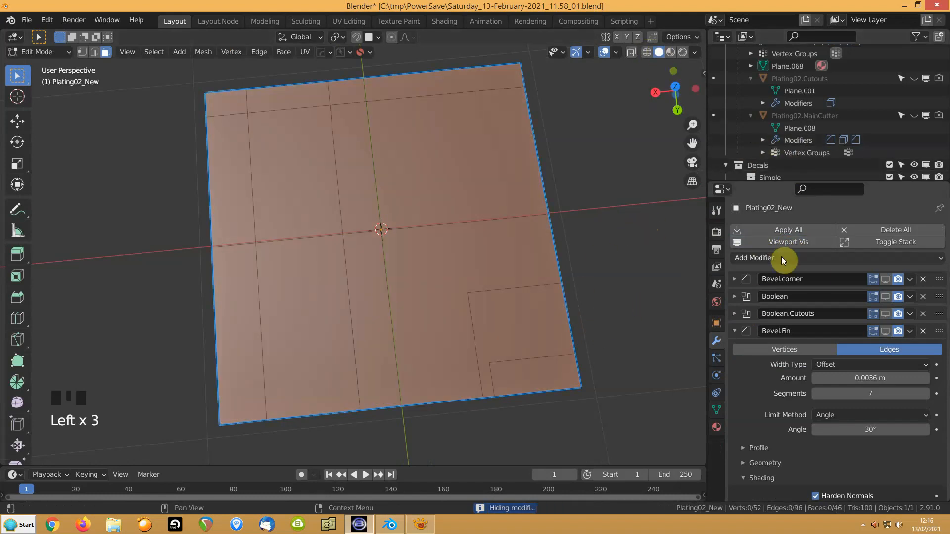
{"action": "mouse_move", "coordinate": [511, 231]}
{"action": "middle_mouse_down"}
{"action": "mouse_move", "coordinate": [483, 265]}
{"action": "mouse_move", "coordinate": [469, 254]}
{"action": "mouse_move", "coordinate": [509, 225]}
{"action": "middle_mouse_up"}
{"action": "scroll", "coordinate": [328, 233], "scroll_direction": "up", "scroll_amount": 1}
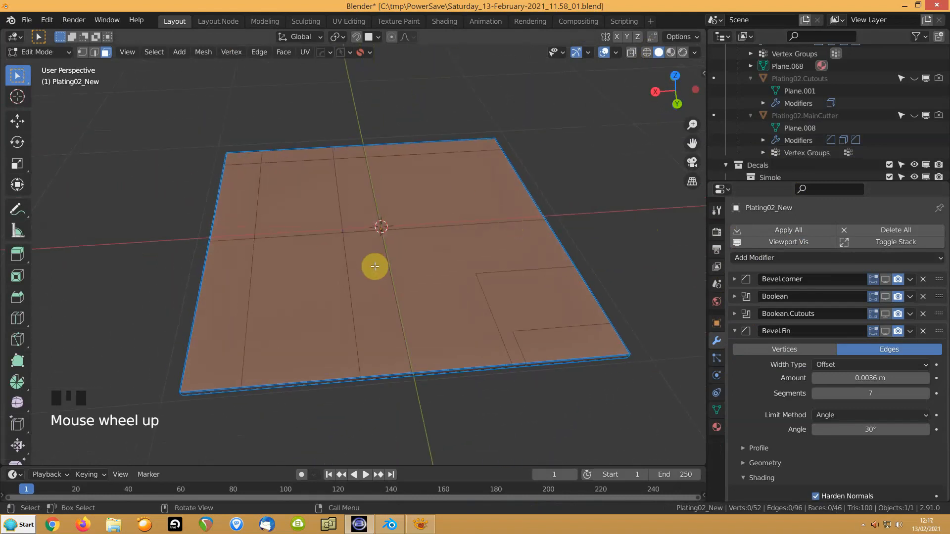
{"action": "middle_click_drag", "start_coordinate": [320, 297], "coordinate": [322, 344]}
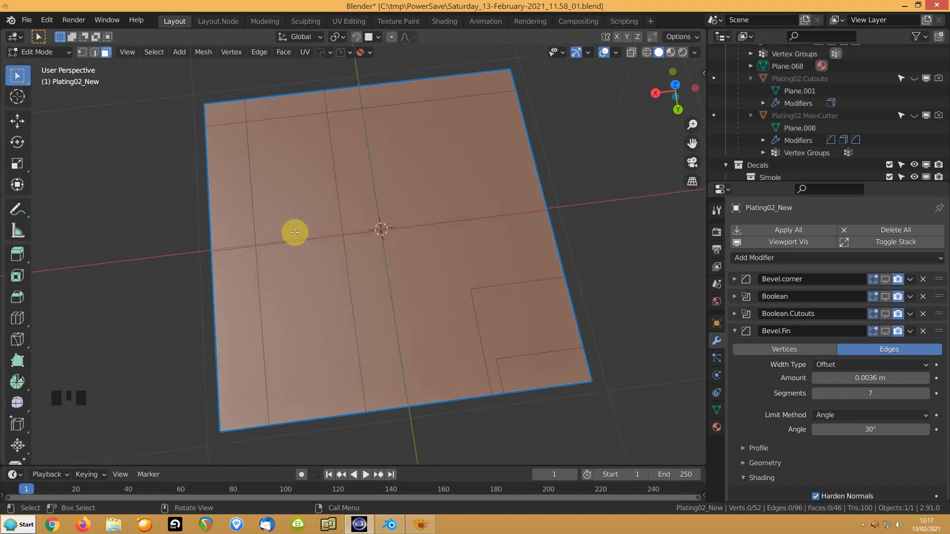
Show all of the plate's modifiers in the viewport again and turn on the wireframe overlay
{"action": "left_click", "coordinate": [806, 243]}
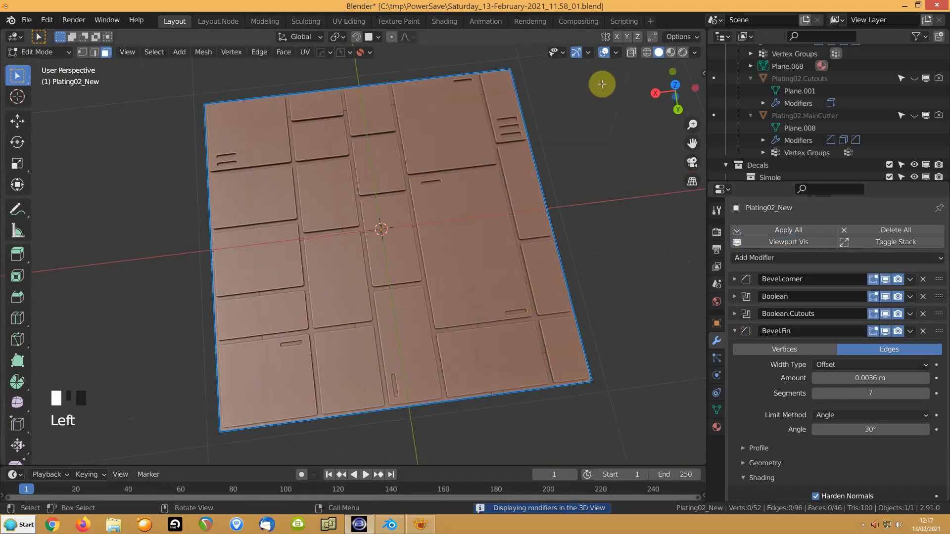
{"action": "left_click", "coordinate": [616, 53]}
{"action": "left_click", "coordinate": [540, 257]}
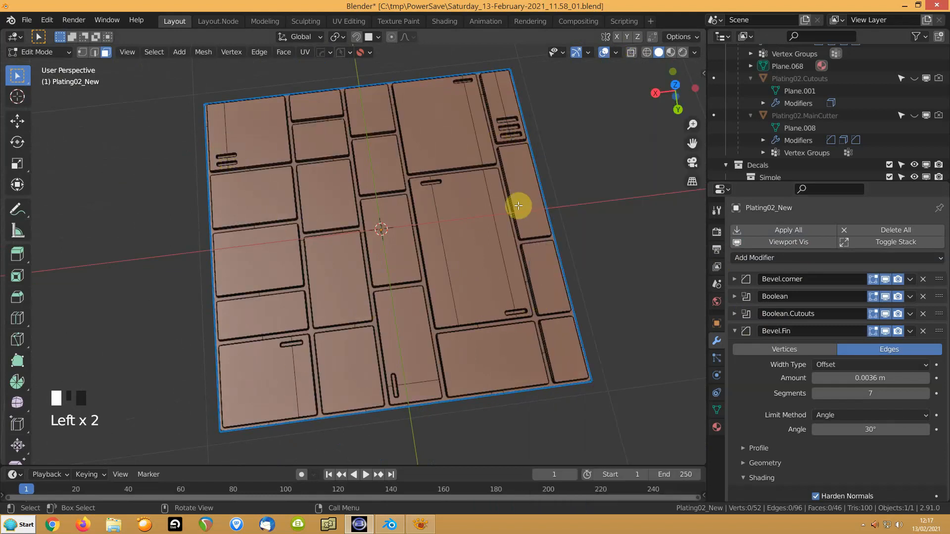
Examine the generated wireframe around the panels and slot cutouts, ending at a close view of the plate's outer corner
{"action": "middle_click_drag", "start_coordinate": [506, 206], "coordinate": [473, 314], "text": "shift"}
{"action": "scroll", "coordinate": [486, 213], "scroll_direction": "up", "scroll_amount": 3}
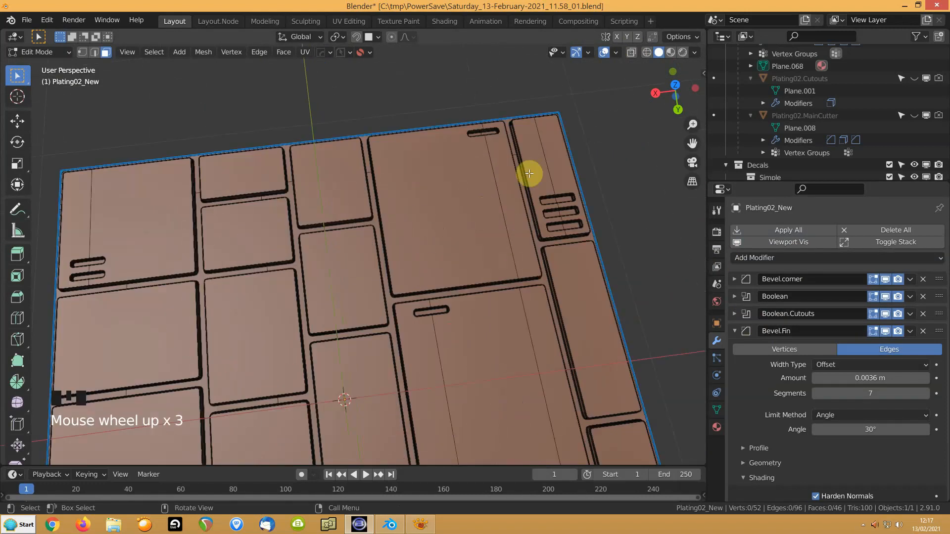
{"action": "scroll", "coordinate": [144, 271], "scroll_direction": "down", "scroll_amount": 1}
{"action": "middle_click_drag", "start_coordinate": [422, 226], "coordinate": [411, 248]}
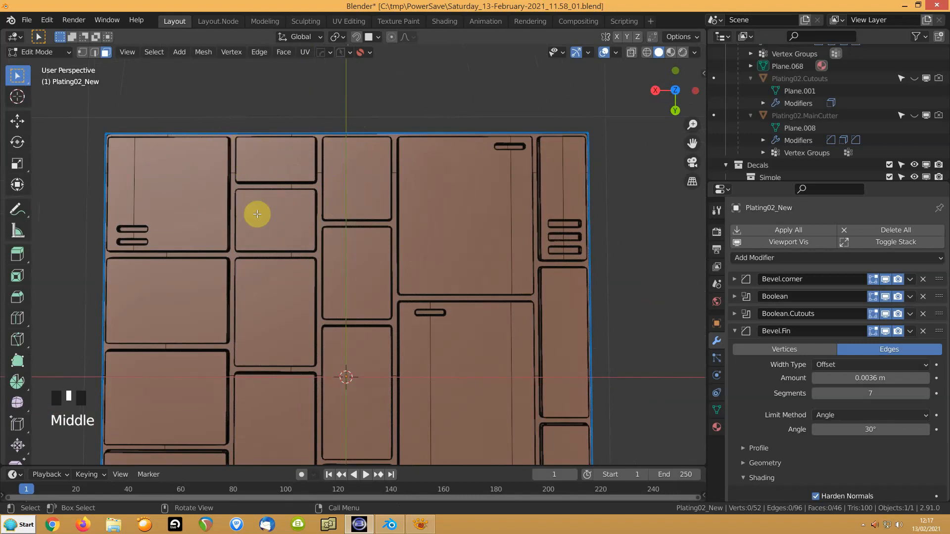
{"action": "middle_click_drag", "start_coordinate": [238, 274], "coordinate": [314, 225], "text": "shift"}
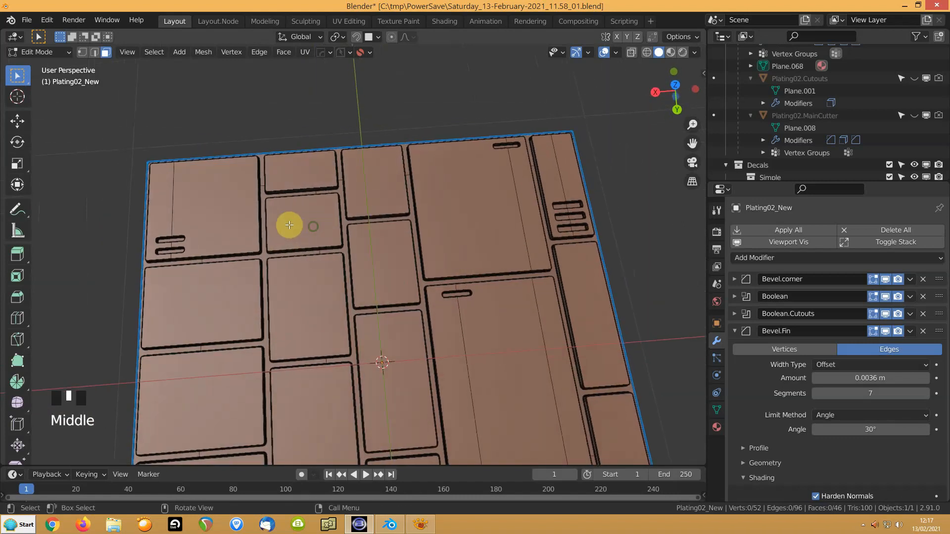
{"action": "middle_click_drag", "start_coordinate": [221, 173], "coordinate": [253, 197], "text": "shift"}
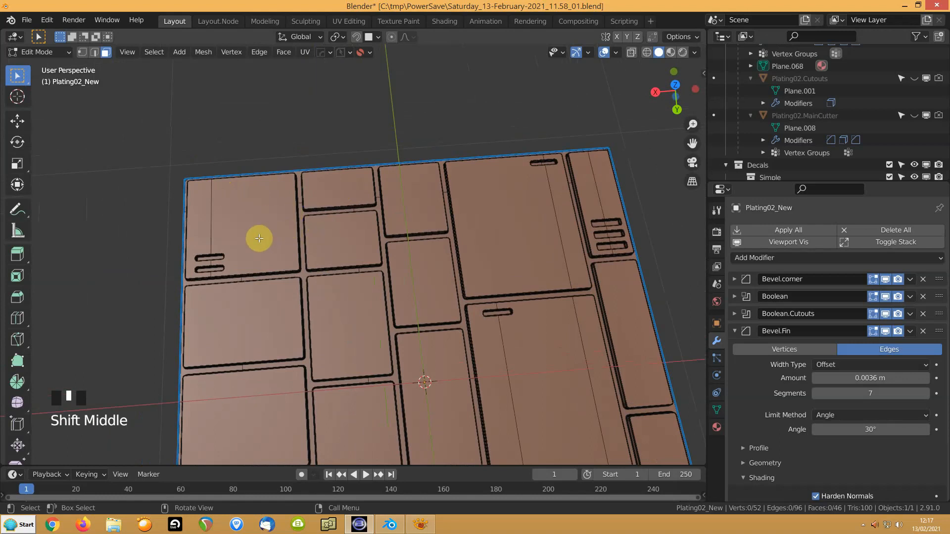
{"action": "scroll", "coordinate": [259, 238], "scroll_direction": "up", "scroll_amount": 2}
{"action": "scroll", "coordinate": [258, 238], "scroll_direction": "down", "scroll_amount": 2}
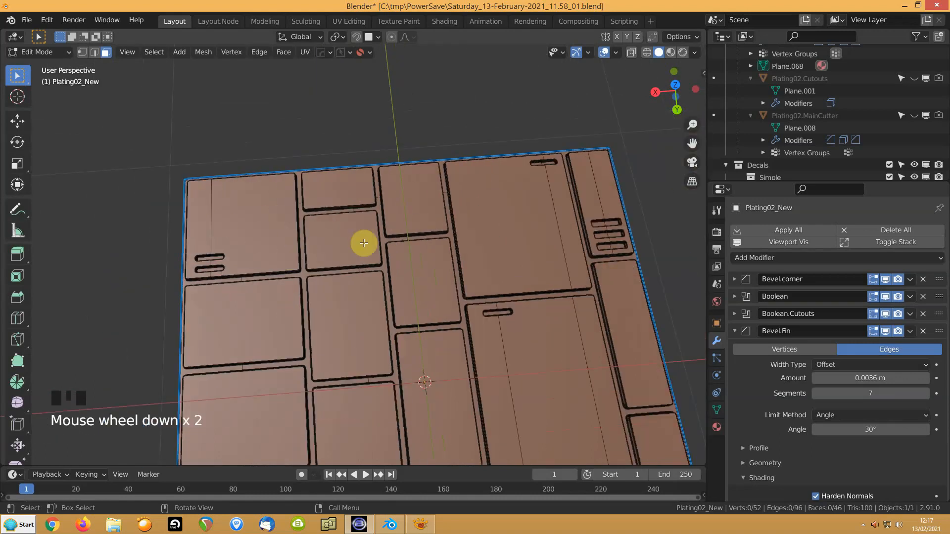
{"action": "middle_click_drag", "start_coordinate": [344, 187], "coordinate": [339, 225]}
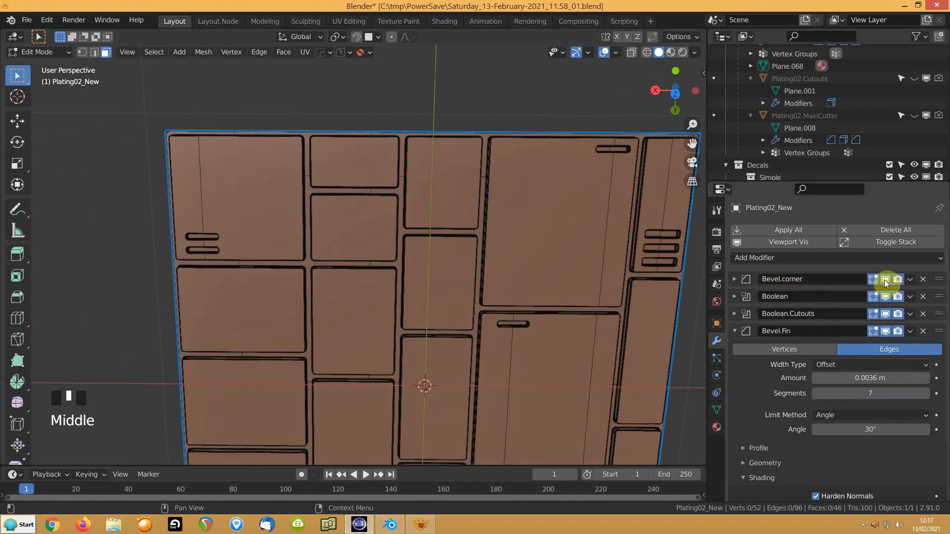
{"action": "left_click", "coordinate": [659, 265]}
{"action": "middle_click_drag", "start_coordinate": [292, 188], "coordinate": [373, 282], "text": "shift"}
{"action": "scroll", "coordinate": [261, 269], "scroll_direction": "up", "scroll_amount": 8}
{"action": "middle_click_drag", "start_coordinate": [181, 261], "coordinate": [521, 253], "text": "shift"}
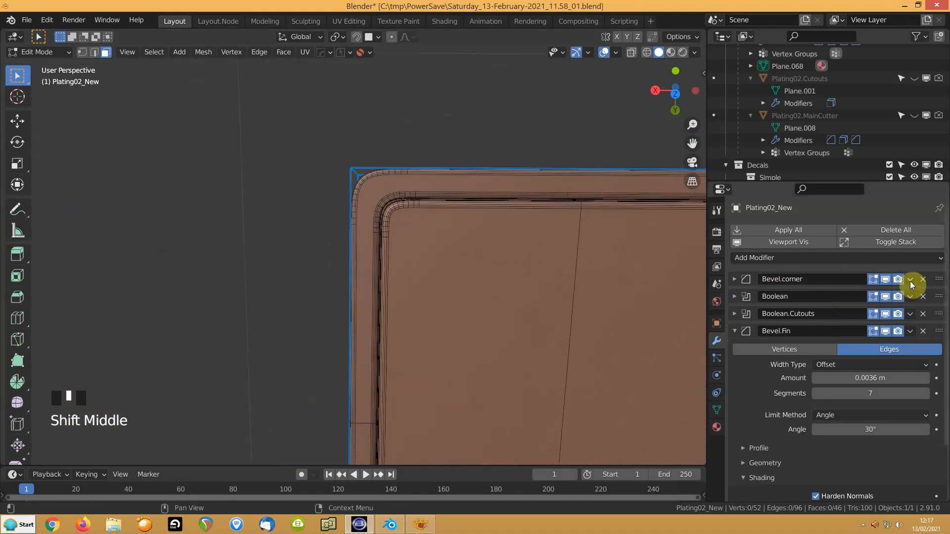
Compare the plate's corner with the Bevel.corner and Bevel.Fin modifiers toggled off and on, and collapse the Bevel.Fin settings
{"action": "left_click", "coordinate": [886, 280]}
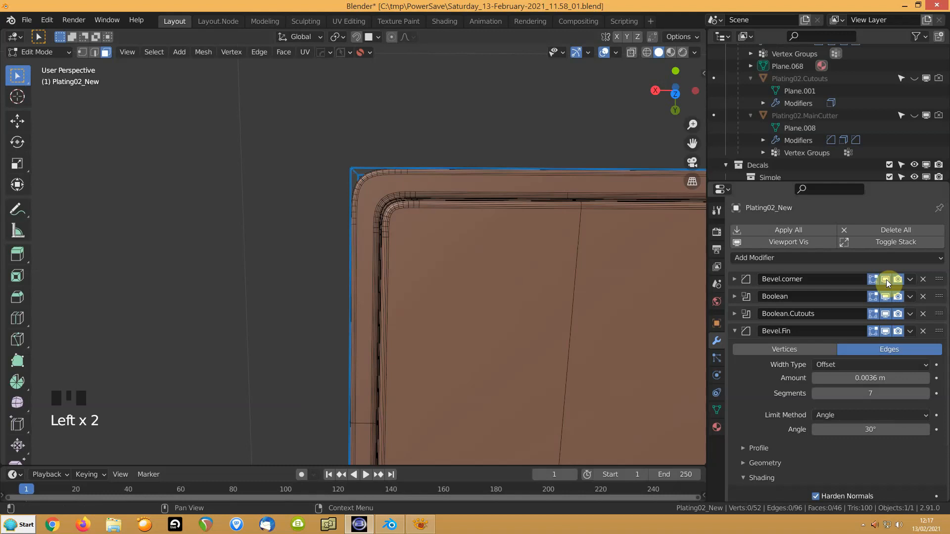
{"action": "left_click", "coordinate": [886, 331]}
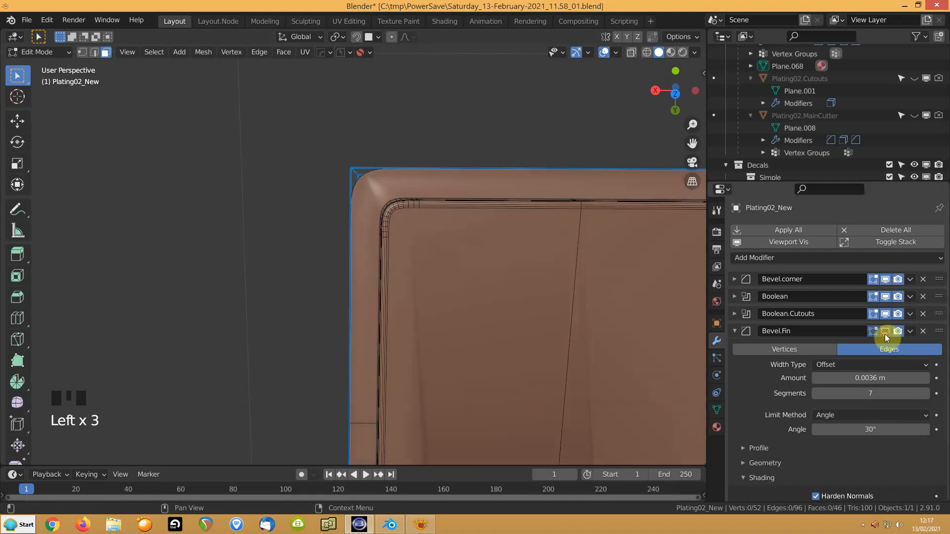
{"action": "left_click", "coordinate": [885, 331]}
{"action": "middle_click_drag", "start_coordinate": [522, 310], "coordinate": [565, 307]}
{"action": "left_click", "coordinate": [735, 331]}
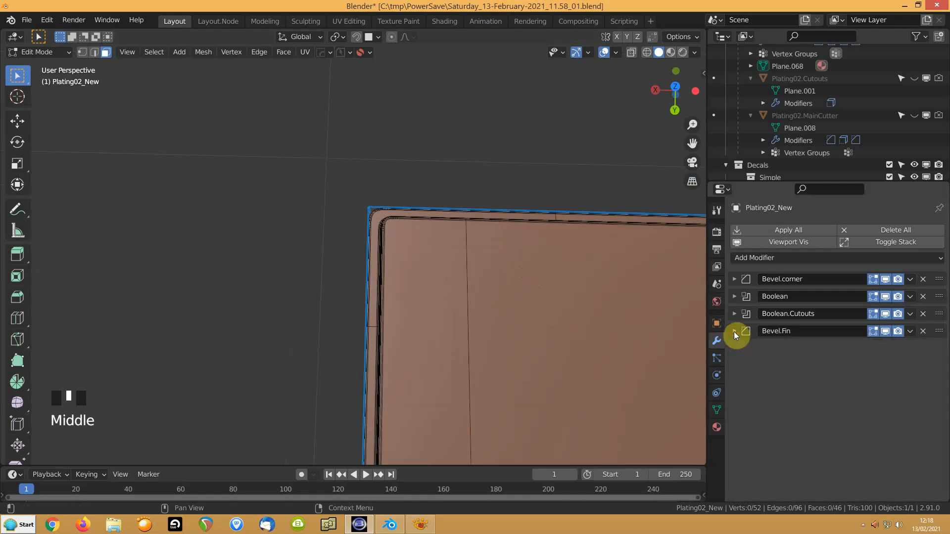
Examine the corner panel's beveled edges and its two slot cutouts from several angles, ending close on the plate's outer corner
{"action": "middle_click_drag", "start_coordinate": [522, 331], "coordinate": [312, 206], "text": "shift"}
{"action": "scroll", "coordinate": [373, 271], "scroll_direction": "down", "scroll_amount": 3}
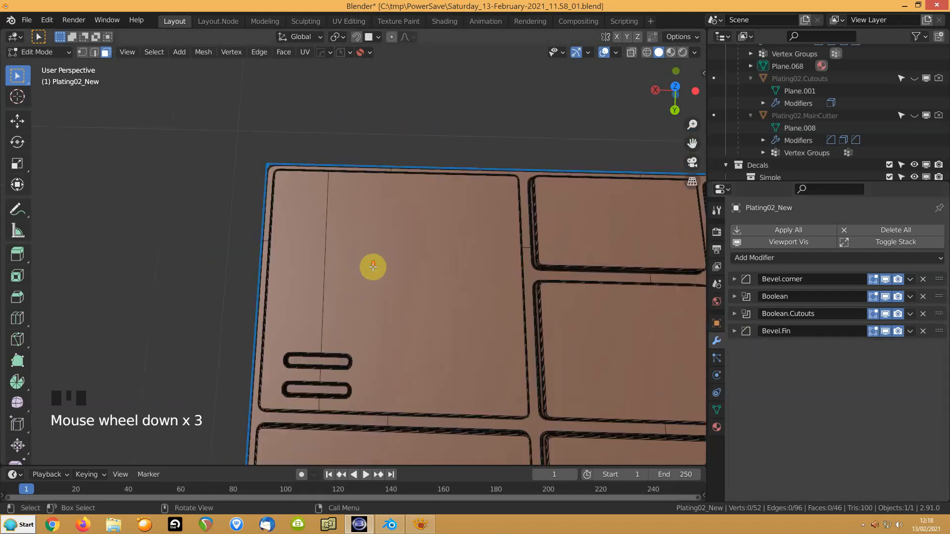
{"action": "middle_click_drag", "start_coordinate": [401, 316], "coordinate": [455, 242]}
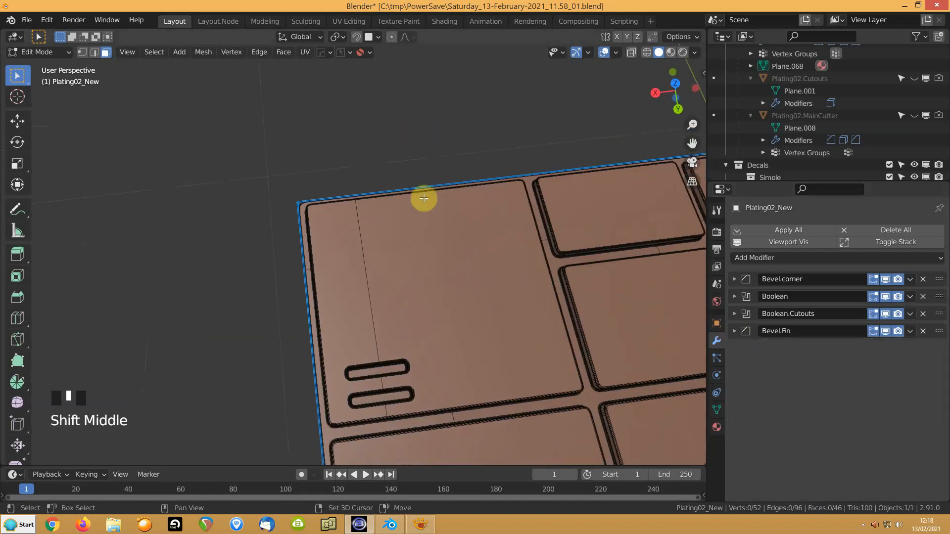
{"action": "scroll", "coordinate": [318, 260], "scroll_direction": "up", "scroll_amount": 7}
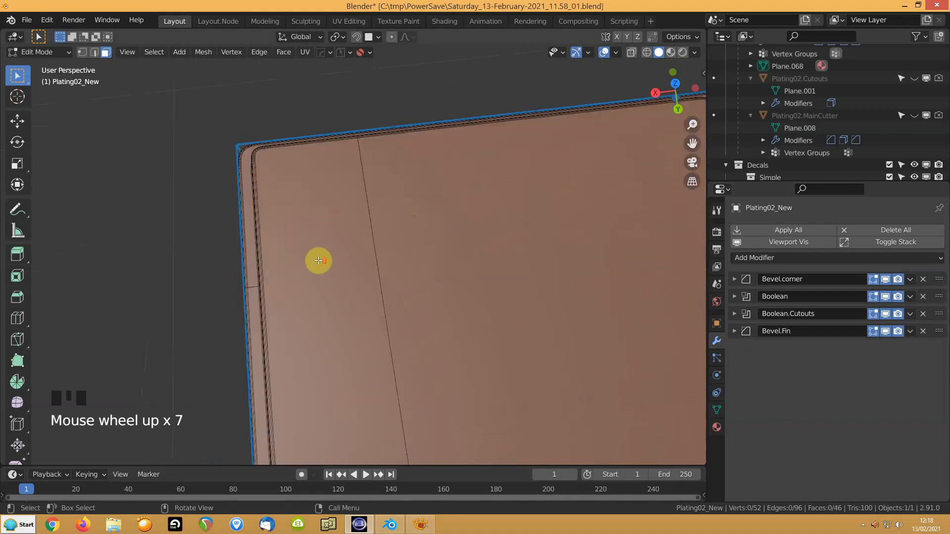
{"action": "middle_click_drag", "start_coordinate": [239, 328], "coordinate": [325, 282]}
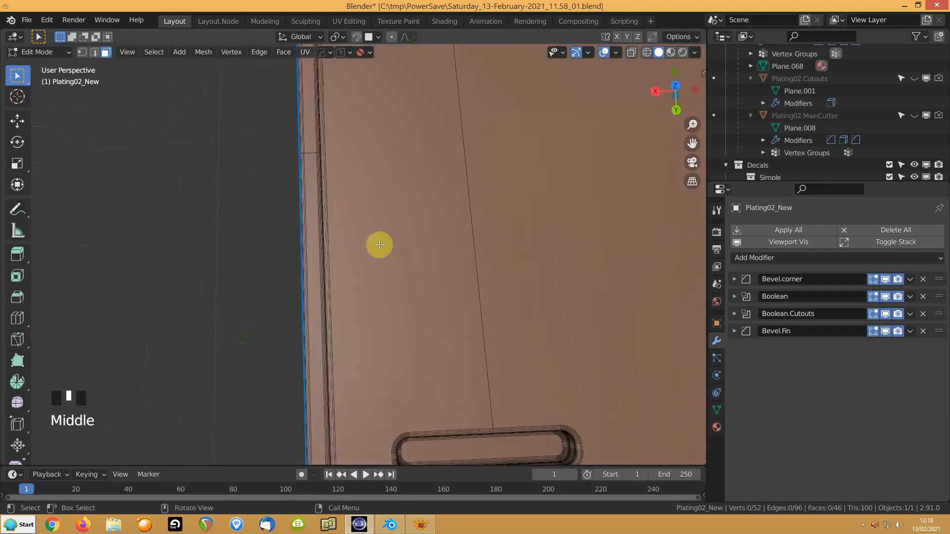
{"action": "scroll", "coordinate": [381, 247], "scroll_direction": "down", "scroll_amount": 6}
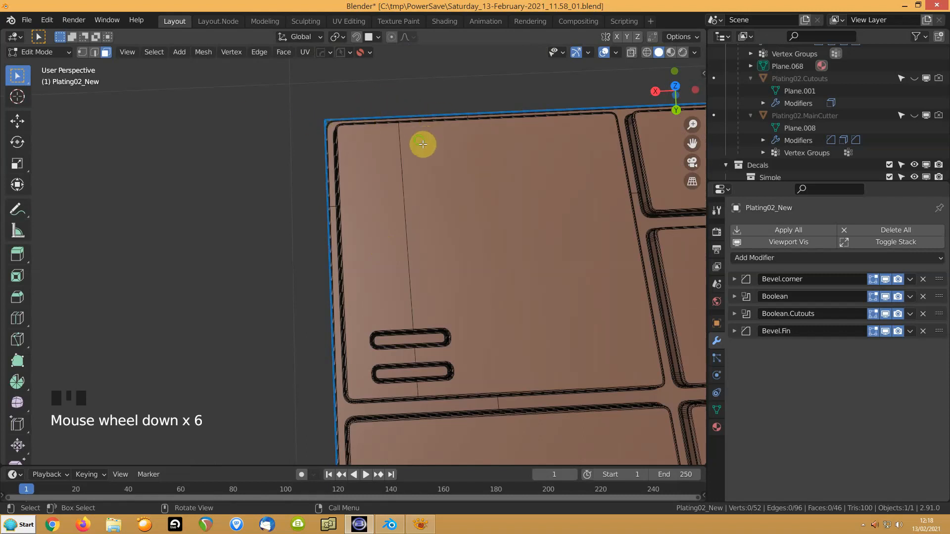
{"action": "middle_click_drag", "start_coordinate": [418, 142], "coordinate": [433, 169]}
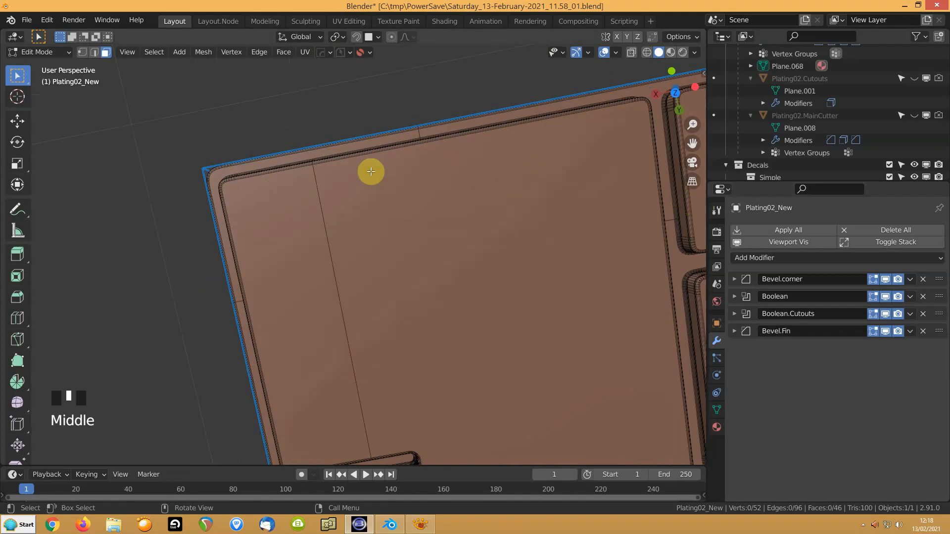
{"action": "middle_click_drag", "start_coordinate": [276, 327], "coordinate": [291, 186], "text": "shift"}
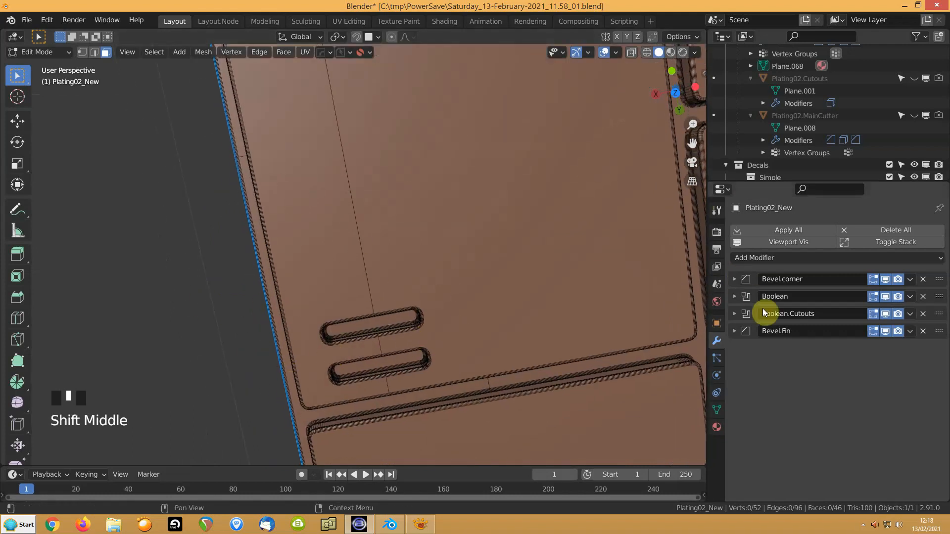
{"action": "scroll", "coordinate": [425, 301], "scroll_direction": "down", "scroll_amount": 3}
{"action": "middle_click_drag", "start_coordinate": [418, 299], "coordinate": [378, 262]}
{"action": "middle_click_drag", "start_coordinate": [277, 311], "coordinate": [361, 272], "text": "shift"}
{"action": "scroll", "coordinate": [324, 303], "scroll_direction": "up", "scroll_amount": 2}
{"action": "middle_click_drag", "start_coordinate": [368, 227], "coordinate": [409, 303], "text": "shift"}
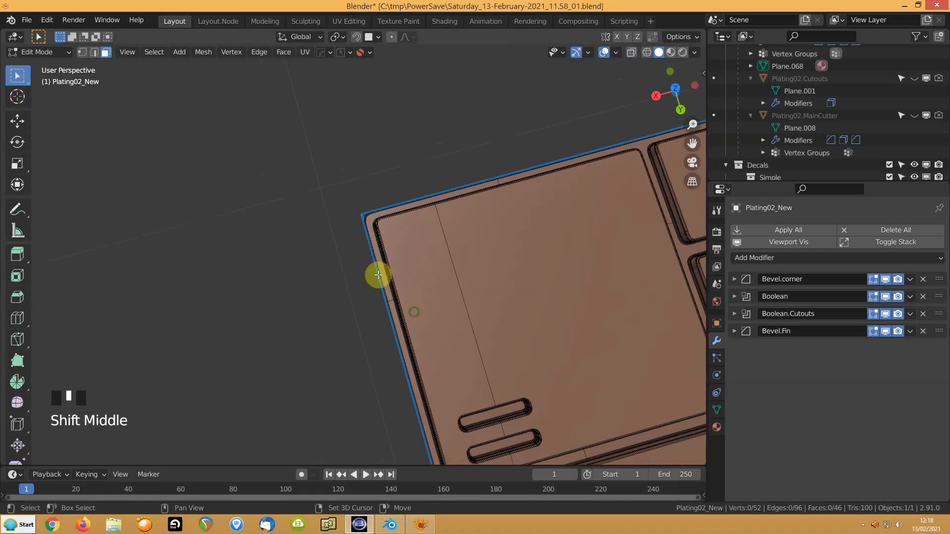
{"action": "scroll", "coordinate": [371, 246], "scroll_direction": "up", "scroll_amount": 5}
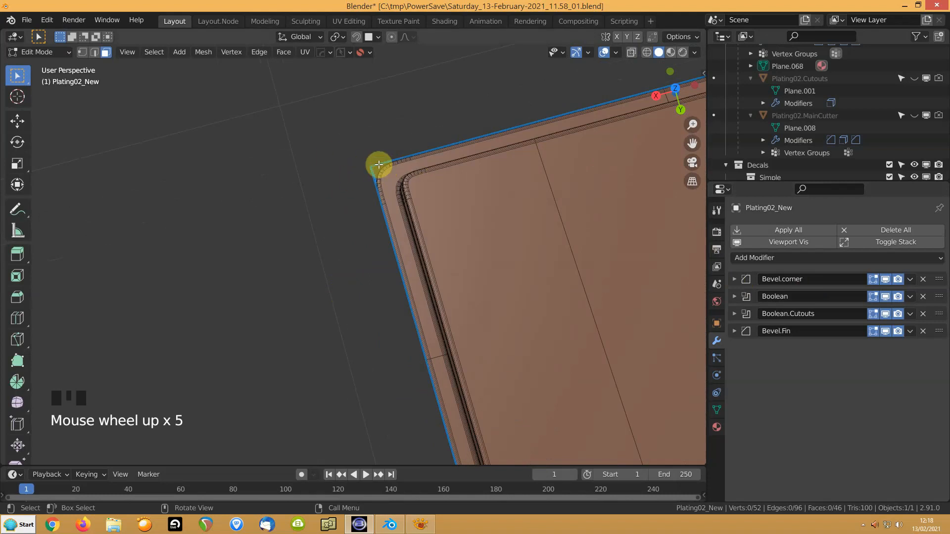
Set the Bevel.corner modifier's amount to 0.0516 m and its segments to 16
{"action": "left_click", "coordinate": [734, 279]}
{"action": "left_click_drag", "start_coordinate": [883, 343], "coordinate": [862, 343]}
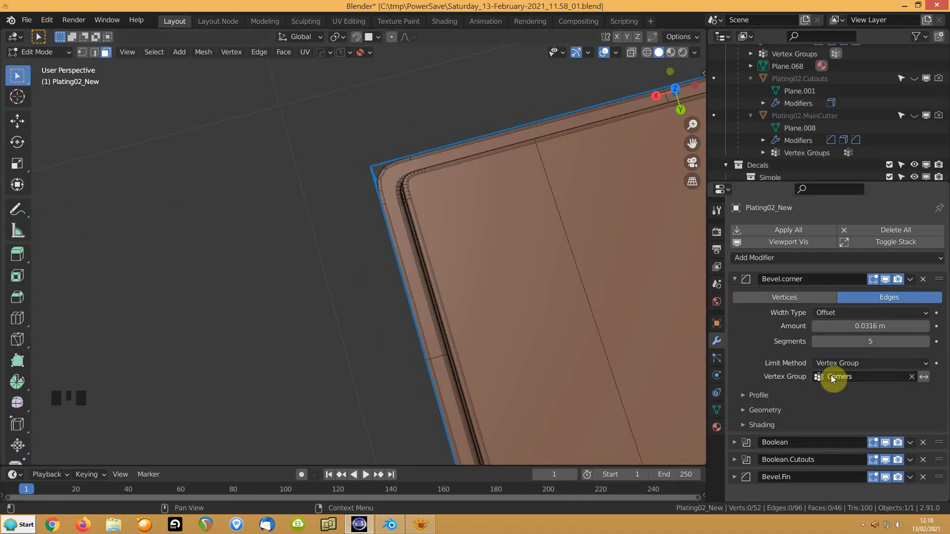
{"action": "left_click_drag", "start_coordinate": [866, 326], "coordinate": [867, 326]}
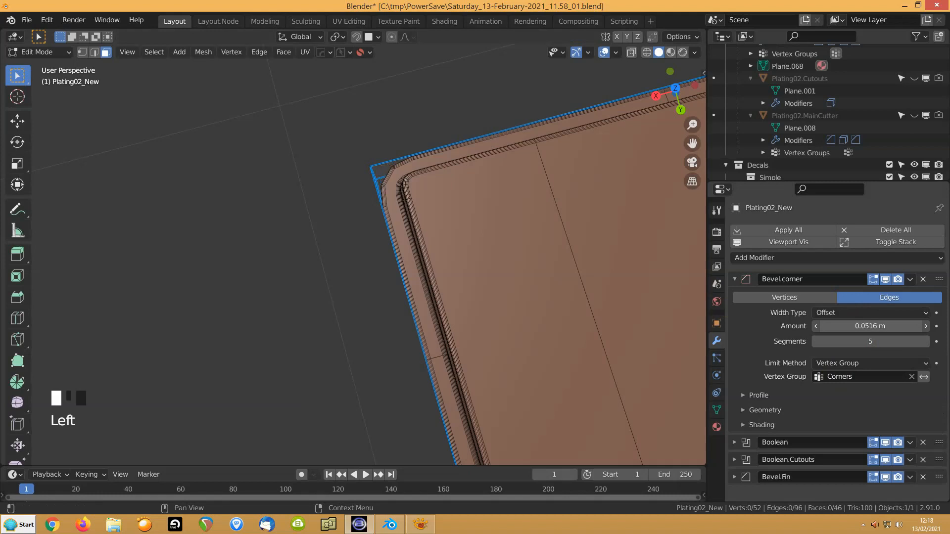
{"action": "left_click", "coordinate": [861, 342]}
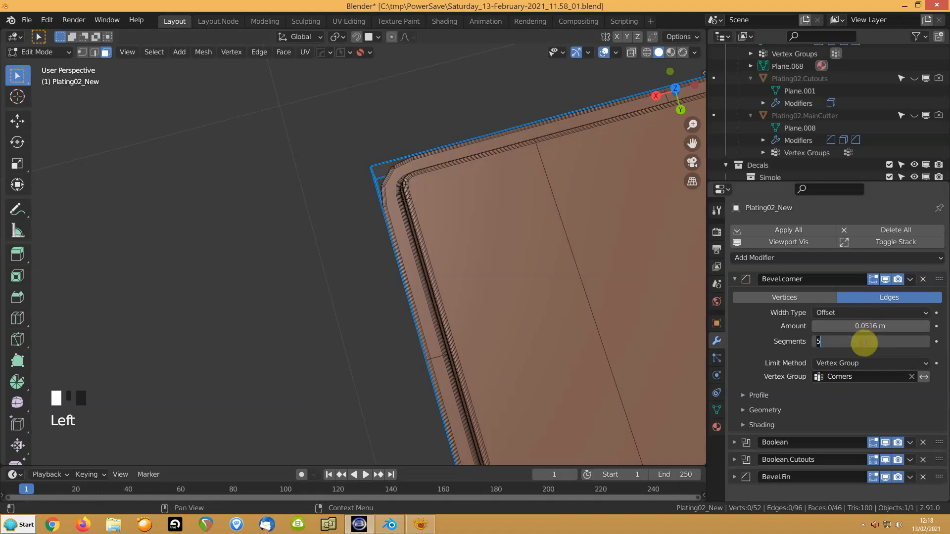
{"action": "type", "text": "16"}
{"action": "left_click", "coordinate": [439, 246]}
{"action": "middle_click_drag", "start_coordinate": [481, 216], "coordinate": [361, 263], "text": "shift"}
{"action": "scroll", "coordinate": [350, 255], "scroll_direction": "down", "scroll_amount": 2}
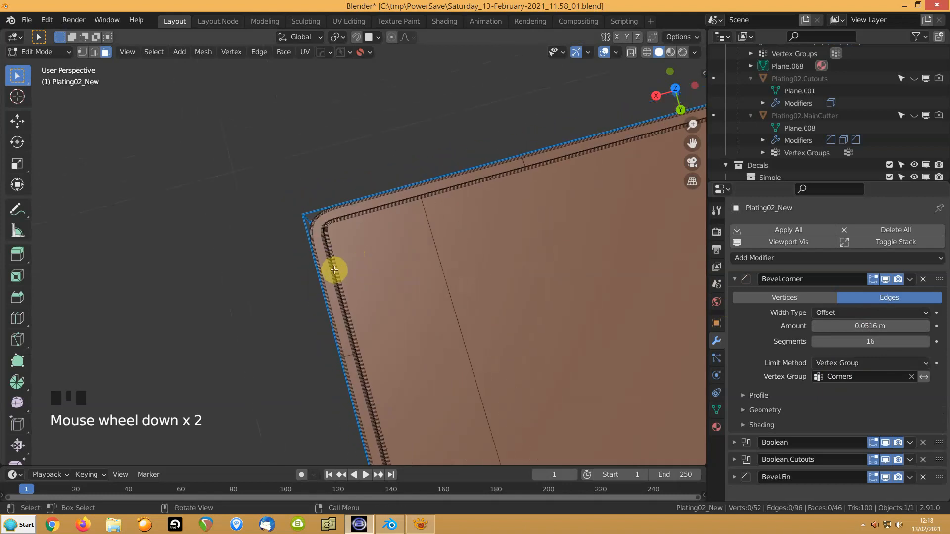
Set the Bevel.corner modifier's segments to 5 and hide the viewport overlays to inspect the plate's outer corner
{"action": "scroll", "coordinate": [331, 269], "scroll_direction": "up", "scroll_amount": 4}
{"action": "scroll", "coordinate": [323, 251], "scroll_direction": "up", "scroll_amount": 1}
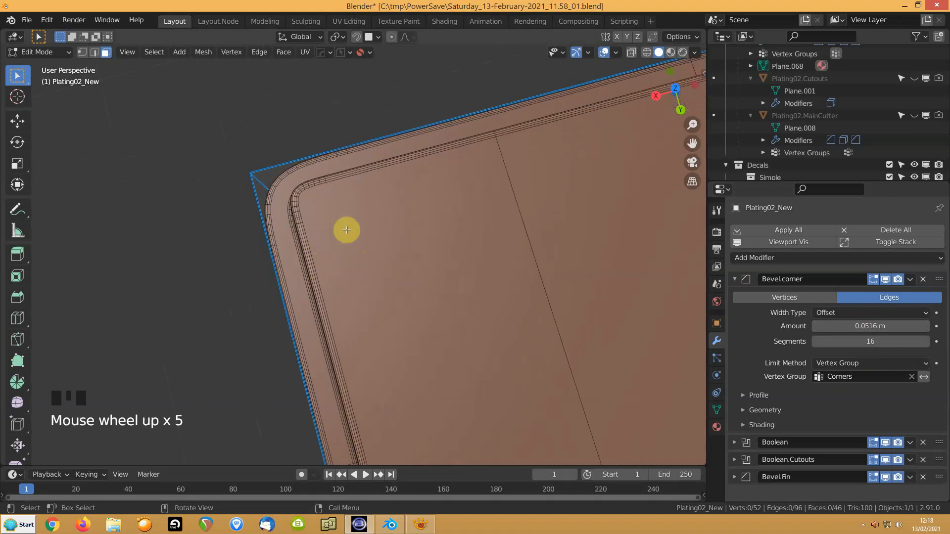
{"action": "left_click", "coordinate": [862, 341]}
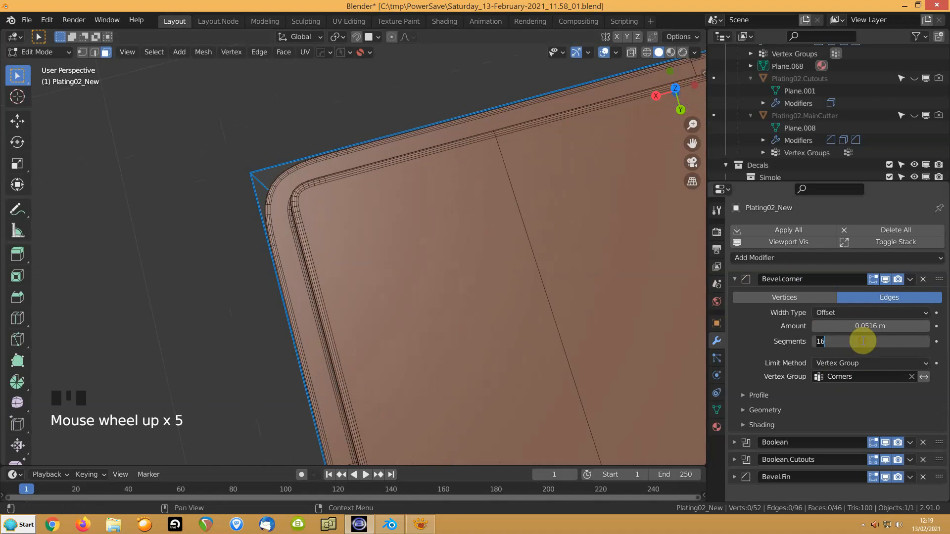
{"action": "left_click", "coordinate": [356, 233]}
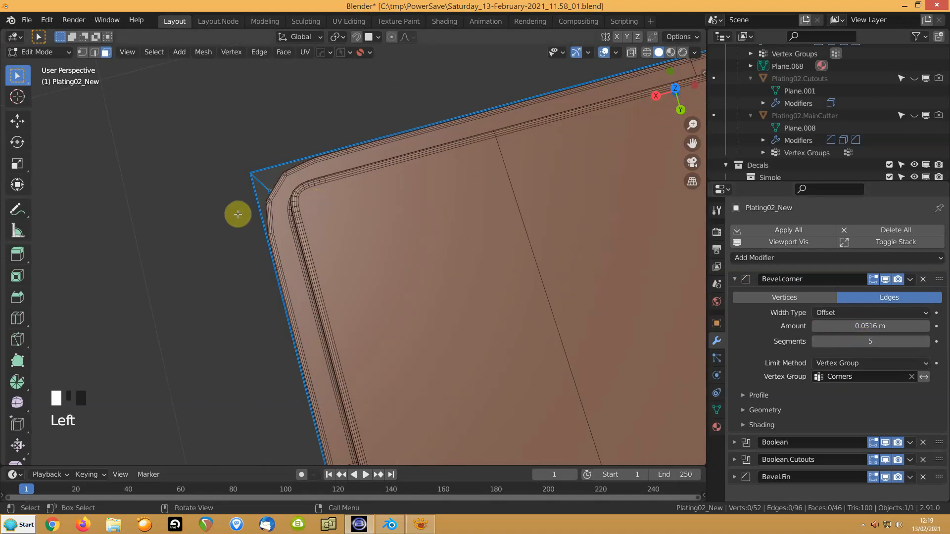
{"action": "left_click", "coordinate": [742, 411]}
{"action": "left_click", "coordinate": [742, 411]}
{"action": "scroll", "coordinate": [312, 218], "scroll_direction": "up", "scroll_amount": 3}
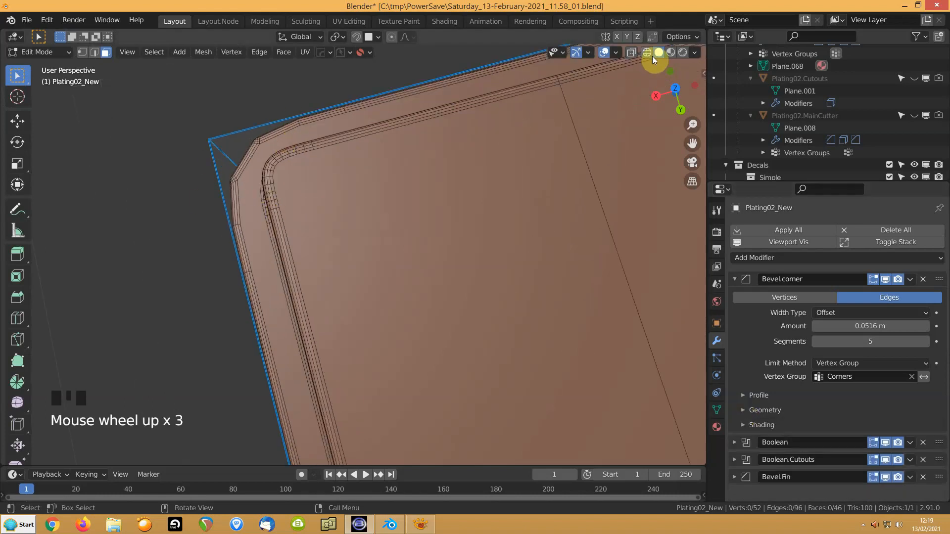
{"action": "left_click", "coordinate": [604, 52]}
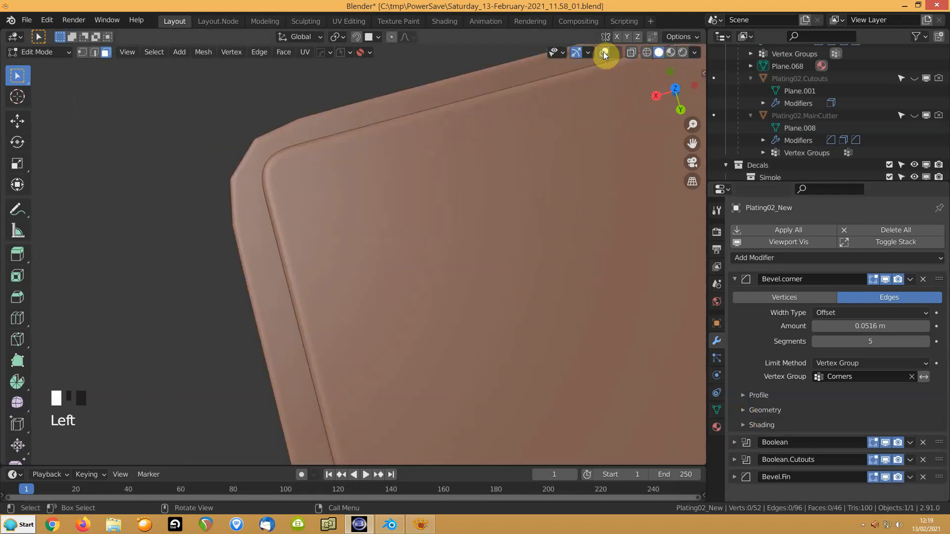
Try 17, 19 and 25 segments on the Bevel.corner modifier to compare the corner's smoothness
{"action": "left_click", "coordinate": [855, 342]}
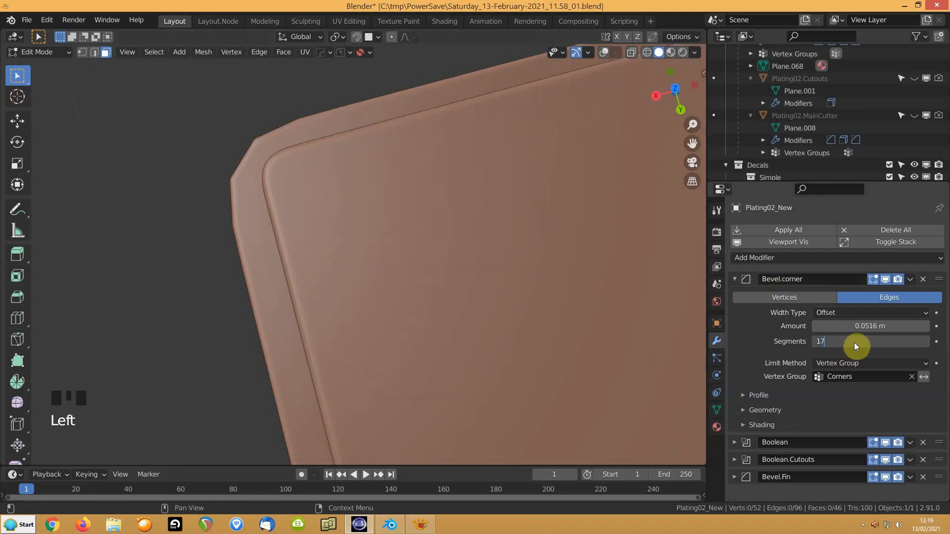
{"action": "left_click", "coordinate": [855, 344]}
{"action": "left_click", "coordinate": [854, 342]}
{"action": "type", "text": "1"}
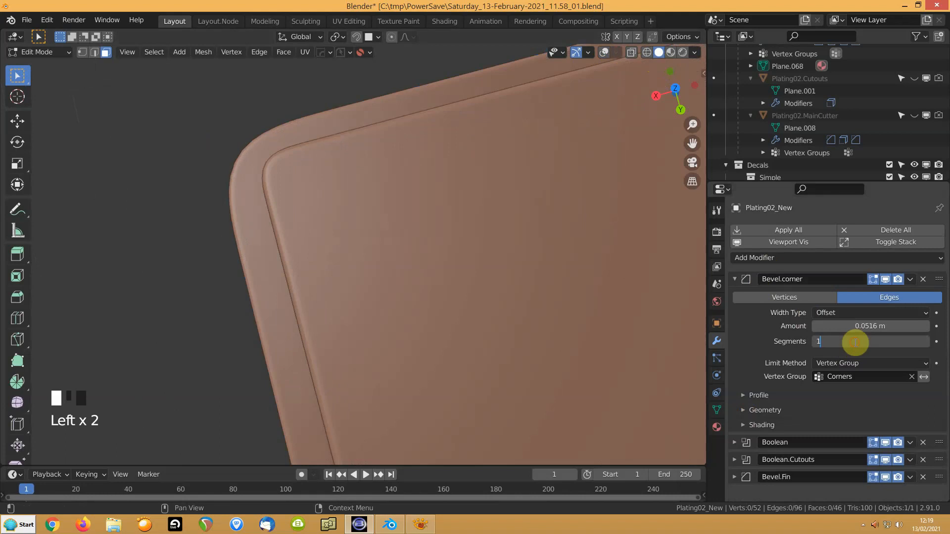
{"action": "left_click", "coordinate": [855, 345]}
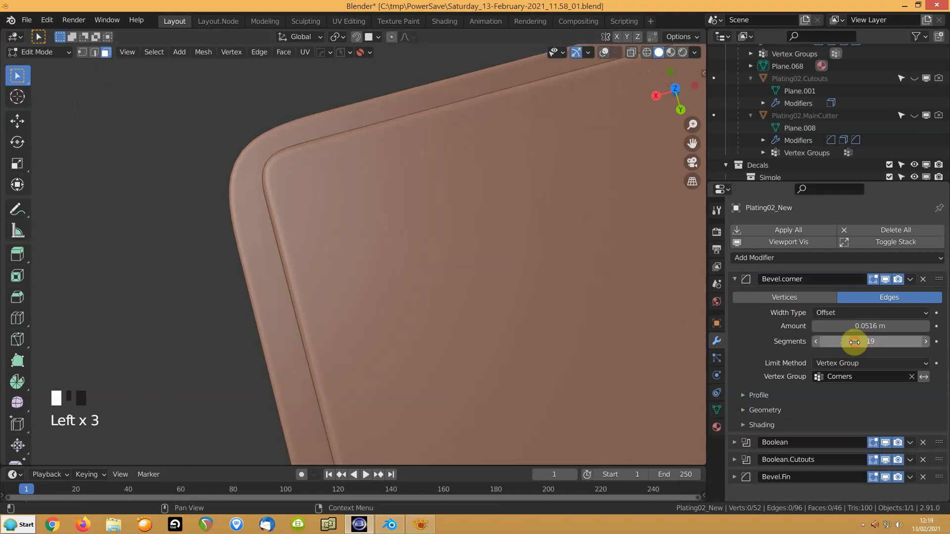
{"action": "left_click", "coordinate": [855, 342]}
{"action": "left_click", "coordinate": [854, 342]}
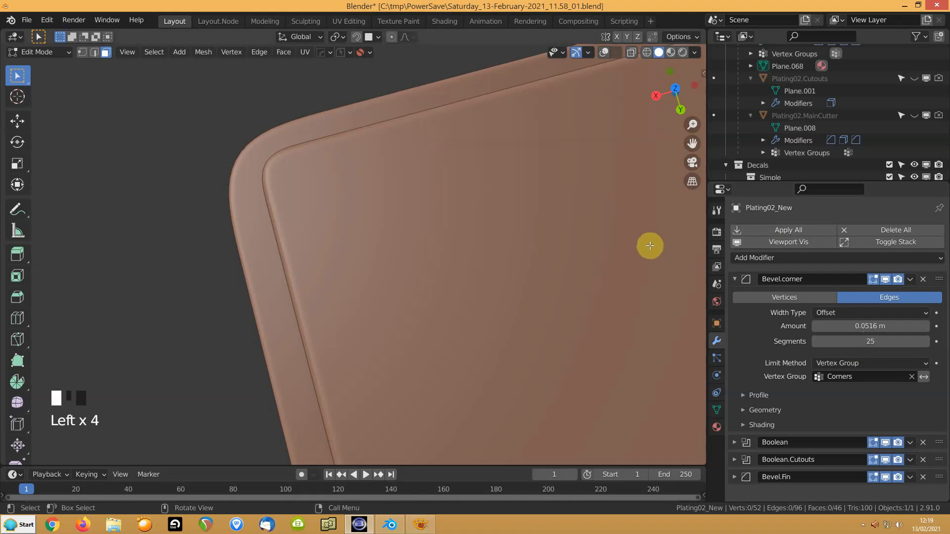
Try 8 and 9 segments on the Bevel.corner modifier to compare the coarser rounding
{"action": "left_click", "coordinate": [871, 341]}
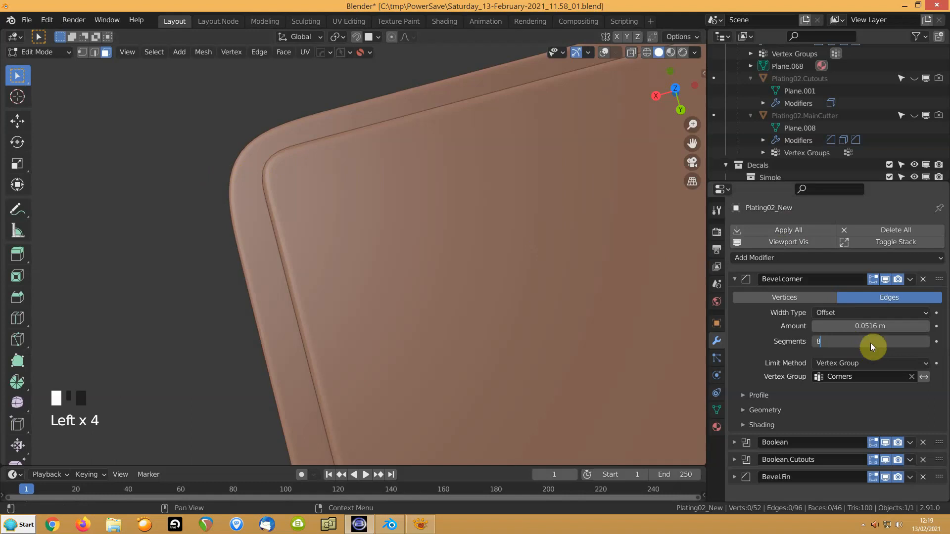
{"action": "type", "text": "8"}
{"action": "key", "text": "Return"}
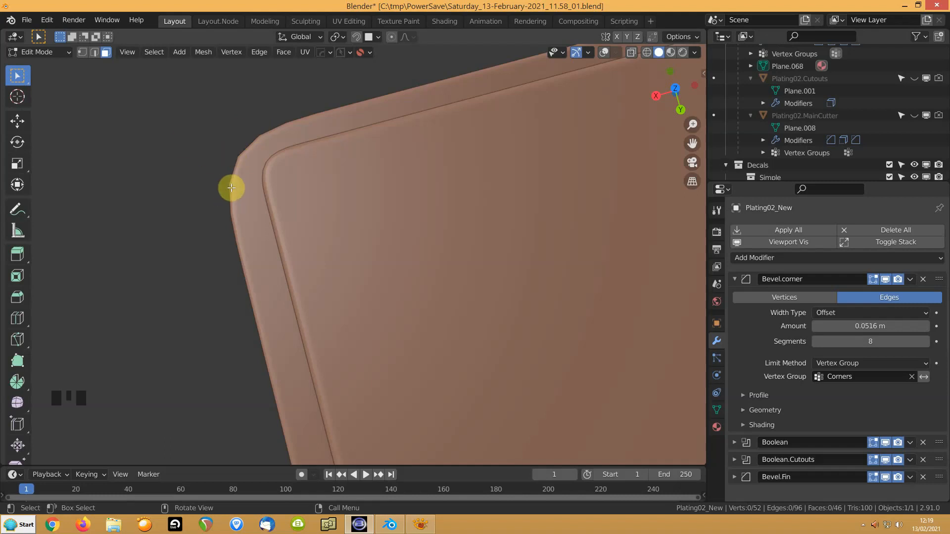
{"action": "left_click", "coordinate": [926, 341]}
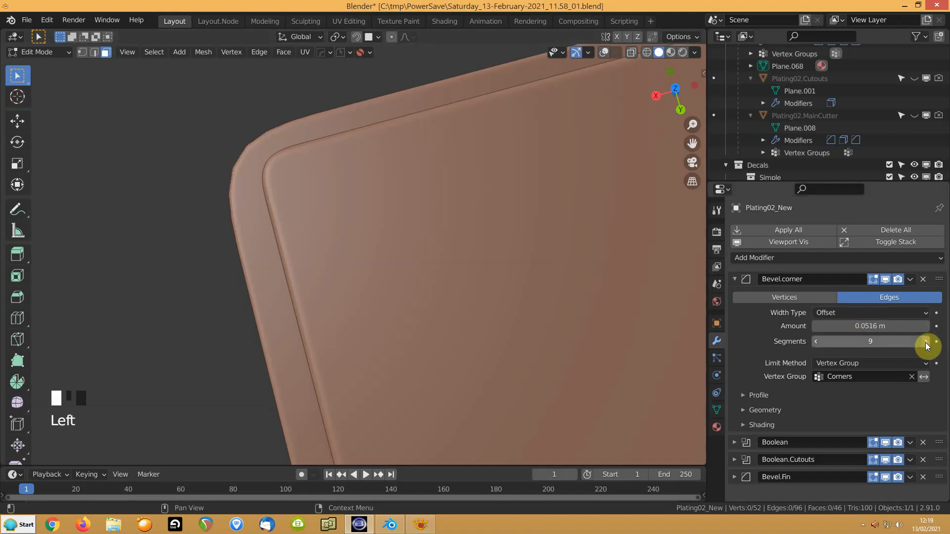
Set the Bevel.corner modifier's segments to 19 and show the viewport overlays again
{"action": "left_click", "coordinate": [867, 344]}
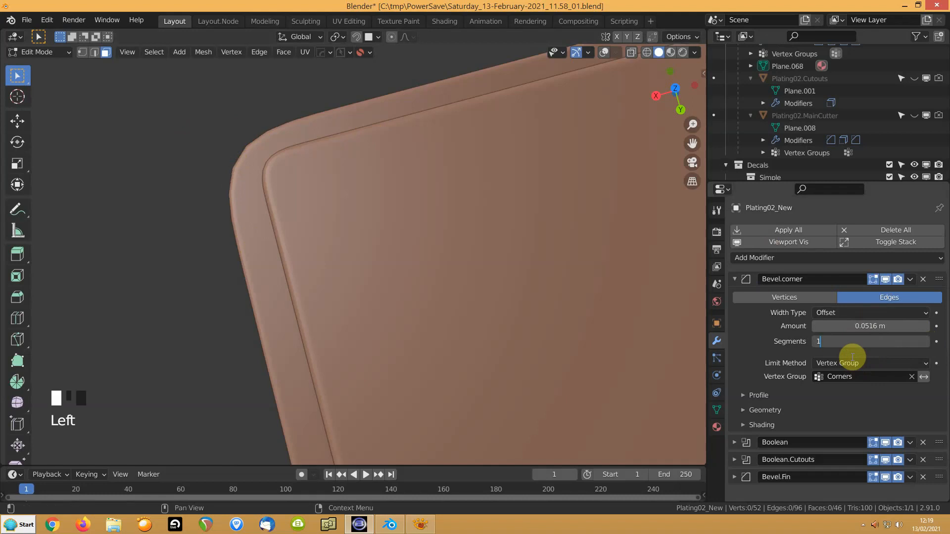
{"action": "left_click", "coordinate": [851, 357]}
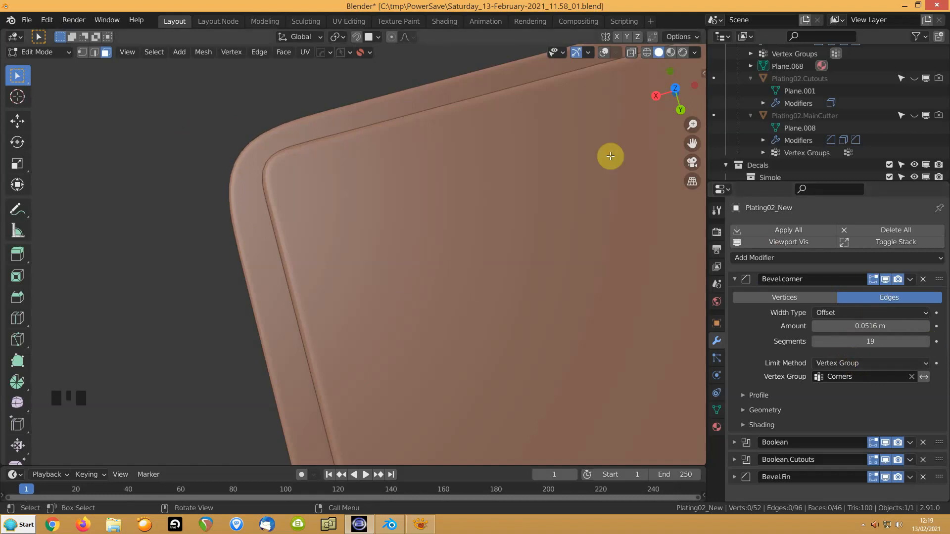
{"action": "left_click", "coordinate": [604, 52]}
{"action": "scroll", "coordinate": [334, 291], "scroll_direction": "down", "scroll_amount": 3}
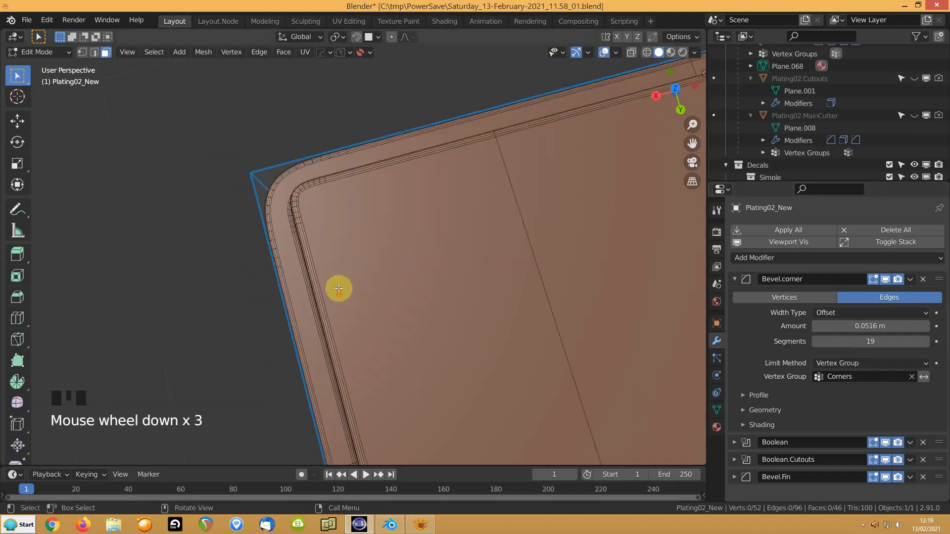
{"action": "scroll", "coordinate": [417, 284], "scroll_direction": "down", "scroll_amount": 5}
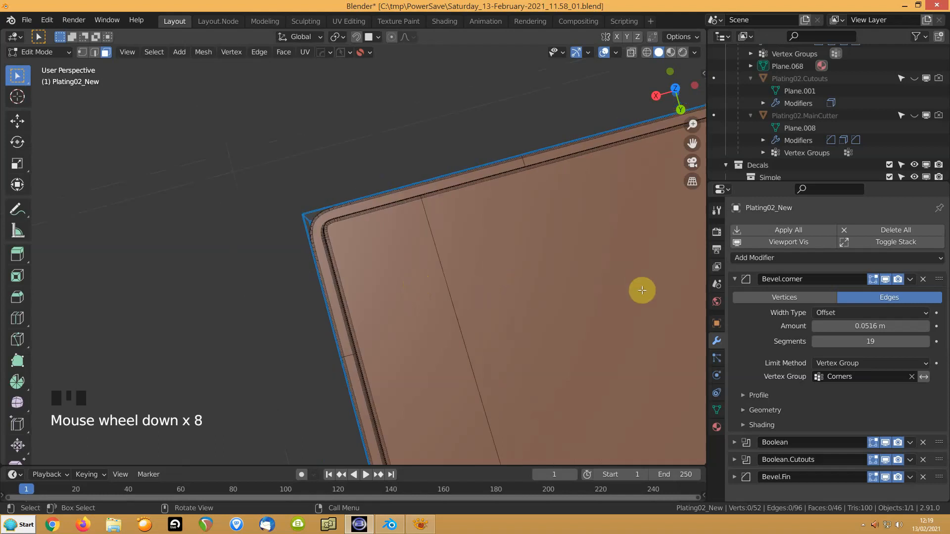
Toggle the viewport display of all the plate's modifiers off and on, and return to Object Mode
{"action": "left_click", "coordinate": [773, 243]}
{"action": "left_click", "coordinate": [772, 243]}
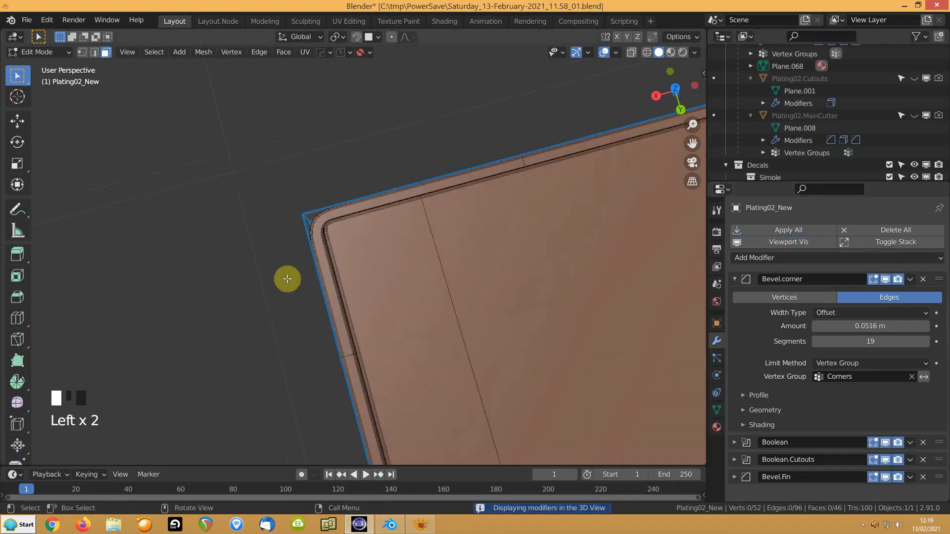
{"action": "key", "text": "Tab"}
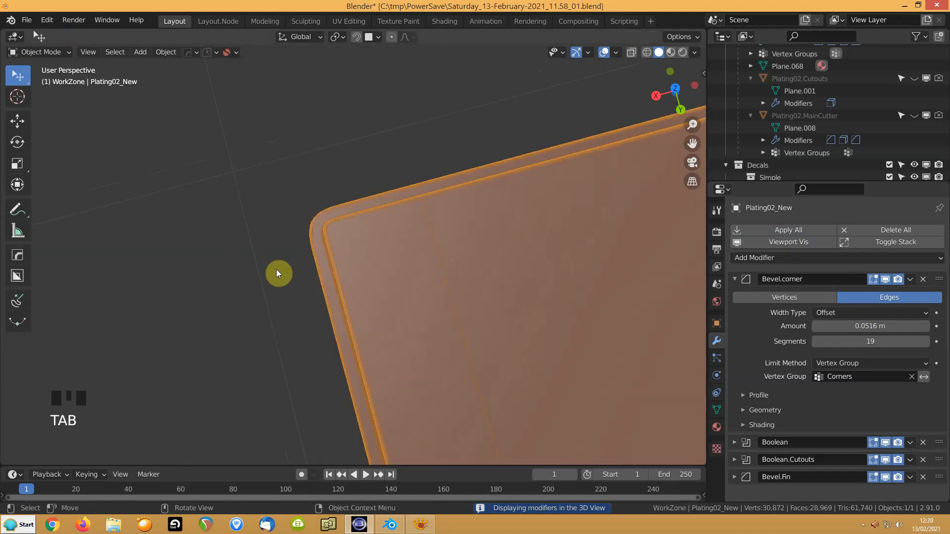
Examine the plate's rounded outer corner up close and the whole panel layout, ending with the plate selected
{"action": "scroll", "coordinate": [281, 257], "scroll_direction": "down", "scroll_amount": 5}
{"action": "key", "text": "alt+v"}
{"action": "left_click", "coordinate": [322, 269]}
{"action": "middle_click_drag", "start_coordinate": [438, 300], "coordinate": [332, 354], "text": "shift"}
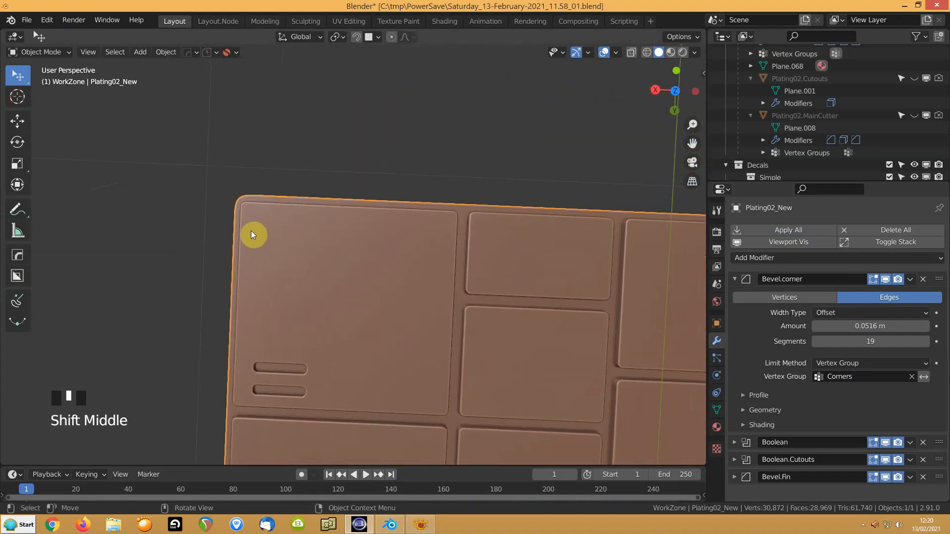
{"action": "right_click", "coordinate": [253, 234]}
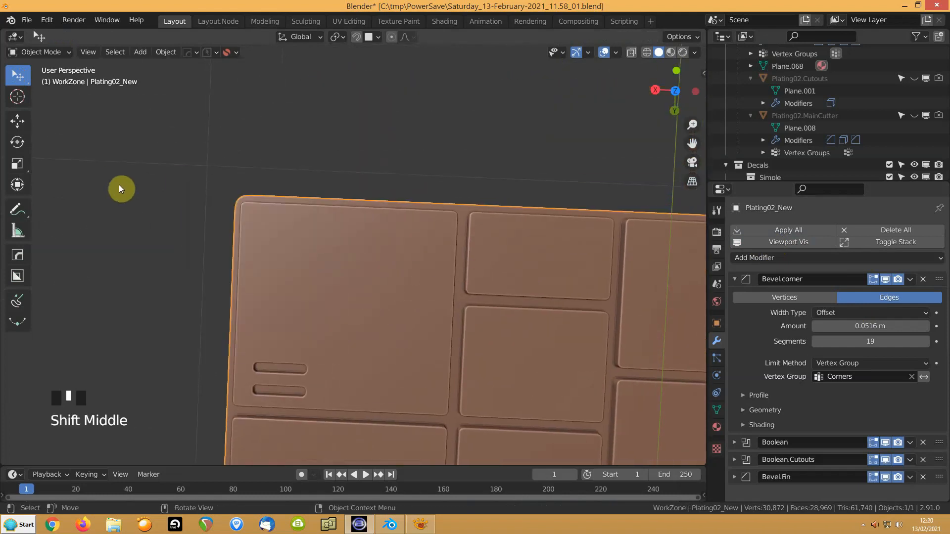
{"action": "left_click", "coordinate": [204, 218]}
{"action": "scroll", "coordinate": [194, 250], "scroll_direction": "up", "scroll_amount": 2}
{"action": "middle_click_drag", "start_coordinate": [202, 250], "coordinate": [249, 265], "text": "shift"}
{"action": "scroll", "coordinate": [174, 227], "scroll_direction": "up", "scroll_amount": 2}
{"action": "scroll", "coordinate": [195, 250], "scroll_direction": "down", "scroll_amount": 10}
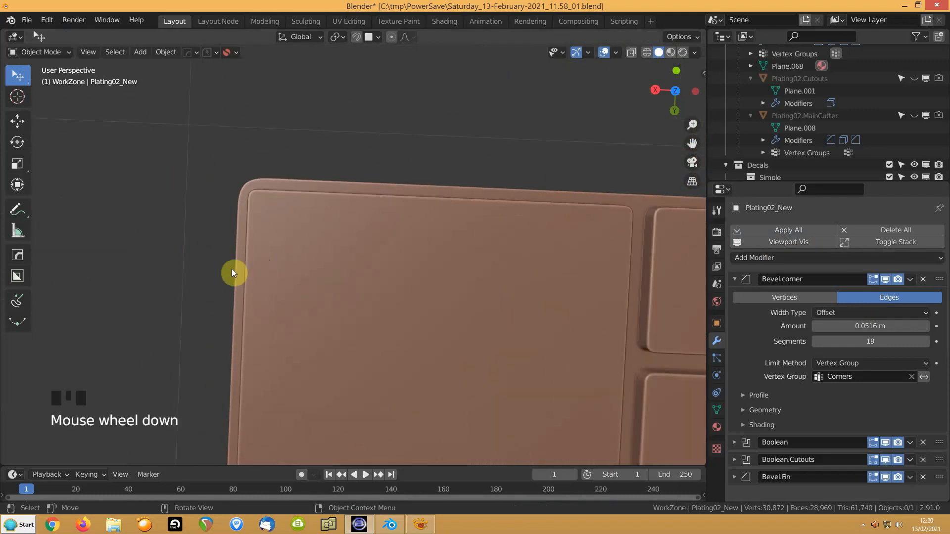
{"action": "middle_click_drag", "start_coordinate": [417, 339], "coordinate": [375, 180], "text": "shift"}
{"action": "middle_click_drag", "start_coordinate": [338, 276], "coordinate": [332, 249]}
{"action": "left_click", "coordinate": [332, 250]}
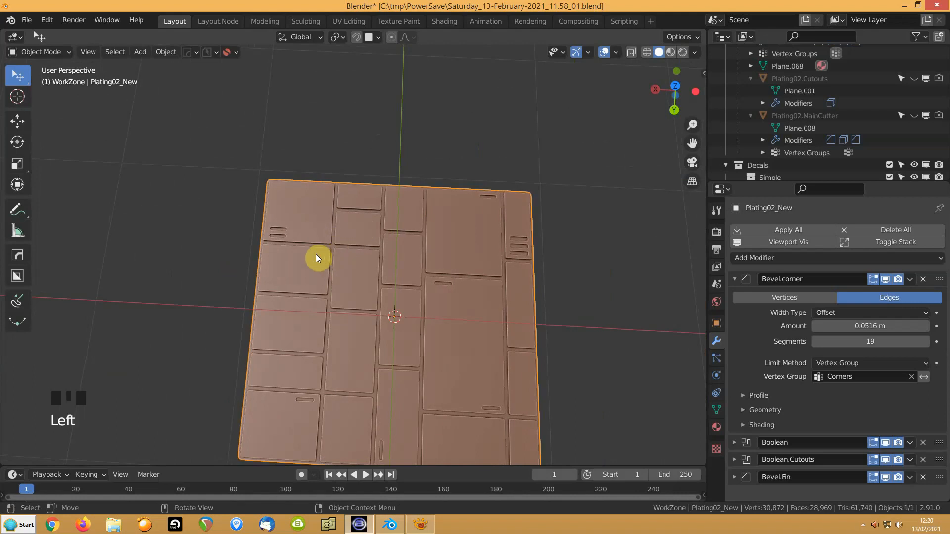
Add a mesh plane at the plate's centre and show it with the plate in wireframe from the orthographic top view
{"action": "key", "text": "shift+a"}
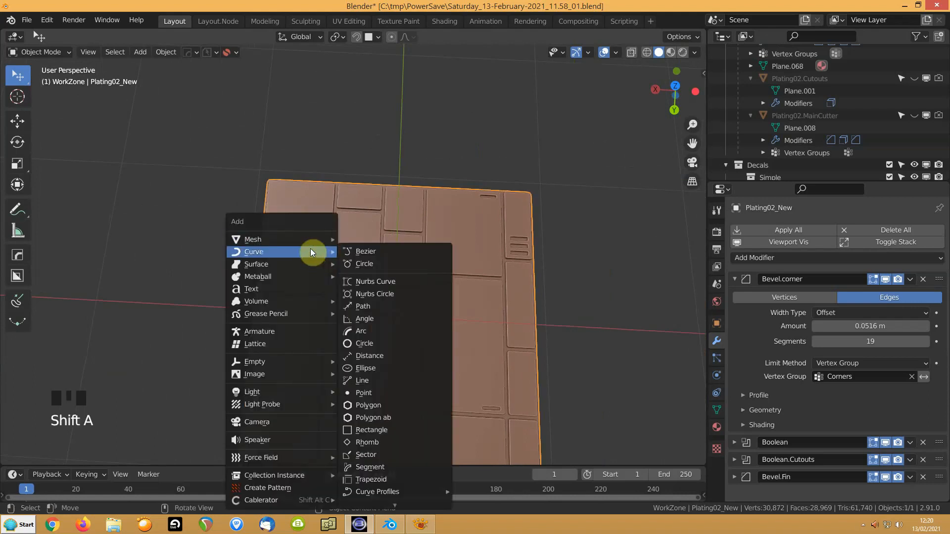
{"action": "mouse_move", "coordinate": [304, 240]}
{"action": "left_click", "coordinate": [366, 261]}
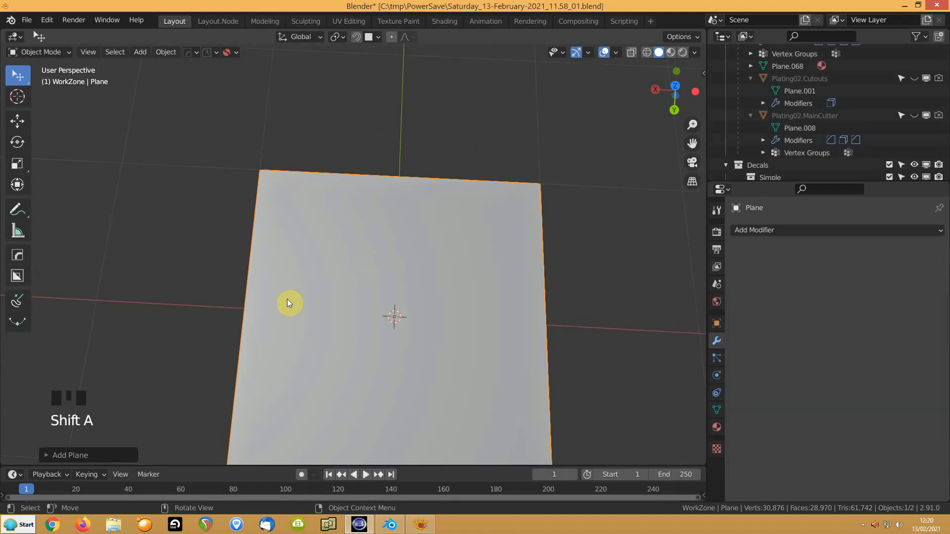
{"action": "mouse_move", "coordinate": [244, 302]}
{"action": "middle_mouse_down"}
{"action": "mouse_move", "coordinate": [259, 262]}
{"action": "mouse_move", "coordinate": [259, 218]}
{"action": "middle_mouse_up"}
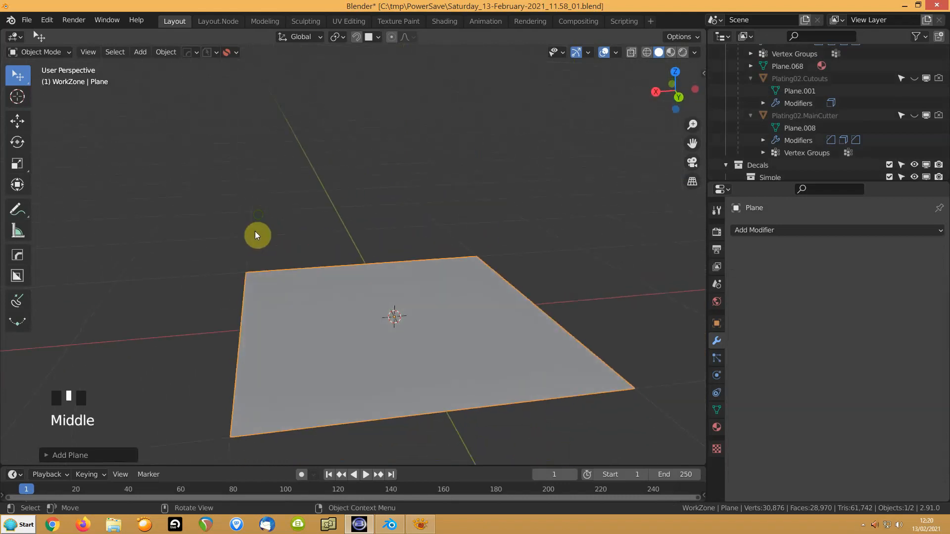
{"action": "key", "text": "shift+z"}
{"action": "key", "text": "KP_7"}
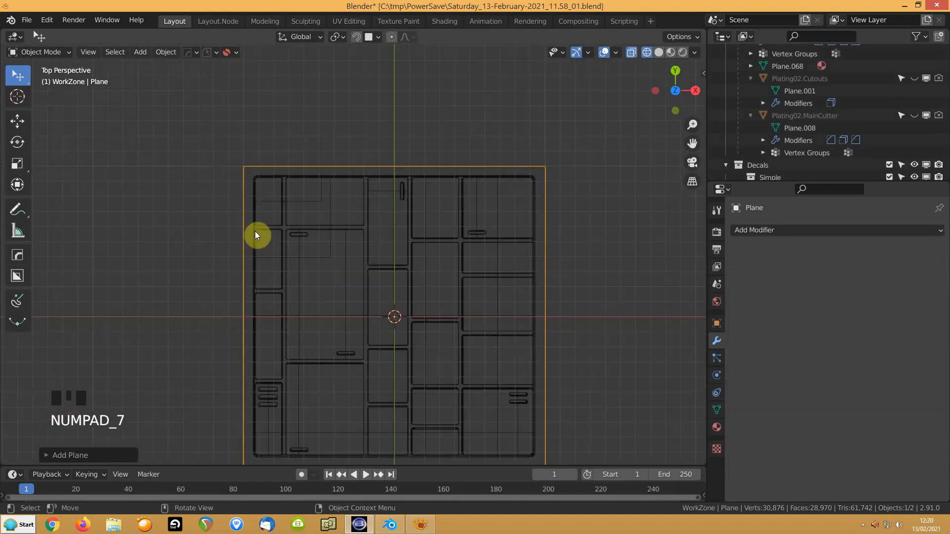
{"action": "key", "text": "KP_5"}
{"action": "middle_click_drag", "start_coordinate": [328, 304], "coordinate": [309, 221], "text": "shift"}
{"action": "mouse_move", "coordinate": [192, 224]}
{"action": "middle_mouse_down", "text": "shift"}
{"action": "mouse_move", "coordinate": [206, 219]}
{"action": "mouse_move", "coordinate": [198, 225]}
{"action": "middle_mouse_up", "text": "shift"}
{"action": "scroll", "coordinate": [197, 225], "scroll_direction": "up", "scroll_amount": 1}
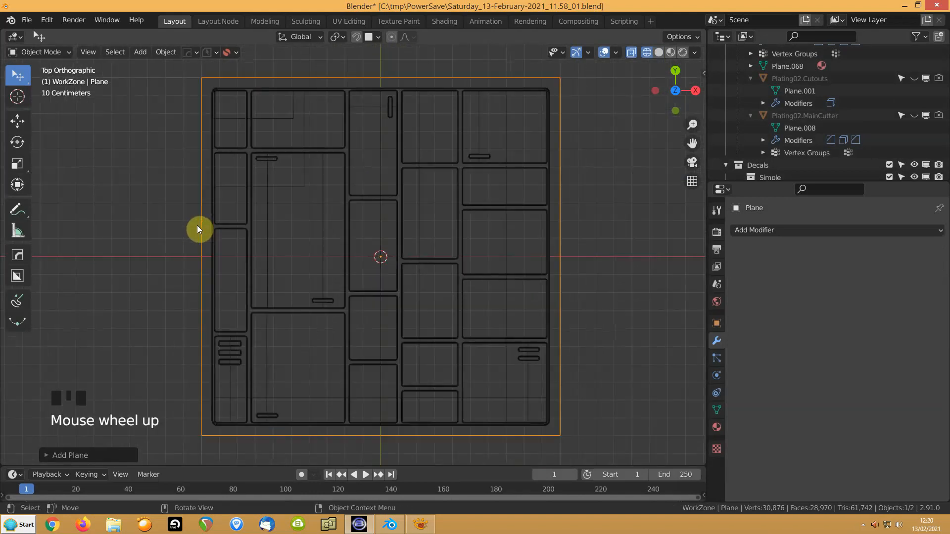
Inset the new plane's face in Edit Mode by about 0.043 m to leave a narrow border around the plate
{"action": "key", "text": "Tab"}
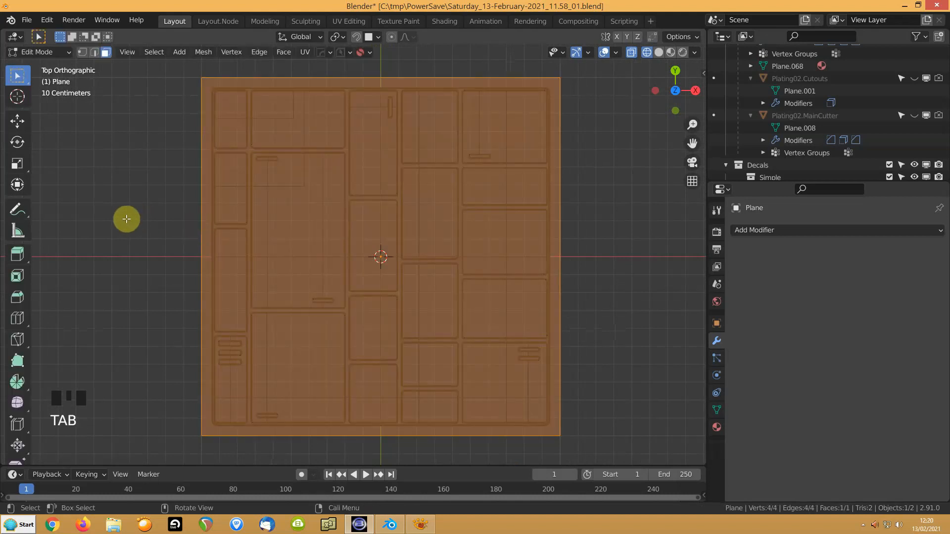
{"action": "key", "text": "i"}
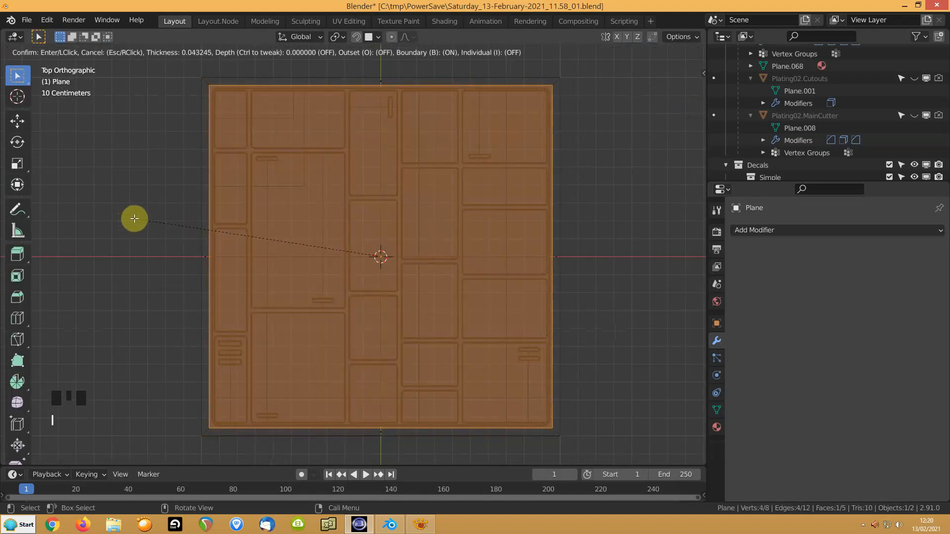
{"action": "left_click", "coordinate": [134, 218]}
Extrude the inset face downward to just below the plate's underside and switch back to solid shading
{"action": "middle_click_drag", "start_coordinate": [176, 280], "coordinate": [237, 139]}
{"action": "key", "text": "e"}
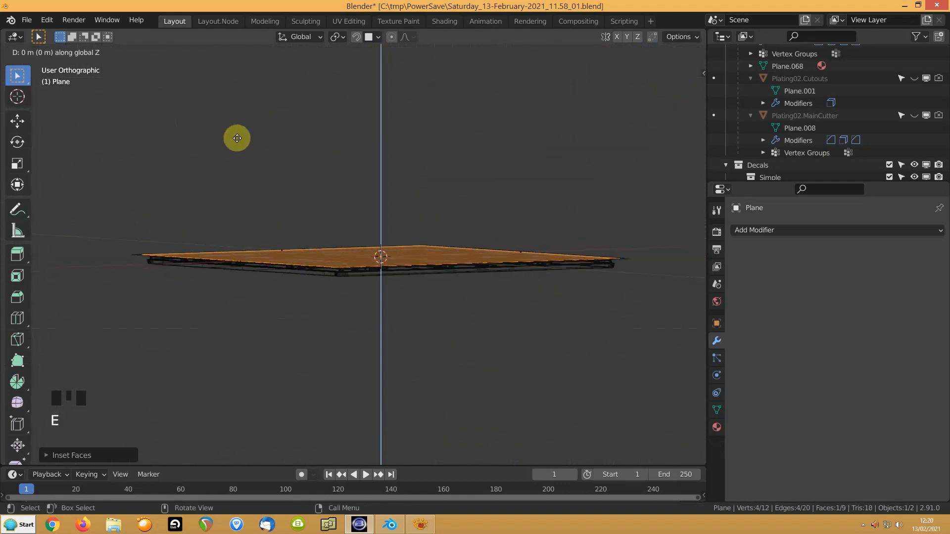
{"action": "left_click", "coordinate": [240, 149]}
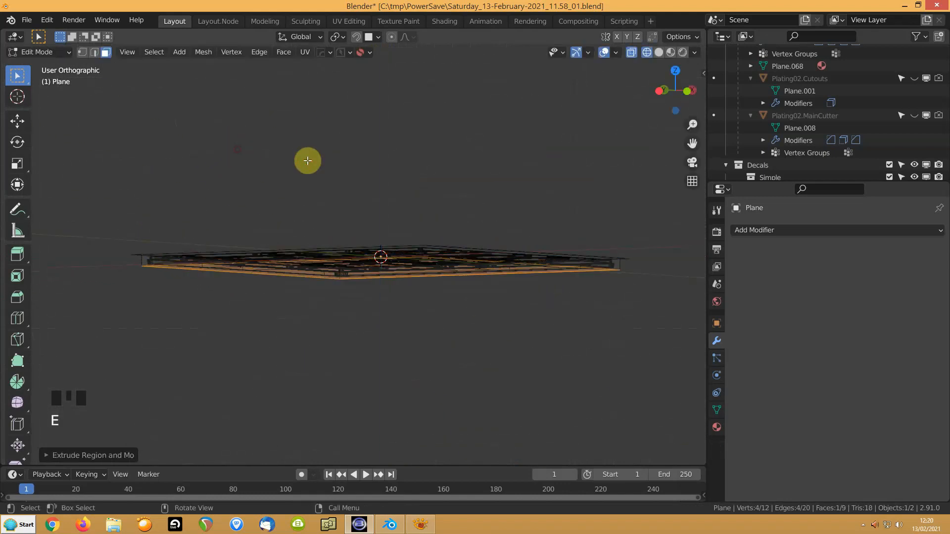
{"action": "key", "text": "shift+z"}
{"action": "mouse_move", "coordinate": [333, 195]}
{"action": "middle_mouse_down"}
{"action": "mouse_move", "coordinate": [379, 257]}
{"action": "mouse_move", "coordinate": [316, 303]}
{"action": "mouse_move", "coordinate": [331, 317]}
{"action": "mouse_move", "coordinate": [277, 187]}
{"action": "middle_mouse_up"}
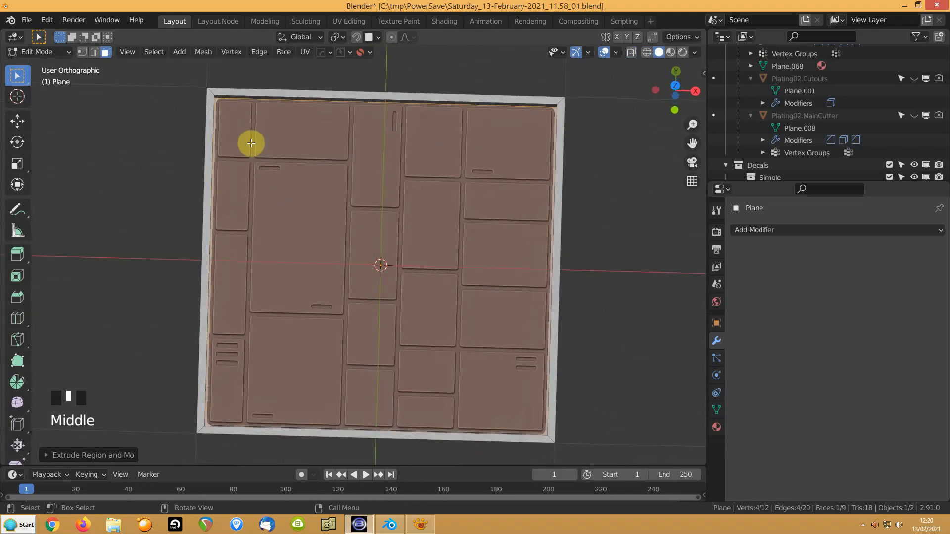
Isolate the recessed plane in local view and frame one of its inner corners
{"action": "key", "text": "ctrl+s"}
{"action": "key", "text": "KP_Divide"}
{"action": "middle_click_drag", "start_coordinate": [276, 170], "coordinate": [324, 177]}
{"action": "scroll", "coordinate": [329, 174], "scroll_direction": "up", "scroll_amount": 4}
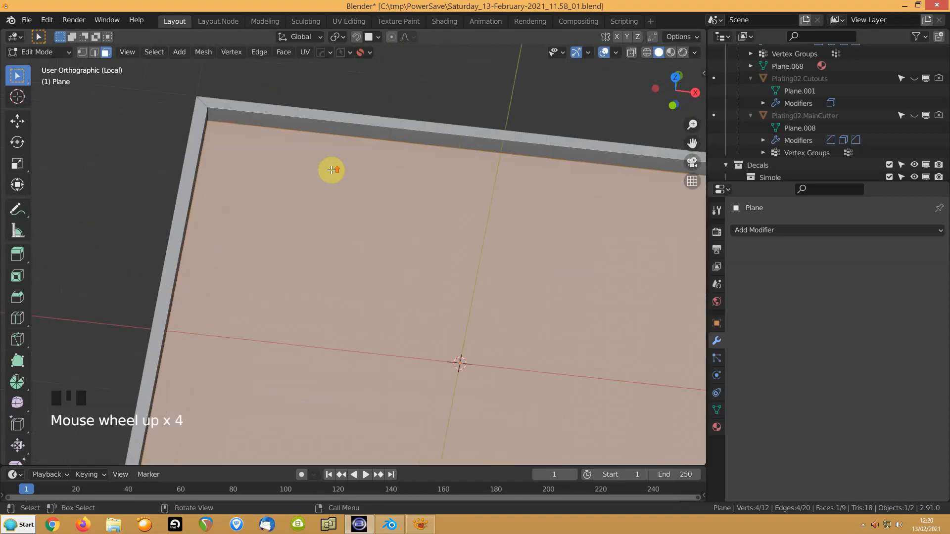
Switch to edge selection and pick the vertical edge at one inner corner of the recess
{"action": "left_click", "coordinate": [288, 132]}
{"action": "middle_click_drag", "start_coordinate": [327, 124], "coordinate": [378, 121]}
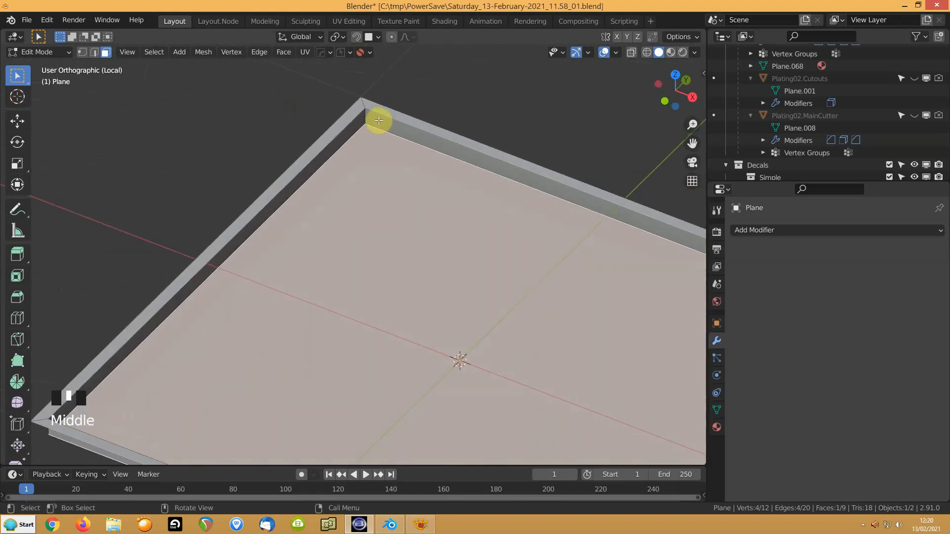
{"action": "left_click", "coordinate": [368, 127]}
{"action": "key", "text": "2"}
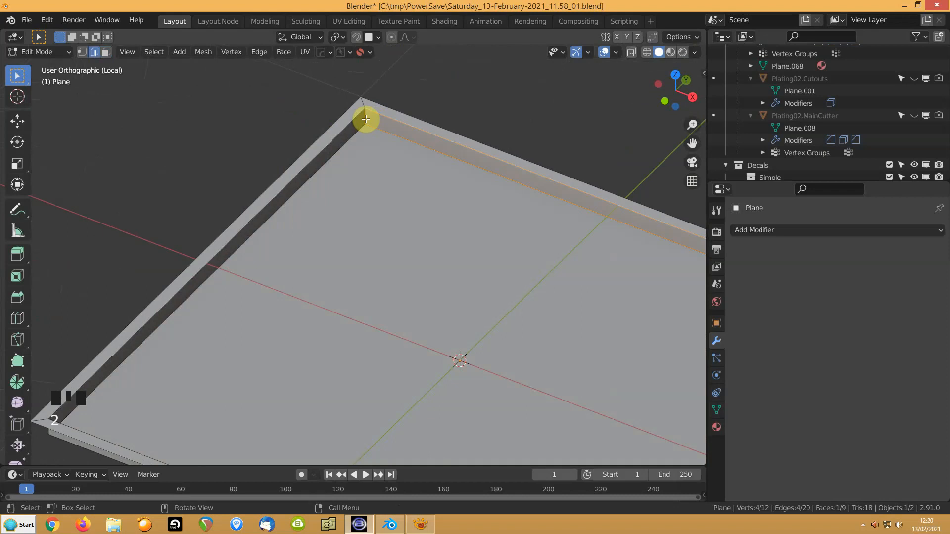
{"action": "left_click", "coordinate": [376, 131]}
Extend the selection to the vertical edges at all four inner corners of the recess
{"action": "middle_click_drag", "start_coordinate": [373, 165], "coordinate": [85, 218]}
{"action": "left_click", "coordinate": [543, 157], "text": "shift"}
{"action": "left_click", "coordinate": [556, 169], "text": "shift"}
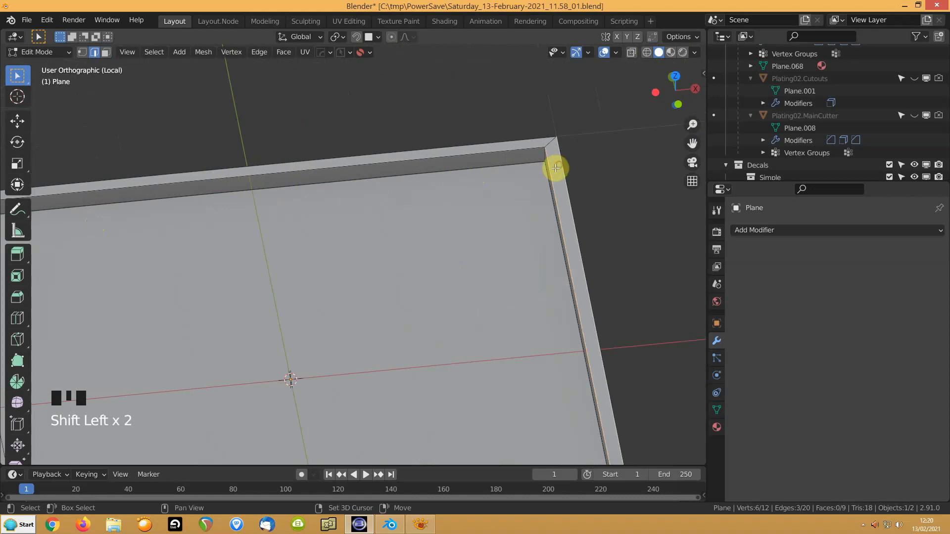
{"action": "left_click", "coordinate": [561, 171], "text": "shift"}
{"action": "middle_click_drag", "start_coordinate": [513, 189], "coordinate": [507, 100]}
{"action": "left_click", "coordinate": [507, 101], "text": "shift"}
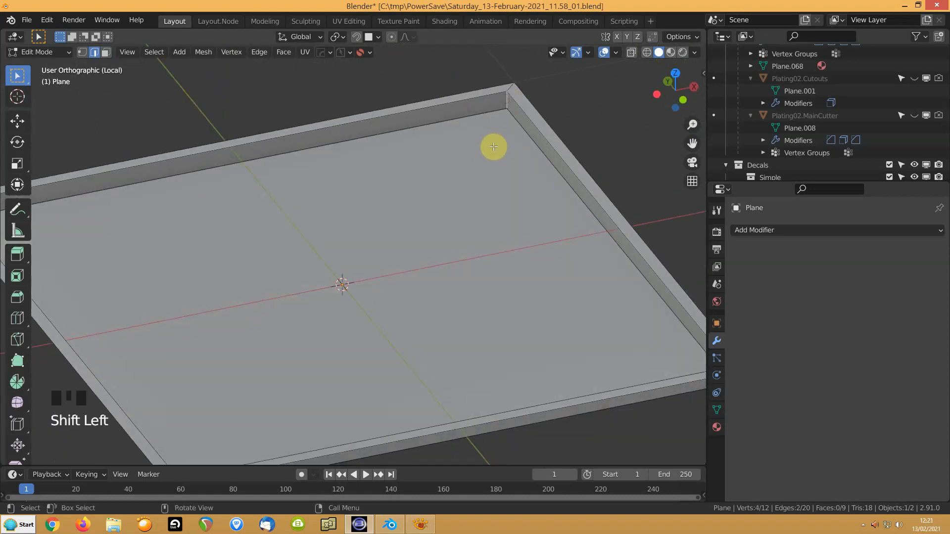
{"action": "scroll", "coordinate": [495, 145], "scroll_direction": "down", "scroll_amount": 2}
{"action": "middle_click_drag", "start_coordinate": [475, 161], "coordinate": [565, 362]}
{"action": "middle_click_drag", "start_coordinate": [347, 165], "coordinate": [486, 157]}
{"action": "left_click", "coordinate": [269, 150], "text": "shift"}
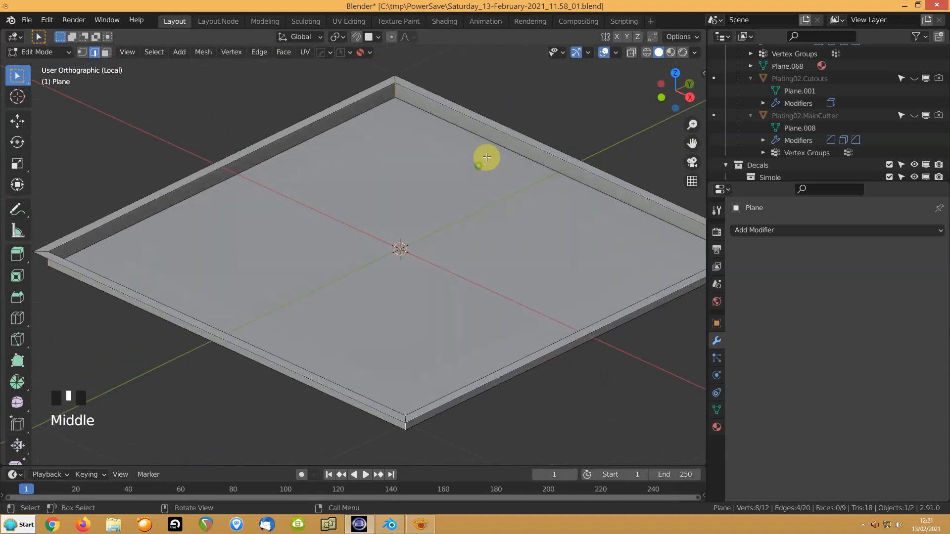
{"action": "left_click", "coordinate": [394, 94], "text": "ctrl+alt"}
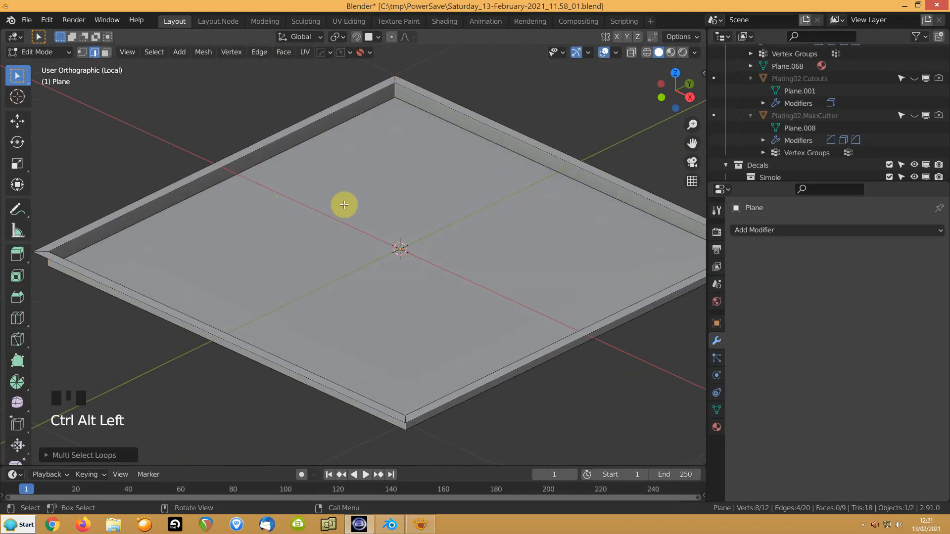
{"action": "middle_click_drag", "start_coordinate": [382, 190], "coordinate": [361, 270]}
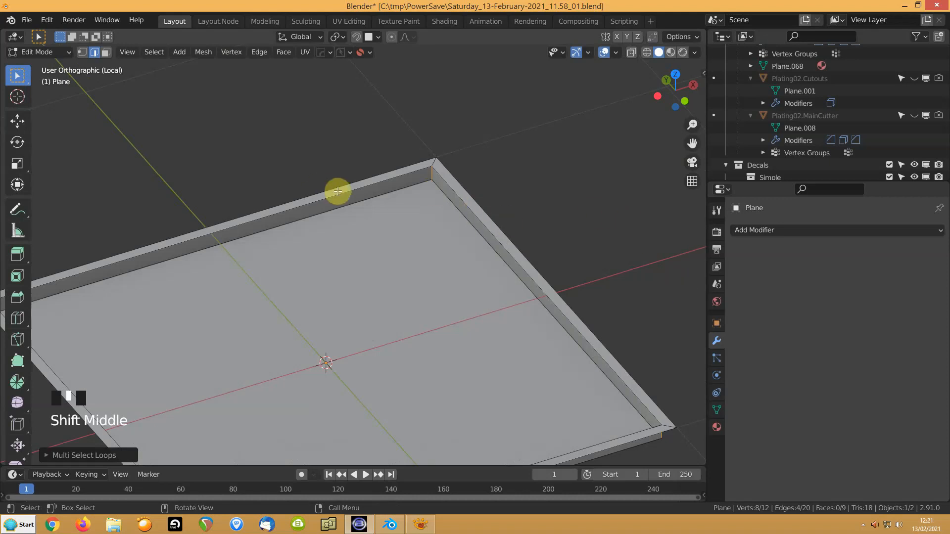
Create a vertex group named Corners from the selected vertical corner edges
{"action": "key", "text": "q"}
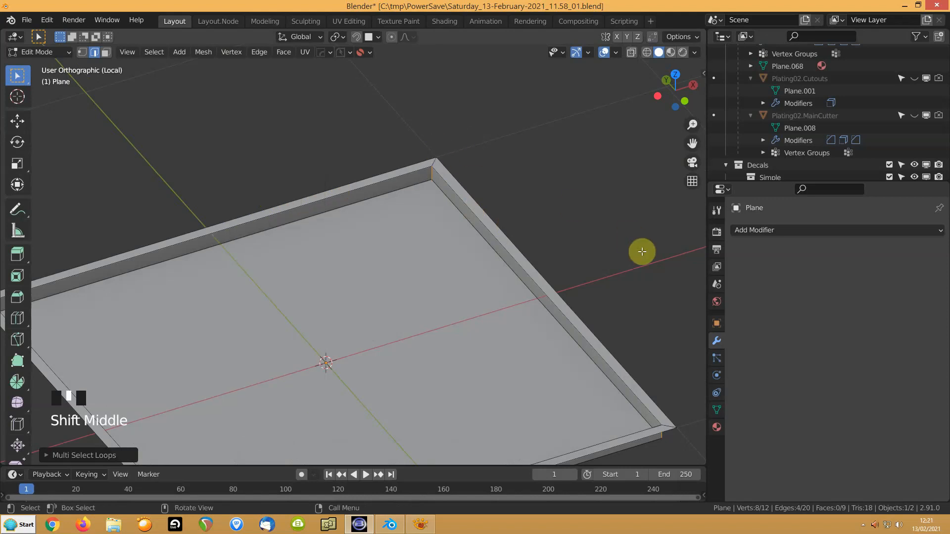
{"action": "left_click", "coordinate": [717, 409]}
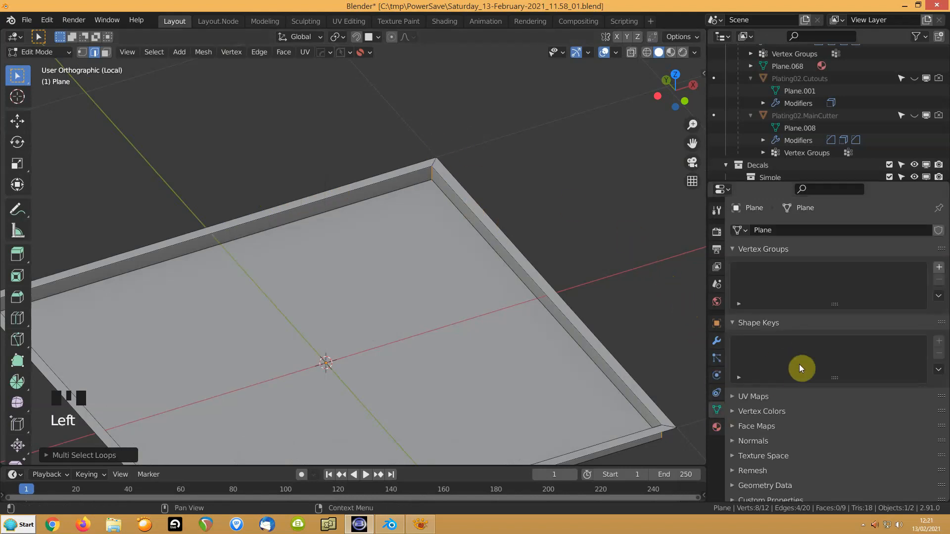
{"action": "left_click", "coordinate": [938, 268]}
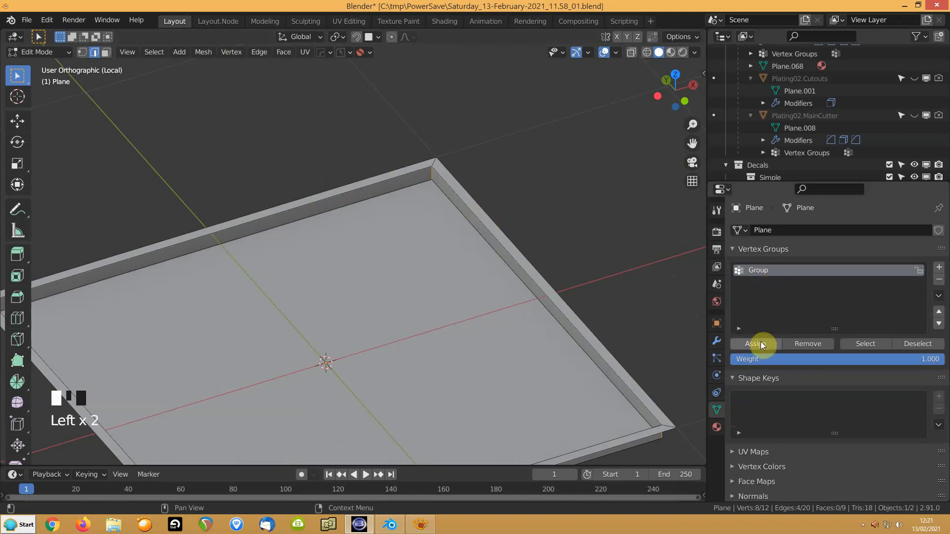
{"action": "left_click", "coordinate": [758, 269]}
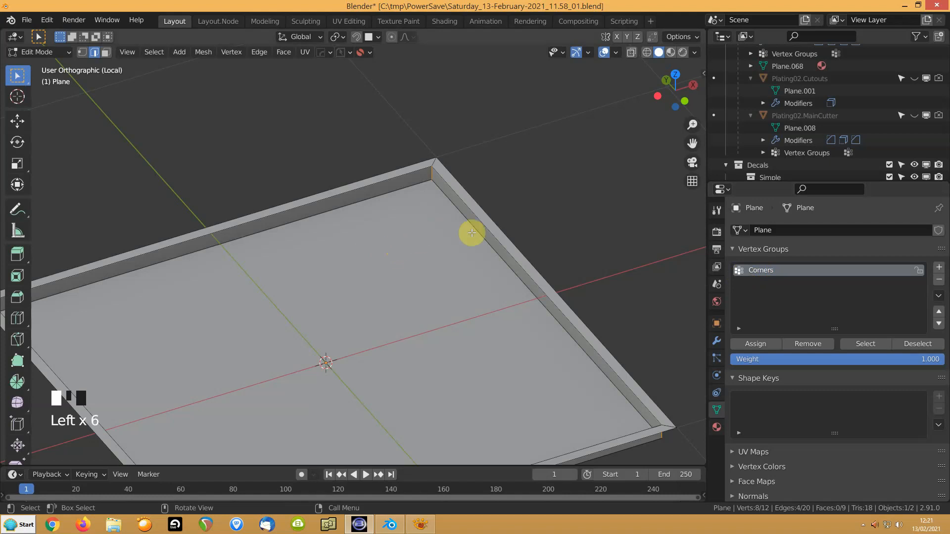
Add a Bevel modifier named Bevel.Corners to the recessed plane, limited to the Corners vertex group
{"action": "left_click", "coordinate": [717, 343]}
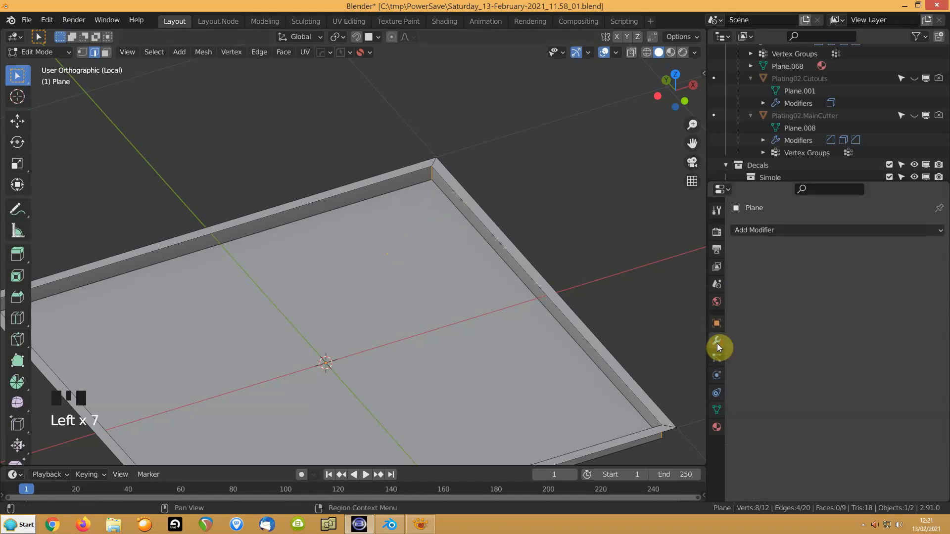
{"action": "left_click_drag", "start_coordinate": [770, 230], "coordinate": [684, 275]}
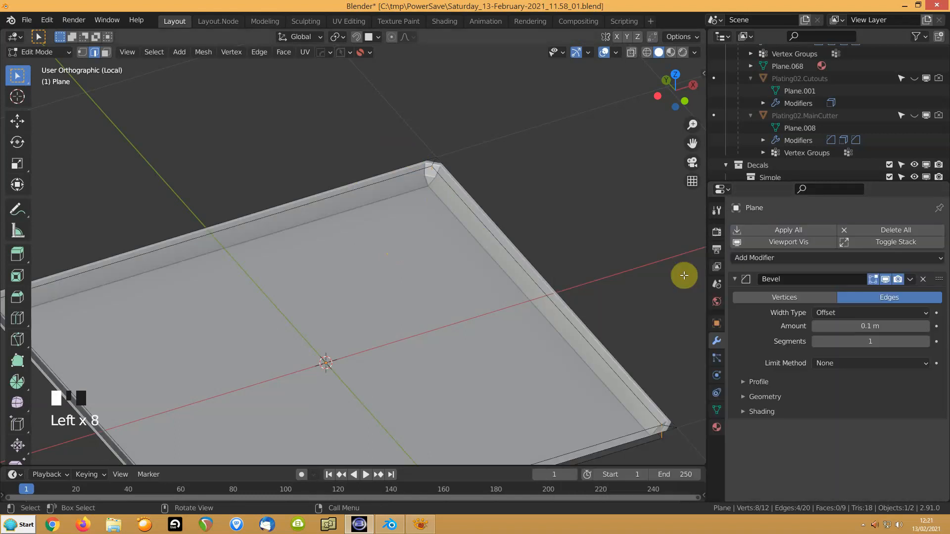
{"action": "left_click_drag", "start_coordinate": [833, 364], "coordinate": [832, 420]}
{"action": "left_click", "coordinate": [820, 377]}
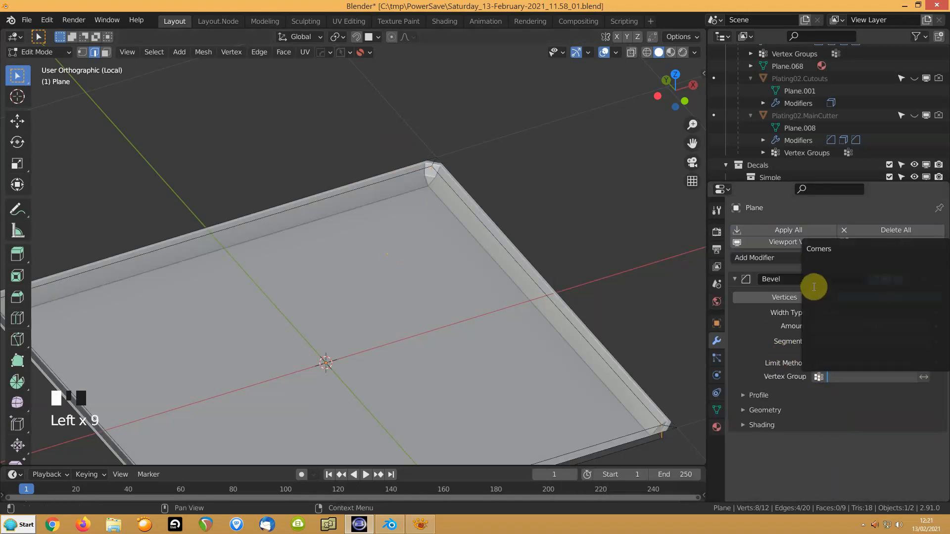
{"action": "left_click", "coordinate": [816, 251]}
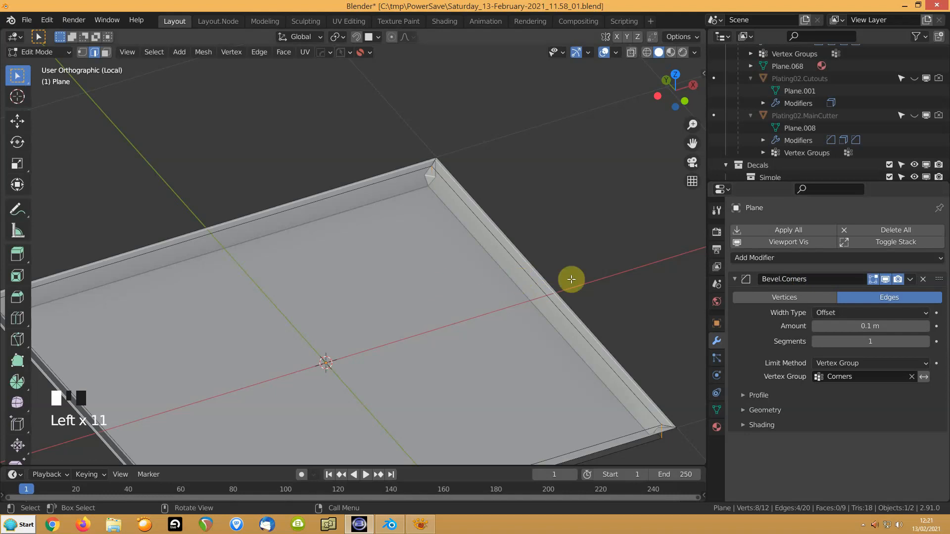
Set the Bevel.Corners amount to 0.01 m and its segments to 5
{"action": "left_click", "coordinate": [888, 326]}
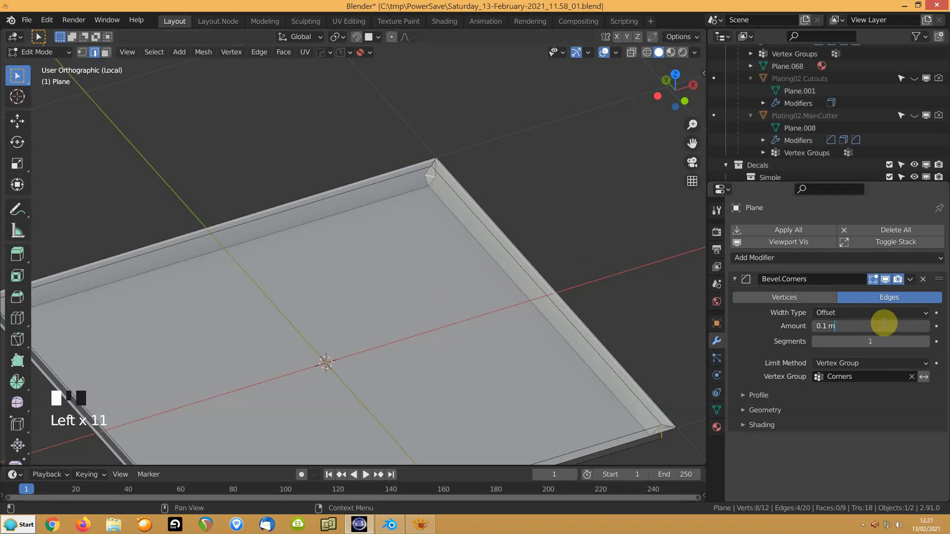
{"action": "key", "text": "Return"}
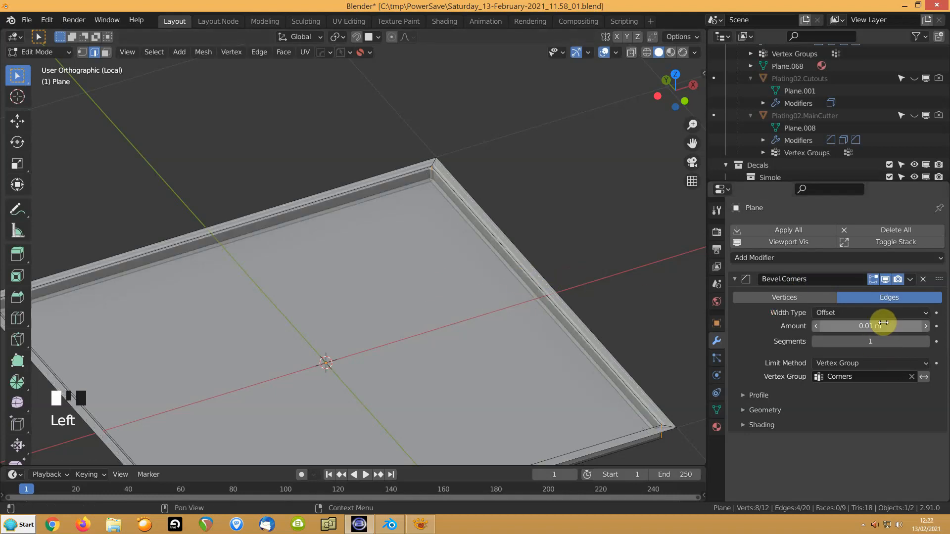
{"action": "scroll", "coordinate": [418, 222], "scroll_direction": "up", "scroll_amount": 2}
{"action": "middle_click_drag", "start_coordinate": [416, 229], "coordinate": [424, 263], "text": "shift"}
{"action": "scroll", "coordinate": [426, 261], "scroll_direction": "up", "scroll_amount": 2}
{"action": "scroll", "coordinate": [425, 262], "scroll_direction": "up", "scroll_amount": 3}
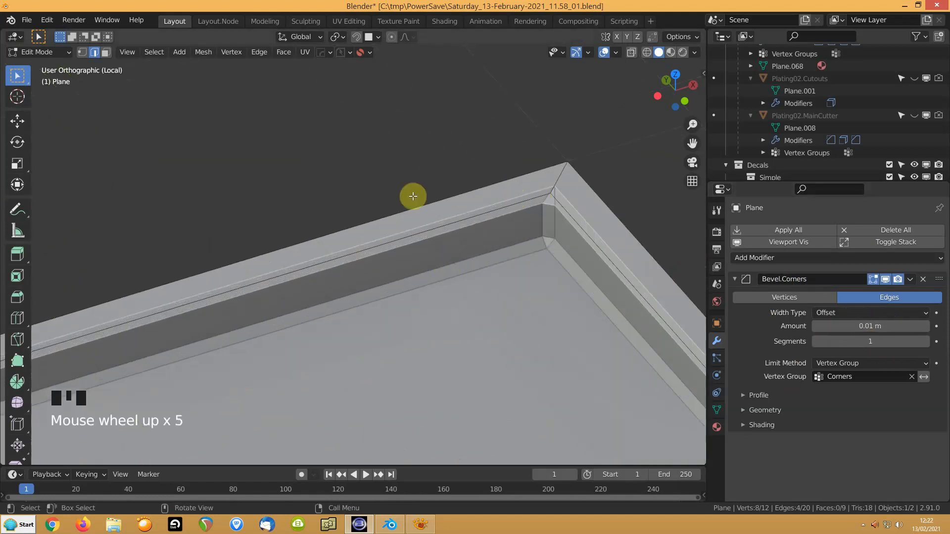
{"action": "left_click", "coordinate": [873, 340]}
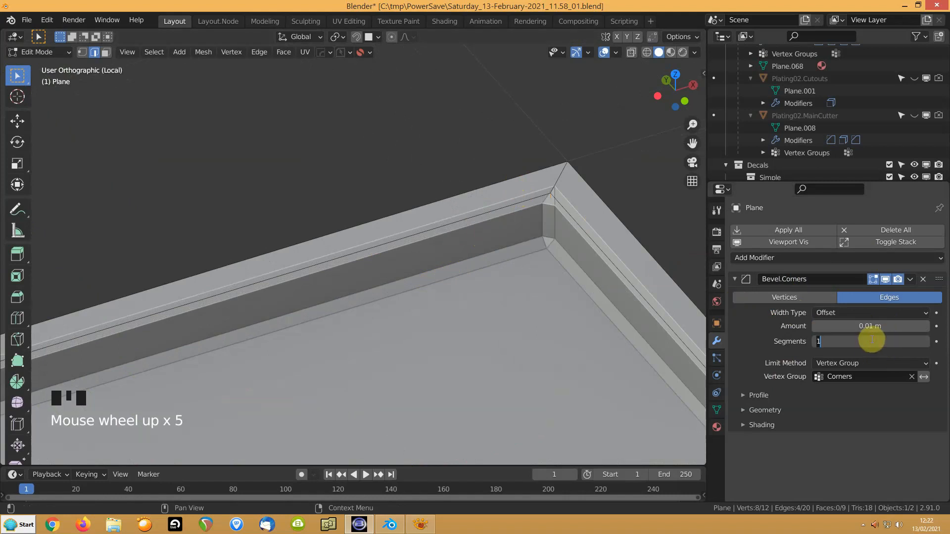
{"action": "type", "text": "5"}
{"action": "key", "text": "Return"}
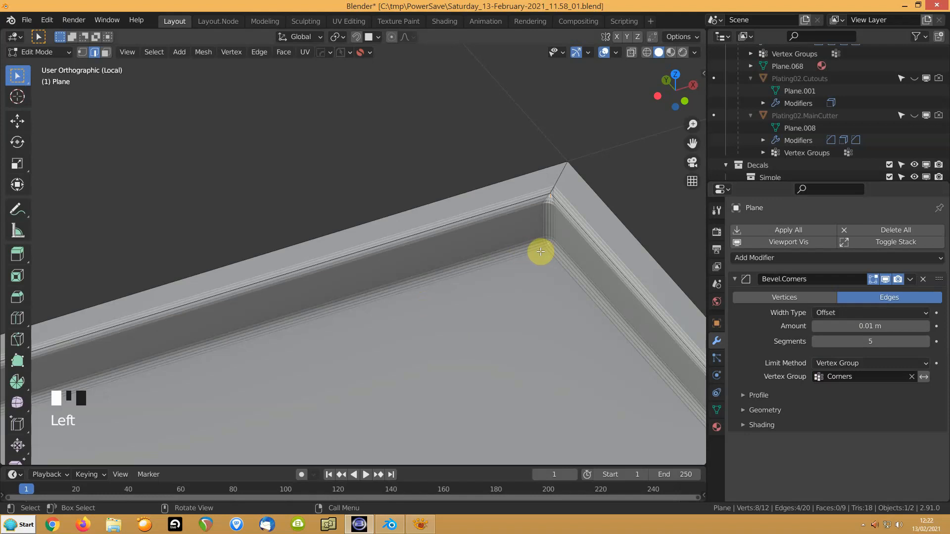
Examine the recess walls and corners in vertex selection mode to see which edges the bevel affects
{"action": "scroll", "coordinate": [509, 282], "scroll_direction": "down", "scroll_amount": 4}
{"action": "middle_click_drag", "start_coordinate": [329, 308], "coordinate": [315, 219], "text": "shift"}
{"action": "key", "text": "1"}
{"action": "middle_click_drag", "start_coordinate": [390, 174], "coordinate": [45, 210], "text": "shift"}
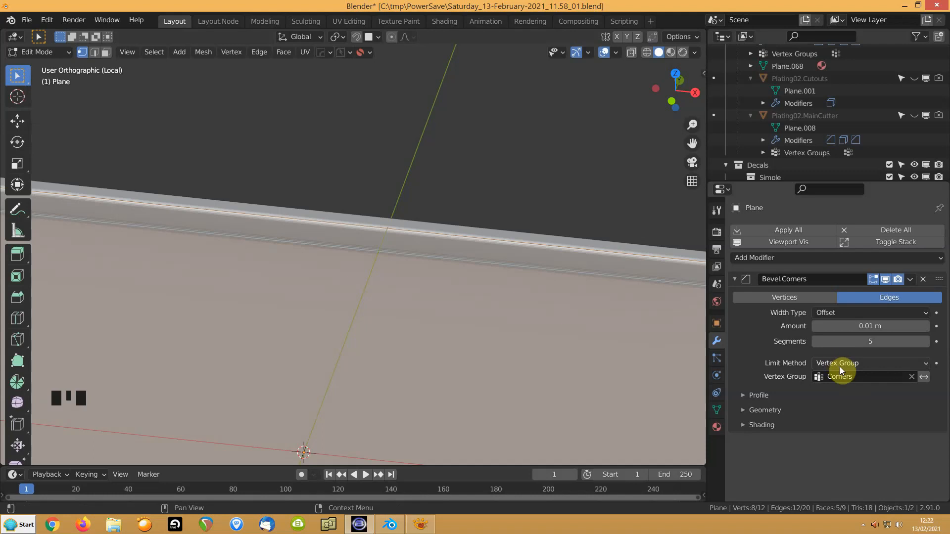
{"action": "middle_click_drag", "start_coordinate": [282, 244], "coordinate": [629, 242], "text": "shift"}
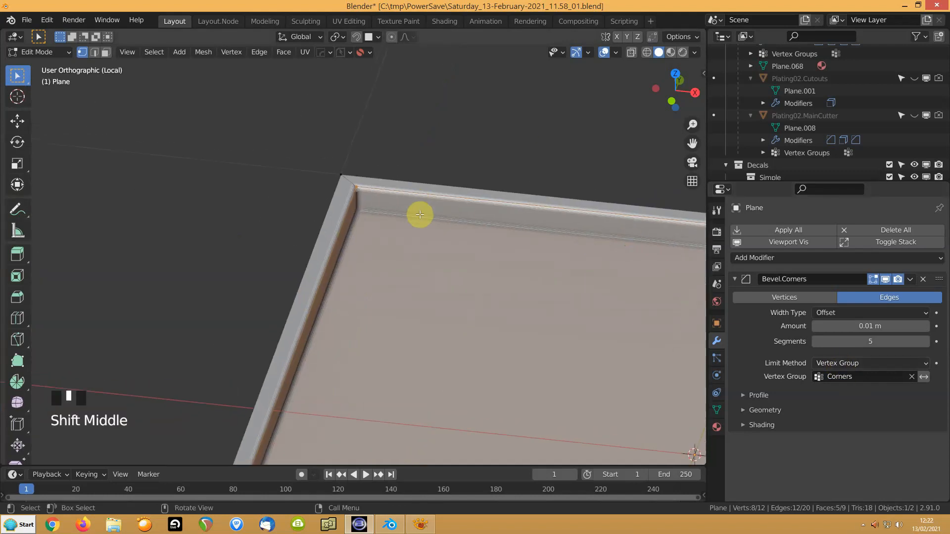
{"action": "scroll", "coordinate": [420, 214], "scroll_direction": "down", "scroll_amount": 5}
{"action": "middle_click_drag", "start_coordinate": [420, 215], "coordinate": [386, 203], "text": "shift"}
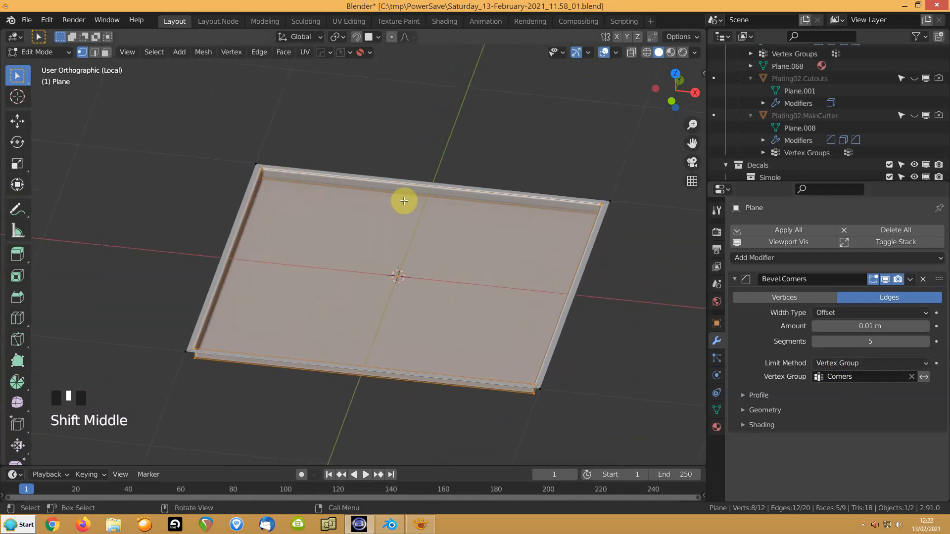
{"action": "scroll", "coordinate": [415, 199], "scroll_direction": "up", "scroll_amount": 1}
{"action": "middle_click_drag", "start_coordinate": [325, 177], "coordinate": [349, 200]}
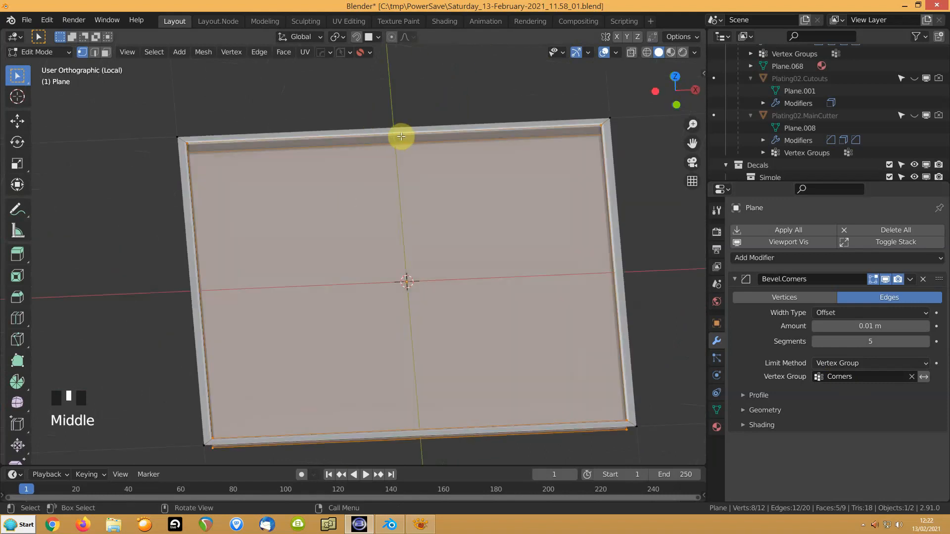
Add a loop cut through the middle of the recess along the Y axis and remove its vertices from the Corners group
{"action": "key", "text": "ctrl+r"}
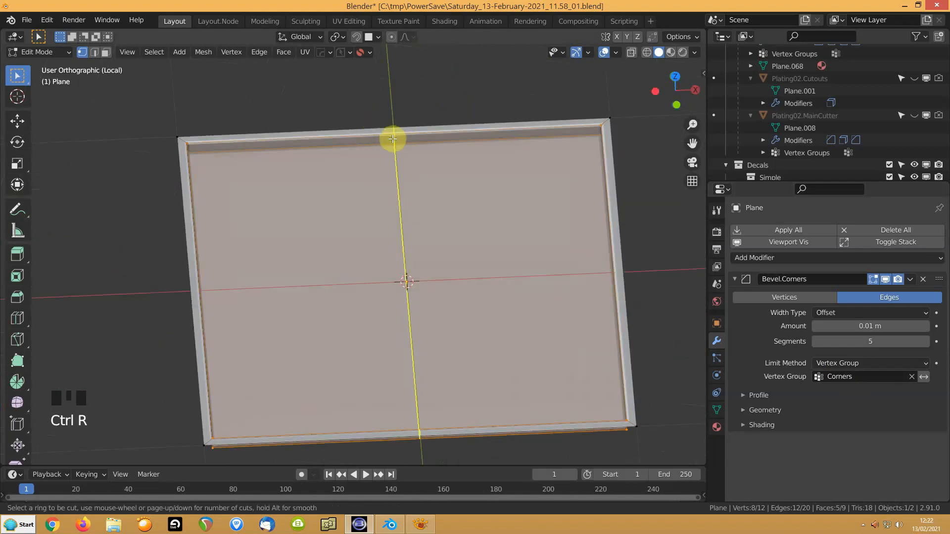
{"action": "left_click", "coordinate": [393, 139]}
{"action": "left_click", "coordinate": [389, 145]}
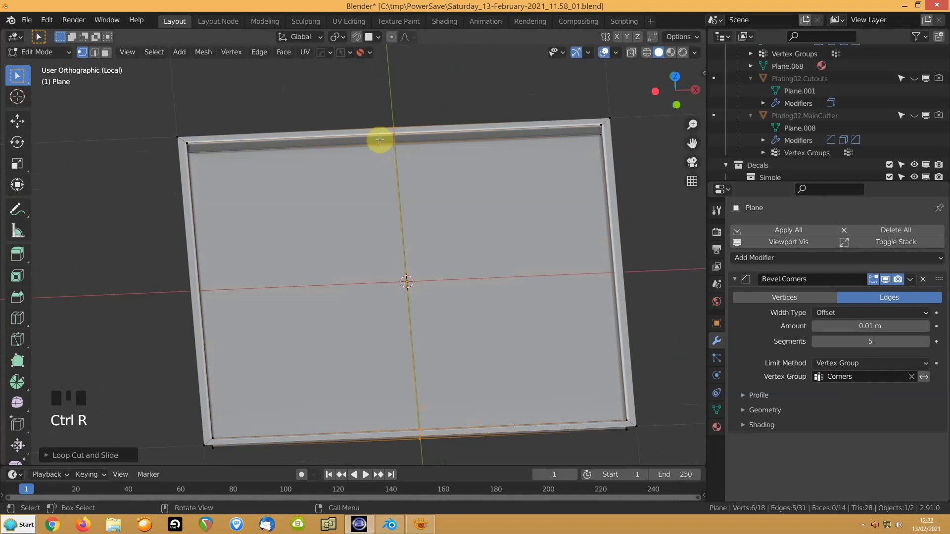
{"action": "middle_click_drag", "start_coordinate": [380, 141], "coordinate": [388, 259], "text": "shift"}
{"action": "scroll", "coordinate": [413, 238], "scroll_direction": "up", "scroll_amount": 5}
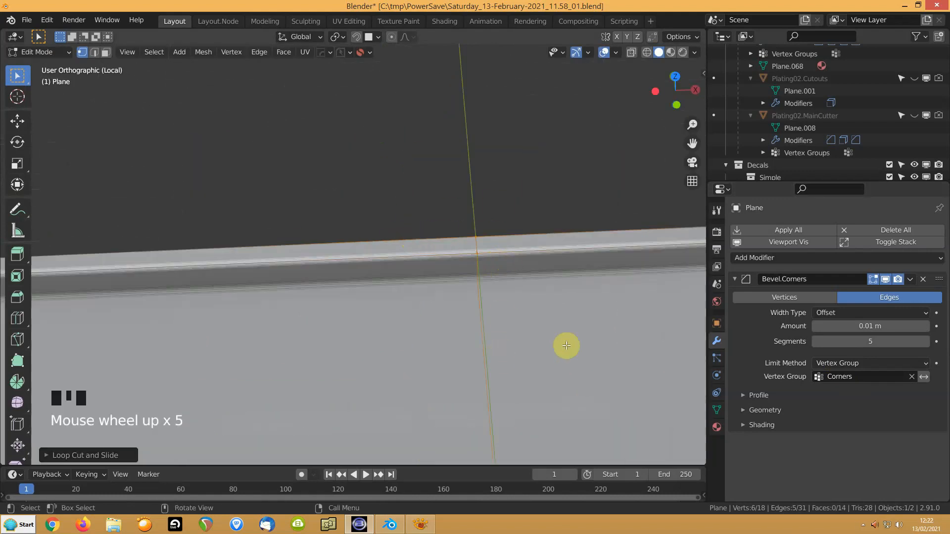
{"action": "left_click", "coordinate": [717, 409]}
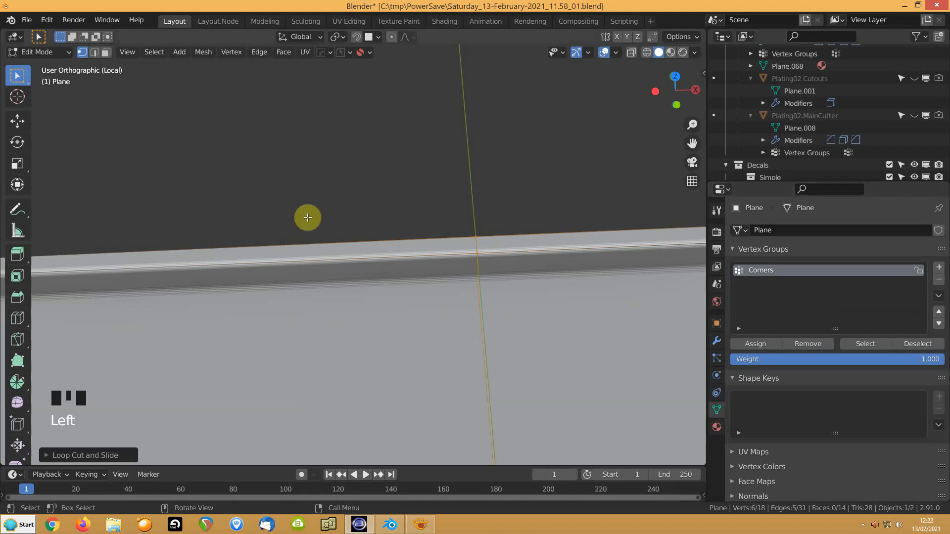
{"action": "scroll", "coordinate": [374, 278], "scroll_direction": "down", "scroll_amount": 3}
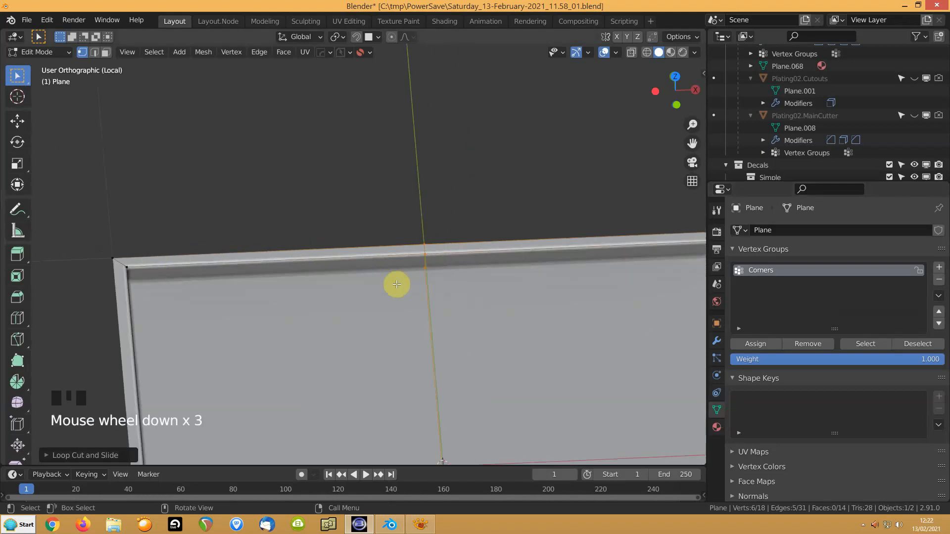
{"action": "left_click", "coordinate": [808, 344]}
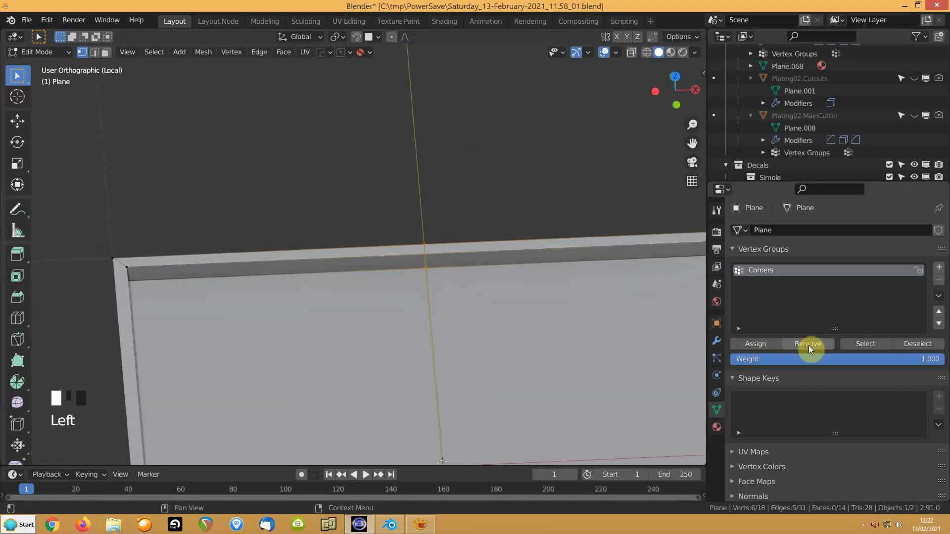
Add a second loop cut through the middle along the X axis and remove its vertices from the Corners group
{"action": "middle_click_drag", "start_coordinate": [287, 326], "coordinate": [329, 211], "text": "shift"}
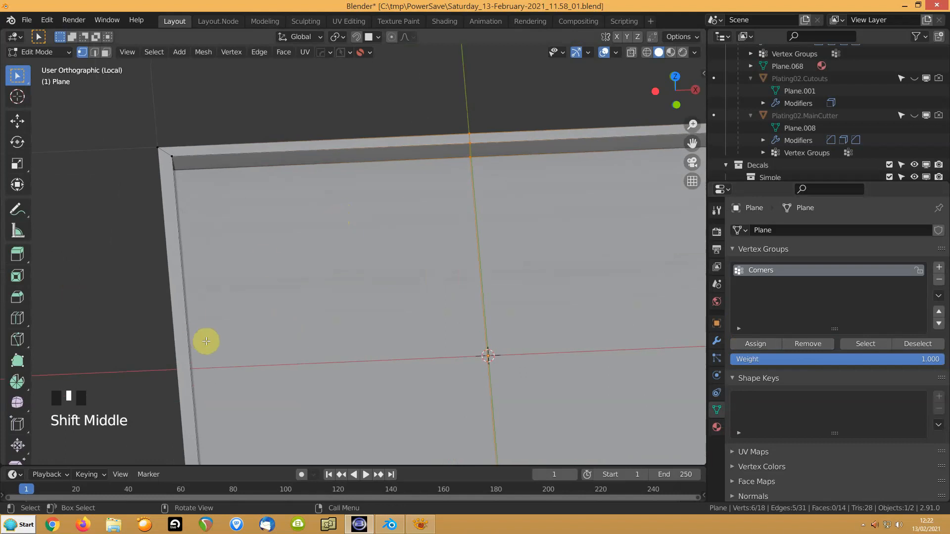
{"action": "key", "text": "ctrl+r"}
{"action": "left_click", "coordinate": [183, 366]}
{"action": "left_click", "coordinate": [183, 367]}
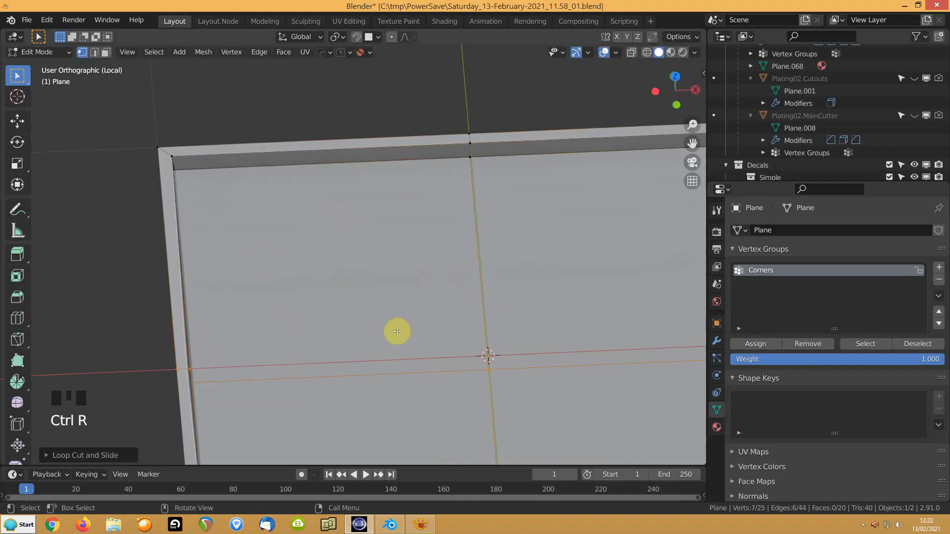
{"action": "left_click", "coordinate": [796, 347]}
{"action": "middle_click_drag", "start_coordinate": [346, 243], "coordinate": [360, 170]}
{"action": "middle_click_drag", "start_coordinate": [306, 148], "coordinate": [388, 255], "text": "shift"}
{"action": "scroll", "coordinate": [390, 255], "scroll_direction": "up", "scroll_amount": 5}
{"action": "scroll", "coordinate": [390, 255], "scroll_direction": "up", "scroll_amount": 2}
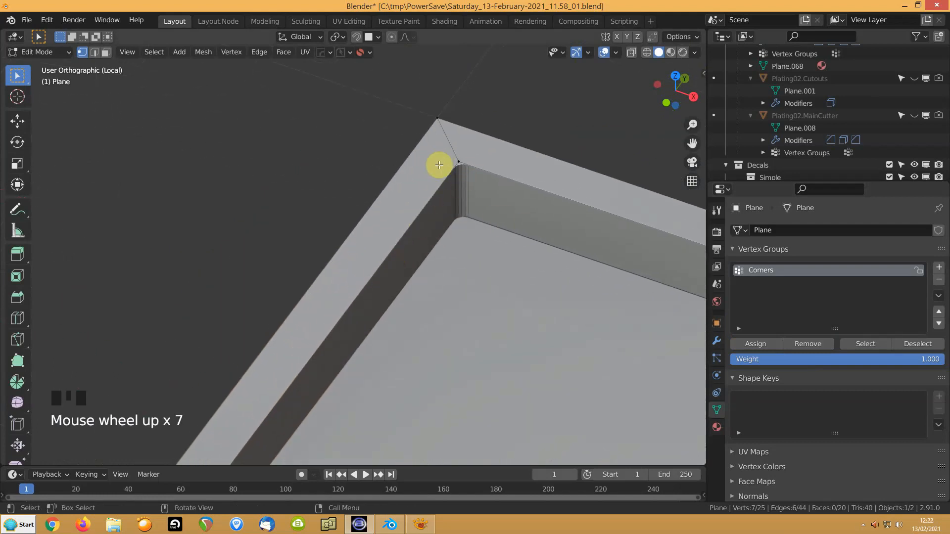
Bring the recess back into wider view and toggle the viewport's wireframe overlay
{"action": "scroll", "coordinate": [394, 178], "scroll_direction": "down", "scroll_amount": 10}
{"action": "middle_click_drag", "start_coordinate": [388, 259], "coordinate": [350, 191]}
{"action": "scroll", "coordinate": [350, 191], "scroll_direction": "up", "scroll_amount": 2}
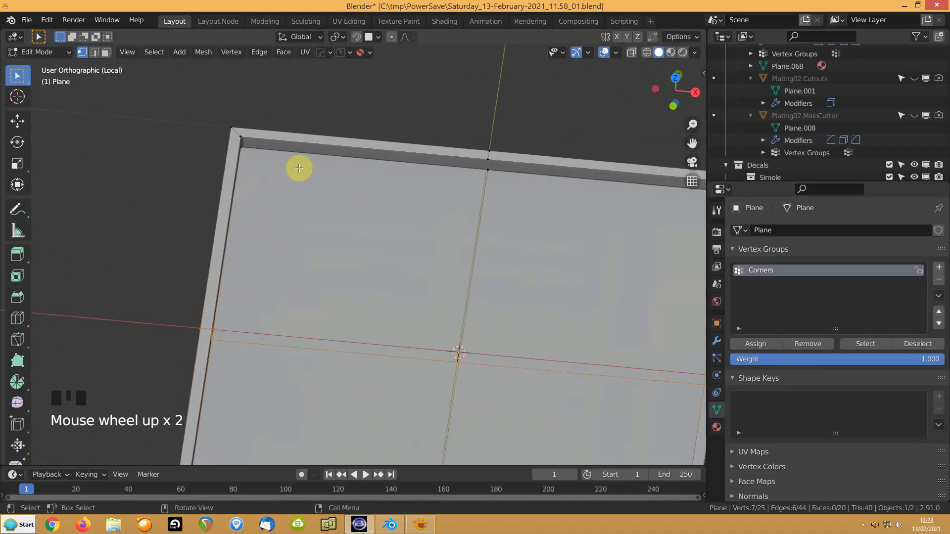
{"action": "left_click", "coordinate": [616, 52]}
{"action": "left_click", "coordinate": [539, 259]}
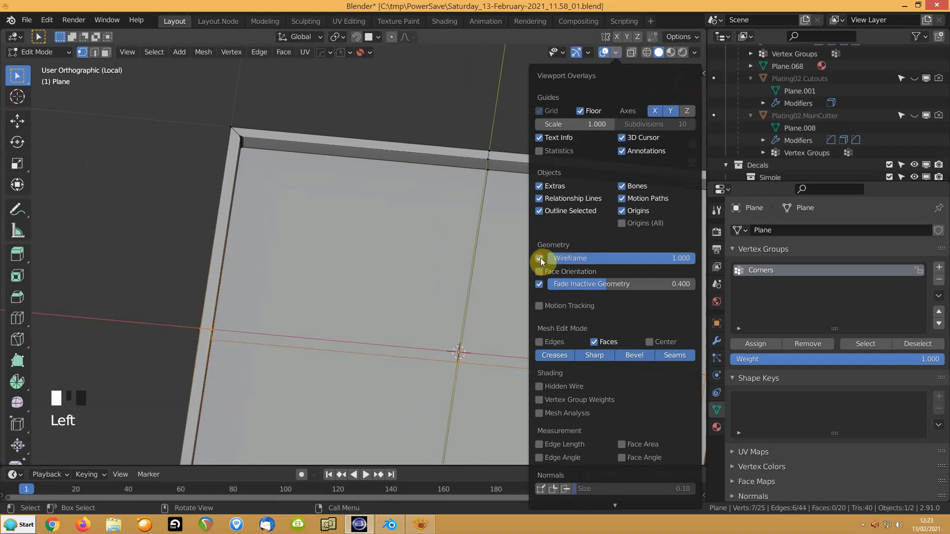
Increase the Bevel.Corners modifier's amount to 0.04 m
{"action": "middle_click_drag", "start_coordinate": [260, 157], "coordinate": [328, 230], "text": "shift"}
{"action": "scroll", "coordinate": [328, 230], "scroll_direction": "up", "scroll_amount": 6}
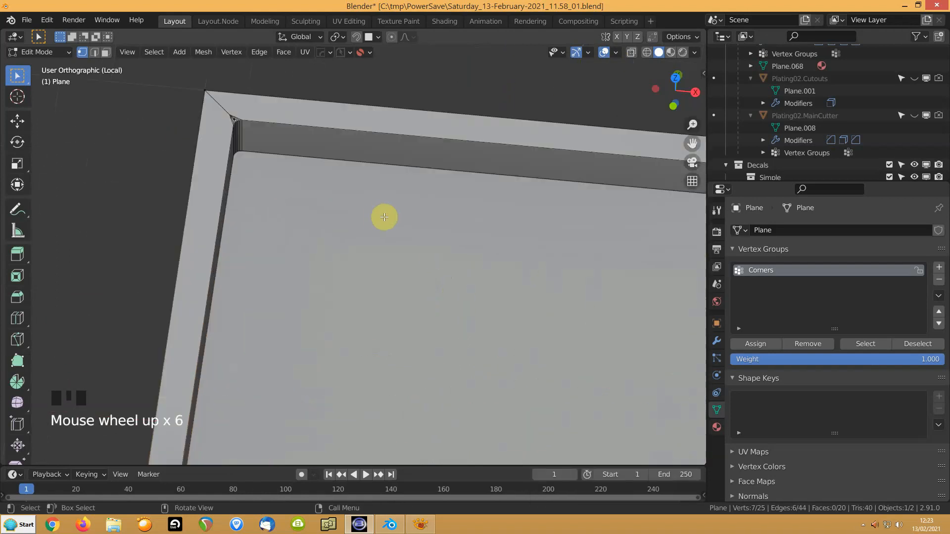
{"action": "left_click", "coordinate": [717, 342]}
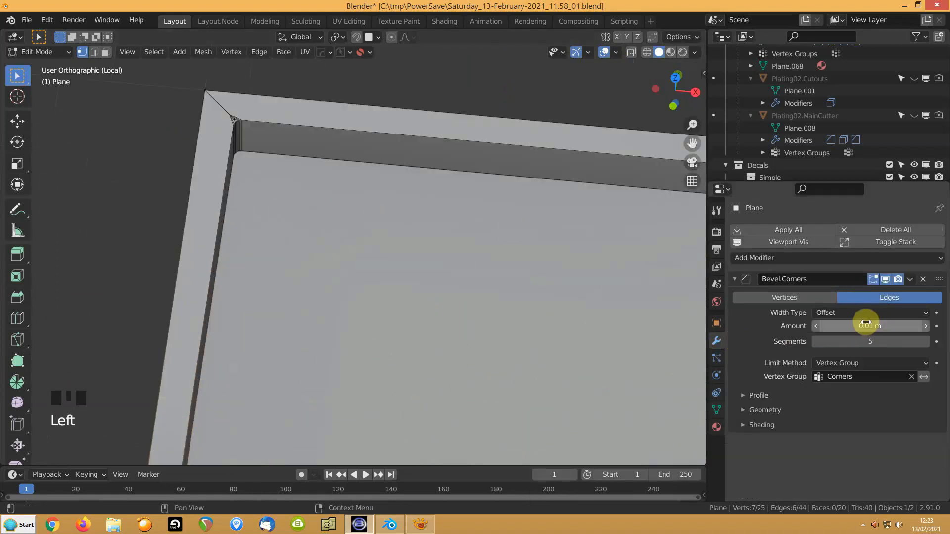
{"action": "mouse_move", "coordinate": [870, 326]}
{"action": "left_mouse_down"}
{"action": "mouse_move", "coordinate": [890, 326]}
{"action": "mouse_move", "coordinate": [876, 326]}
{"action": "left_mouse_up"}
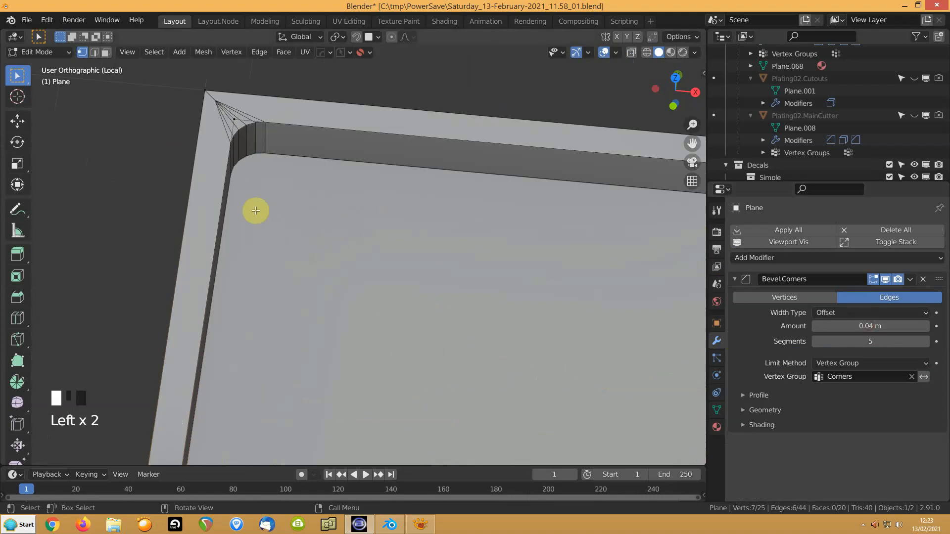
Merge each pair of adjoining rim faces into a single face at two diagonally opposite corners of the recess
{"action": "scroll", "coordinate": [309, 210], "scroll_direction": "down", "scroll_amount": 4}
{"action": "key", "text": "3"}
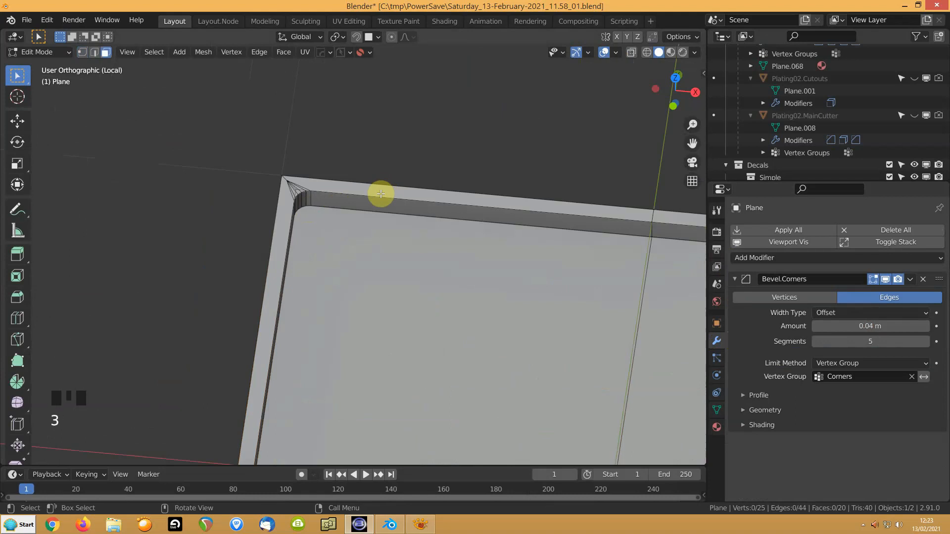
{"action": "left_click", "coordinate": [380, 194]}
{"action": "left_click", "coordinate": [287, 209], "text": "shift"}
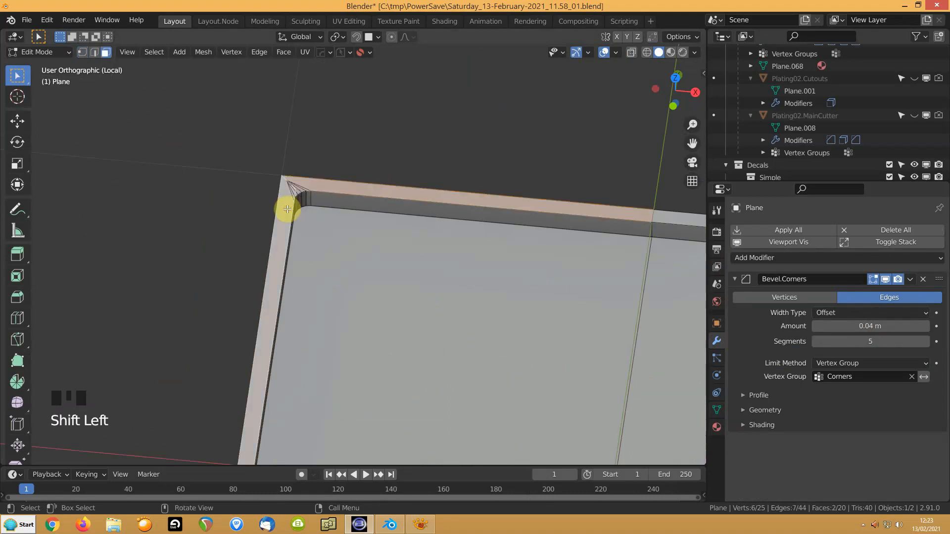
{"action": "key", "text": "f"}
{"action": "scroll", "coordinate": [287, 209], "scroll_direction": "down", "scroll_amount": 4}
{"action": "middle_click_drag", "start_coordinate": [287, 208], "coordinate": [289, 173], "text": "shift"}
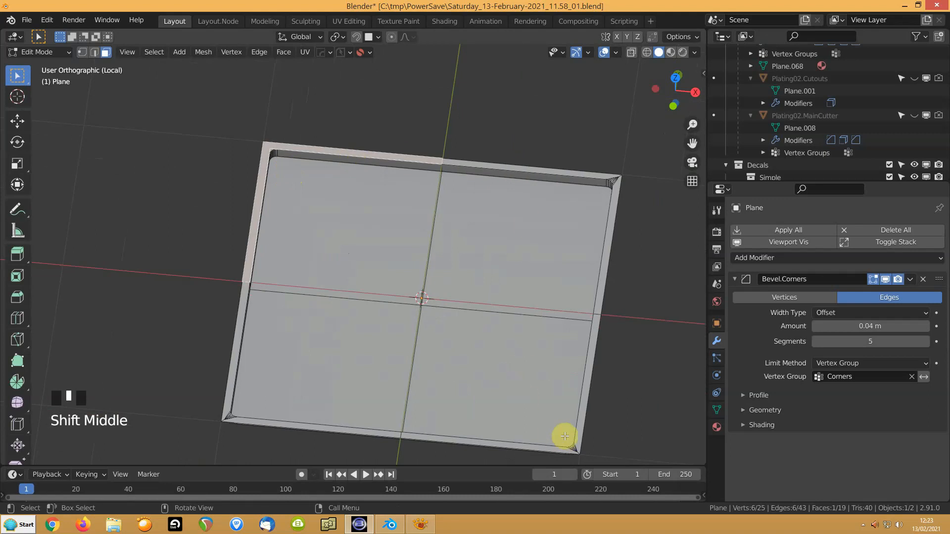
{"action": "left_click", "coordinate": [580, 431]}
{"action": "left_click", "coordinate": [552, 448], "text": "shift"}
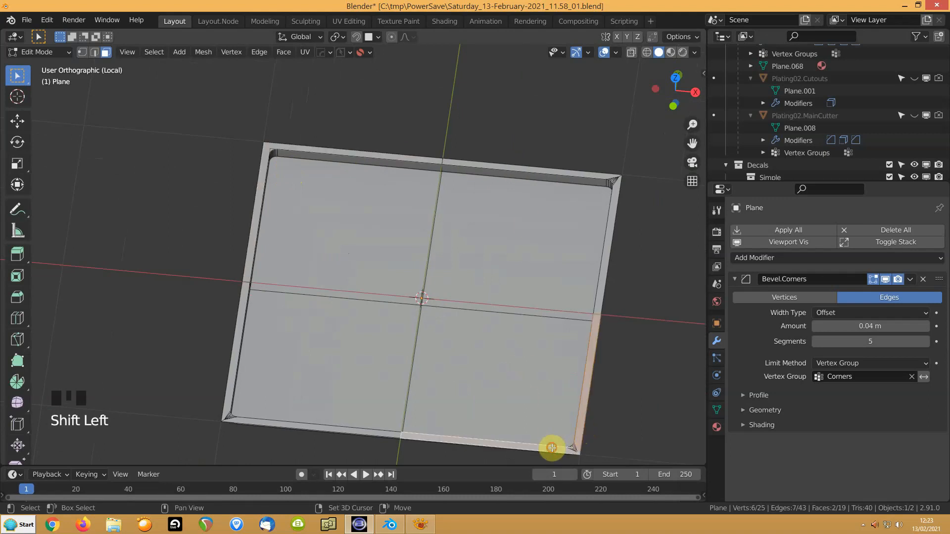
{"action": "key", "text": "f"}
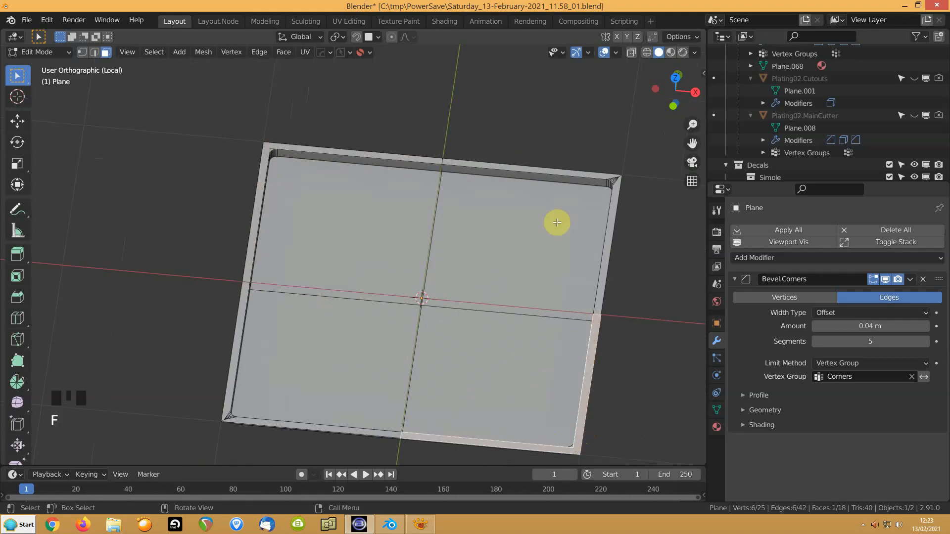
Merge the adjoining rim faces at the remaining two corners into one face each, and clear the selection
{"action": "left_click", "coordinate": [569, 173]}
{"action": "left_click", "coordinate": [615, 191], "text": "shift"}
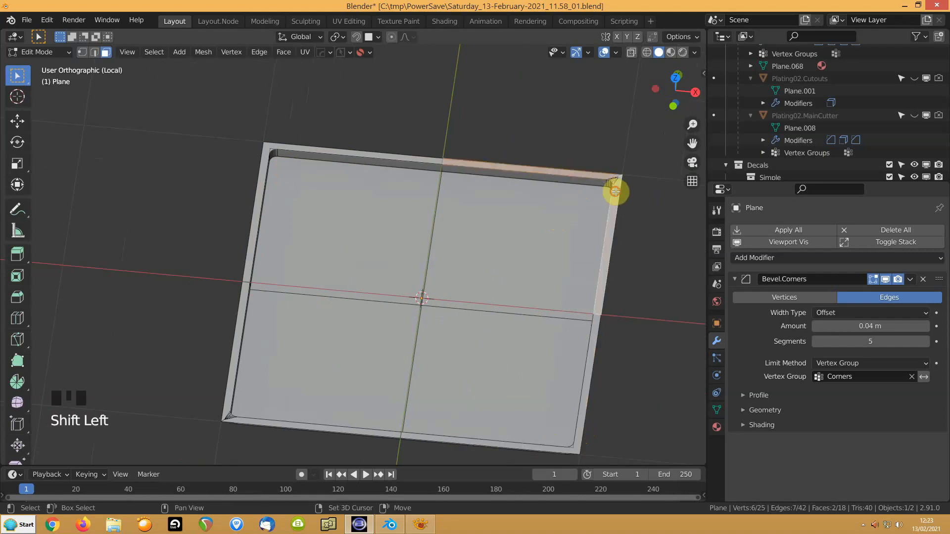
{"action": "left_click", "coordinate": [237, 419], "text": "shift"}
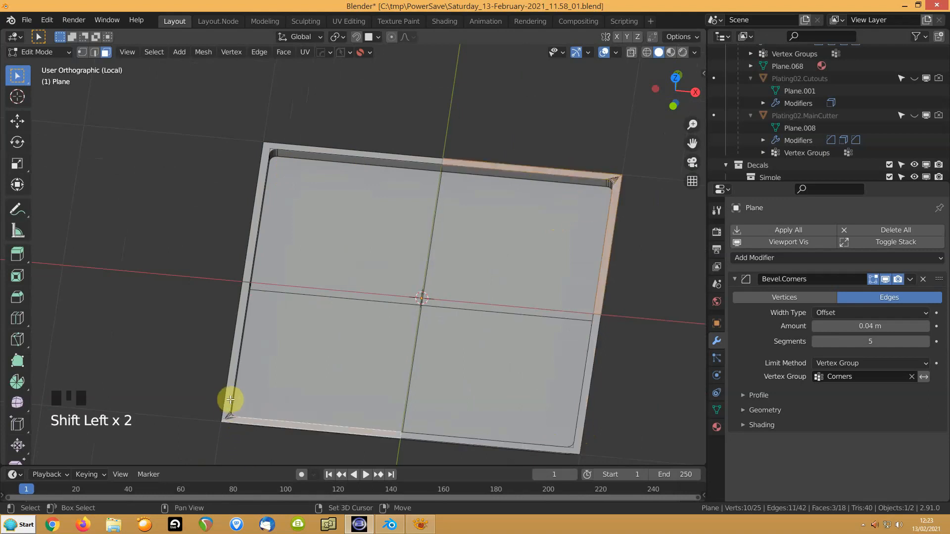
{"action": "left_click", "coordinate": [227, 399], "text": "shift"}
{"action": "left_click_drag", "start_coordinate": [181, 376], "coordinate": [231, 157]}
{"action": "middle_click_drag", "start_coordinate": [231, 157], "coordinate": [610, 268], "text": "shift"}
{"action": "scroll", "coordinate": [333, 229], "scroll_direction": "up", "scroll_amount": 6}
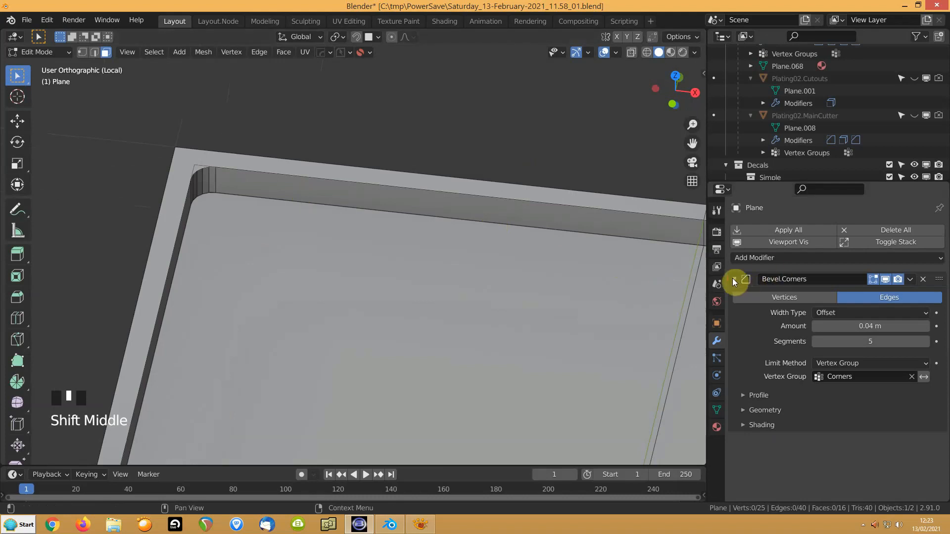
Collapse the Bevel.Corners settings and select the inner top edge loop all the way around the recess
{"action": "left_click", "coordinate": [734, 278]}
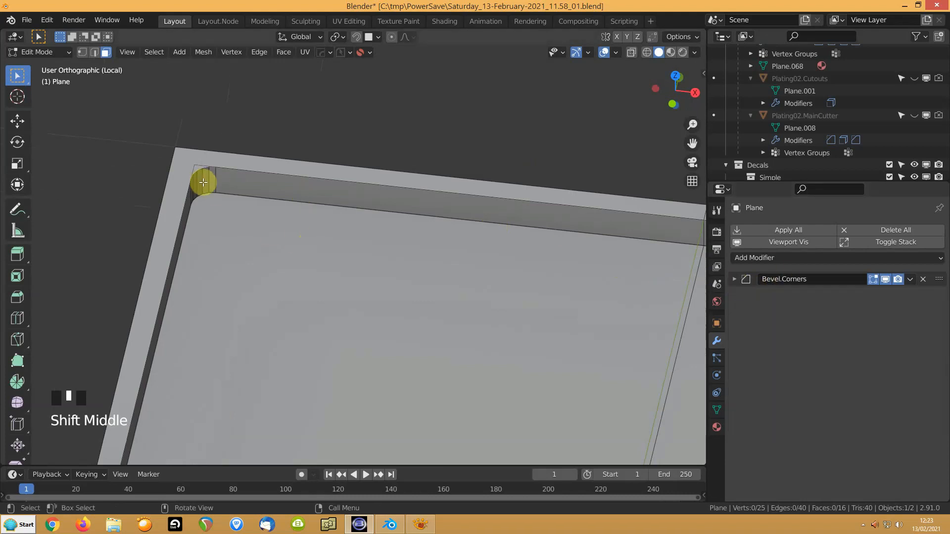
{"action": "left_click", "coordinate": [246, 170], "text": "alt"}
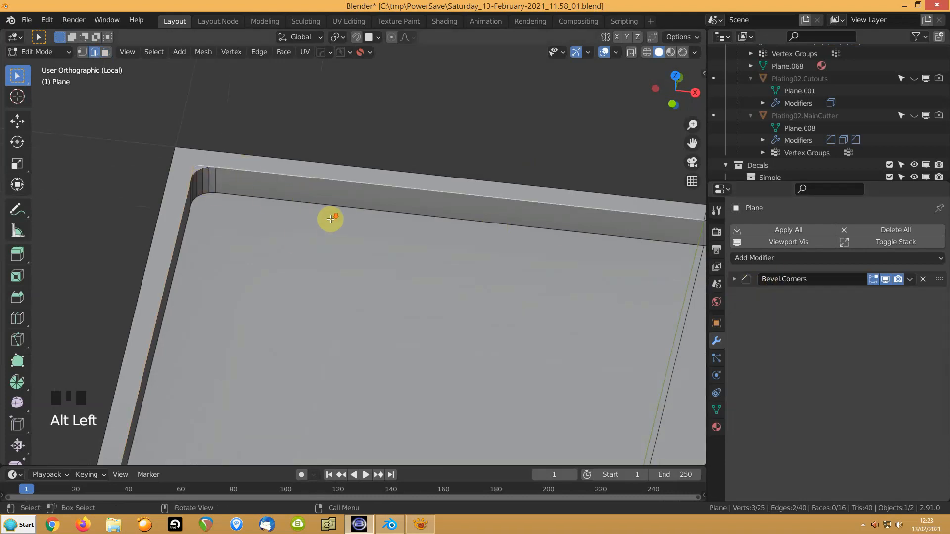
{"action": "scroll", "coordinate": [329, 218], "scroll_direction": "down", "scroll_amount": 4}
{"action": "left_click", "coordinate": [554, 236], "text": "alt+shift"}
{"action": "left_click", "coordinate": [552, 236], "text": "alt+shift"}
{"action": "left_click", "coordinate": [549, 240], "text": "alt+shift"}
{"action": "middle_click_drag", "start_coordinate": [423, 301], "coordinate": [314, 186], "text": "shift"}
{"action": "left_click", "coordinate": [154, 280], "text": "alt+shift"}
{"action": "left_click", "coordinate": [628, 421], "text": "alt+shift"}
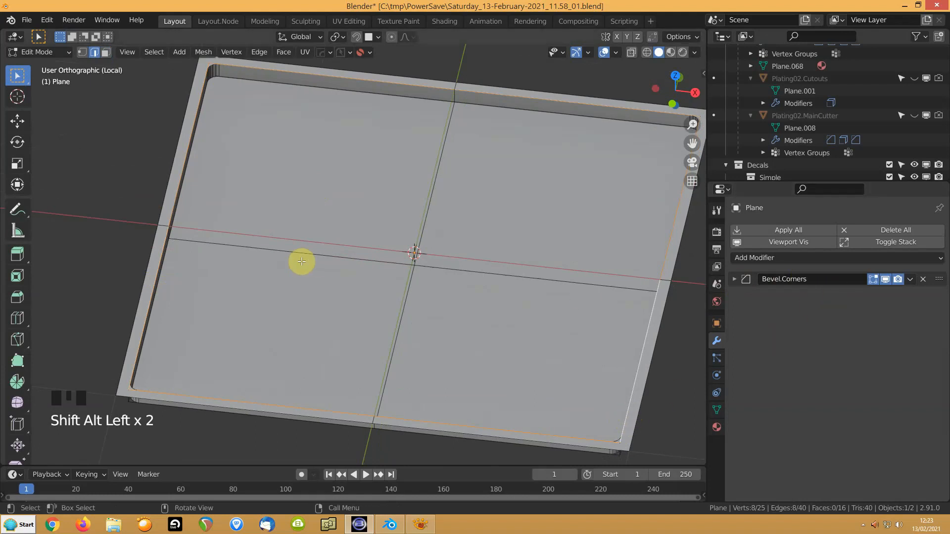
Add a vertex-group bevel to the selected edges with the HardOps Mark operation, using 5 segments and a width of about 0.0124 m
{"action": "key", "text": "q"}
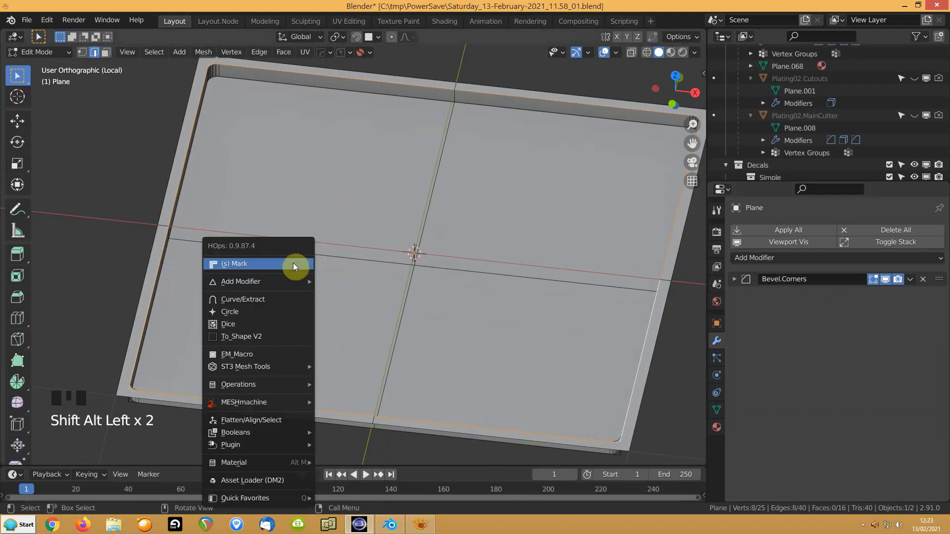
{"action": "left_click", "coordinate": [221, 263]}
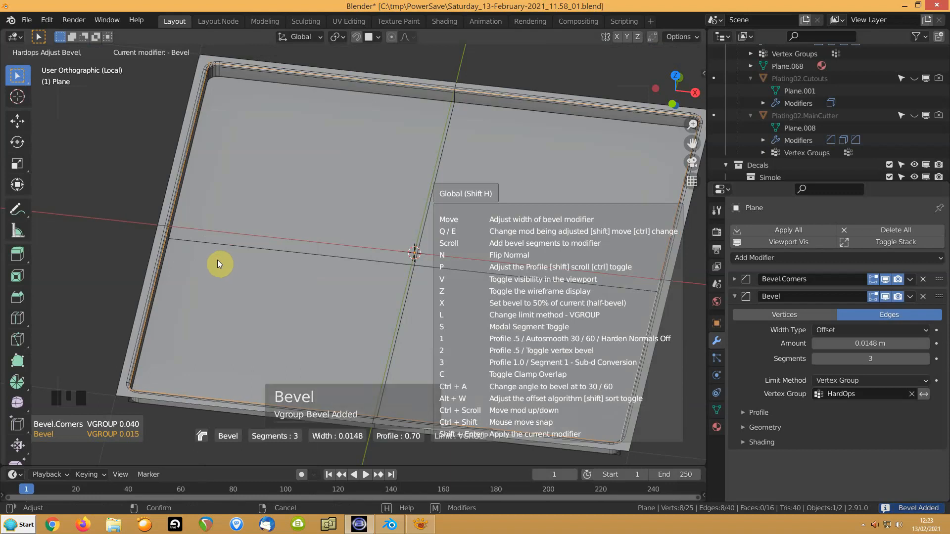
{"action": "scroll", "coordinate": [219, 260], "scroll_direction": "up", "scroll_amount": 2}
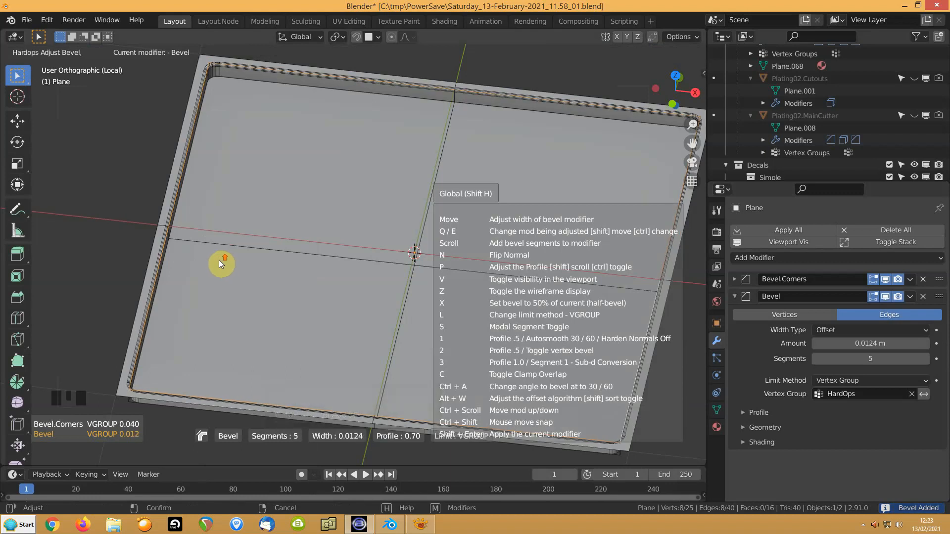
{"action": "left_click", "coordinate": [219, 259]}
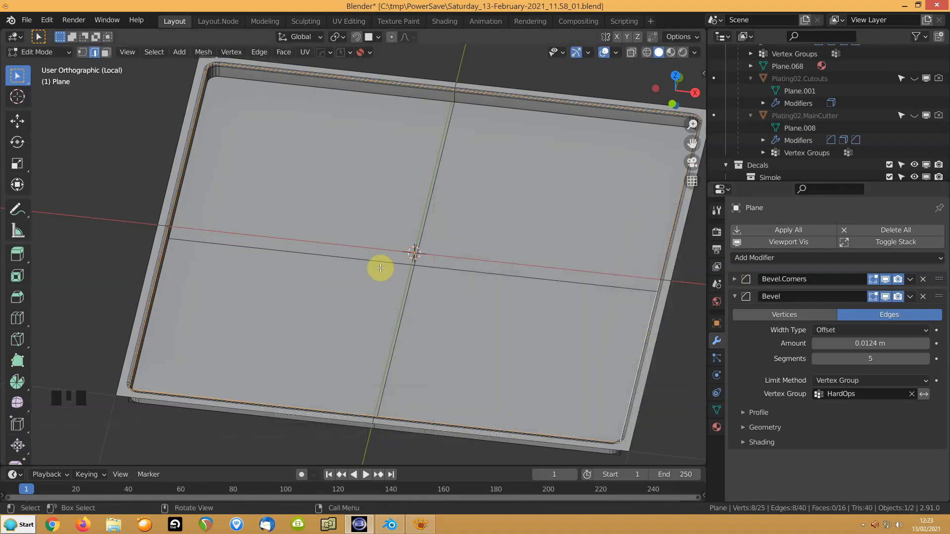
Hide the modifiers in the viewport and rename the HardOps vertex group to TopEdge
{"action": "middle_click_drag", "start_coordinate": [289, 144], "coordinate": [314, 255], "text": "shift"}
{"action": "scroll", "coordinate": [233, 161], "scroll_direction": "up", "scroll_amount": 2}
{"action": "scroll", "coordinate": [382, 259], "scroll_direction": "up", "scroll_amount": 6}
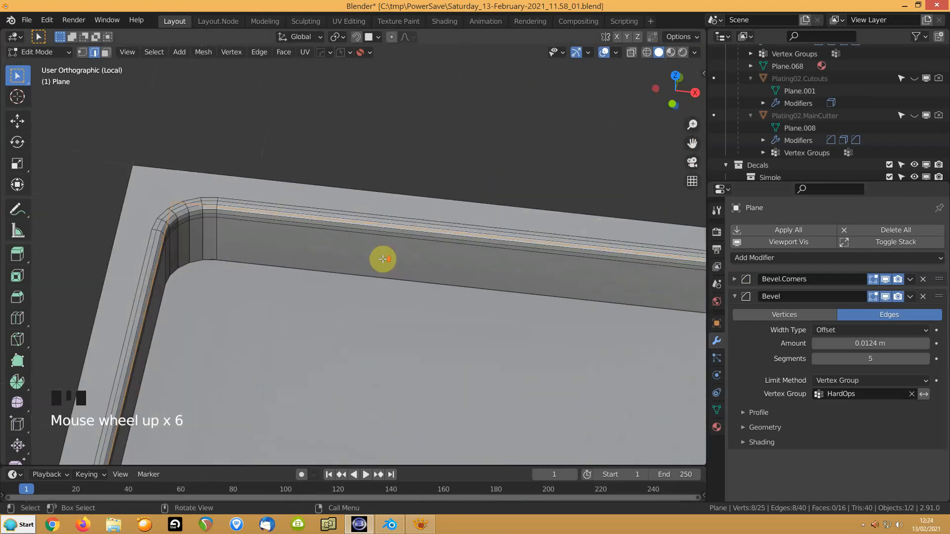
{"action": "left_click", "coordinate": [716, 410]}
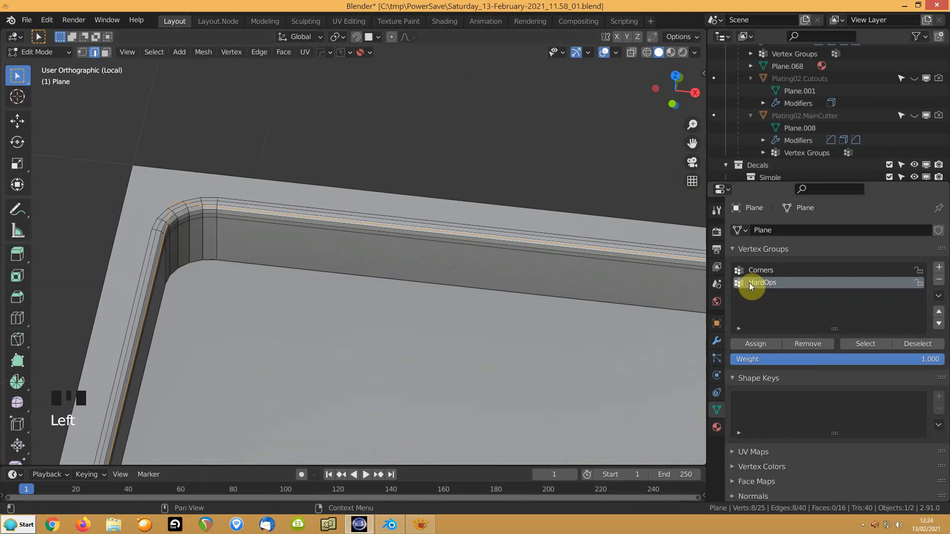
{"action": "left_click", "coordinate": [716, 341]}
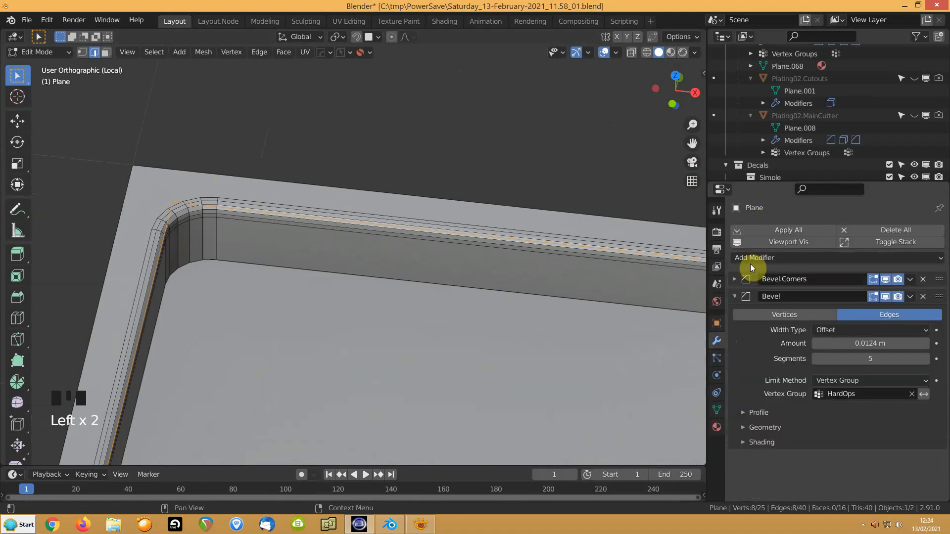
{"action": "left_click", "coordinate": [800, 241]}
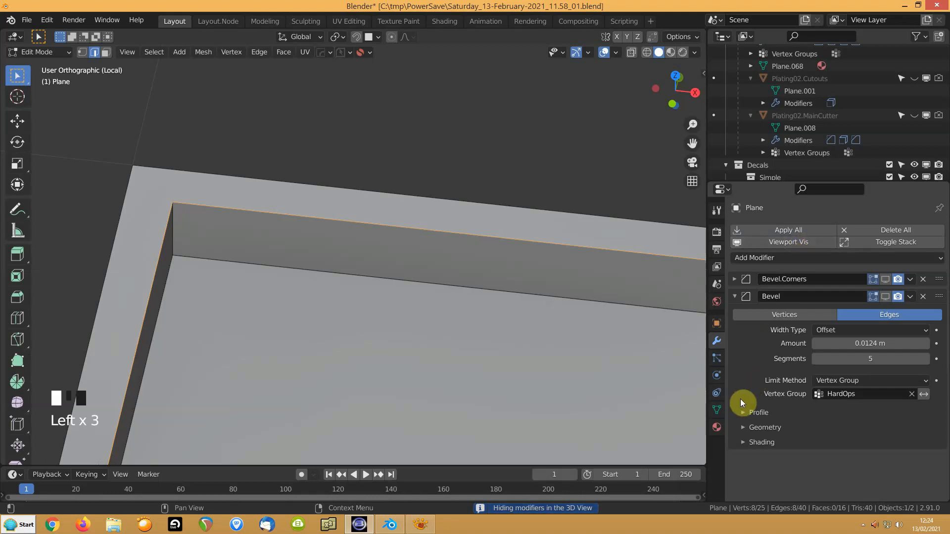
{"action": "left_click", "coordinate": [719, 409]}
{"action": "triple_click", "coordinate": [753, 280]}
{"action": "type", "text": "Te"}
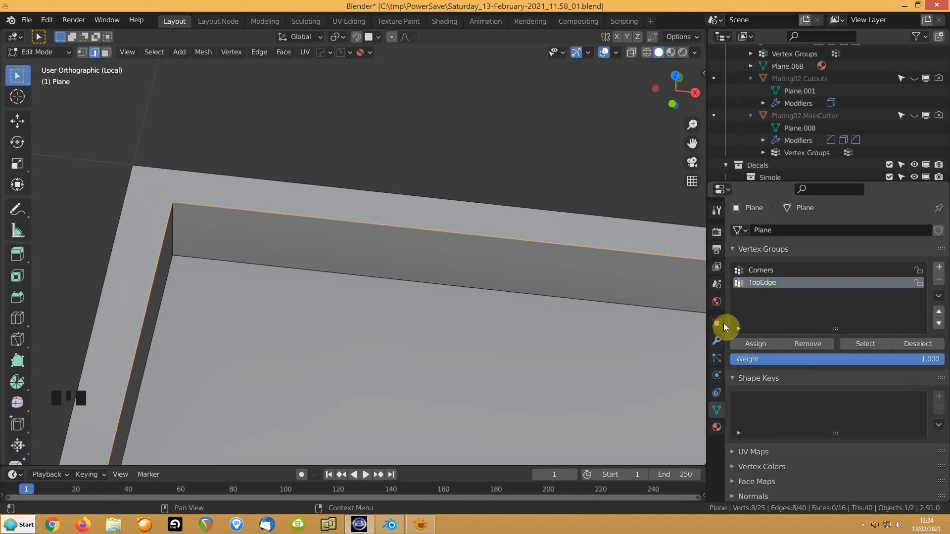
Set the second bevel modifier's vertex group to TopEdge and show the modifiers in the viewport again
{"action": "left_click", "coordinate": [717, 342]}
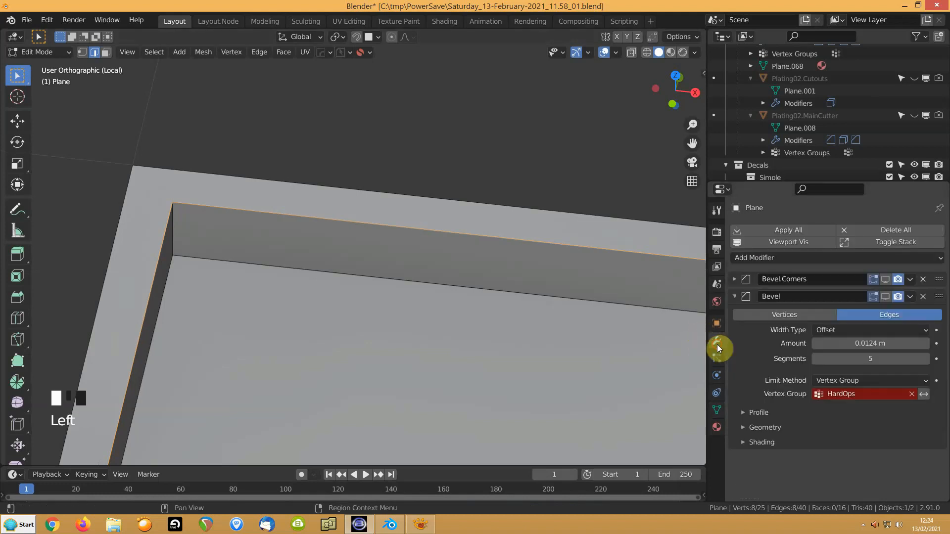
{"action": "left_click", "coordinate": [820, 396]}
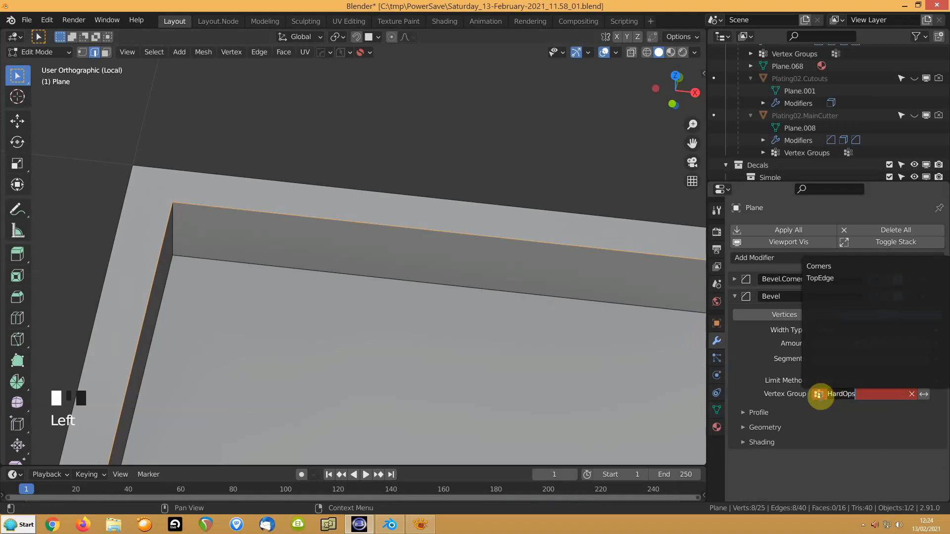
{"action": "left_click", "coordinate": [815, 278]}
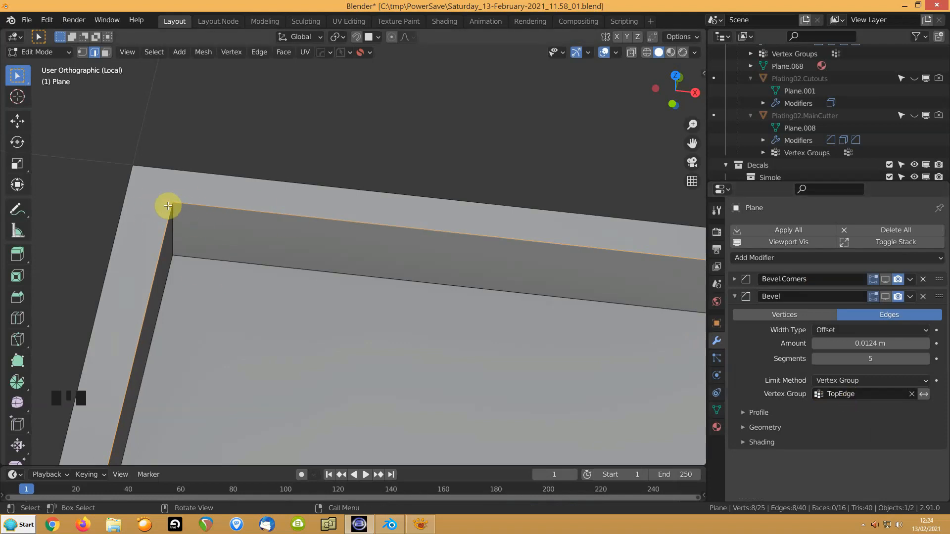
{"action": "left_click", "coordinate": [779, 243]}
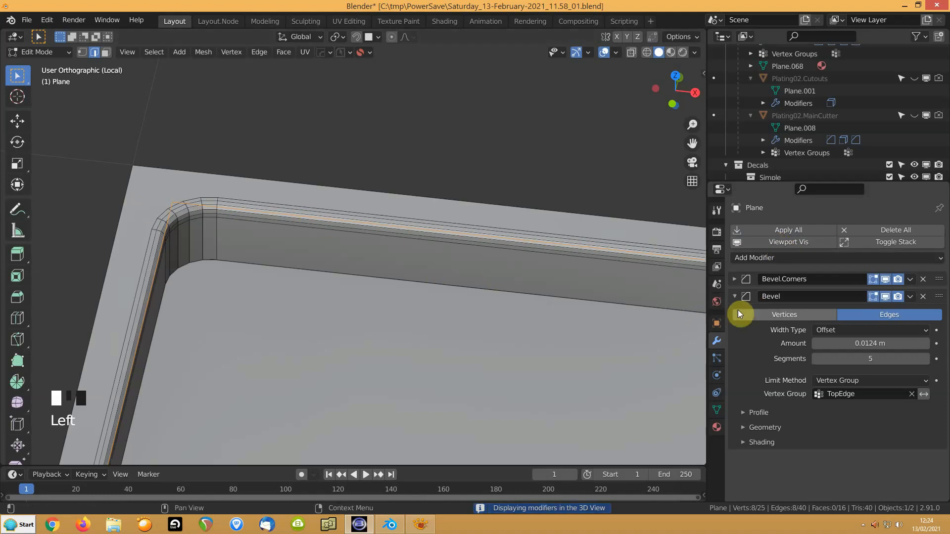
Try placing the Bevel.Corners modifier below the top-edge bevel, and restore the original modifier order
{"action": "left_click", "coordinate": [734, 297]}
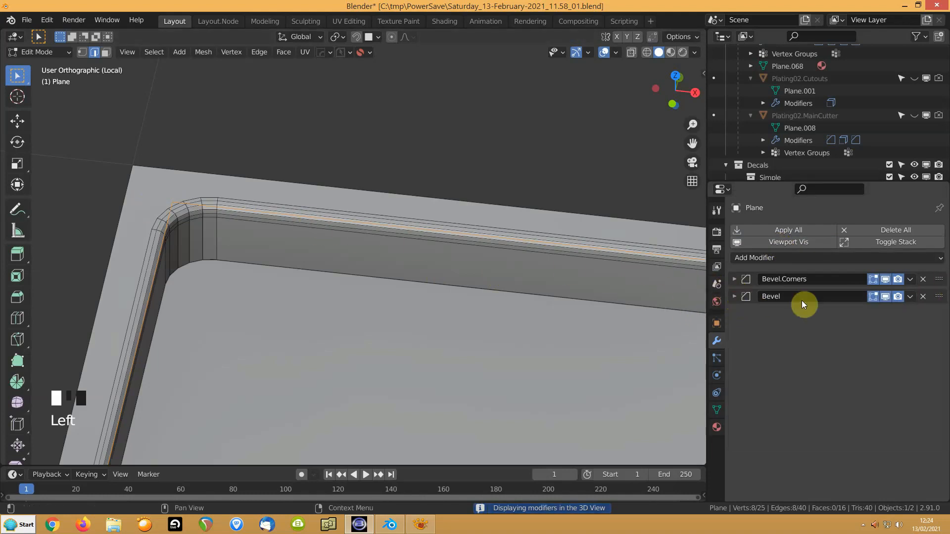
{"action": "left_click_drag", "start_coordinate": [942, 281], "coordinate": [940, 326]}
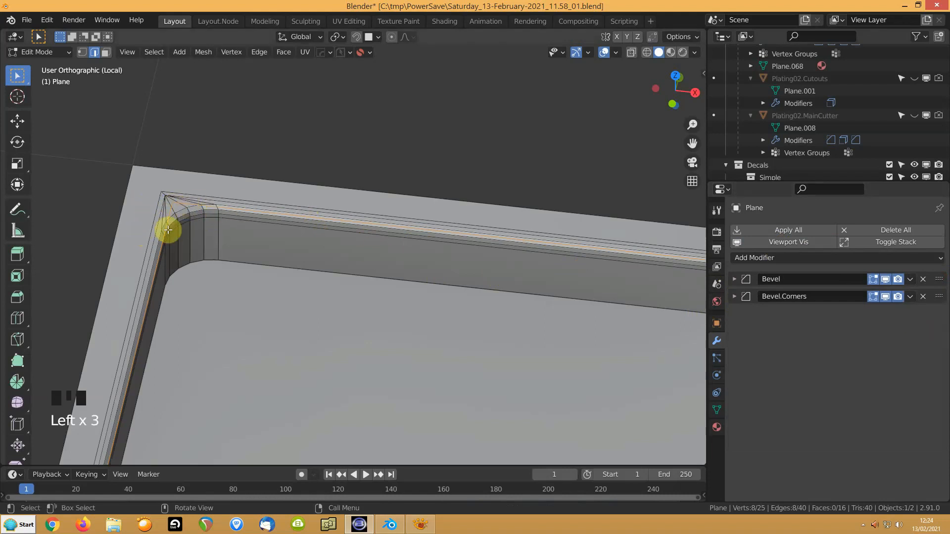
{"action": "left_click_drag", "start_coordinate": [937, 297], "coordinate": [937, 283]}
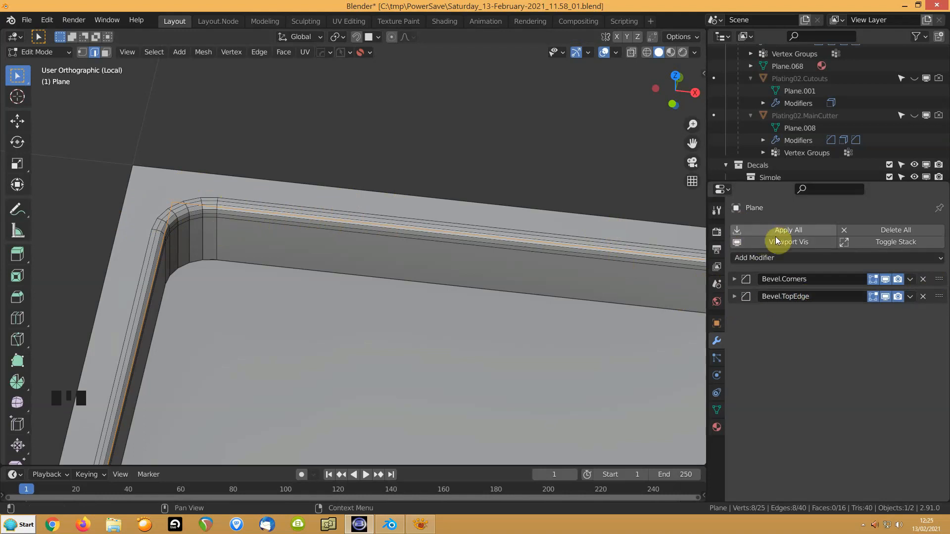
Add a third Bevel modifier to the recess, limited by an angle of 60°
{"action": "left_click", "coordinate": [770, 255]}
{"action": "left_click", "coordinate": [695, 305]}
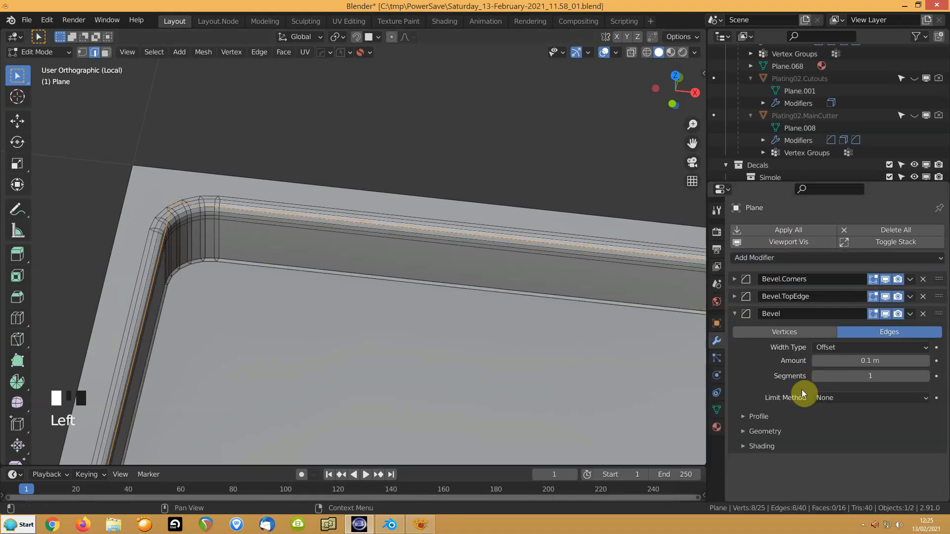
{"action": "left_click", "coordinate": [835, 398]}
{"action": "left_click", "coordinate": [828, 427]}
{"action": "left_click", "coordinate": [857, 411]}
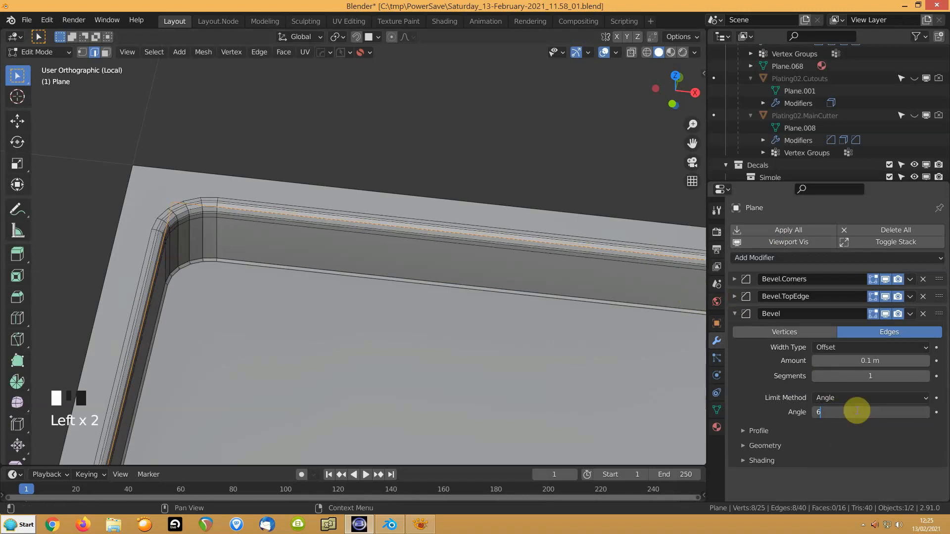
{"action": "type", "text": "60"}
{"action": "left_click", "coordinate": [856, 411]}
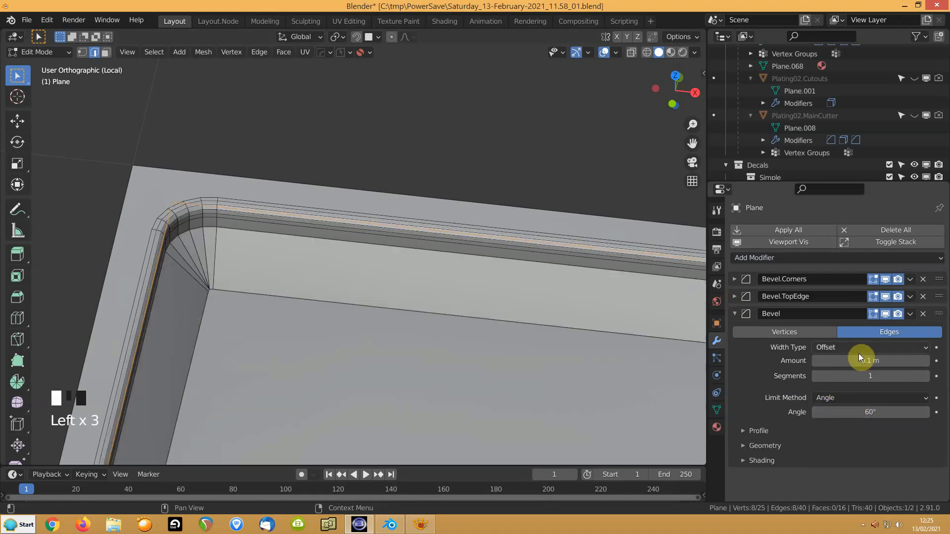
Set the new bevel's amount to 0.009 m and increase its number of segments
{"action": "mouse_move", "coordinate": [865, 362]}
{"action": "left_mouse_down"}
{"action": "mouse_move", "coordinate": [843, 362]}
{"action": "mouse_move", "coordinate": [865, 364]}
{"action": "left_mouse_up"}
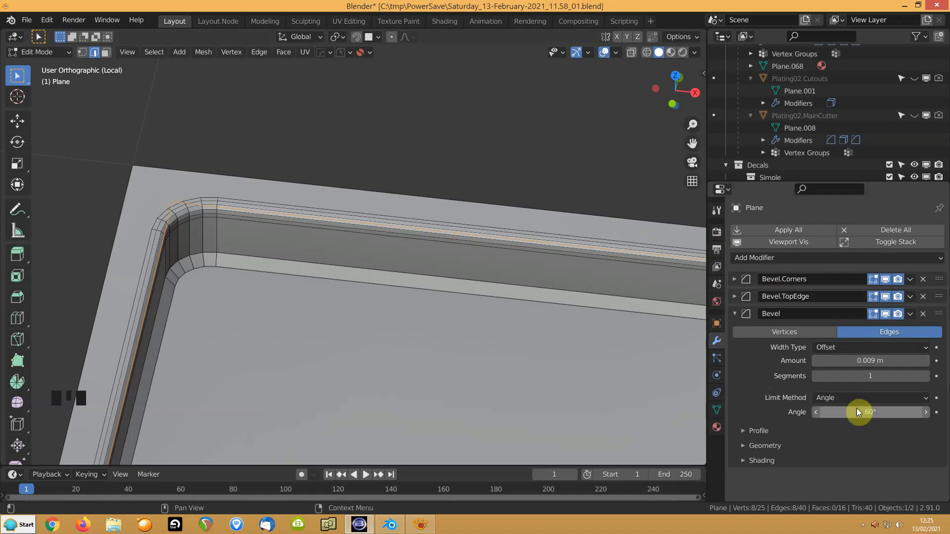
{"action": "left_click_drag", "start_coordinate": [869, 378], "coordinate": [877, 382]}
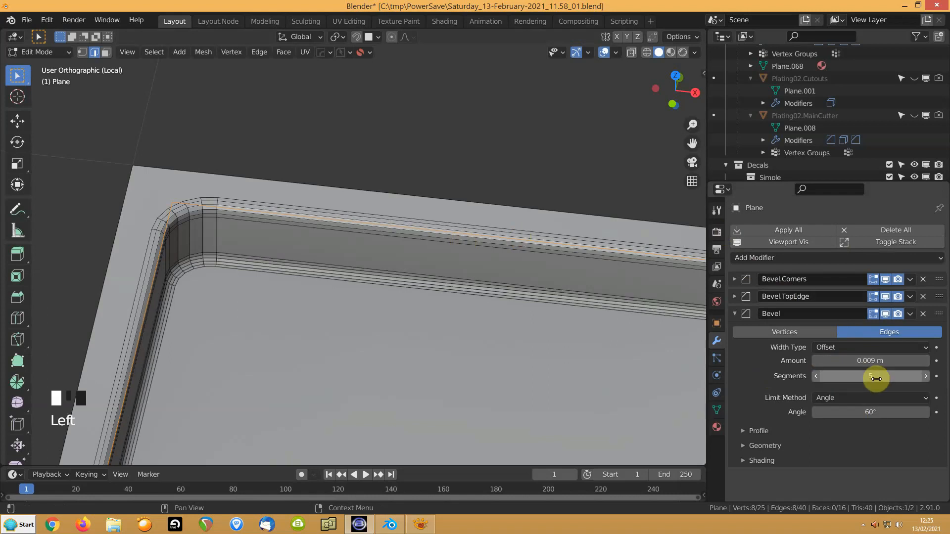
Set the Bevel.Corners modifier's amount to 0.031 m with 21 segments, and save the file
{"action": "scroll", "coordinate": [435, 270], "scroll_direction": "down", "scroll_amount": 4}
{"action": "middle_click_drag", "start_coordinate": [433, 317], "coordinate": [445, 346]}
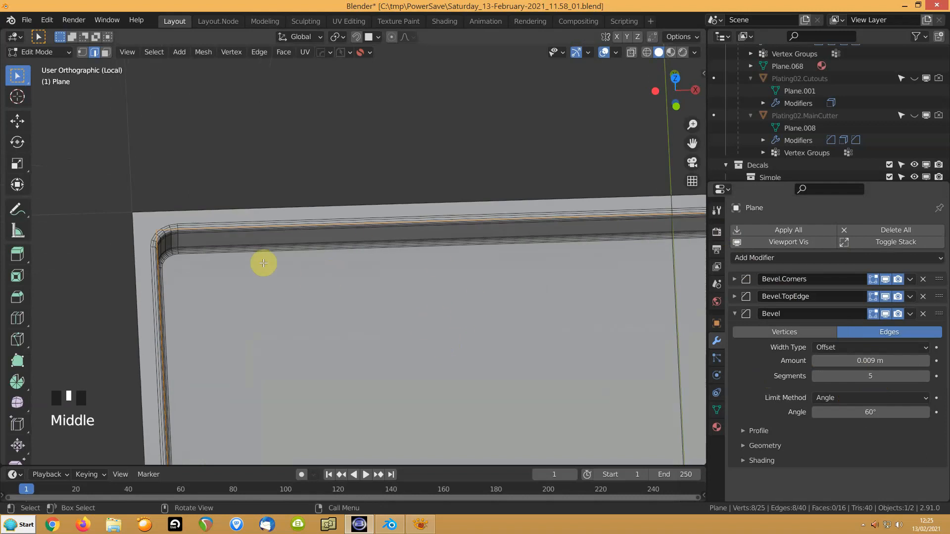
{"action": "left_click", "coordinate": [735, 279]}
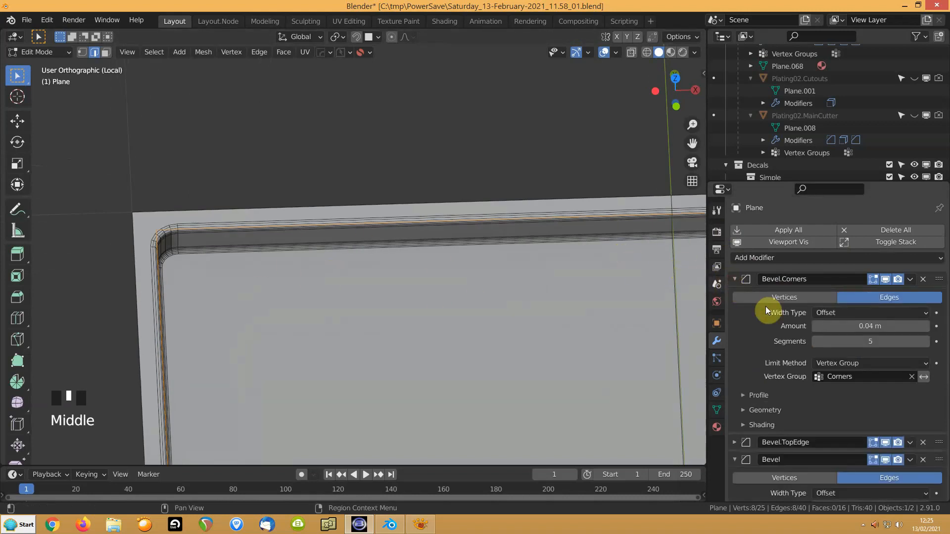
{"action": "mouse_move", "coordinate": [855, 326]}
{"action": "left_mouse_down", "text": "shift"}
{"action": "mouse_move", "coordinate": [895, 326]}
{"action": "mouse_move", "coordinate": [872, 326]}
{"action": "left_mouse_up", "text": "shift"}
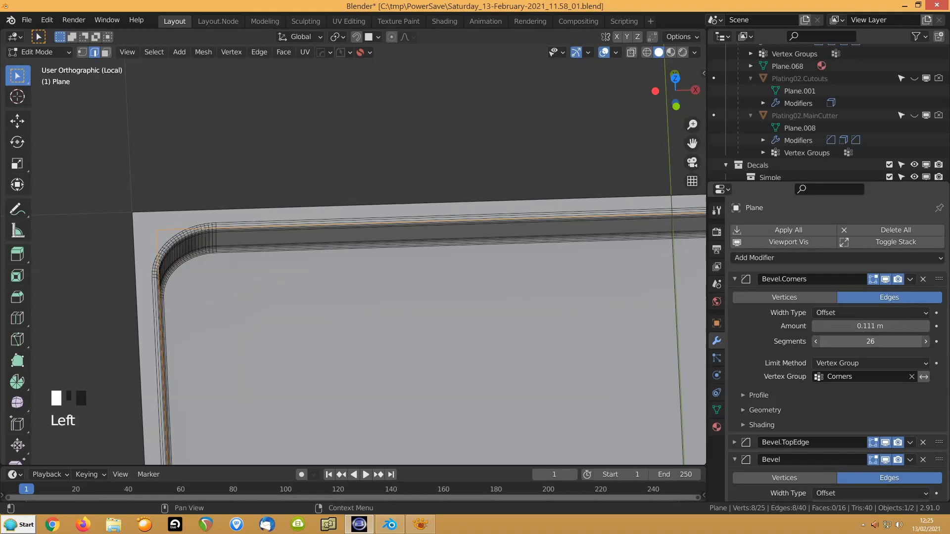
{"action": "left_click_drag", "start_coordinate": [870, 342], "coordinate": [821, 326]}
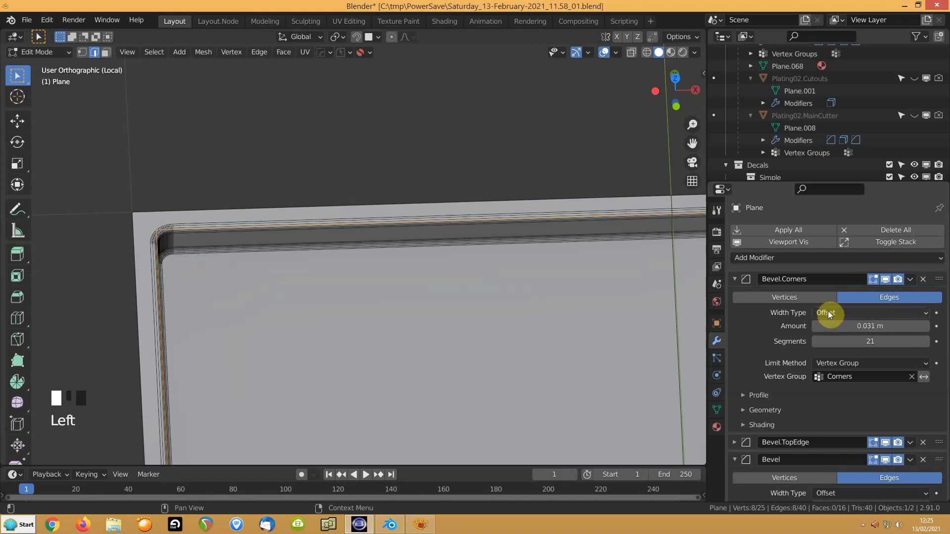
{"action": "key", "text": "ctrl+s"}
{"action": "left_click", "coordinate": [734, 279]}
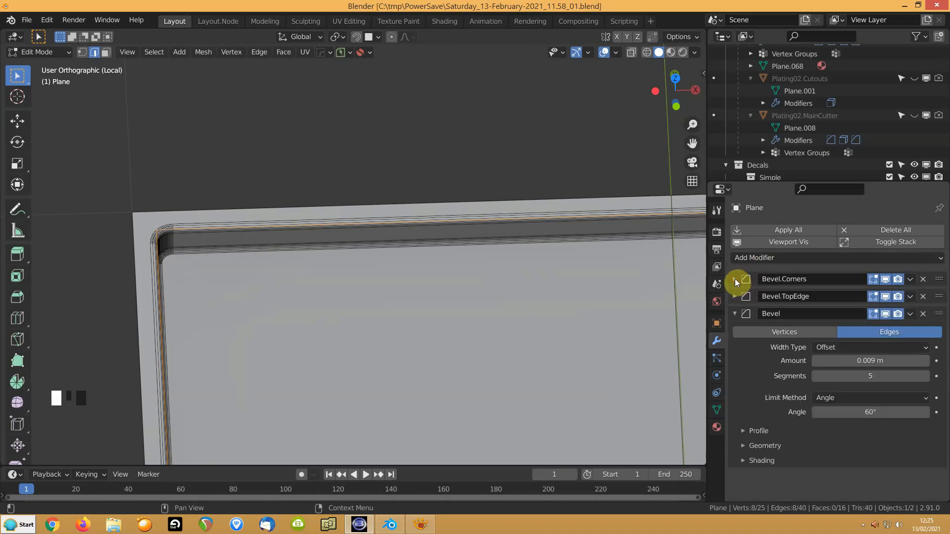
Set the Bevel.TopEdge modifier's amount to 0.0274 m with a single segment
{"action": "left_click", "coordinate": [734, 297]}
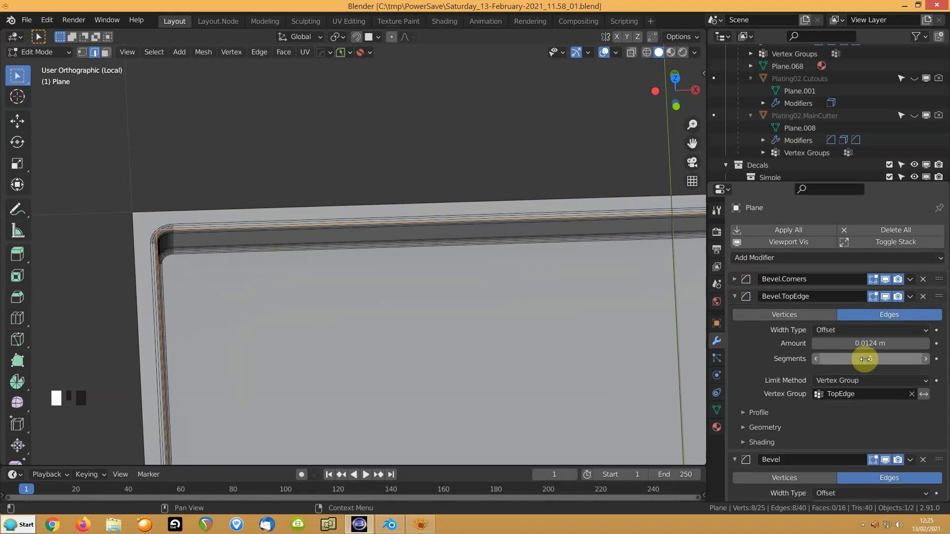
{"action": "mouse_move", "coordinate": [861, 344]}
{"action": "left_mouse_down"}
{"action": "mouse_move", "coordinate": [881, 344]}
{"action": "mouse_move", "coordinate": [858, 343]}
{"action": "mouse_move", "coordinate": [866, 359]}
{"action": "mouse_move", "coordinate": [886, 359]}
{"action": "mouse_move", "coordinate": [865, 359]}
{"action": "left_mouse_up"}
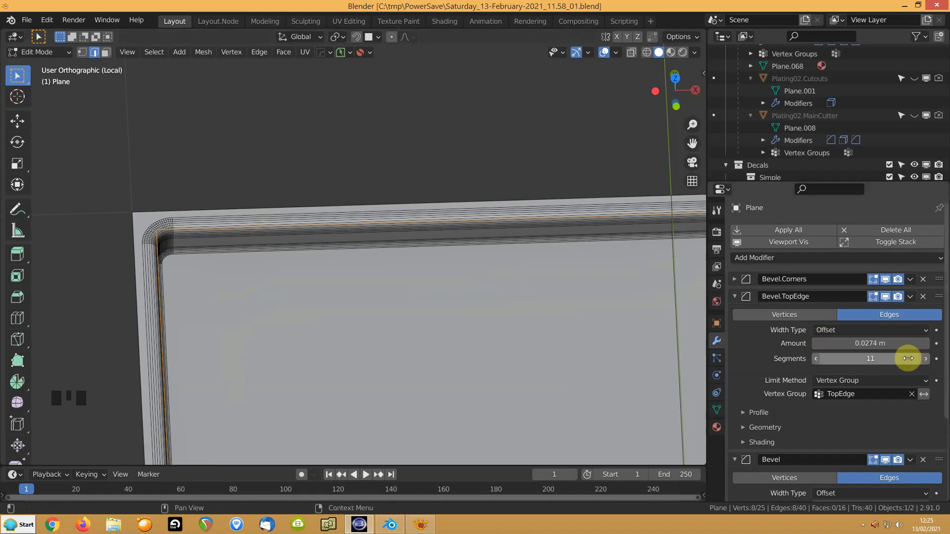
{"action": "left_click_drag", "start_coordinate": [899, 361], "coordinate": [866, 361]}
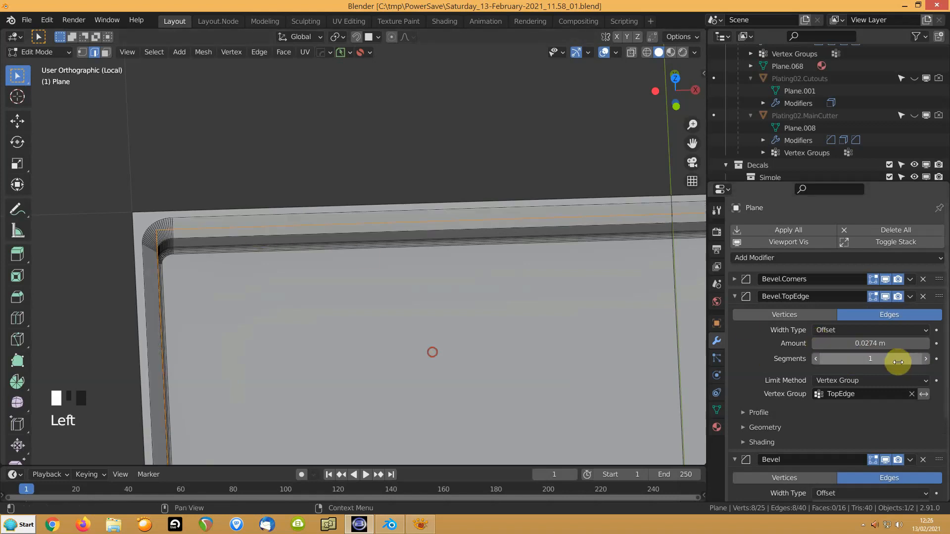
Set the third bevel's angle limit to 30° and reduce its amount to 0.006 m
{"action": "scroll", "coordinate": [841, 378], "scroll_direction": "down", "scroll_amount": 5}
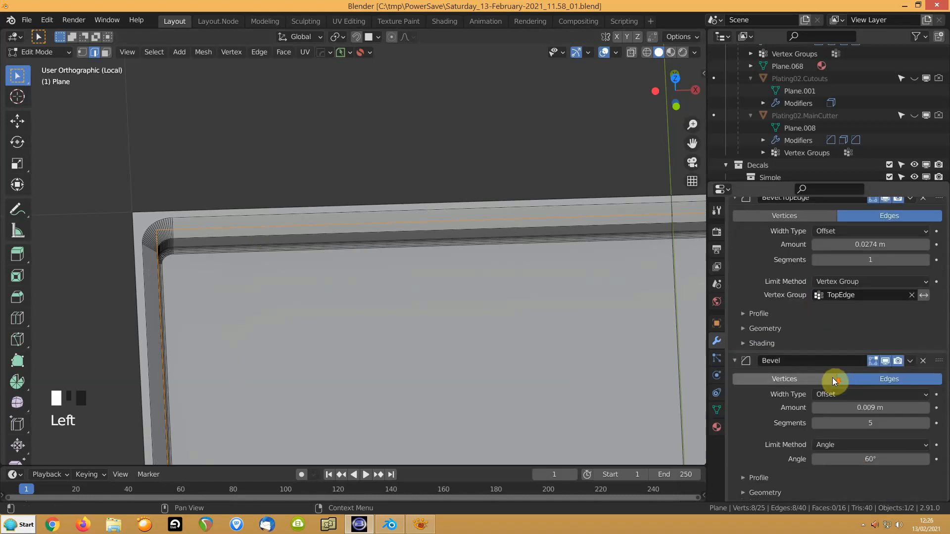
{"action": "left_click", "coordinate": [858, 459]}
{"action": "type", "text": "30"}
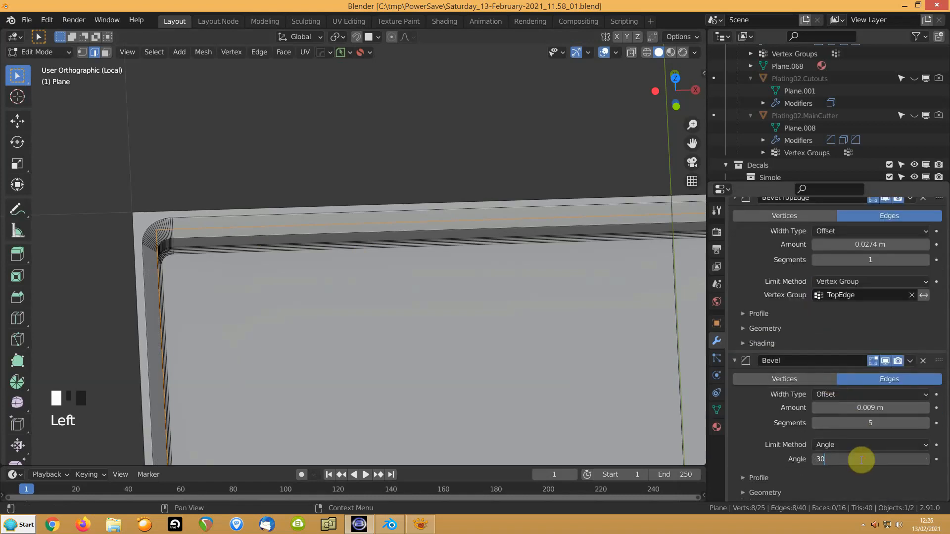
{"action": "key", "text": "Return"}
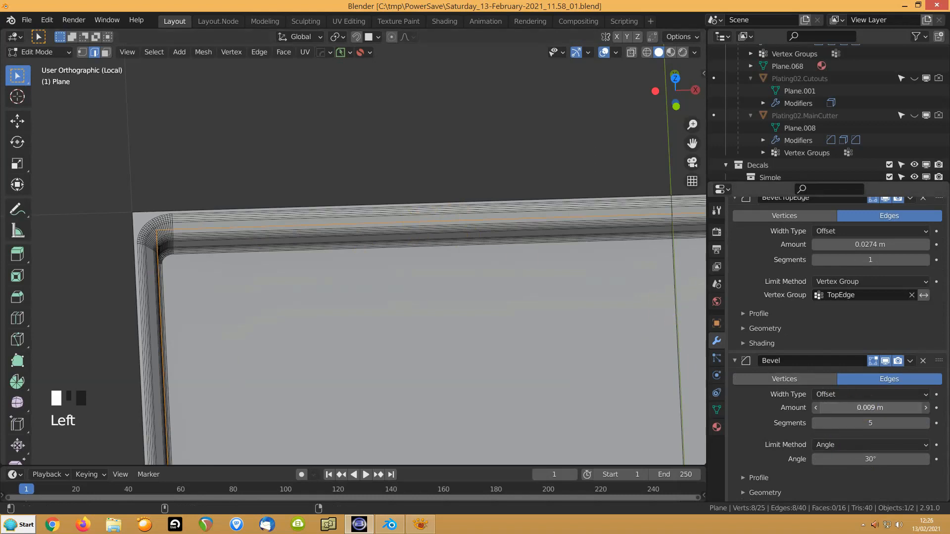
{"action": "left_click", "coordinate": [815, 407], "text": "shift"}
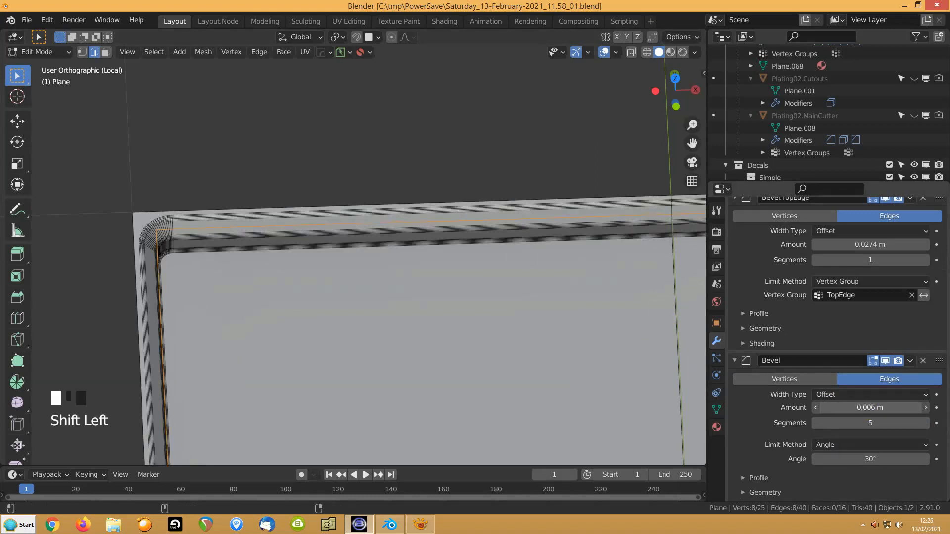
{"action": "scroll", "coordinate": [328, 268], "scroll_direction": "up", "scroll_amount": 6}
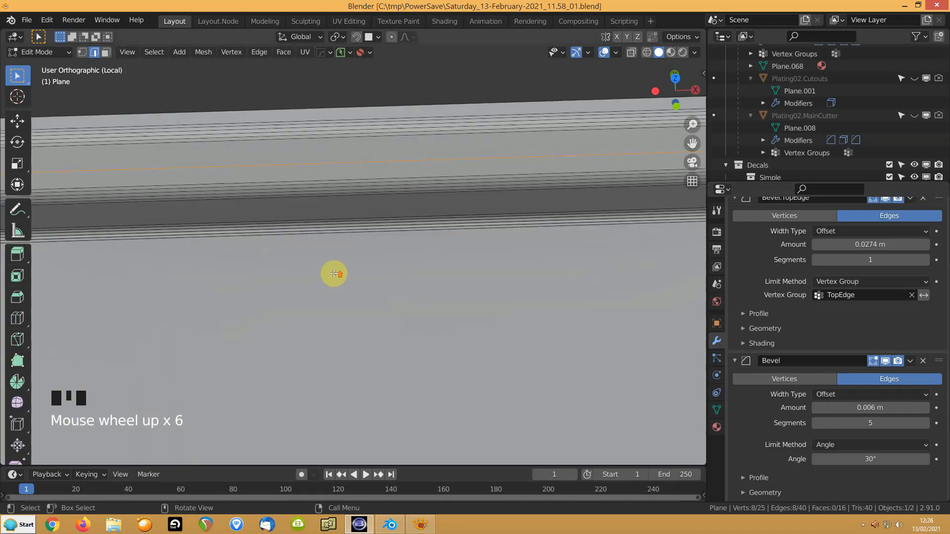
{"action": "scroll", "coordinate": [328, 267], "scroll_direction": "down", "scroll_amount": 6}
Return to Object Mode, exit local view and deselect the recess to view it together with the plating panels
{"action": "key", "text": "Tab"}
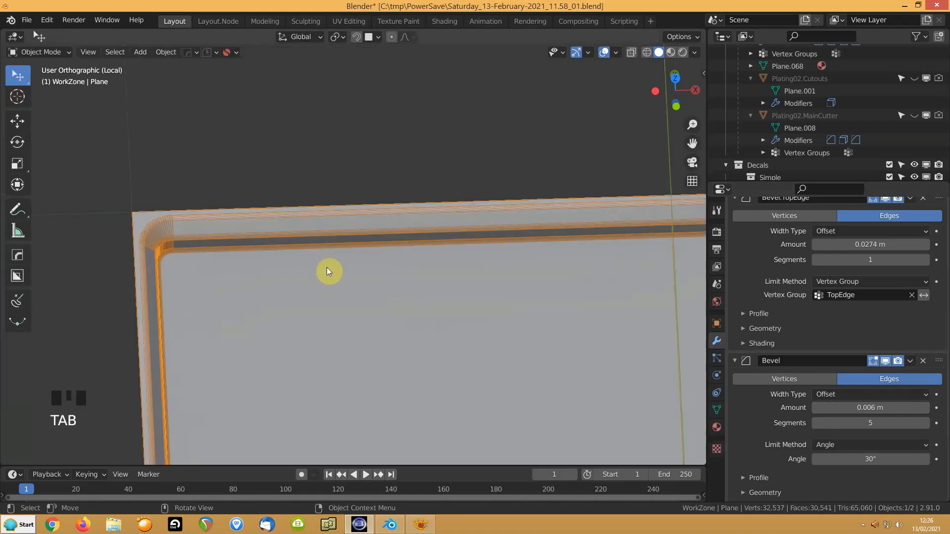
{"action": "scroll", "coordinate": [325, 267], "scroll_direction": "down", "scroll_amount": 5}
{"action": "middle_click_drag", "start_coordinate": [447, 278], "coordinate": [457, 296]}
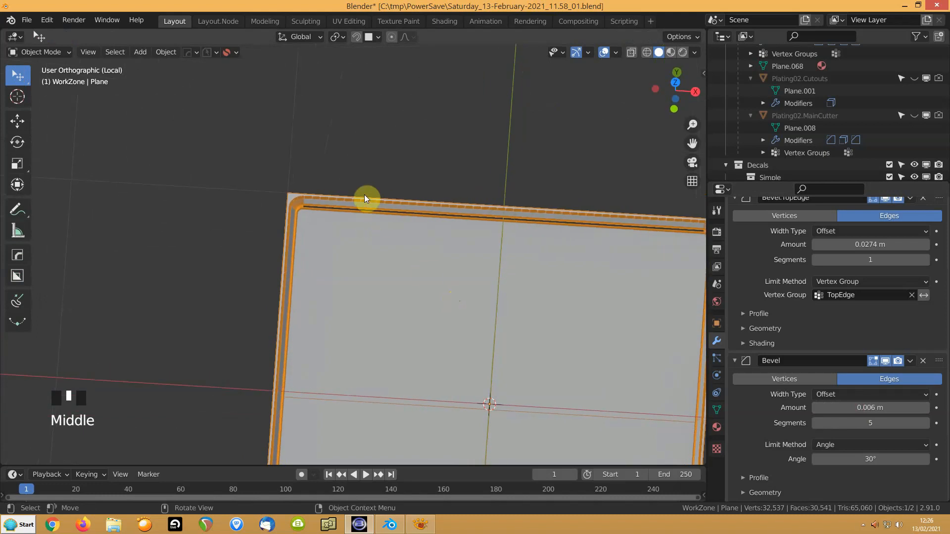
{"action": "key", "text": "KP_Divide"}
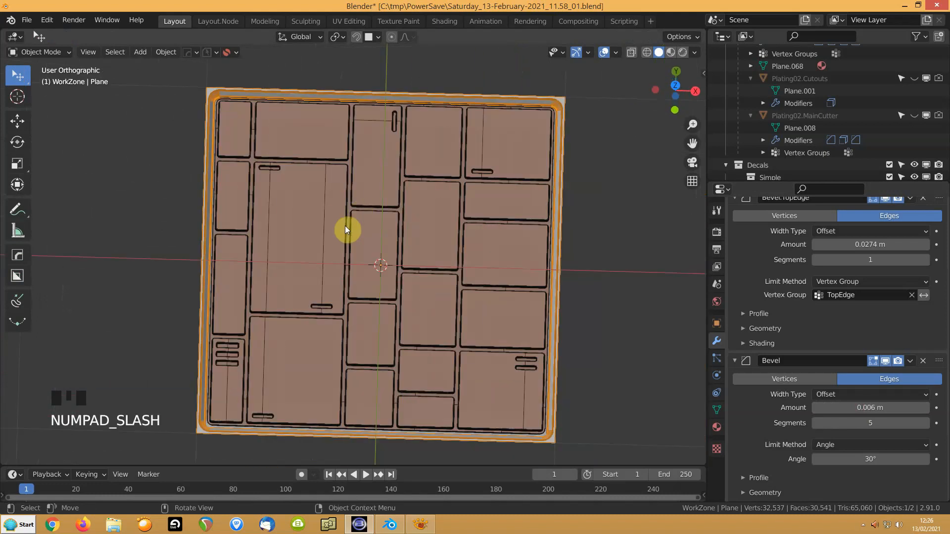
{"action": "left_click", "coordinate": [173, 165]}
{"action": "middle_click_drag", "start_coordinate": [292, 156], "coordinate": [300, 129]}
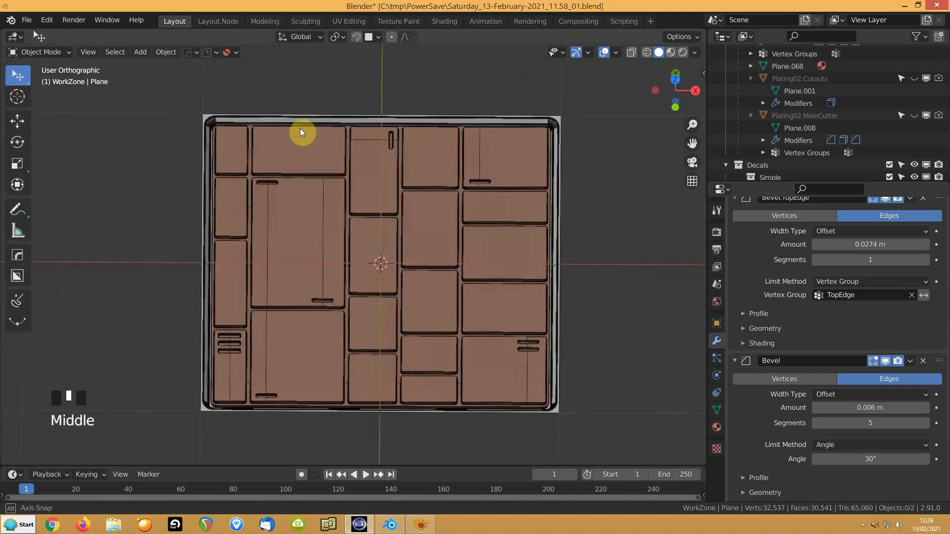
{"action": "scroll", "coordinate": [238, 154], "scroll_direction": "up", "scroll_amount": 3}
{"action": "scroll", "coordinate": [207, 166], "scroll_direction": "down", "scroll_amount": 4}
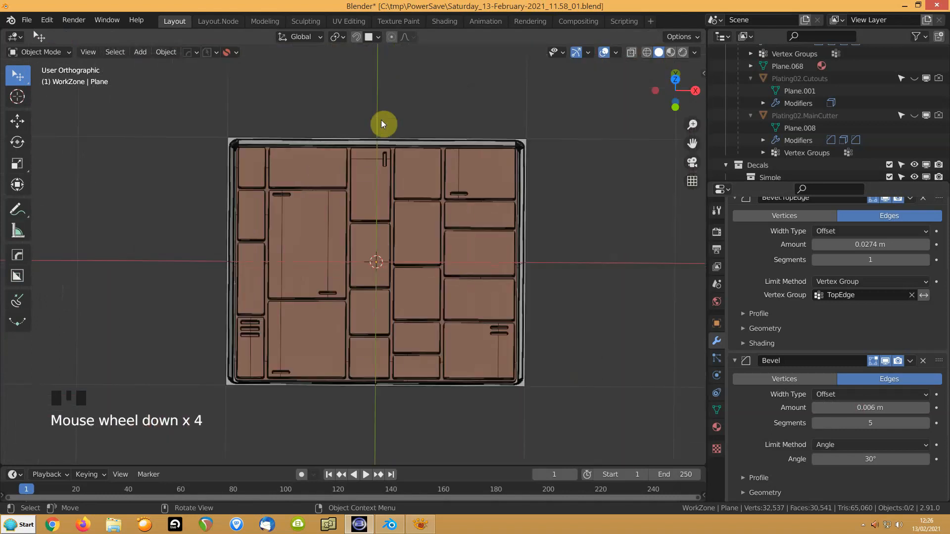
{"action": "middle_click_drag", "start_coordinate": [388, 144], "coordinate": [354, 157]}
{"action": "scroll", "coordinate": [354, 160], "scroll_direction": "up", "scroll_amount": 2}
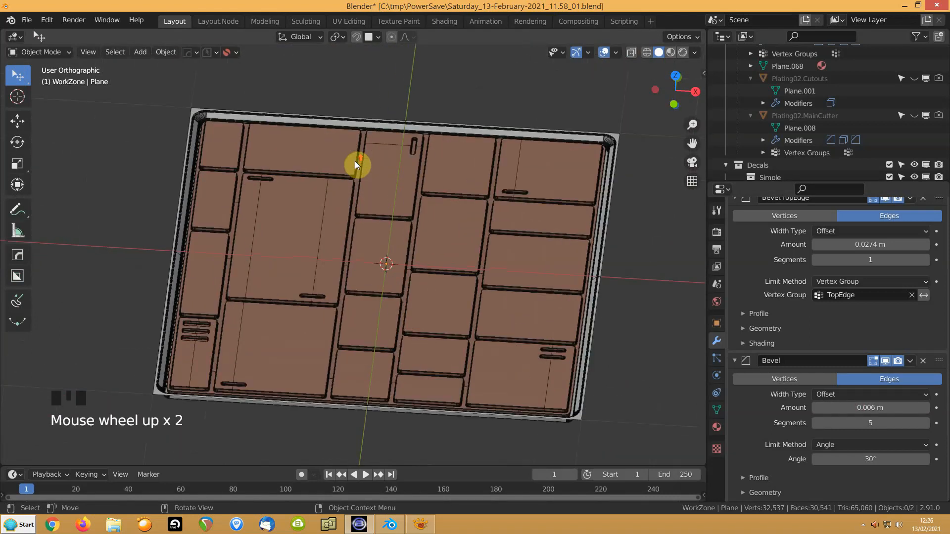
Clear the object selection and turn off the wireframe overlay in the viewport
{"action": "left_click", "coordinate": [530, 169]}
{"action": "left_click", "coordinate": [604, 130], "text": "shift"}
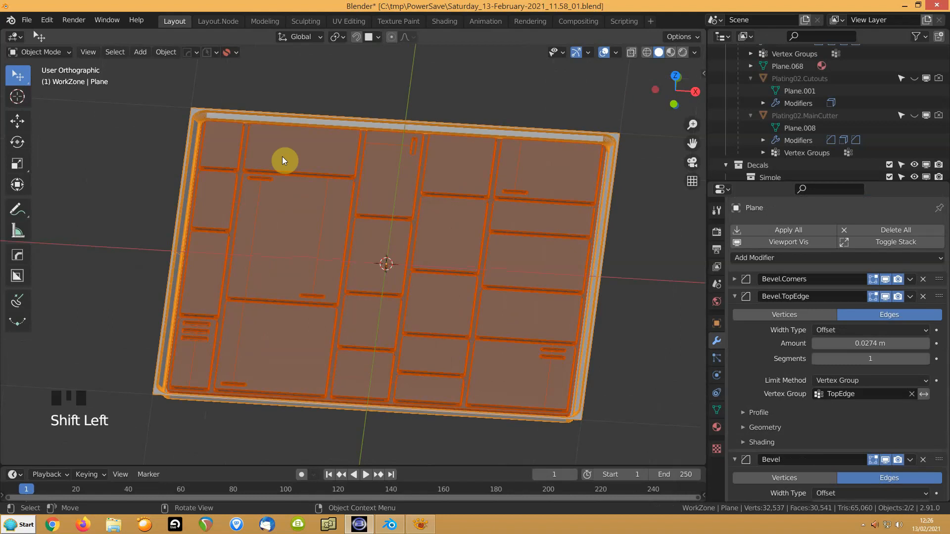
{"action": "left_click", "coordinate": [286, 113]}
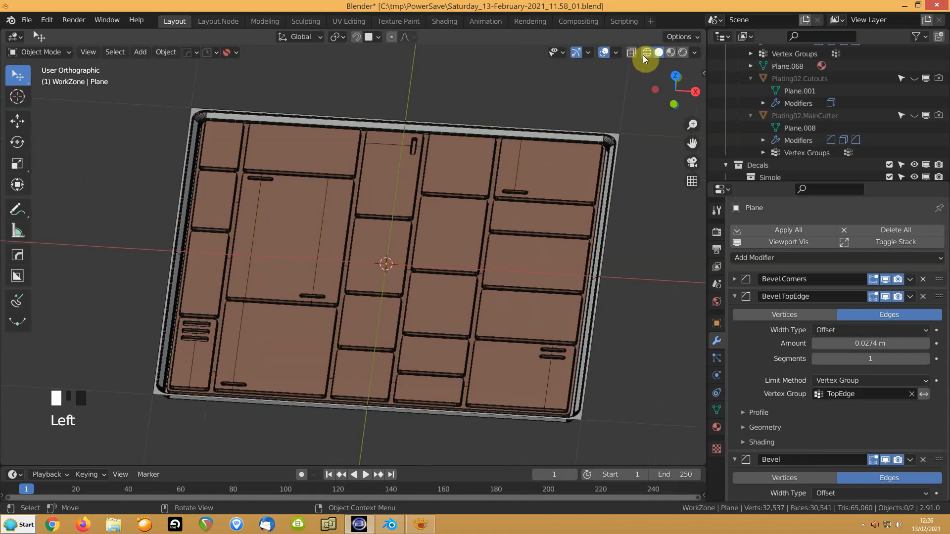
{"action": "left_click", "coordinate": [616, 53]}
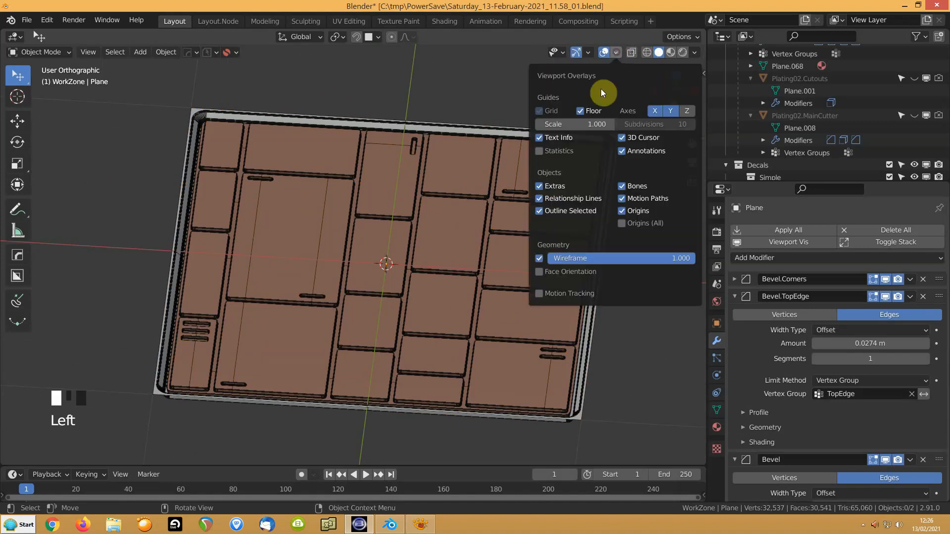
{"action": "left_click", "coordinate": [541, 258]}
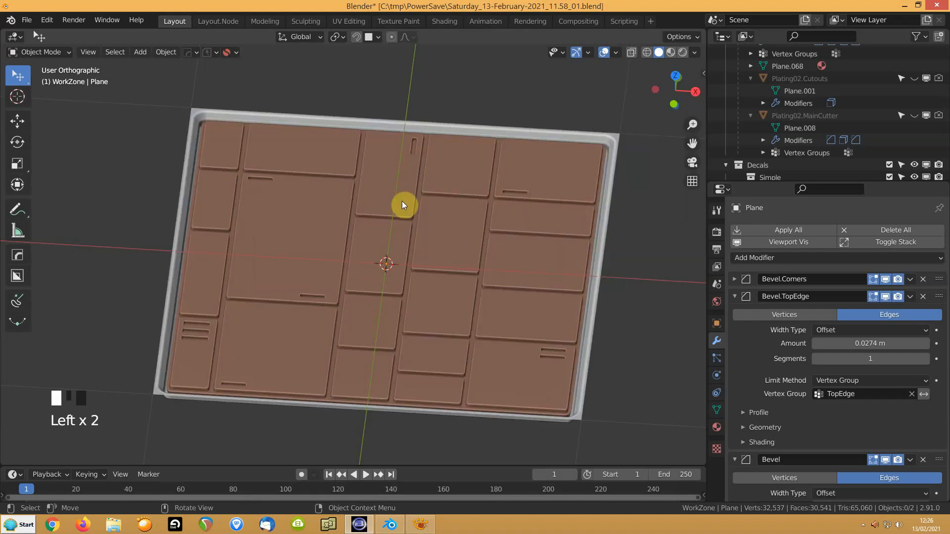
Check the face orientation of the recess plane from above and below using the Face Orientation overlay
{"action": "left_click", "coordinate": [519, 133]}
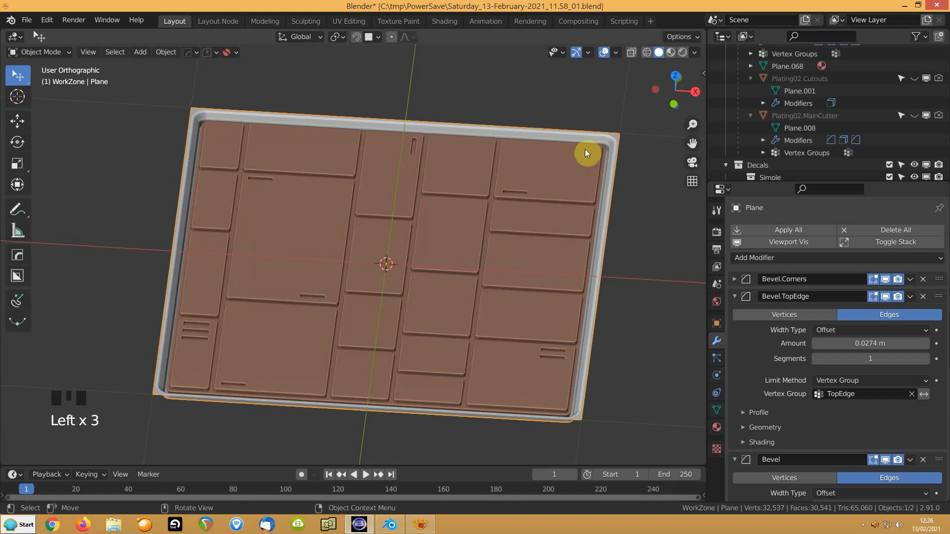
{"action": "key", "text": "alt+f"}
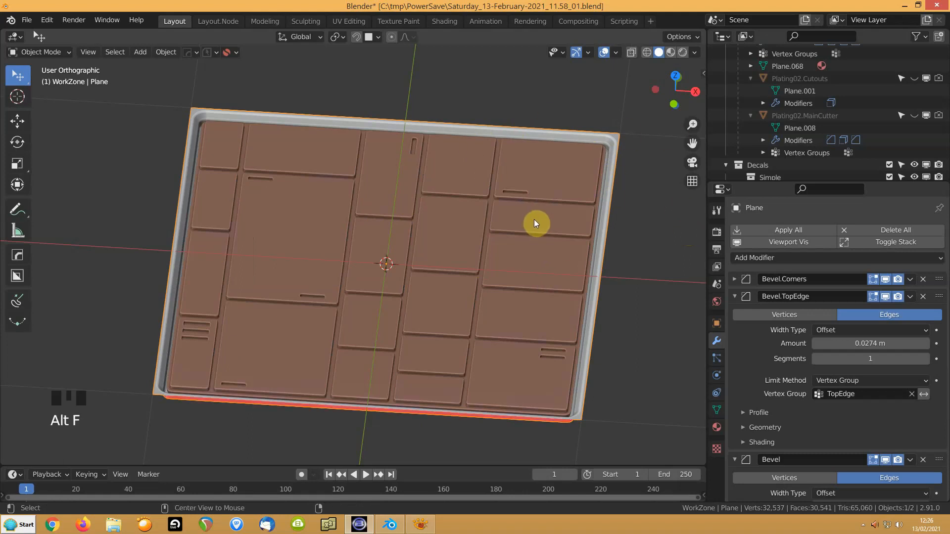
{"action": "middle_click_drag", "start_coordinate": [534, 221], "coordinate": [457, 230]}
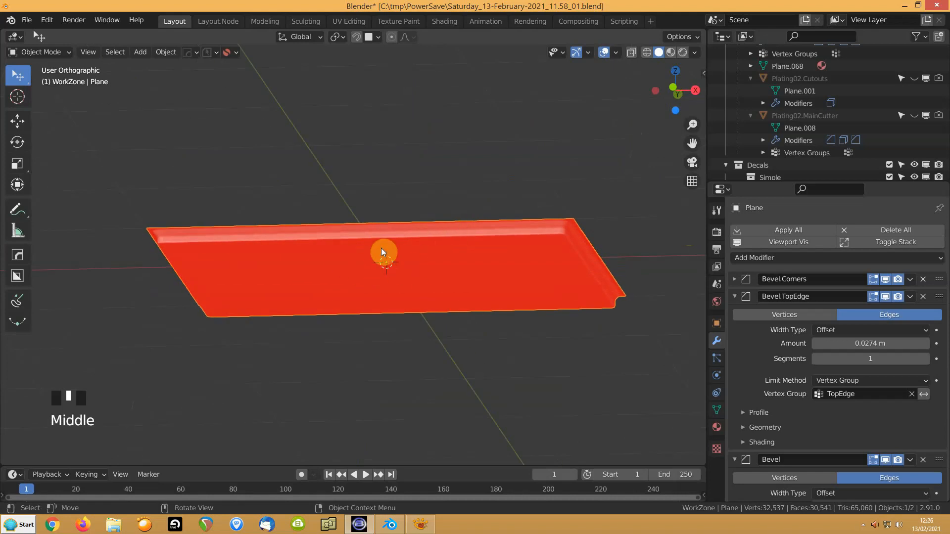
{"action": "key", "text": "alt+f"}
{"action": "key", "text": "alt+f"}
{"action": "middle_click_drag", "start_coordinate": [413, 243], "coordinate": [463, 273]}
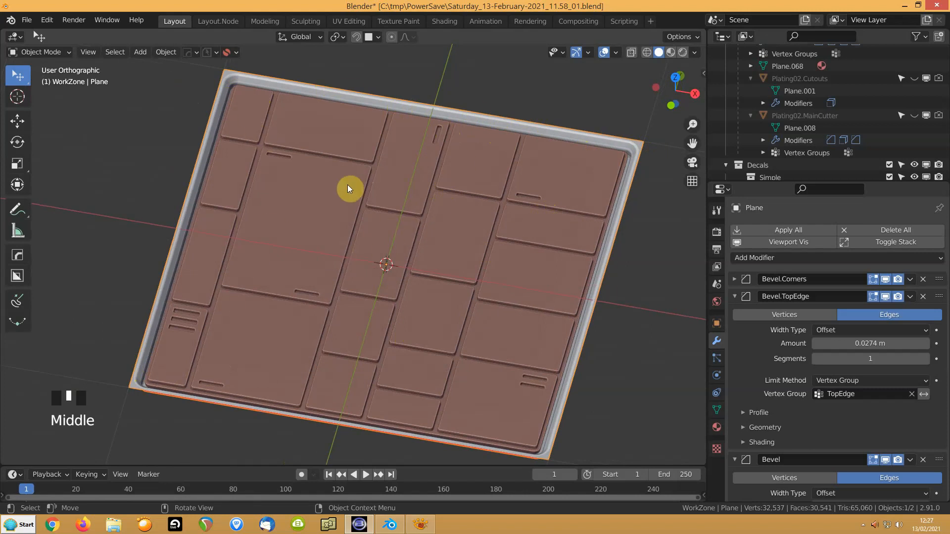
{"action": "key", "text": "alt+f"}
{"action": "key", "text": "alt+f"}
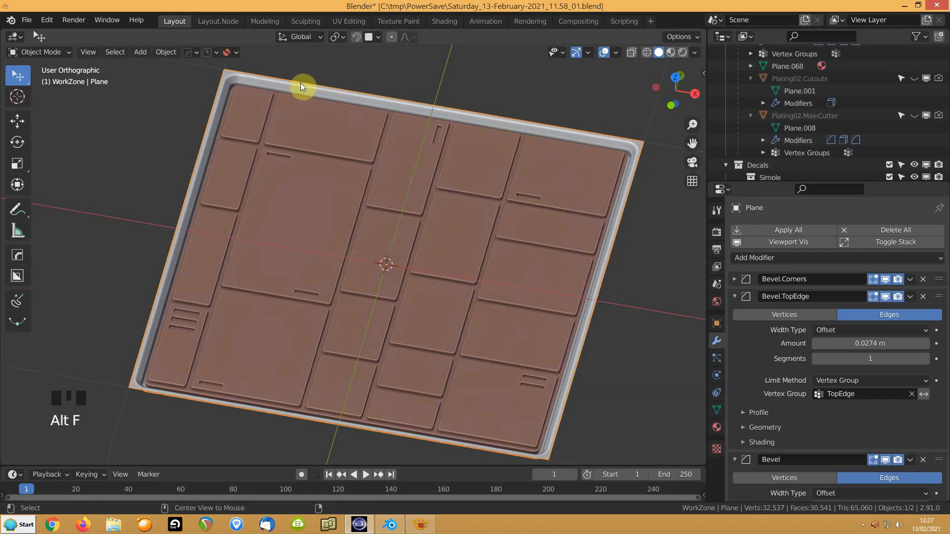
{"action": "key", "text": "alt+f"}
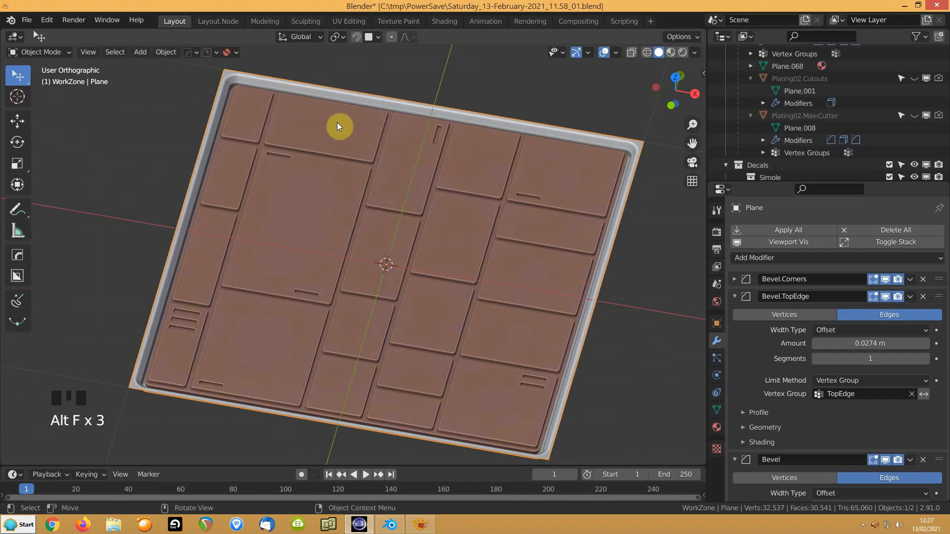
{"action": "middle_click_drag", "start_coordinate": [296, 232], "coordinate": [317, 225]}
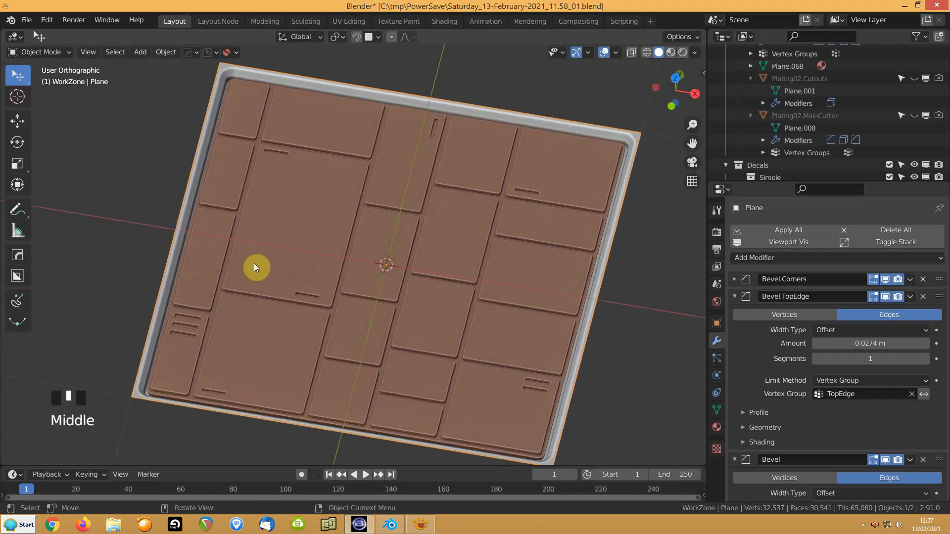
Select the recess plane around the plating, enter Edit Mode and isolate it in local view
{"action": "left_click", "coordinate": [313, 240]}
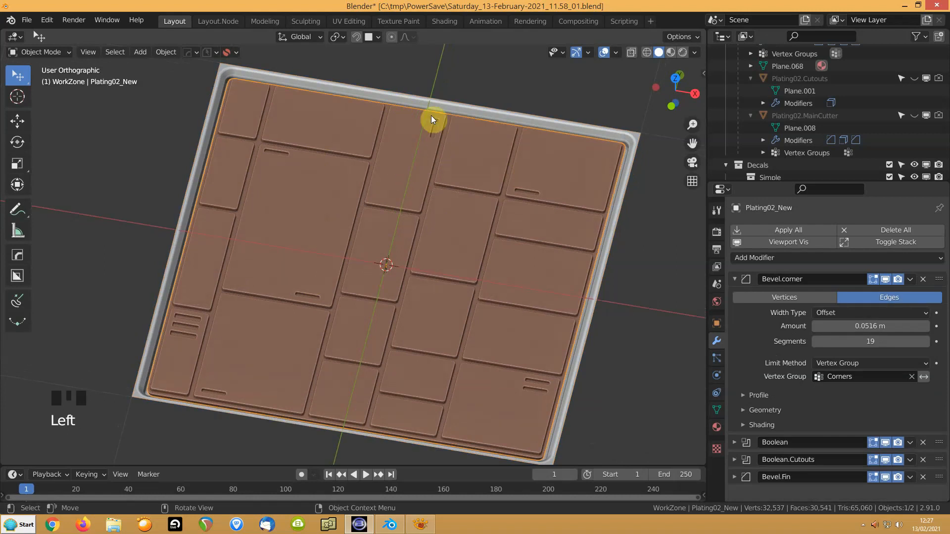
{"action": "left_click", "coordinate": [428, 100]}
{"action": "key", "text": "KP_Divide"}
{"action": "key", "text": "KP_Divide"}
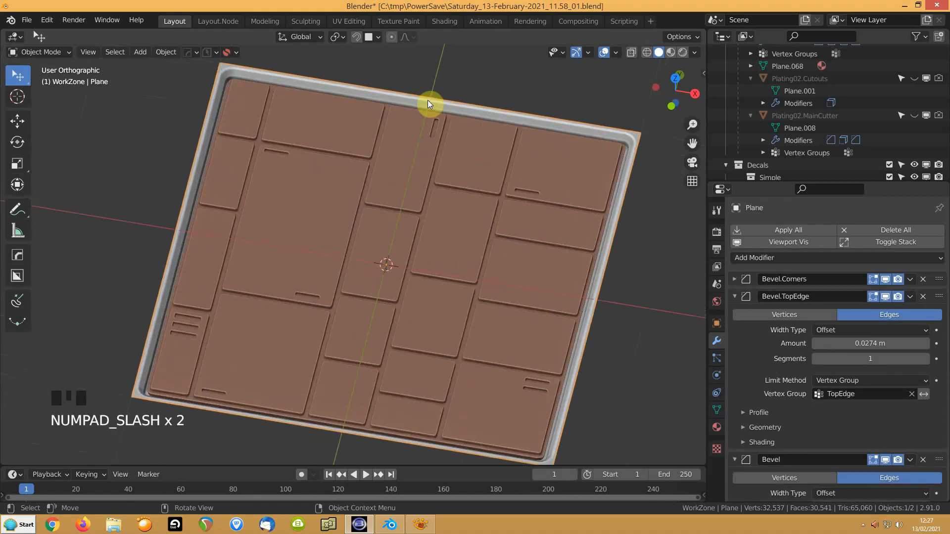
{"action": "middle_click_drag", "start_coordinate": [377, 205], "coordinate": [341, 310]}
{"action": "middle_click_drag", "start_coordinate": [423, 245], "coordinate": [351, 311], "text": "shift"}
{"action": "middle_click_drag", "start_coordinate": [187, 287], "coordinate": [248, 282]}
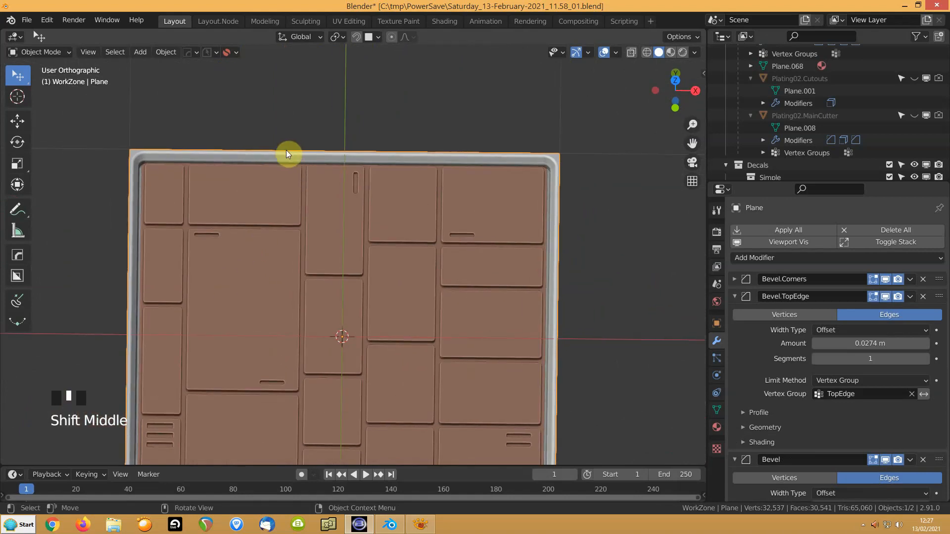
{"action": "key", "text": "Tab"}
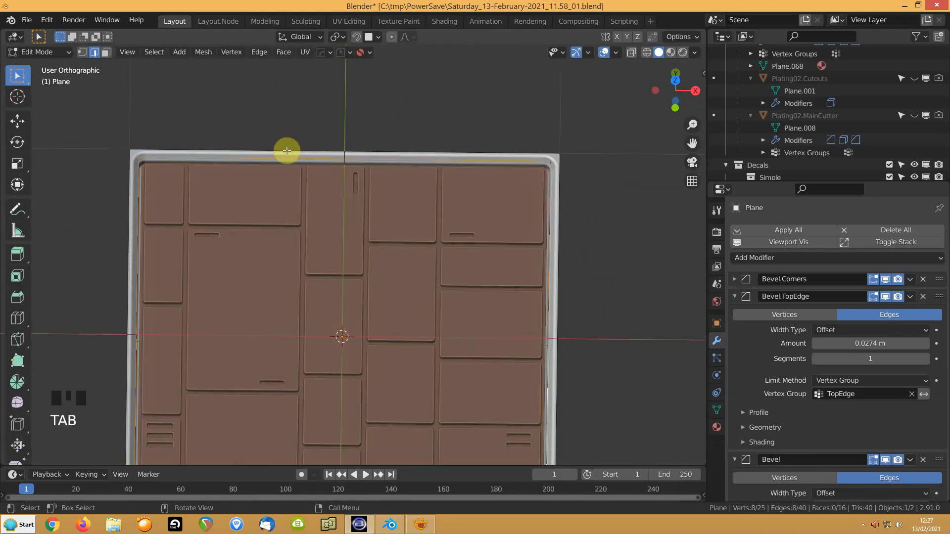
{"action": "key", "text": "KP_Divide"}
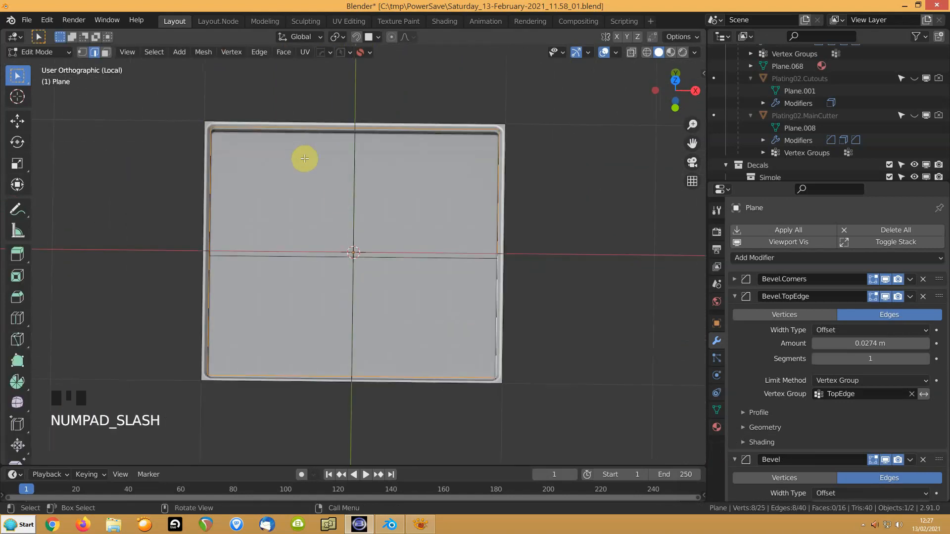
Hide the modifiers in the viewport and delete the rim's top faces, selected by co-planar similarity
{"action": "left_click", "coordinate": [791, 243]}
{"action": "middle_click_drag", "start_coordinate": [324, 147], "coordinate": [346, 205], "text": "shift"}
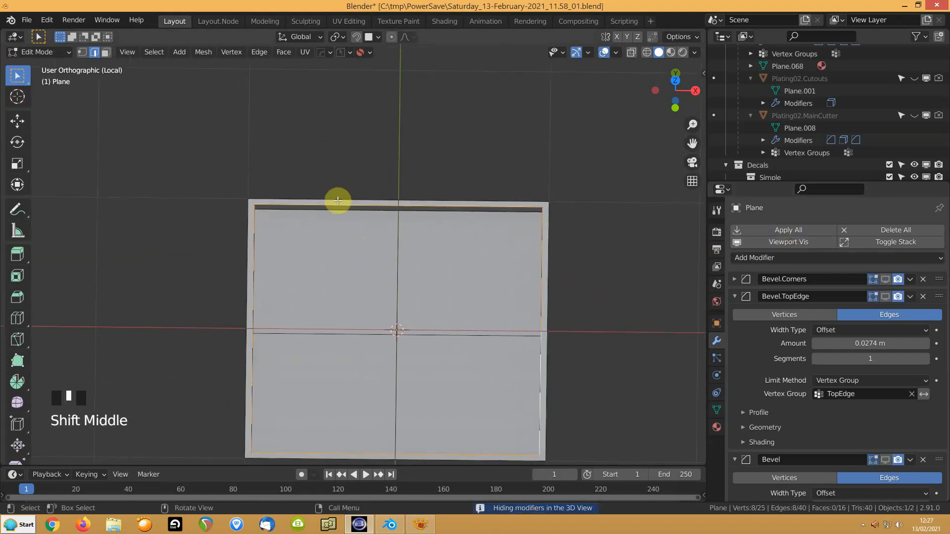
{"action": "key", "text": "3"}
{"action": "left_click", "coordinate": [345, 204]}
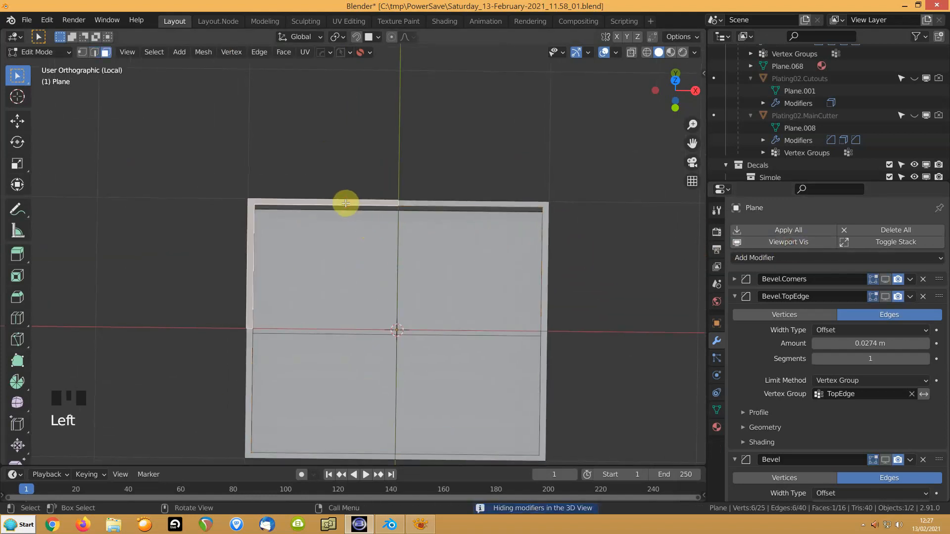
{"action": "key", "text": "shift+g"}
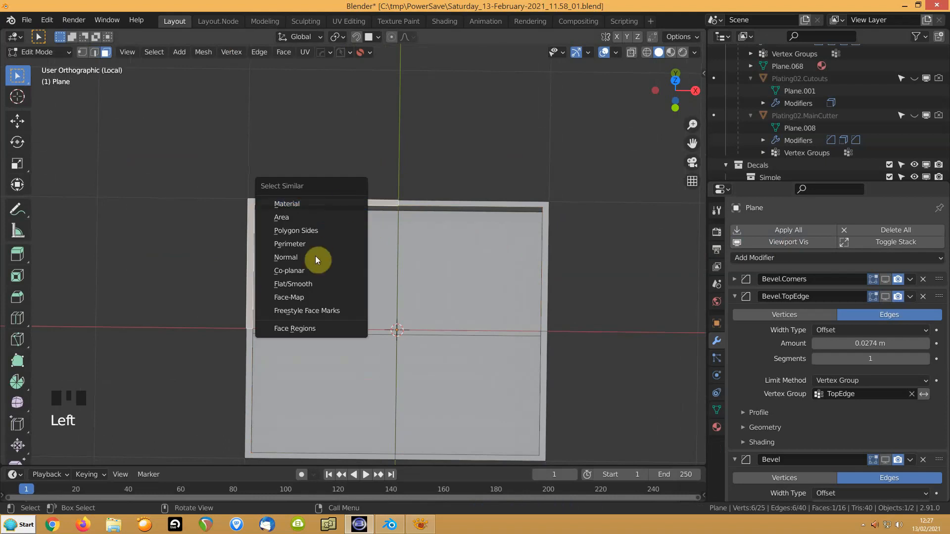
{"action": "left_click", "coordinate": [314, 269]}
{"action": "middle_click_drag", "start_coordinate": [314, 278], "coordinate": [300, 205]}
{"action": "key", "text": "Delete"}
{"action": "left_click", "coordinate": [264, 228]}
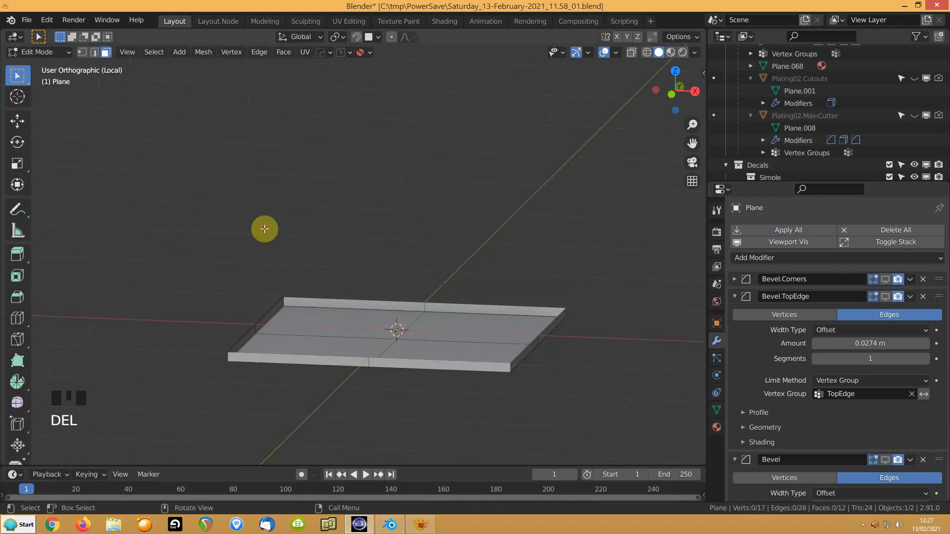
Select the open upper edge loop of the recess walls and fill it with a single face
{"action": "key", "text": "2"}
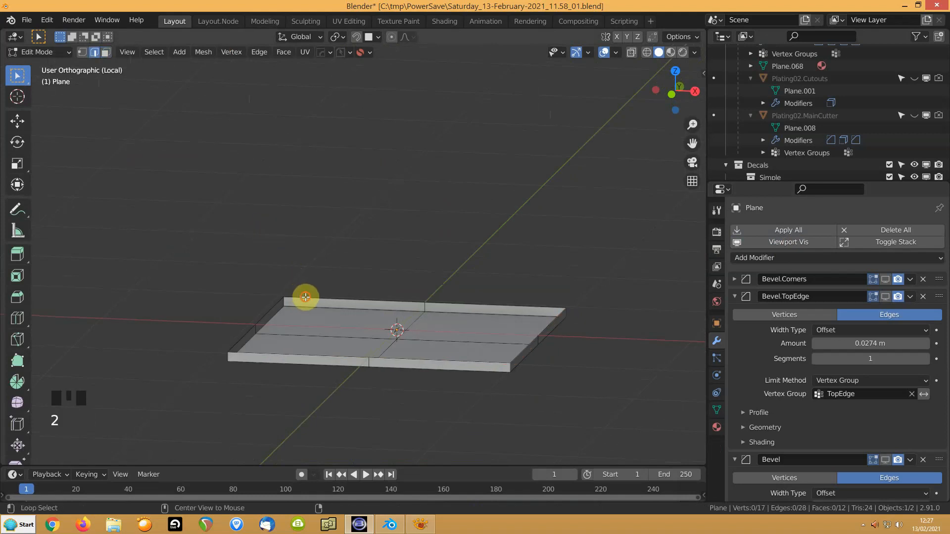
{"action": "left_click", "coordinate": [305, 297], "text": "alt"}
{"action": "key", "text": "f"}
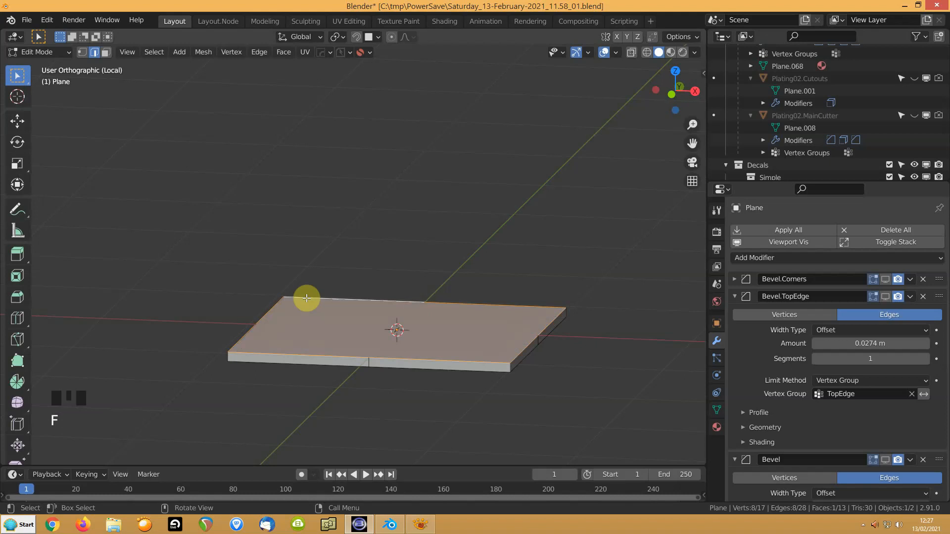
In front view, move the new top face up along Z by about 0.01 m
{"action": "key", "text": "KP_1"}
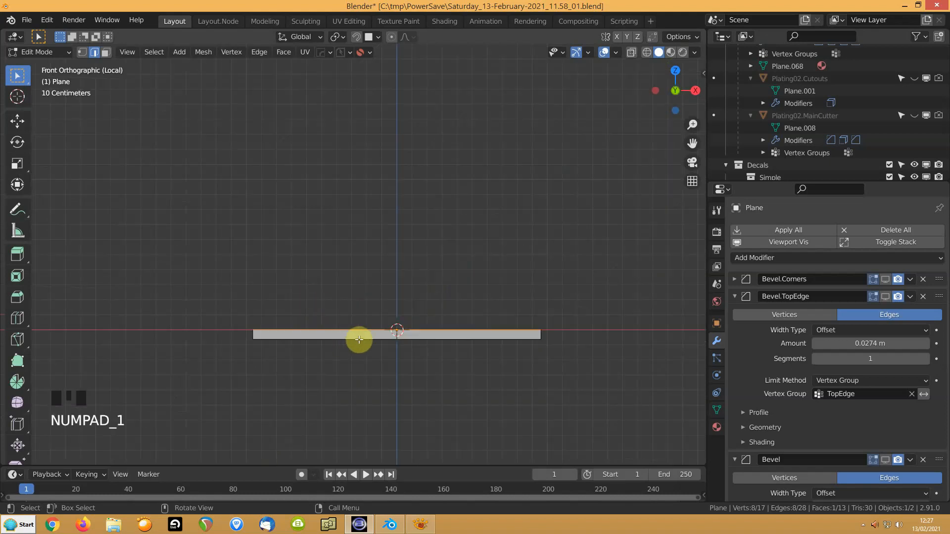
{"action": "scroll", "coordinate": [362, 337], "scroll_direction": "up", "scroll_amount": 1}
{"action": "middle_click_drag", "start_coordinate": [338, 290], "coordinate": [318, 233], "text": "shift"}
{"action": "scroll", "coordinate": [415, 290], "scroll_direction": "up", "scroll_amount": 8}
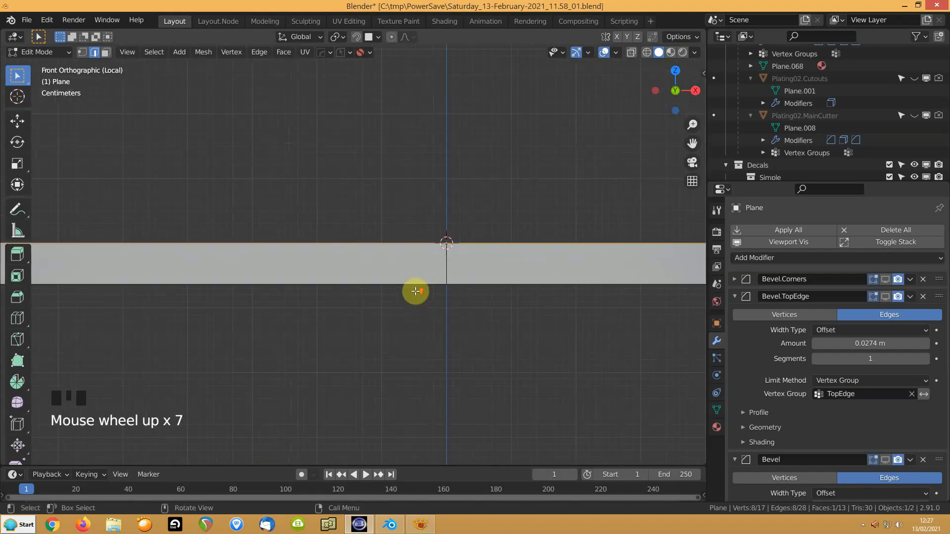
{"action": "scroll", "coordinate": [431, 246], "scroll_direction": "up", "scroll_amount": 2}
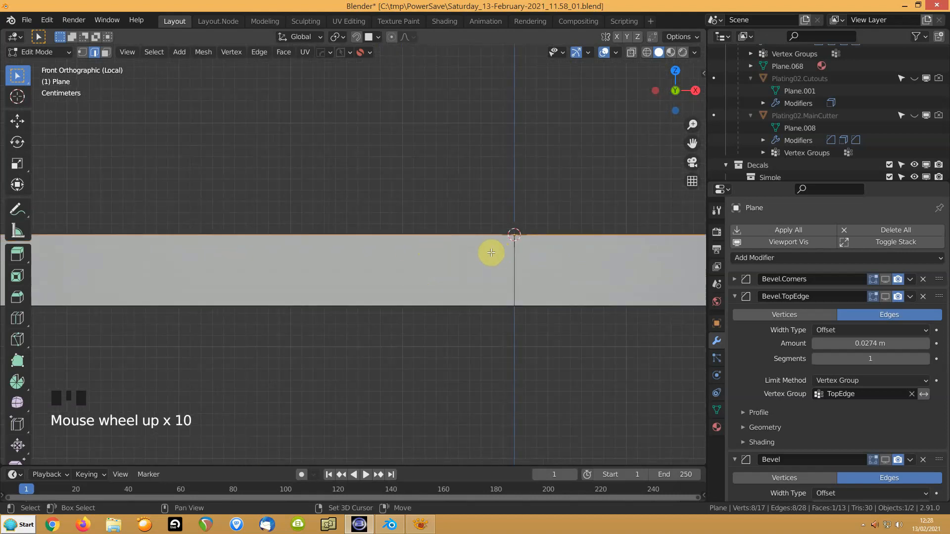
{"action": "key", "text": "g"}
{"action": "key", "text": "z"}
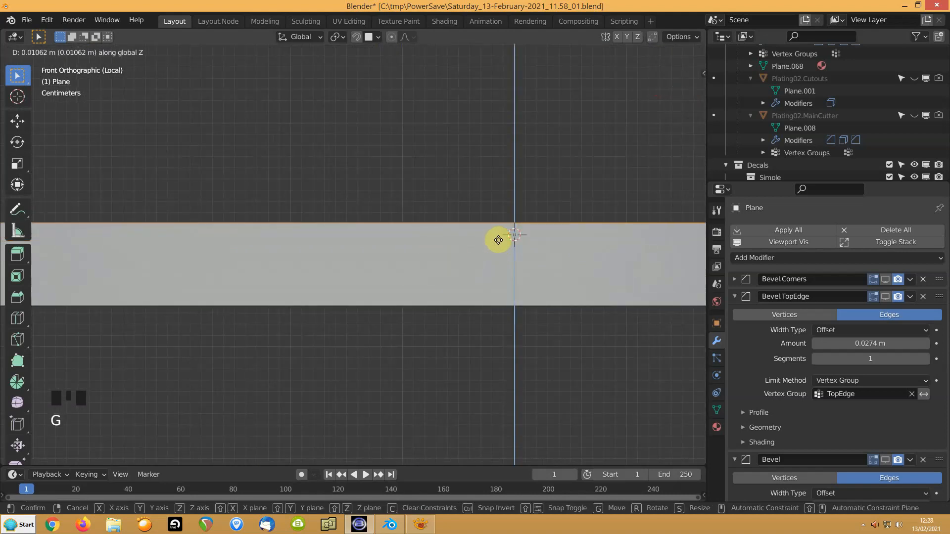
{"action": "left_click", "coordinate": [498, 237]}
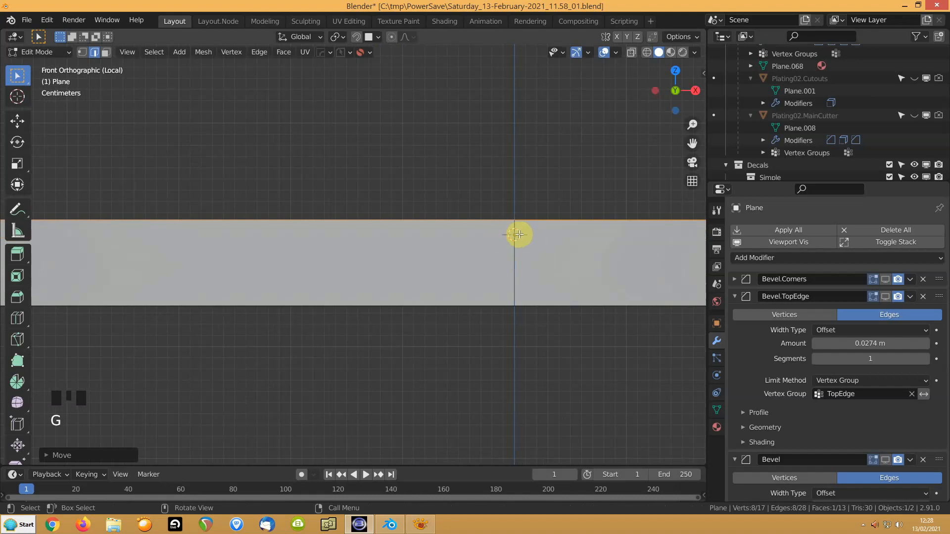
Check the slab with the Face Orientation overlay and recalculate the normals of all its faces
{"action": "scroll", "coordinate": [320, 237], "scroll_direction": "down", "scroll_amount": 6}
{"action": "middle_click_drag", "start_coordinate": [318, 253], "coordinate": [353, 250]}
{"action": "key", "text": "Tab"}
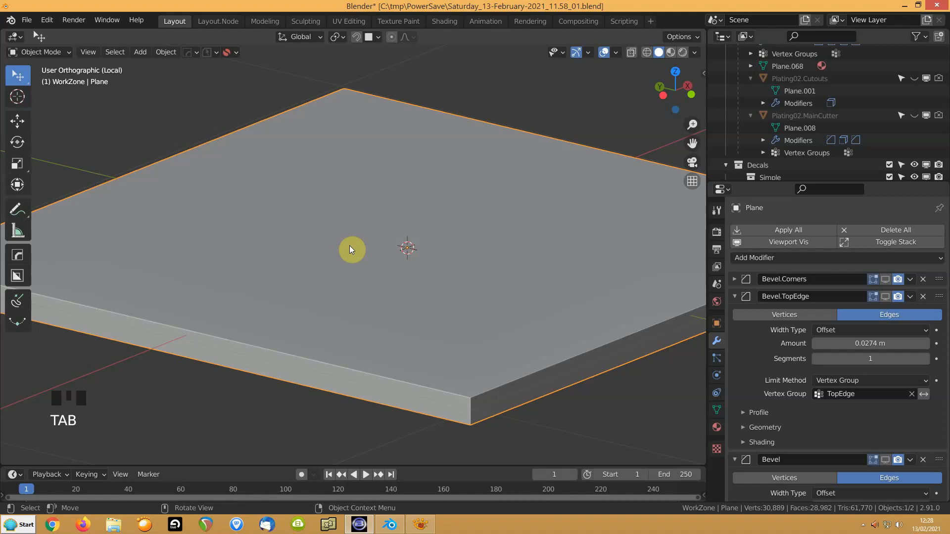
{"action": "key", "text": "alt+f"}
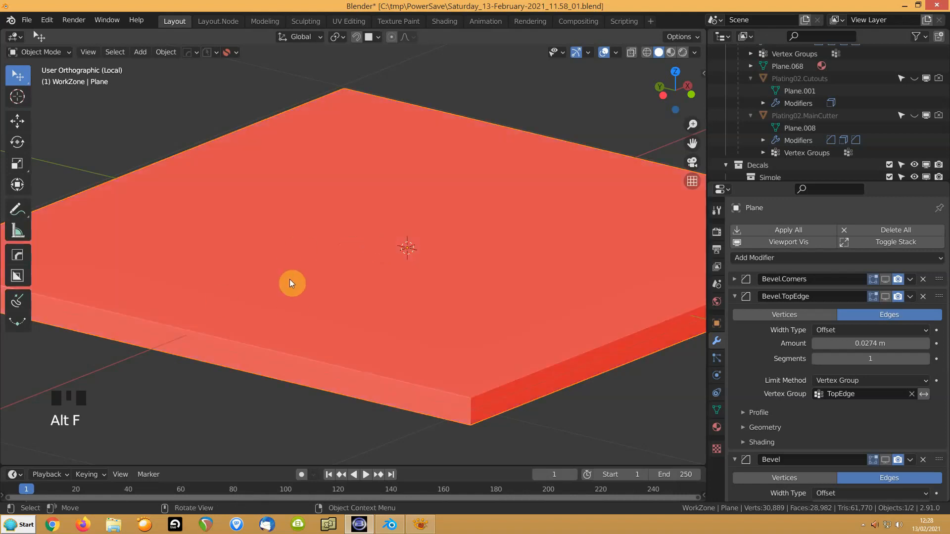
{"action": "key", "text": "Tab"}
{"action": "key", "text": "a"}
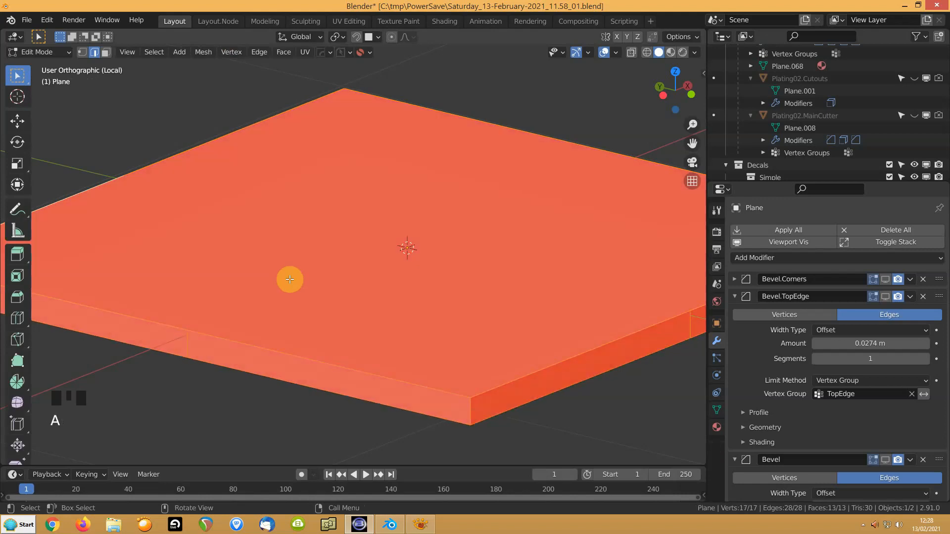
{"action": "key", "text": "shift+n"}
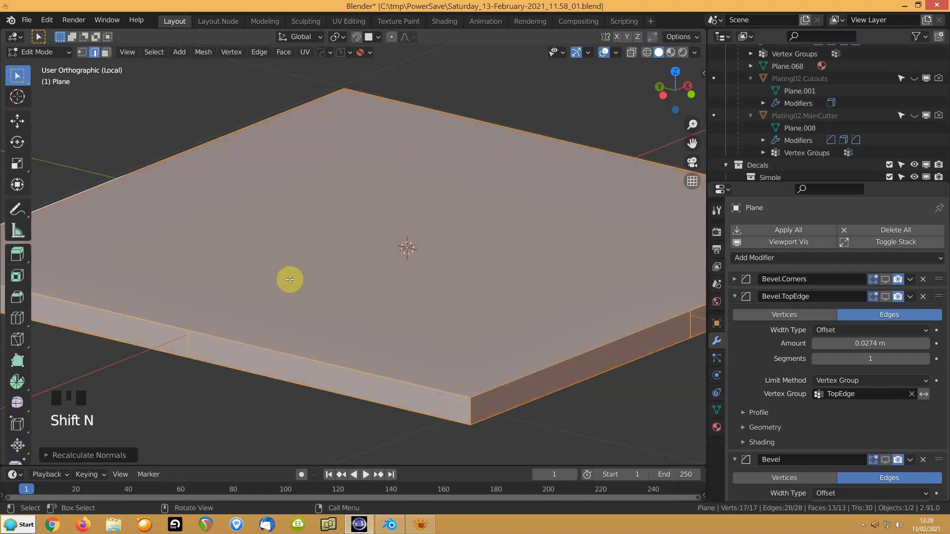
{"action": "key", "text": "Tab"}
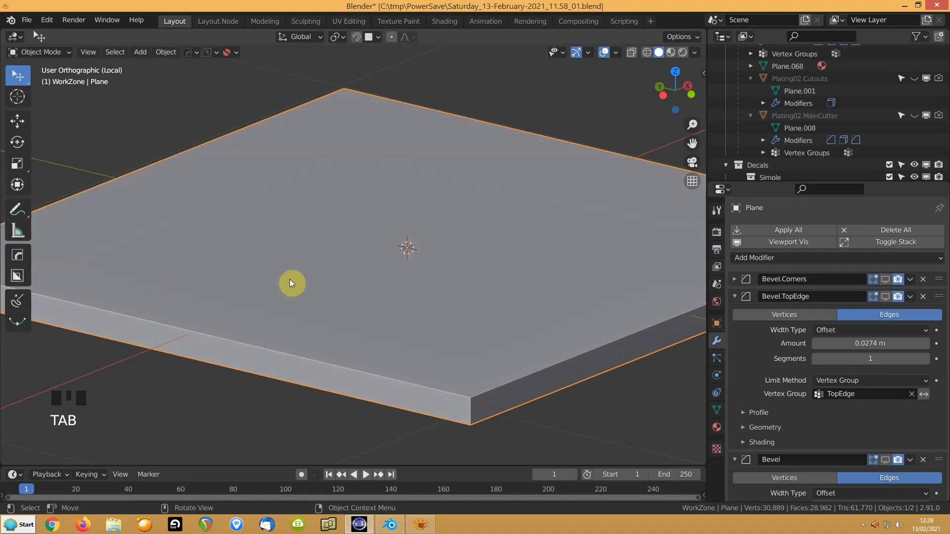
Remove the TopEdge vertex group from the slab's mesh data
{"action": "scroll", "coordinate": [289, 280], "scroll_direction": "down", "scroll_amount": 3}
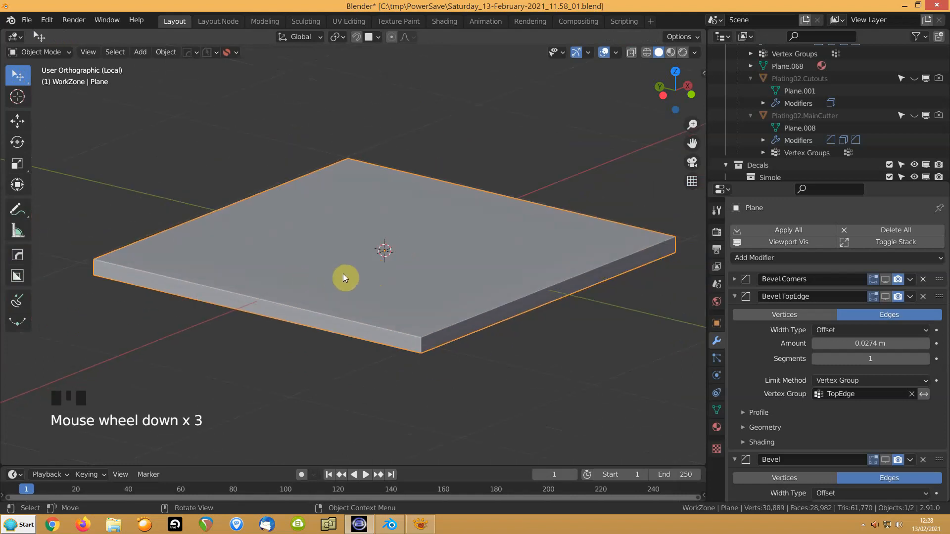
{"action": "left_click", "coordinate": [717, 411]}
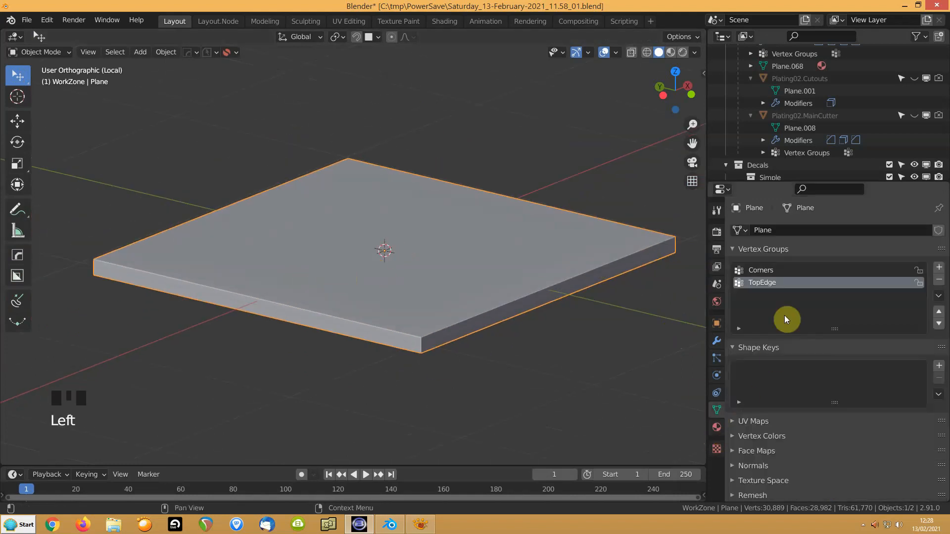
{"action": "left_click", "coordinate": [939, 280]}
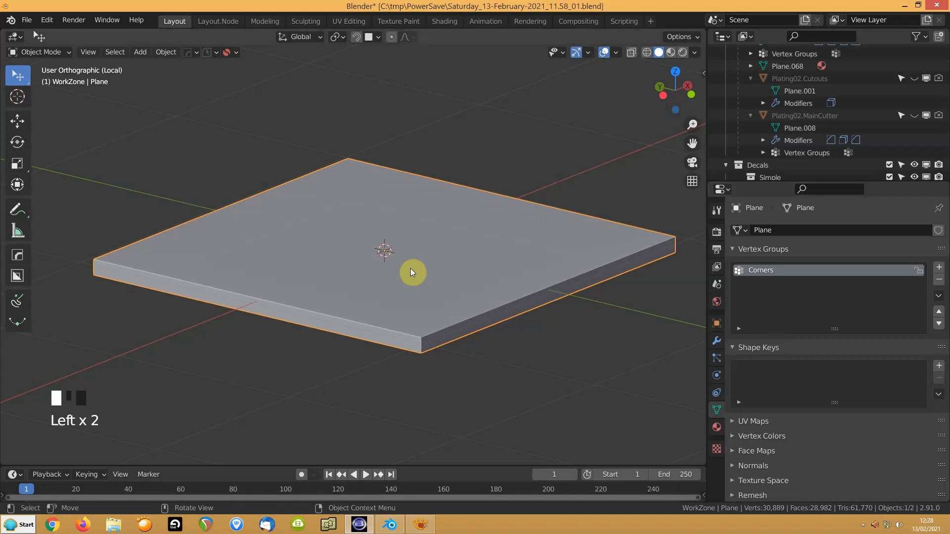
Delete the Bevel.TopEdge modifier and set the remaining finishing Bevel's Limit Method to Weight
{"action": "left_click", "coordinate": [716, 343]}
{"action": "left_click", "coordinate": [923, 297]}
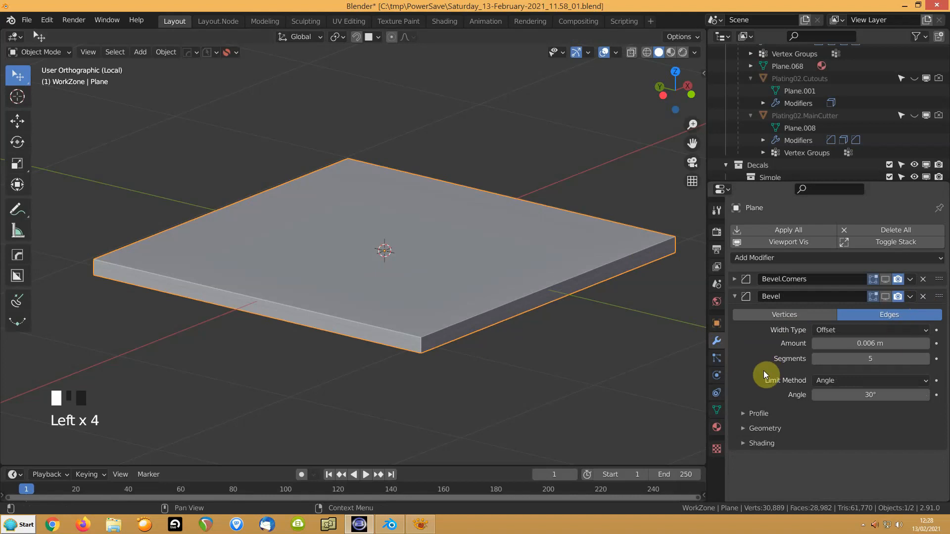
{"action": "left_click", "coordinate": [836, 381]}
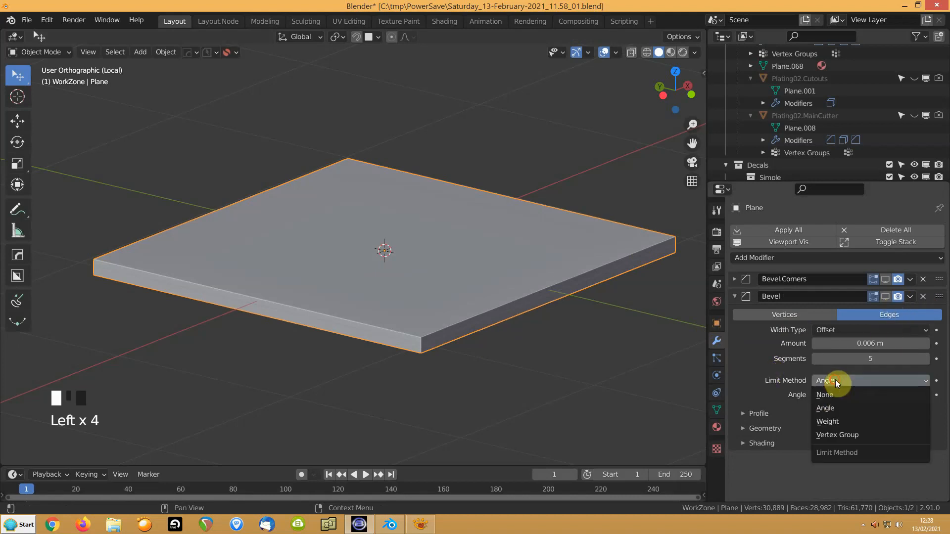
{"action": "left_click", "coordinate": [822, 422]}
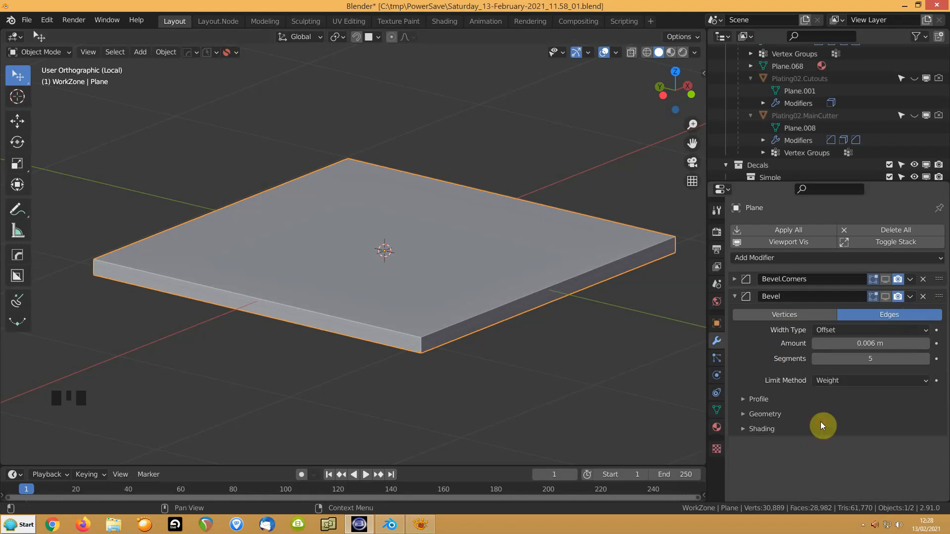
Select the slab's top face in Edit Mode and mark its perimeter edges sharp
{"action": "key", "text": "Tab"}
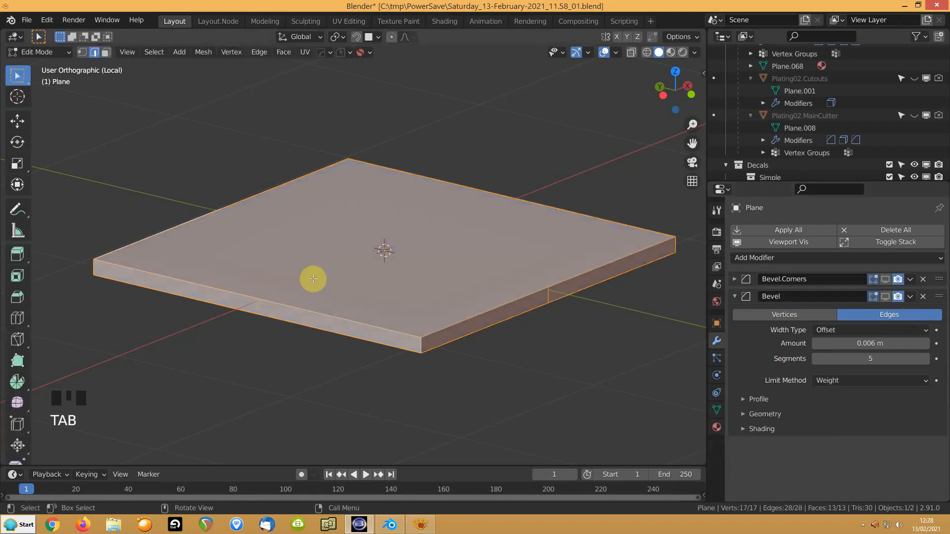
{"action": "left_click", "coordinate": [350, 275]}
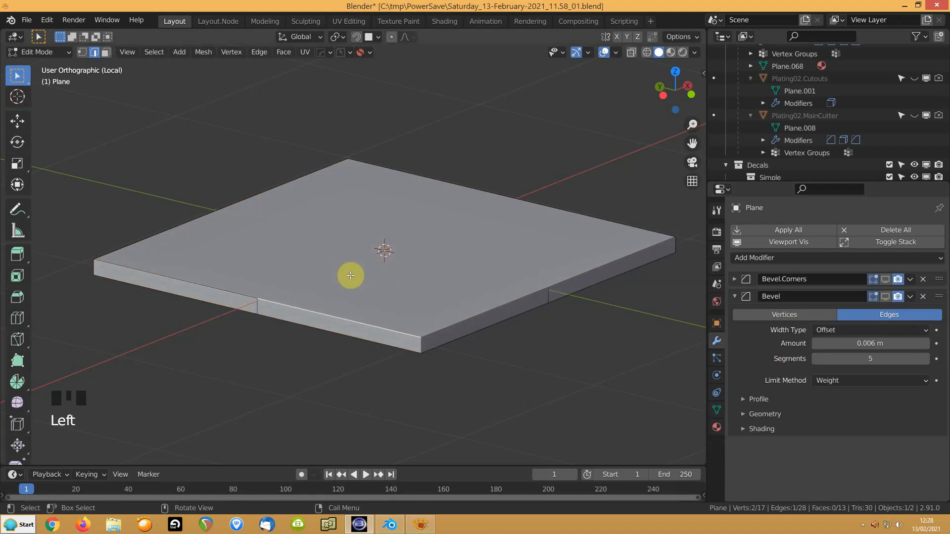
{"action": "key", "text": "3"}
{"action": "left_click", "coordinate": [350, 274]}
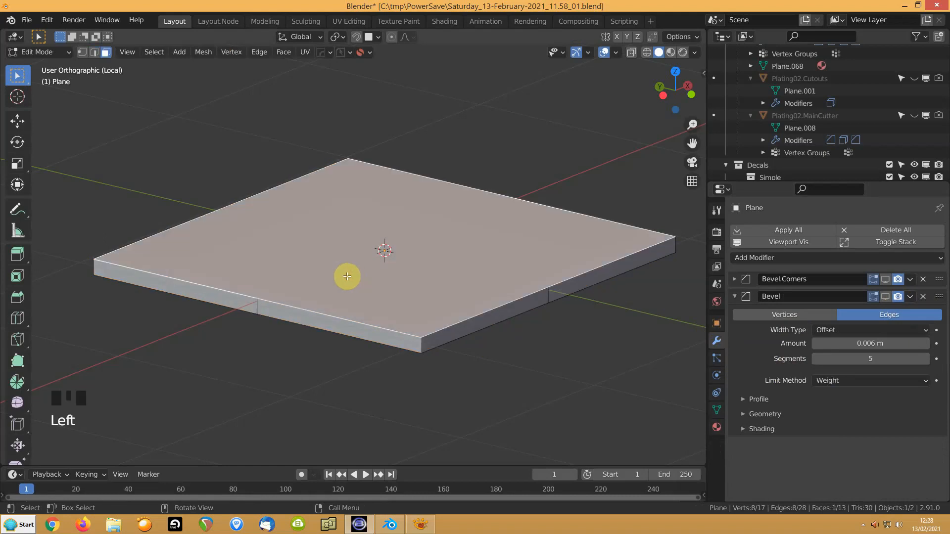
{"action": "key", "text": "ctrl+apostrophe"}
Select the four bottom faces, convert the selection to their boundary loop and mark those edges sharp
{"action": "middle_click_drag", "start_coordinate": [347, 277], "coordinate": [363, 255]}
{"action": "left_click", "coordinate": [318, 244]}
{"action": "left_click", "coordinate": [391, 223], "text": "shift"}
{"action": "left_click", "coordinate": [449, 258], "text": "shift"}
{"action": "left_click", "coordinate": [346, 306], "text": "shift"}
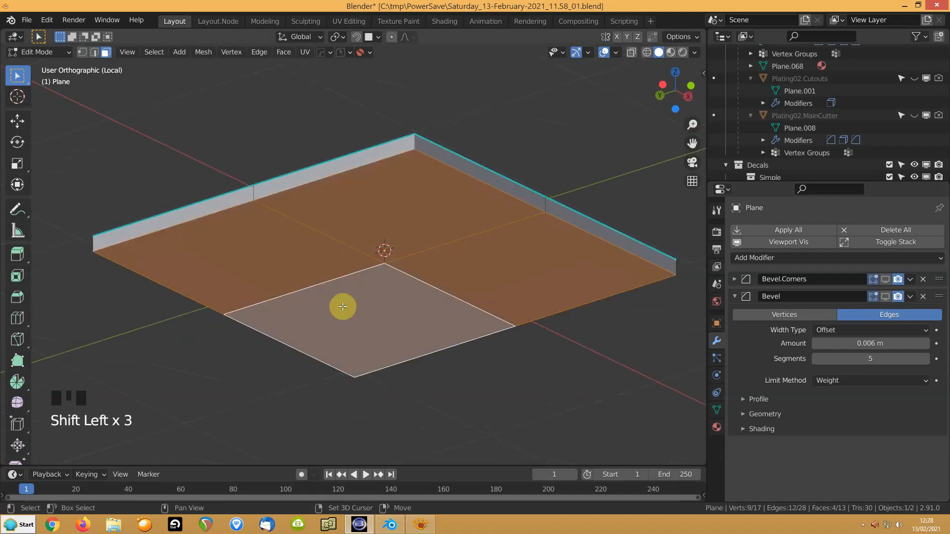
{"action": "key", "text": "shift+apostrophe"}
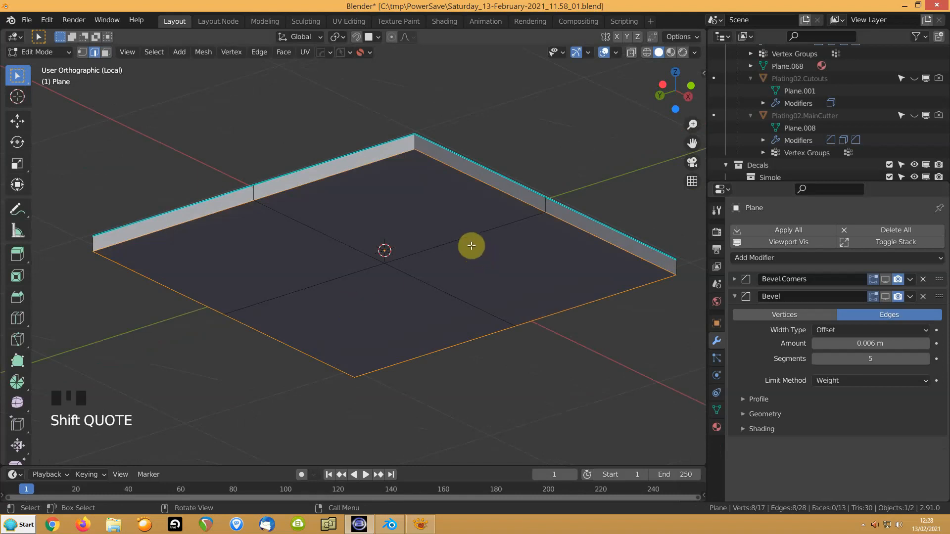
{"action": "key", "text": "ctrl+e"}
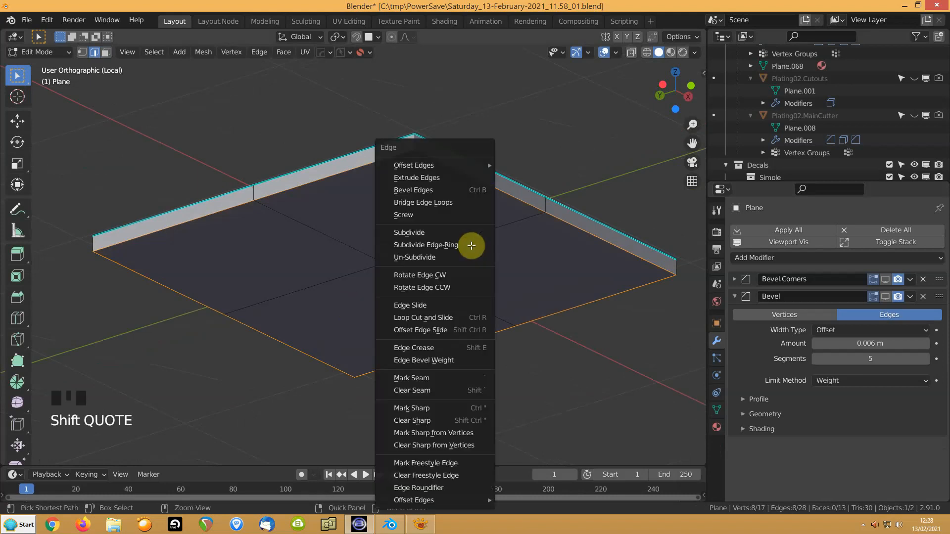
{"action": "left_click", "coordinate": [424, 410]}
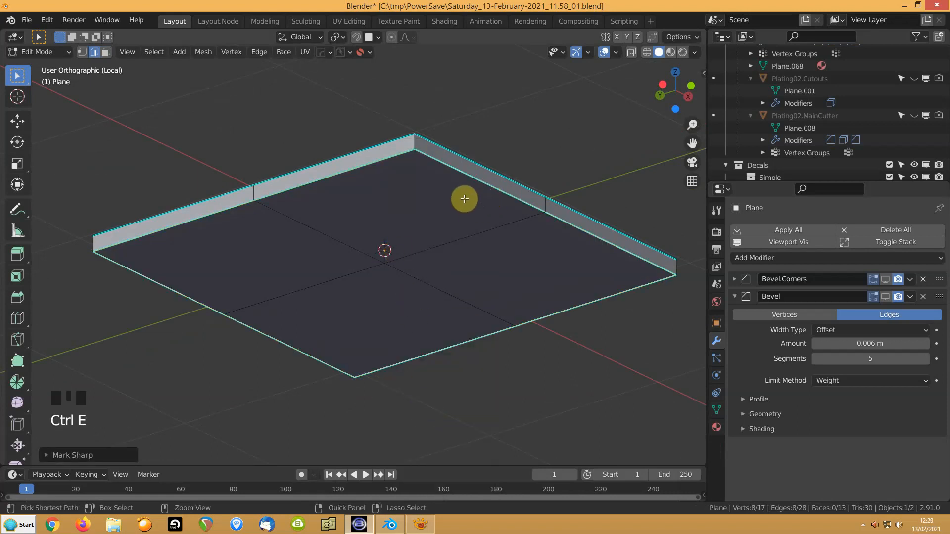
Assign an edge bevel weight to the bottom perimeter, clear the selection and turn the modifiers' viewport display back on
{"action": "key", "text": "ctrl+e"}
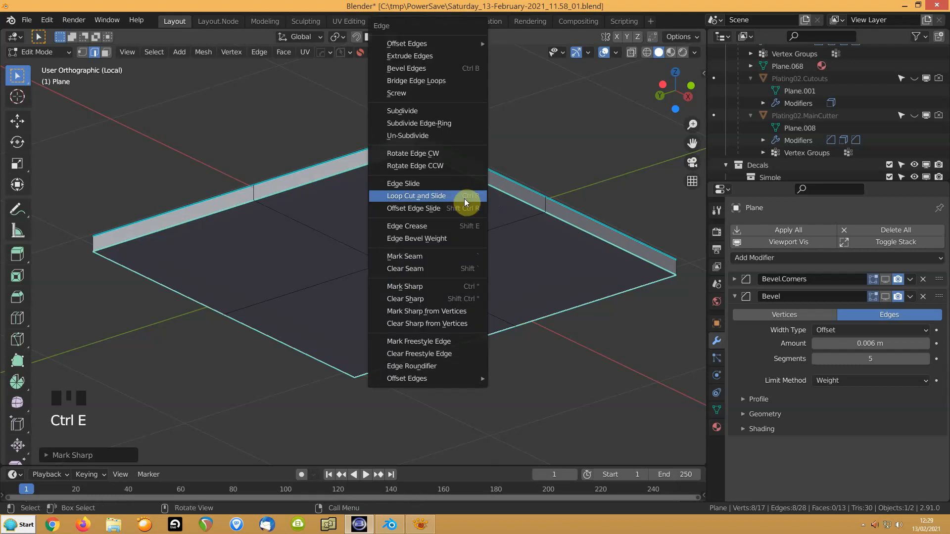
{"action": "left_click", "coordinate": [422, 239]}
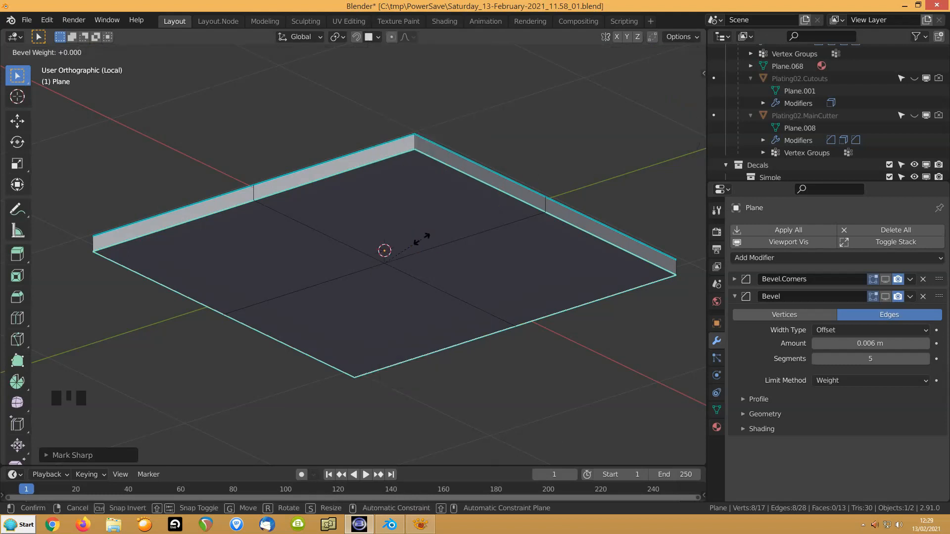
{"action": "left_click", "coordinate": [422, 240]}
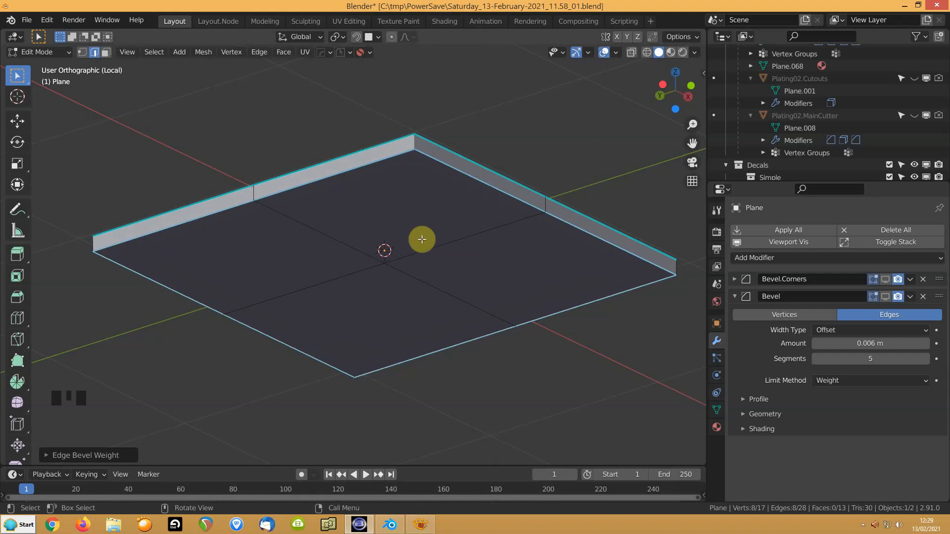
{"action": "middle_click_drag", "start_coordinate": [424, 191], "coordinate": [401, 254]}
{"action": "left_click", "coordinate": [595, 155]}
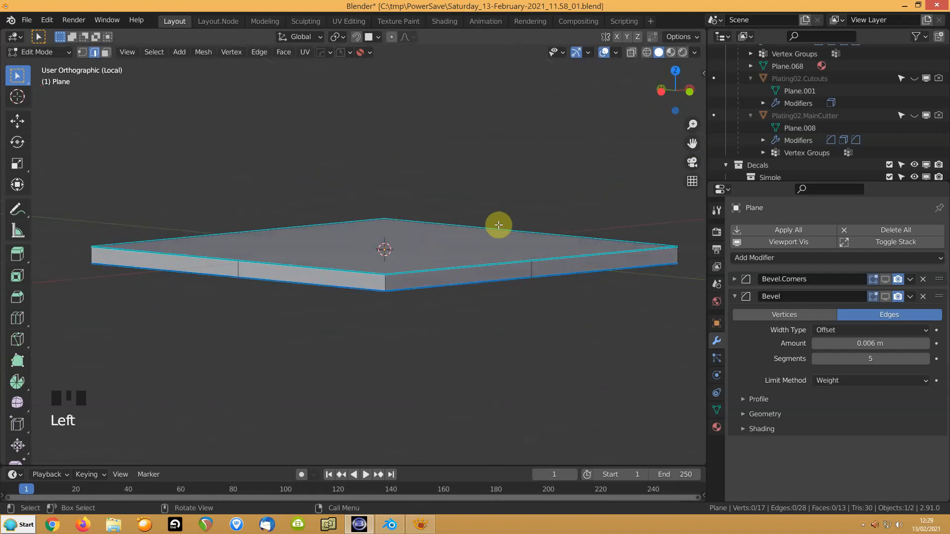
{"action": "left_click", "coordinate": [778, 244]}
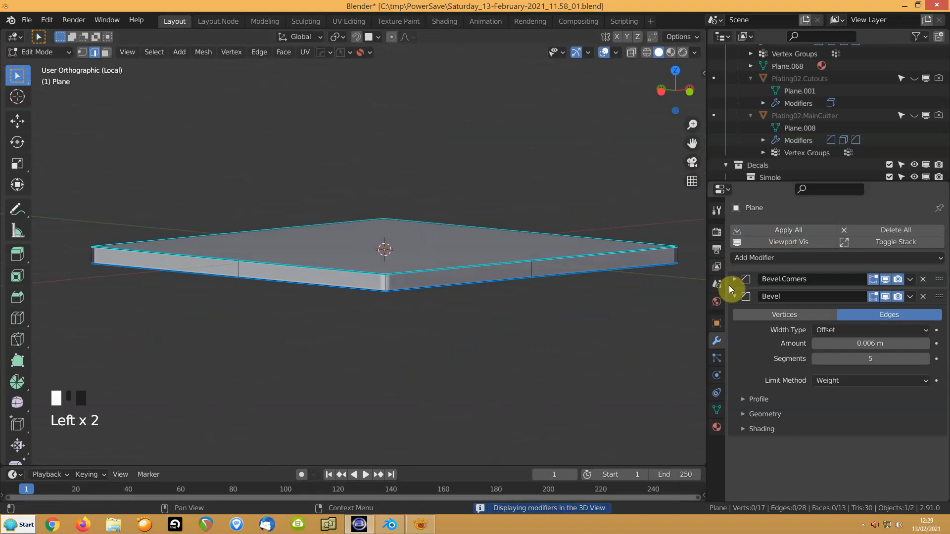
{"action": "middle_click_drag", "start_coordinate": [401, 297], "coordinate": [454, 263]}
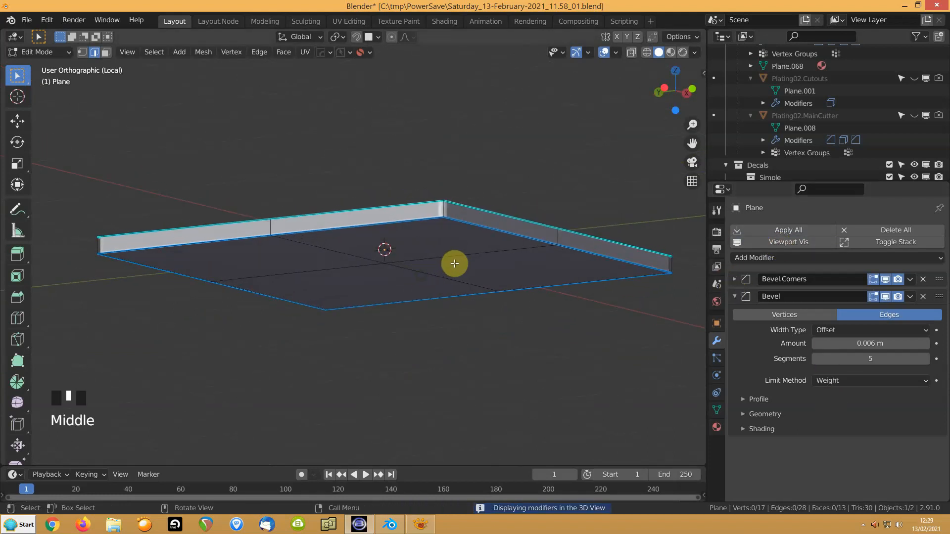
Leave Edit Mode, inspect the slab's bevelled corners and set its viewport display to Wire
{"action": "key", "text": "Tab"}
{"action": "scroll", "coordinate": [459, 255], "scroll_direction": "up", "scroll_amount": 4}
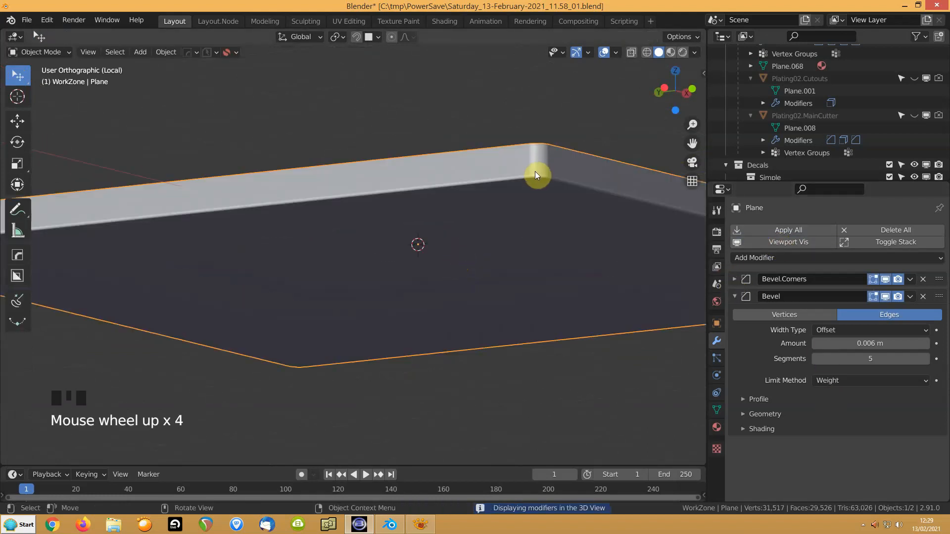
{"action": "middle_click_drag", "start_coordinate": [534, 153], "coordinate": [492, 189]}
{"action": "scroll", "coordinate": [297, 322], "scroll_direction": "down", "scroll_amount": 4}
{"action": "middle_click_drag", "start_coordinate": [477, 290], "coordinate": [446, 272]}
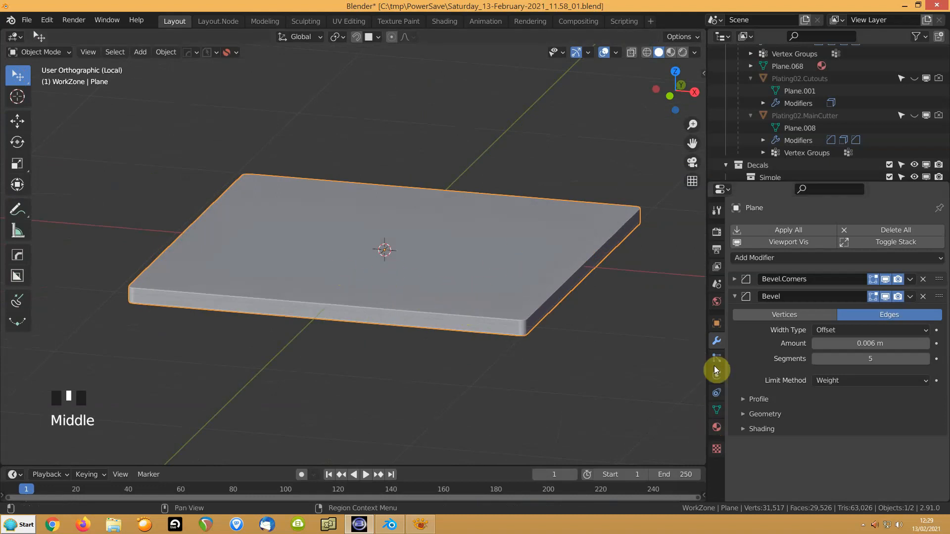
{"action": "left_click", "coordinate": [716, 323]}
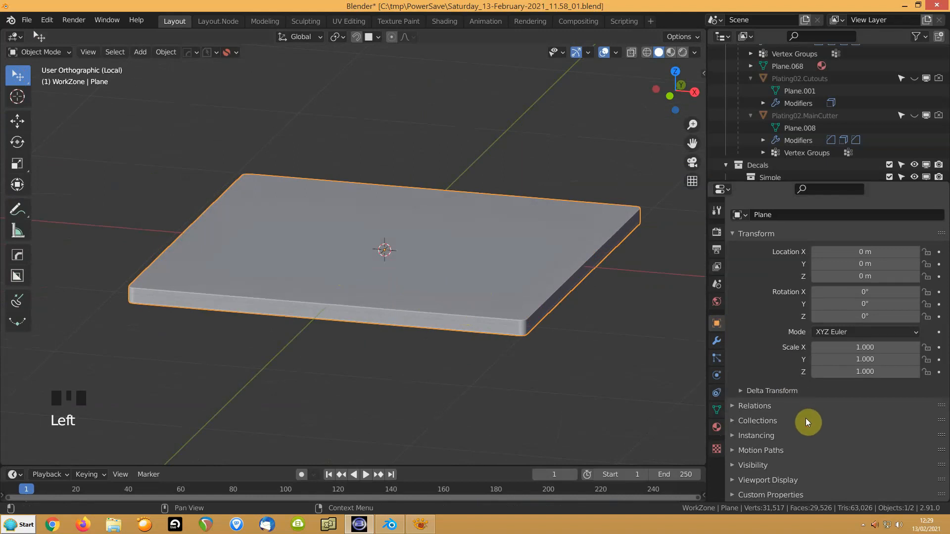
{"action": "left_click", "coordinate": [743, 479]}
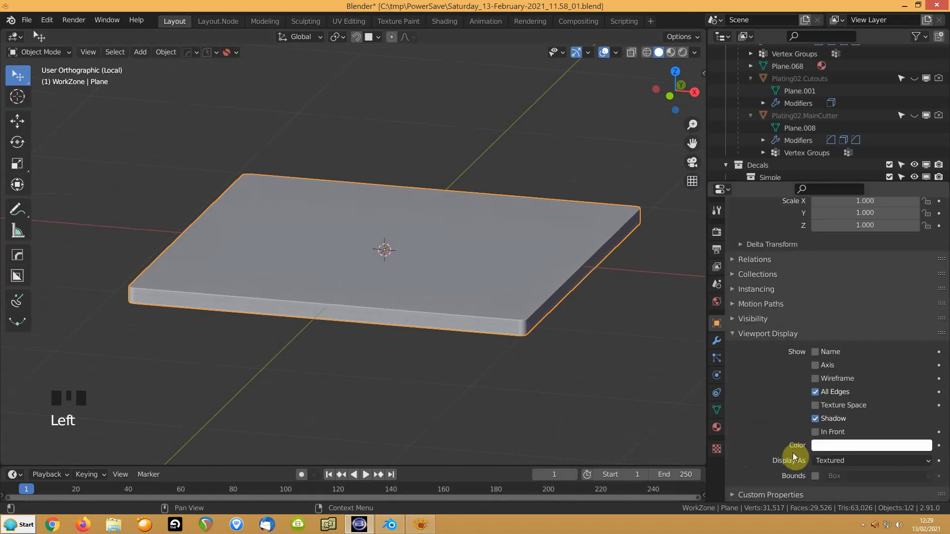
{"action": "left_click", "coordinate": [841, 460]}
{"action": "left_click", "coordinate": [833, 433]}
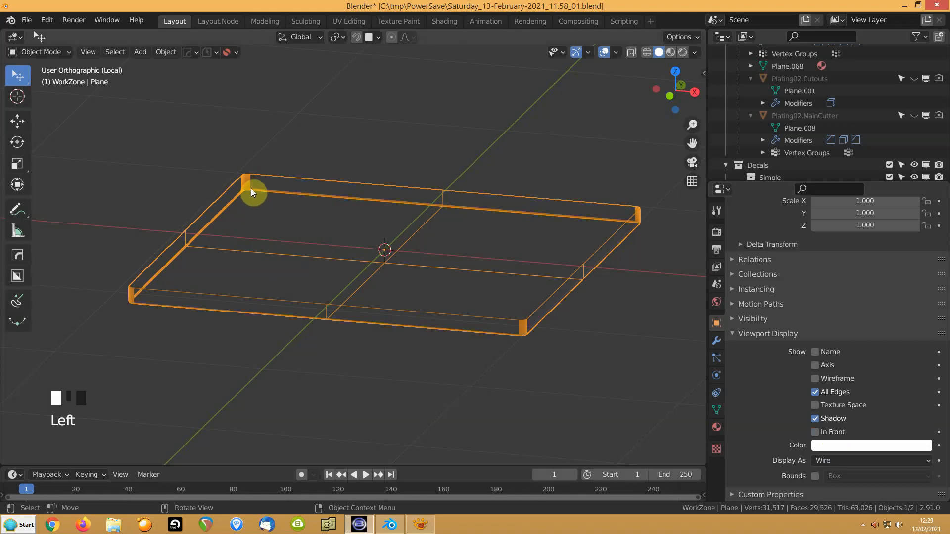
Switch the slab to solid shading and back to wire shading with the Hard Ops shading commands
{"action": "key", "text": "q"}
{"action": "key", "text": "t"}
{"action": "key", "text": "s"}
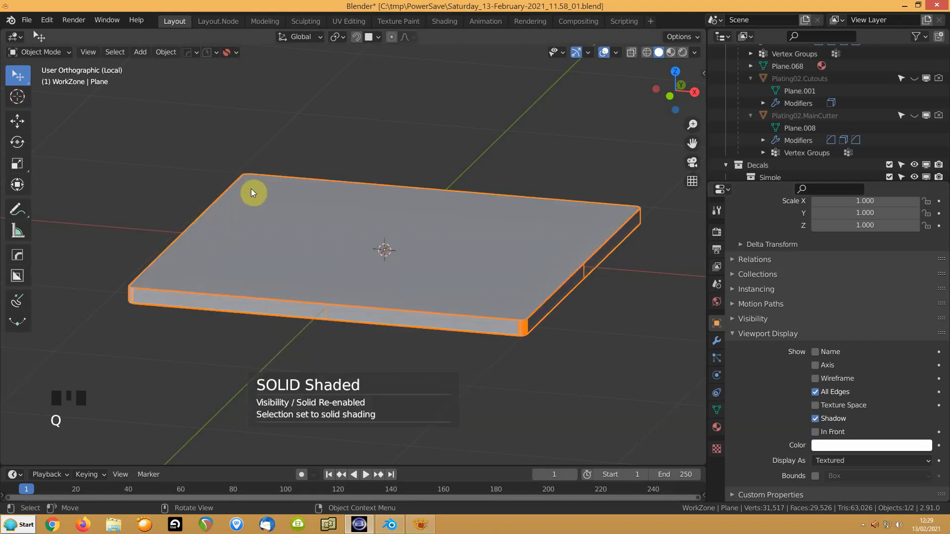
{"action": "key", "text": "q"}
{"action": "key", "text": "w"}
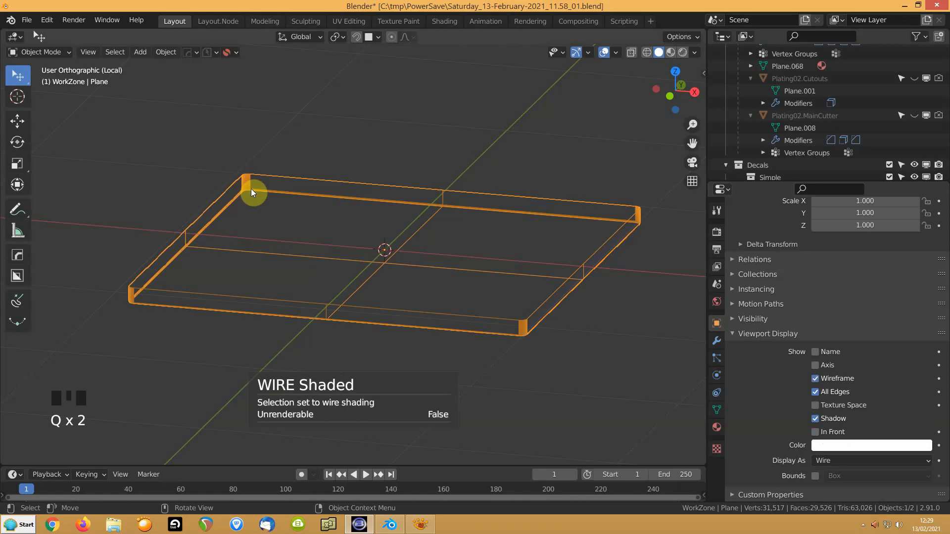
Exit local view and select the Plating02_New panel together with the wire slab around it
{"action": "key", "text": "KP_Divide"}
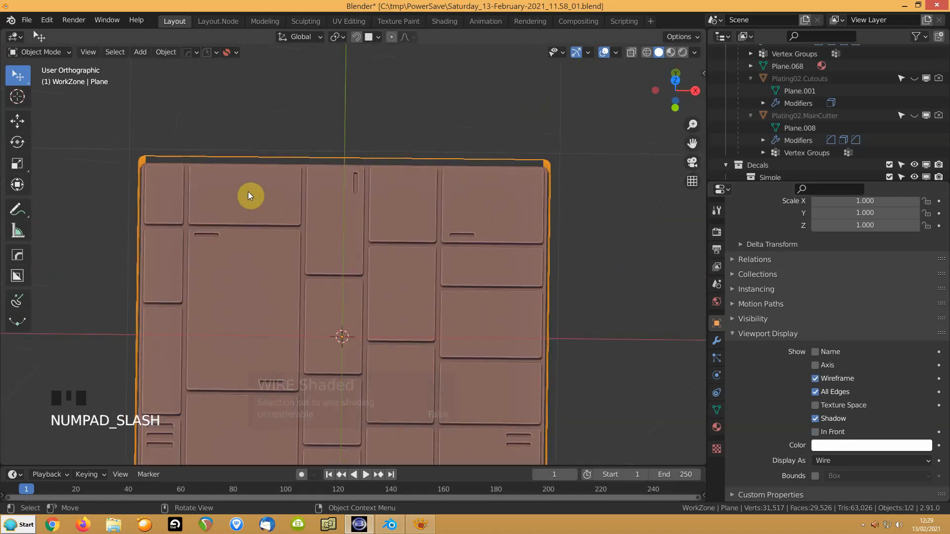
{"action": "key", "text": "KP_1"}
{"action": "middle_click_drag", "start_coordinate": [238, 309], "coordinate": [342, 250], "text": "shift"}
{"action": "scroll", "coordinate": [294, 208], "scroll_direction": "up", "scroll_amount": 2}
{"action": "scroll", "coordinate": [295, 206], "scroll_direction": "up", "scroll_amount": 2}
{"action": "scroll", "coordinate": [339, 248], "scroll_direction": "down", "scroll_amount": 8}
{"action": "scroll", "coordinate": [409, 261], "scroll_direction": "up", "scroll_amount": 4}
{"action": "left_click", "coordinate": [511, 173]}
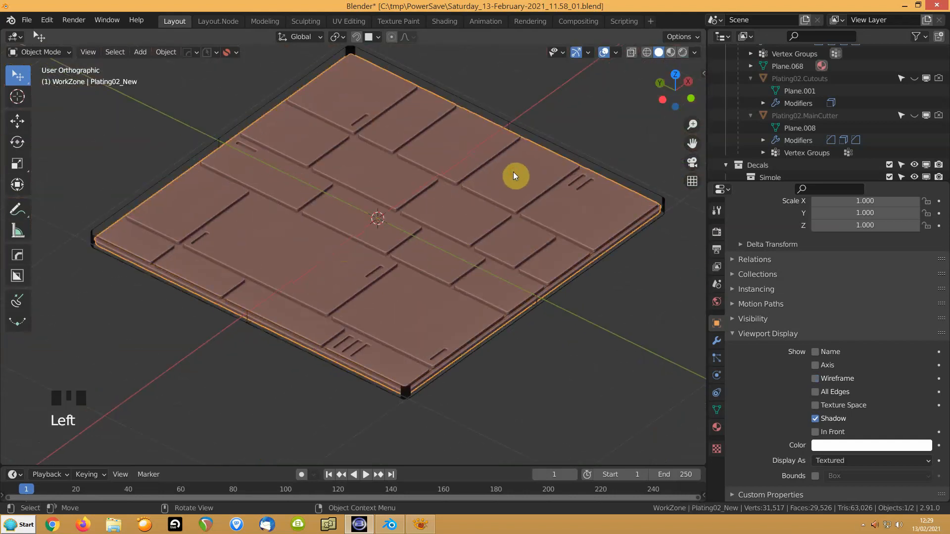
{"action": "left_click", "coordinate": [552, 140], "text": "shift"}
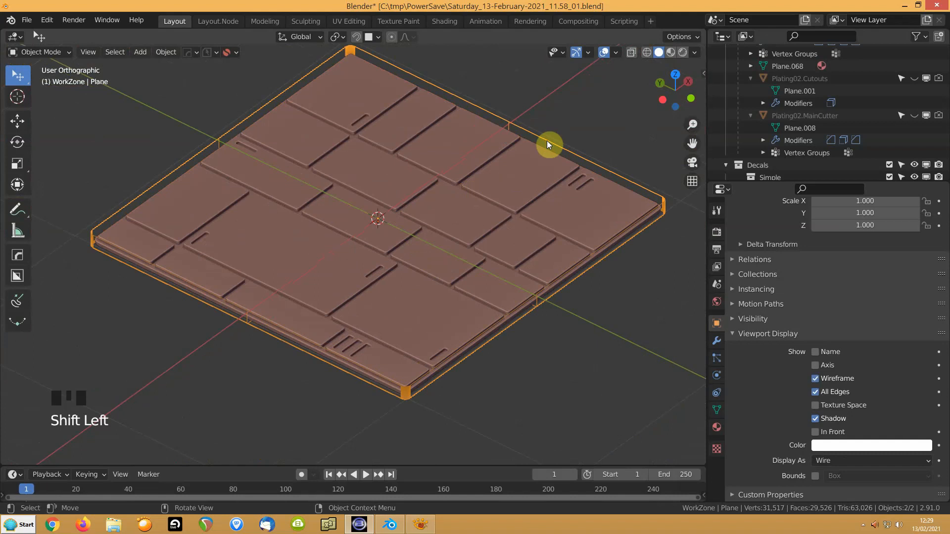
Show the transform values, apply all transforms to Plating02_New and set its origin to the 3D cursor
{"action": "key", "text": "n"}
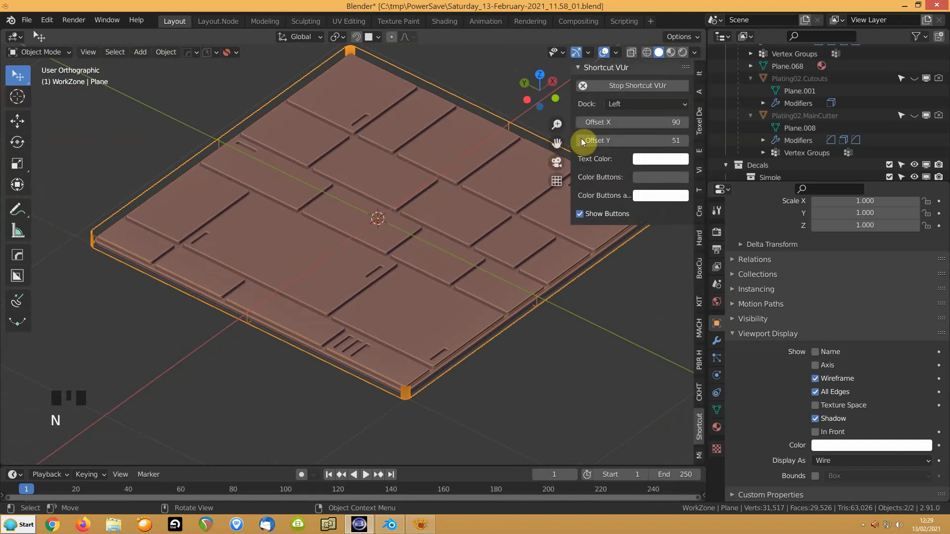
{"action": "left_click", "coordinate": [700, 71]}
{"action": "left_click", "coordinate": [410, 204]}
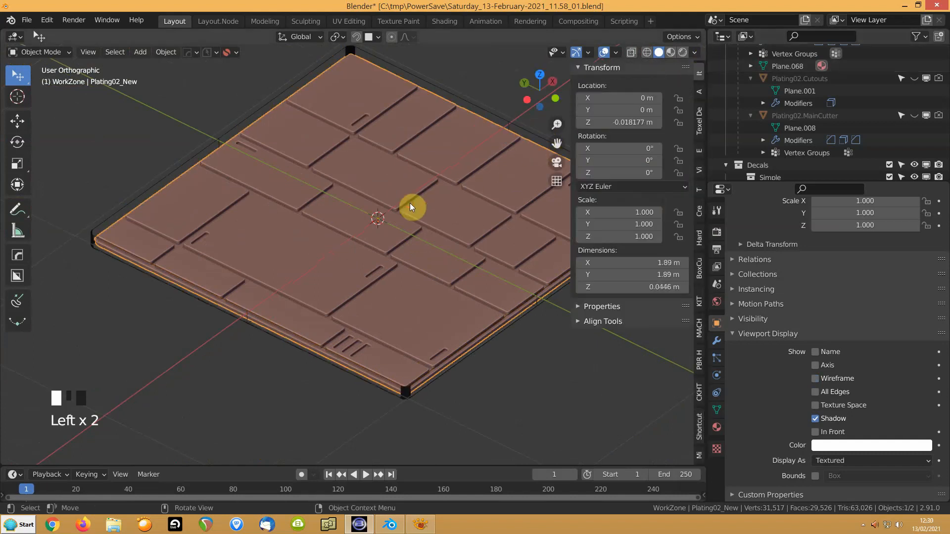
{"action": "mouse_move", "coordinate": [396, 204]}
{"action": "middle_mouse_down", "text": "shift"}
{"action": "mouse_move", "coordinate": [308, 213]}
{"action": "mouse_move", "coordinate": [332, 237]}
{"action": "mouse_move", "coordinate": [383, 210]}
{"action": "mouse_move", "coordinate": [393, 182]}
{"action": "mouse_move", "coordinate": [384, 204]}
{"action": "middle_mouse_up", "text": "shift"}
{"action": "scroll", "coordinate": [384, 204], "scroll_direction": "down", "scroll_amount": 1}
{"action": "key", "text": "ctrl+a"}
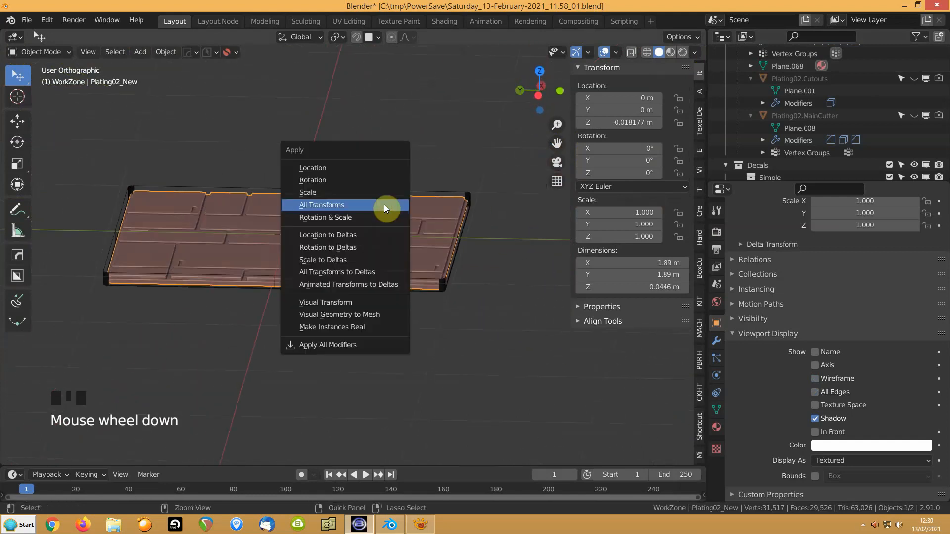
{"action": "left_click", "coordinate": [383, 205]}
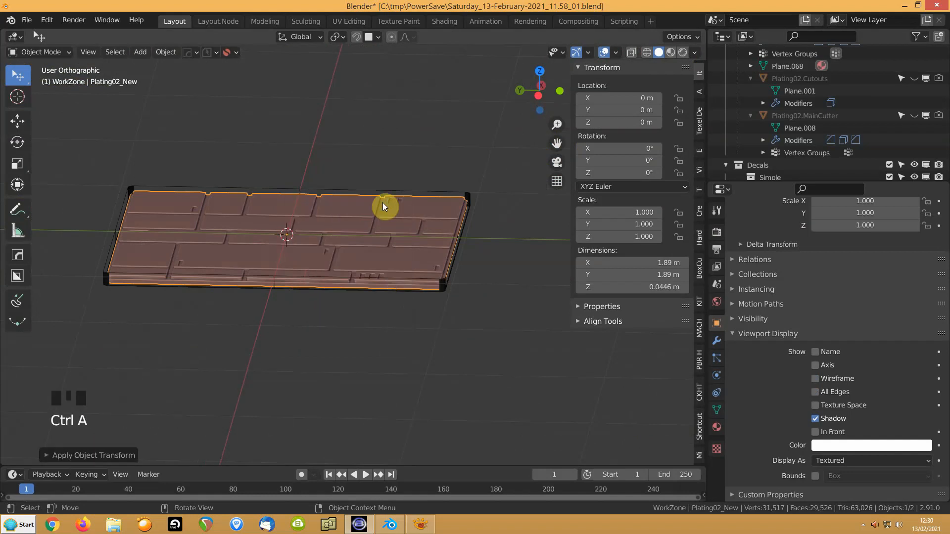
{"action": "key", "text": "ctrl+shift+c"}
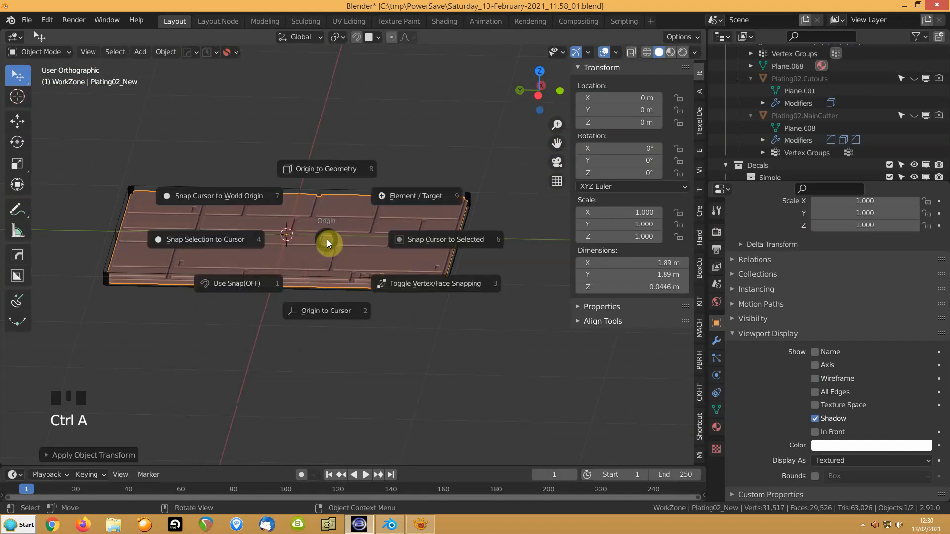
{"action": "left_click", "coordinate": [318, 313]}
Parent Plating02_New to the wire slab using Object (Keep Transform)
{"action": "middle_click_drag", "start_coordinate": [318, 267], "coordinate": [252, 270]}
{"action": "left_click", "coordinate": [404, 205], "text": "shift"}
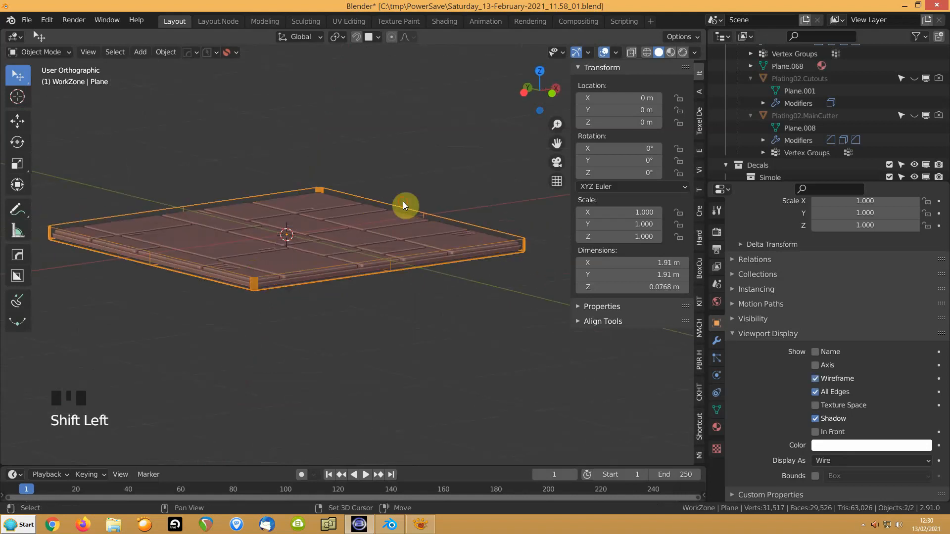
{"action": "key", "text": "ctrl+p"}
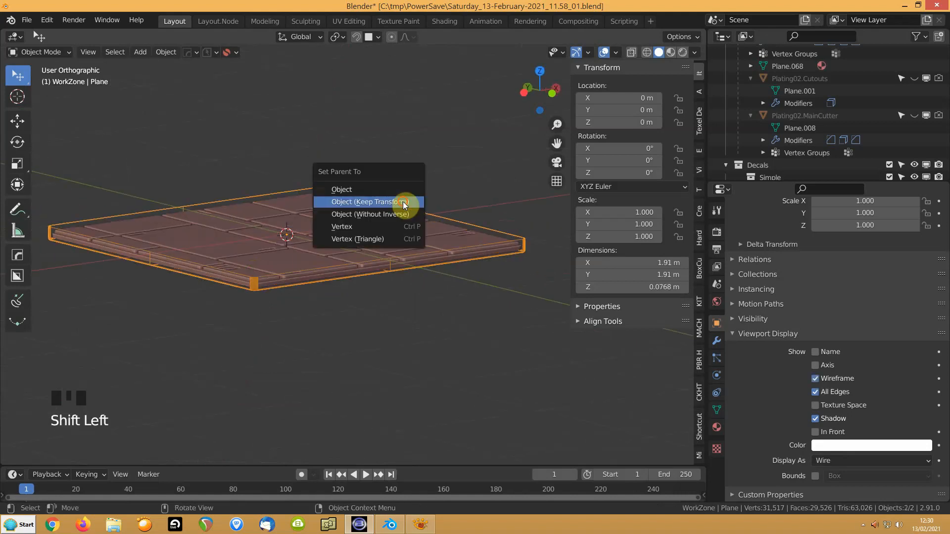
{"action": "left_click", "coordinate": [405, 202]}
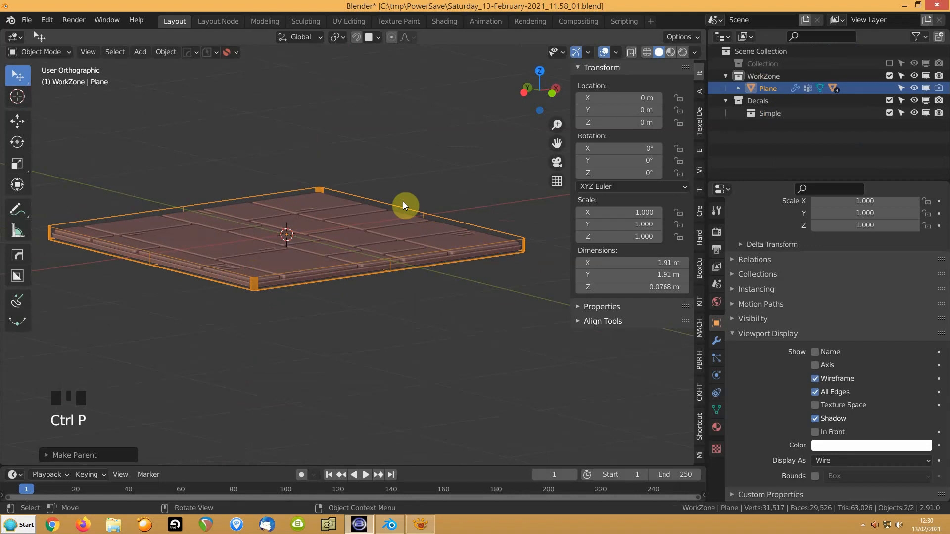
Select the plating panel and its parent slab and create a KIT OPS INSERT from them in the factory scene
{"action": "left_click", "coordinate": [376, 222]}
{"action": "left_click", "coordinate": [391, 204], "text": "shift"}
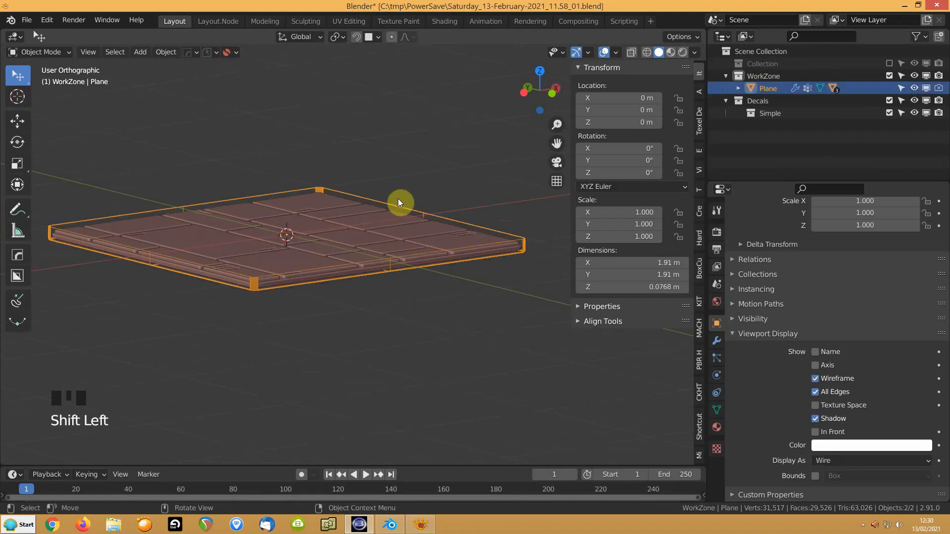
{"action": "left_click", "coordinate": [700, 307]}
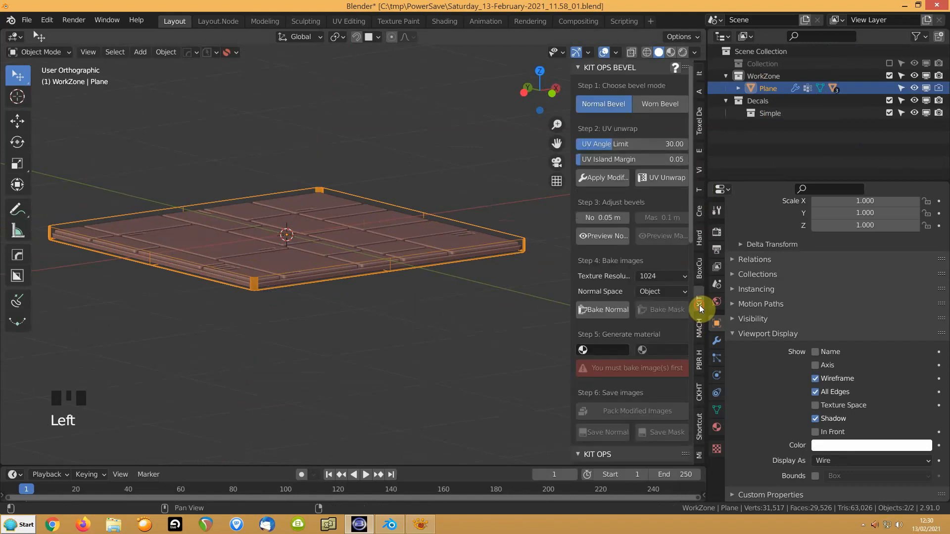
{"action": "left_click", "coordinate": [578, 68]}
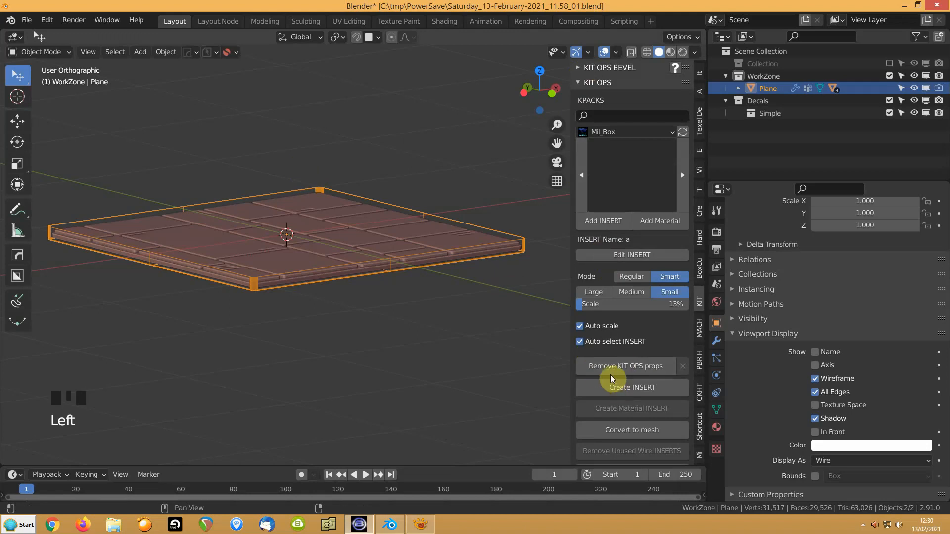
{"action": "scroll", "coordinate": [623, 384], "scroll_direction": "down", "scroll_amount": 2}
{"action": "left_click", "coordinate": [628, 349]}
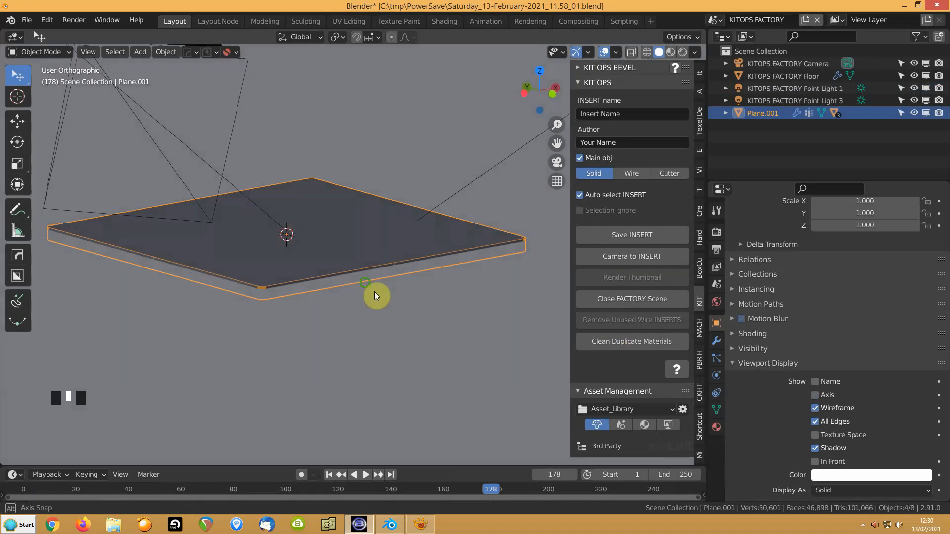
Make the slab Plane.001 a Cutter of type Difference in the factory scene and inspect the cut plating
{"action": "middle_click_drag", "start_coordinate": [374, 292], "coordinate": [474, 216]}
{"action": "left_click", "coordinate": [491, 201]}
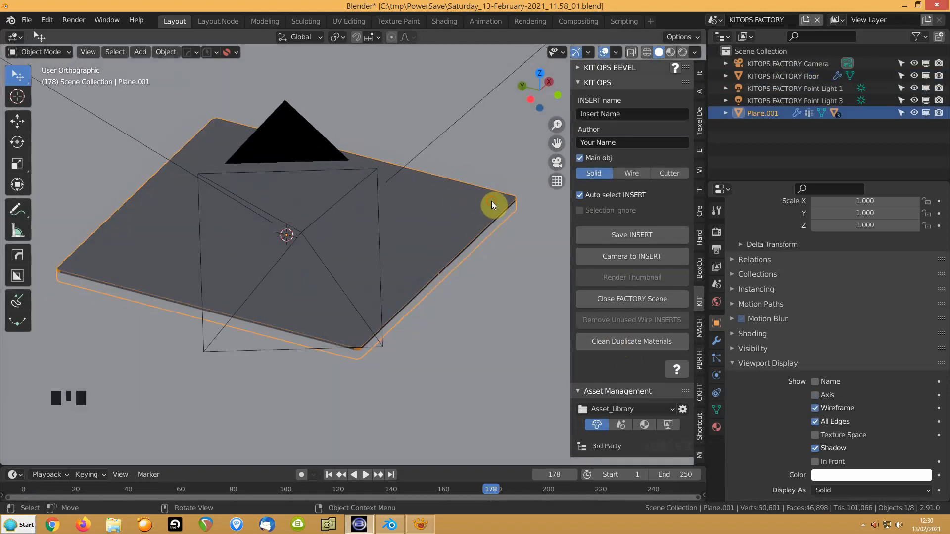
{"action": "left_click", "coordinate": [681, 174]}
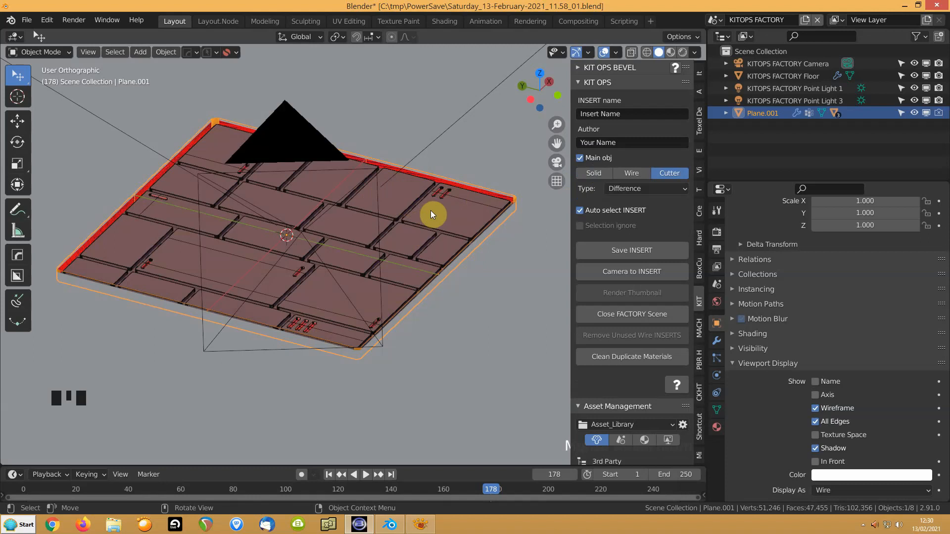
{"action": "left_click", "coordinate": [483, 189]}
{"action": "middle_click_drag", "start_coordinate": [483, 188], "coordinate": [389, 267]}
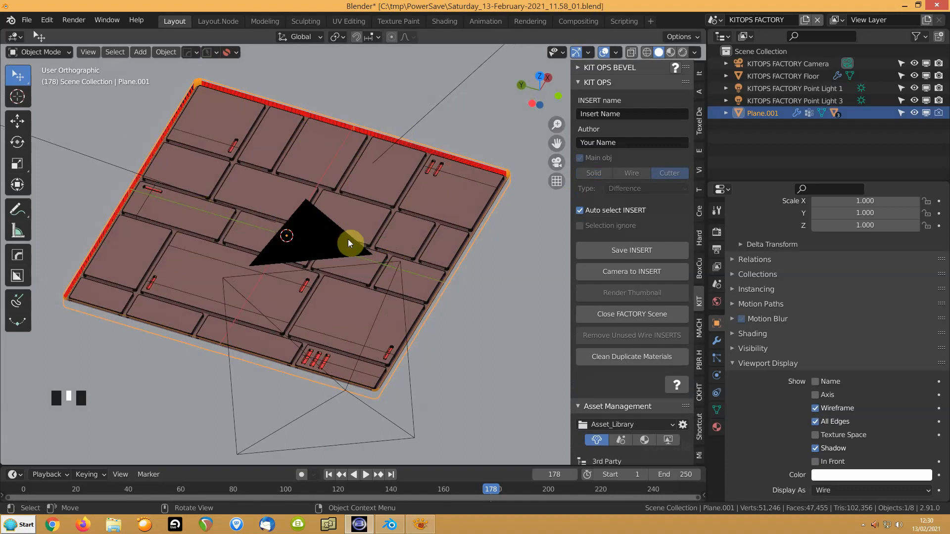
Leave the INSERT name as it is and close the factory scene without saving the INSERT
{"action": "left_click", "coordinate": [602, 113]}
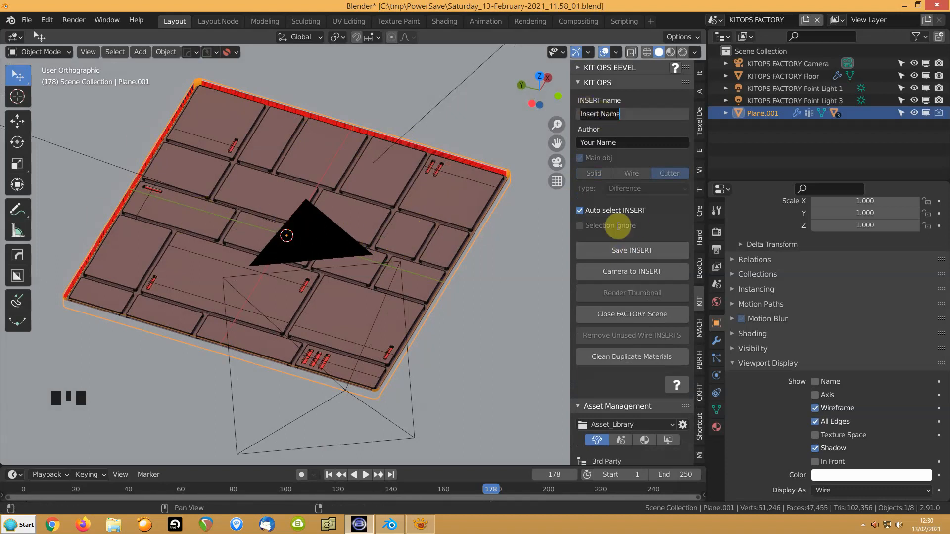
{"action": "left_click", "coordinate": [197, 240]}
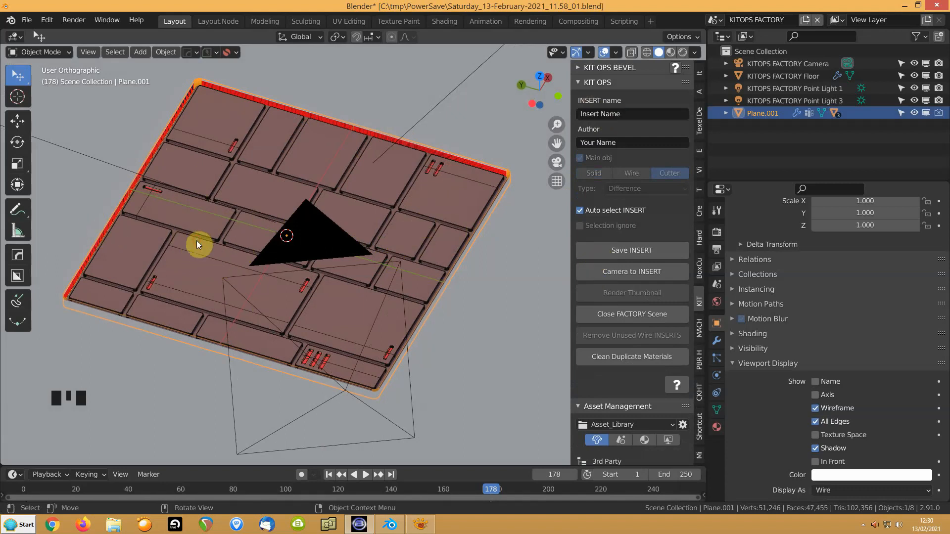
{"action": "left_click", "coordinate": [609, 320]}
{"action": "left_click", "coordinate": [296, 331]}
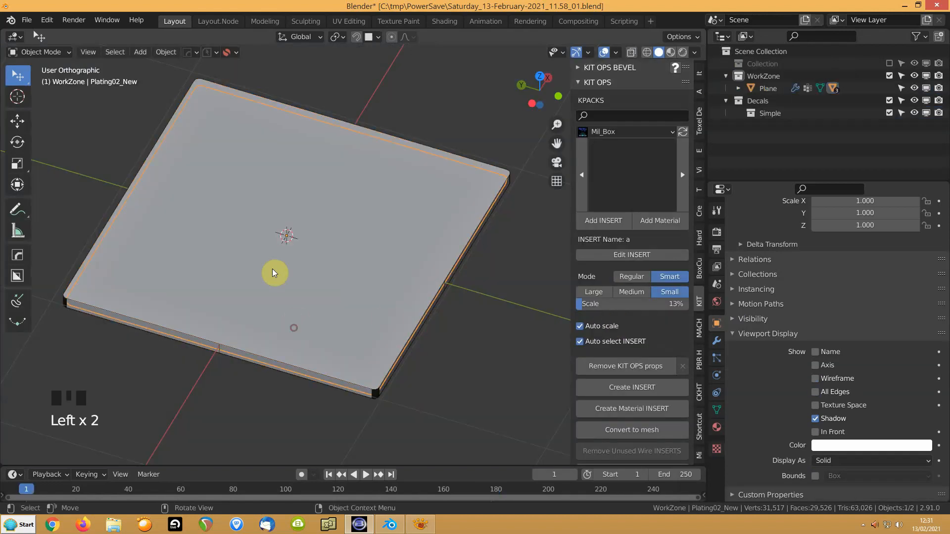
Select the slab around the plating and set it to wire shading again
{"action": "left_click", "coordinate": [246, 246]}
{"action": "key", "text": "q"}
{"action": "key", "text": "w"}
{"action": "middle_click_drag", "start_coordinate": [324, 332], "coordinate": [324, 309]}
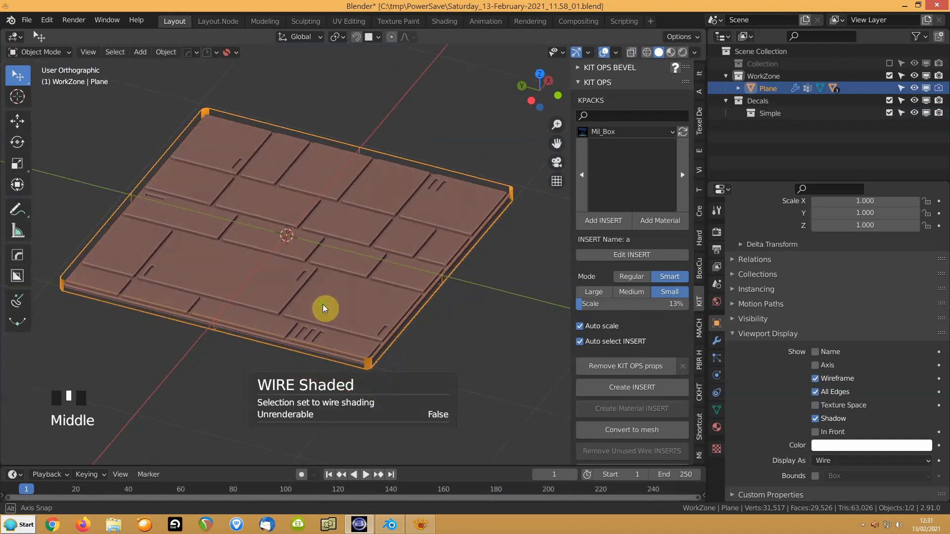
Switch to the Blender window with CVents21_Inserts.blend and snap CVent21_03B.Outer to the 3D cursor at the world origin
{"action": "left_click", "coordinate": [390, 526]}
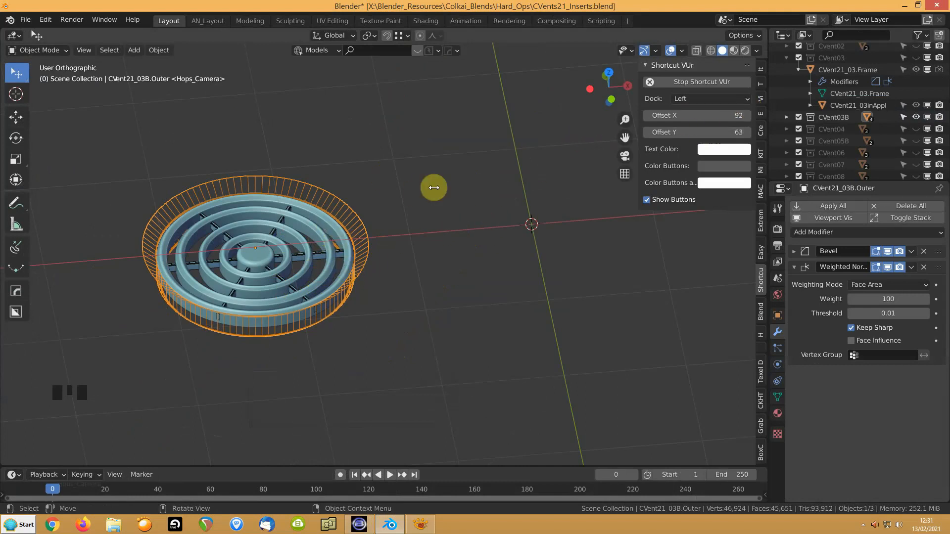
{"action": "left_click", "coordinate": [761, 70]}
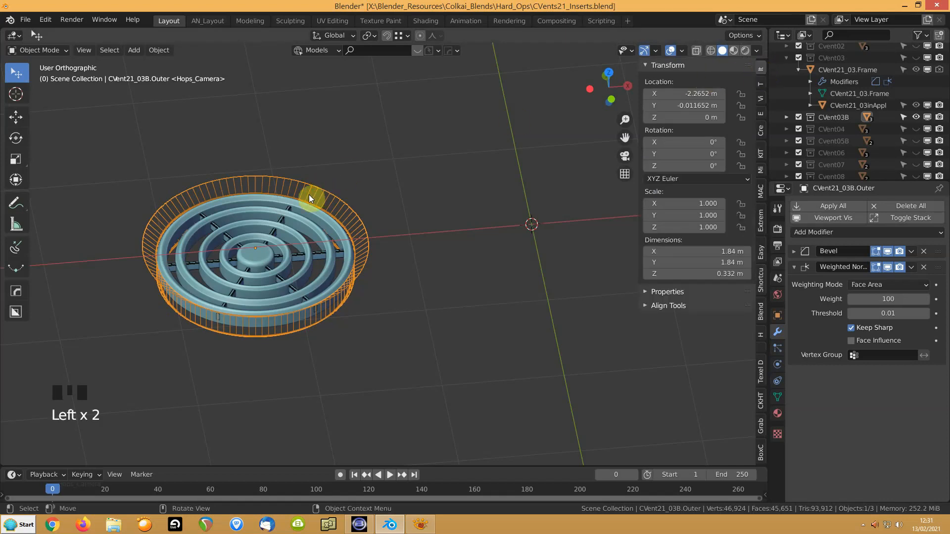
{"action": "key", "text": "shift+s"}
{"action": "key", "text": "4"}
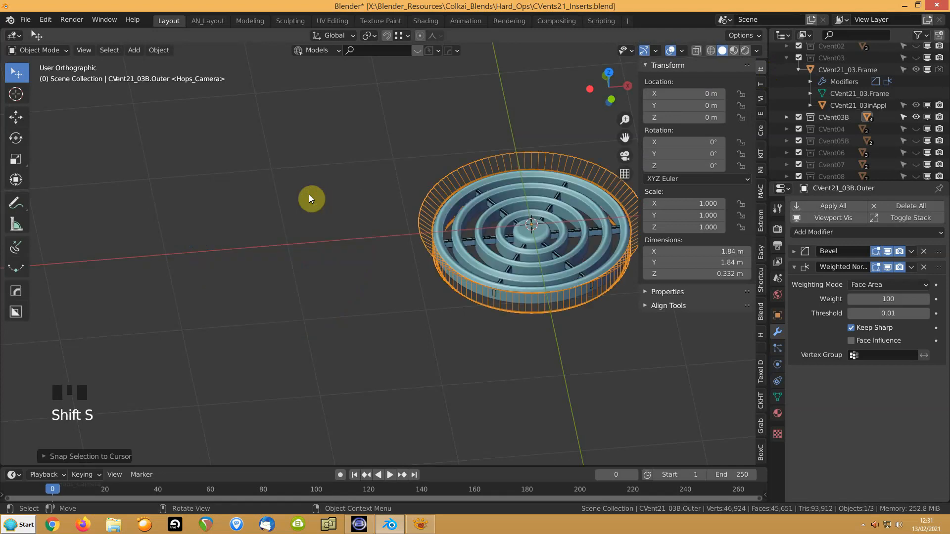
{"action": "key", "text": "KP_Decimal"}
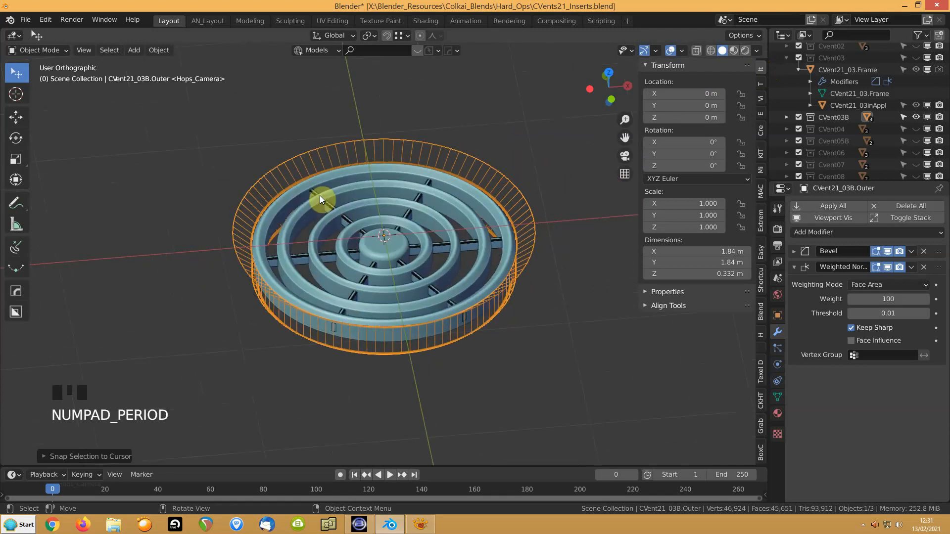
{"action": "middle_click_drag", "start_coordinate": [382, 260], "coordinate": [351, 241]}
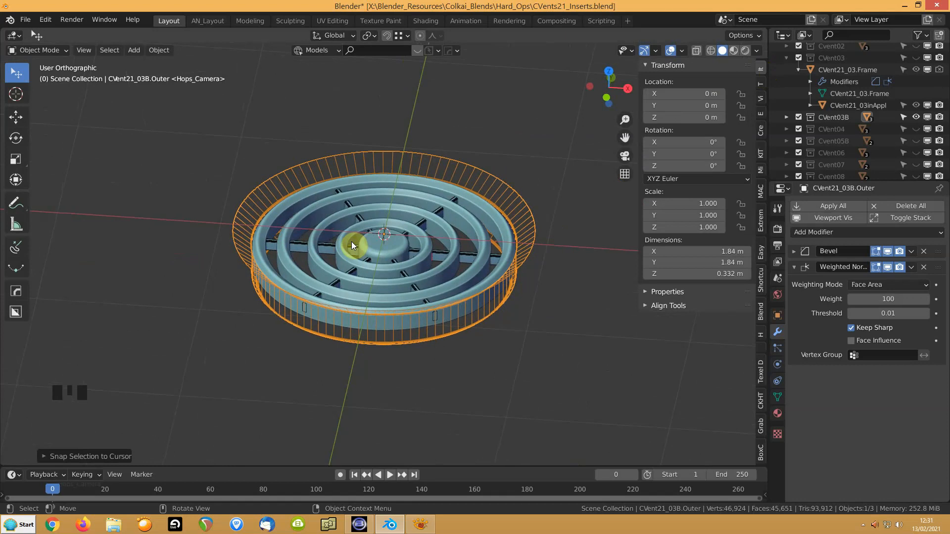
{"action": "mouse_move", "coordinate": [361, 224]}
{"action": "middle_mouse_down"}
{"action": "mouse_move", "coordinate": [363, 236]}
{"action": "mouse_move", "coordinate": [346, 237]}
{"action": "mouse_move", "coordinate": [373, 235]}
{"action": "middle_mouse_up"}
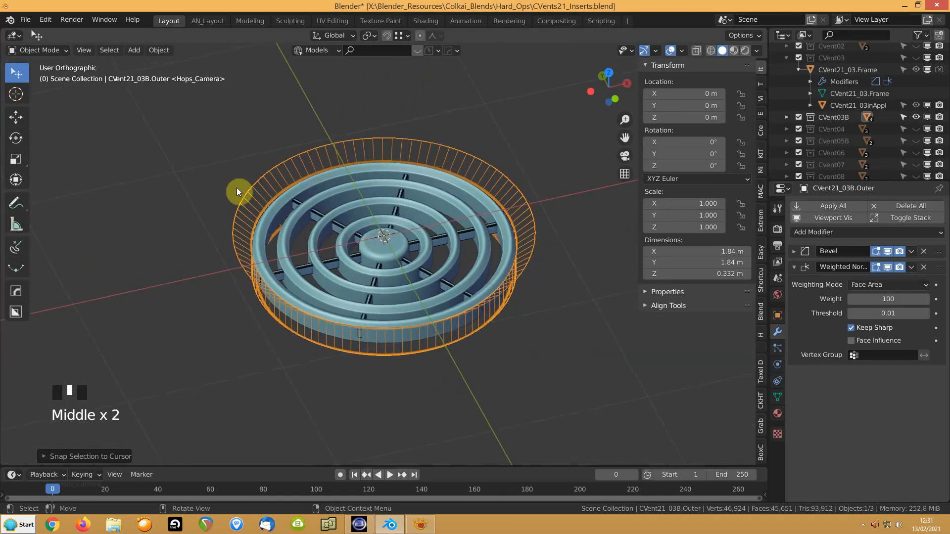
Check the outer cutter's profile from the front and hide the spoke object Cube inside the vent
{"action": "middle_click_drag", "start_coordinate": [282, 223], "coordinate": [271, 150]}
{"action": "scroll", "coordinate": [267, 157], "scroll_direction": "down", "scroll_amount": 1}
{"action": "key", "text": "KP_1"}
{"action": "scroll", "coordinate": [340, 248], "scroll_direction": "up", "scroll_amount": 2}
{"action": "scroll", "coordinate": [340, 248], "scroll_direction": "up", "scroll_amount": 2}
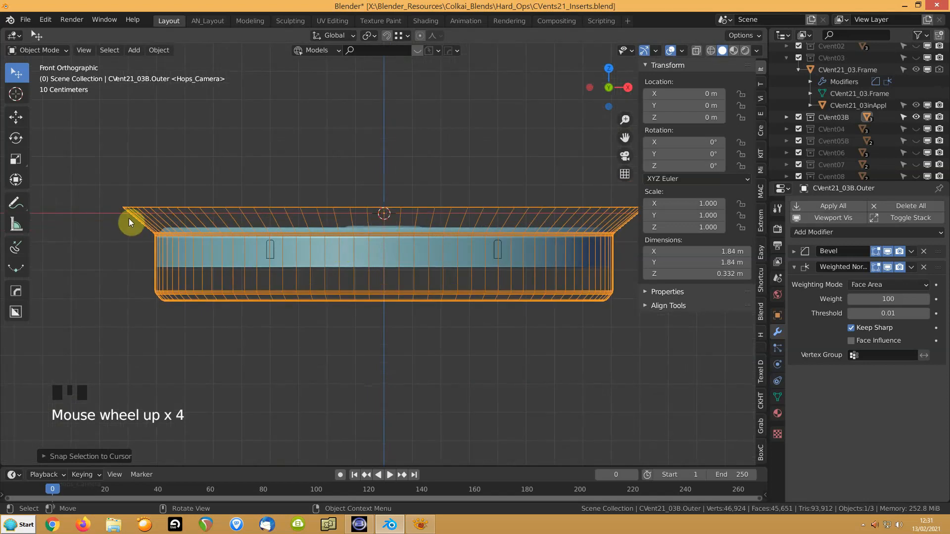
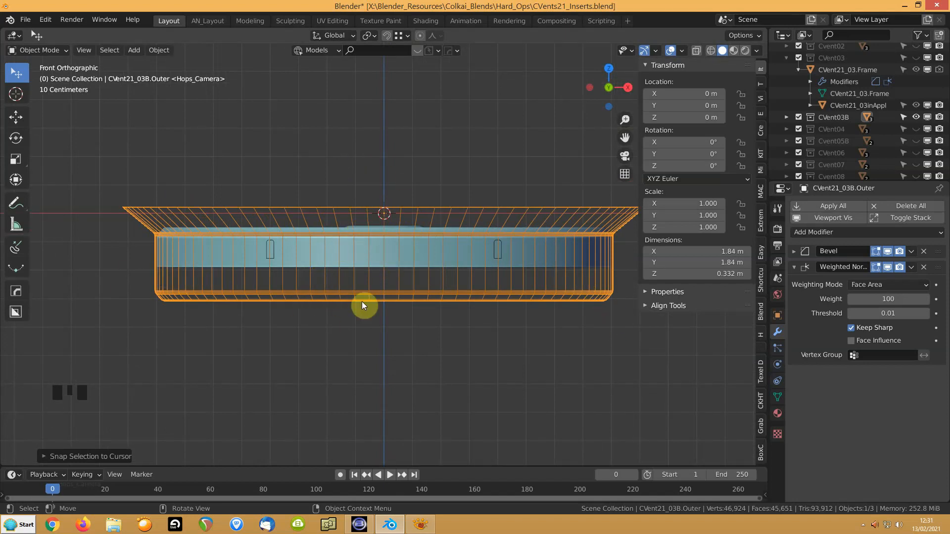
{"action": "middle_click_drag", "start_coordinate": [369, 251], "coordinate": [471, 292]}
{"action": "left_click", "coordinate": [470, 294]}
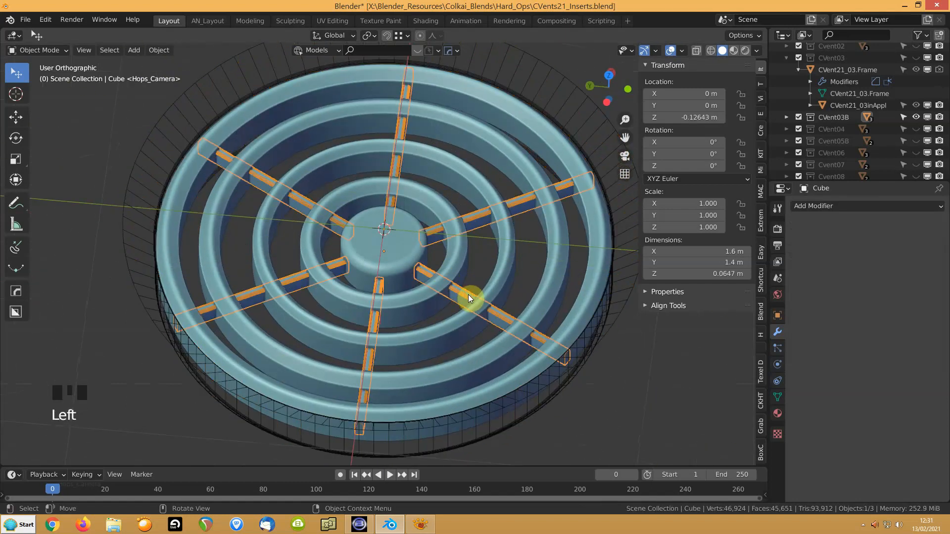
{"action": "key", "text": "h"}
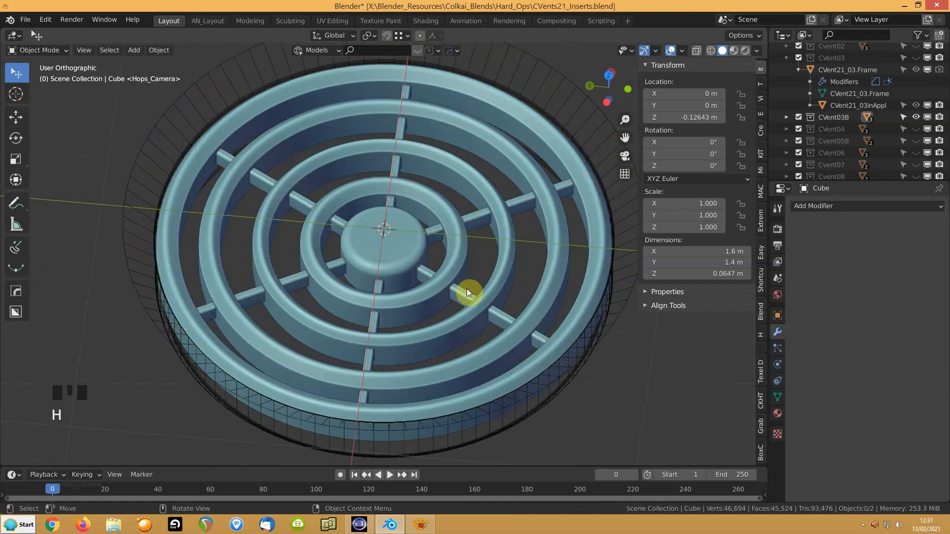
Clear the parent of the vent grille CVent21_03B.Inner while keeping its transformation
{"action": "middle_click_drag", "start_coordinate": [404, 250], "coordinate": [340, 241], "text": "shift"}
{"action": "scroll", "coordinate": [341, 240], "scroll_direction": "down", "scroll_amount": 4}
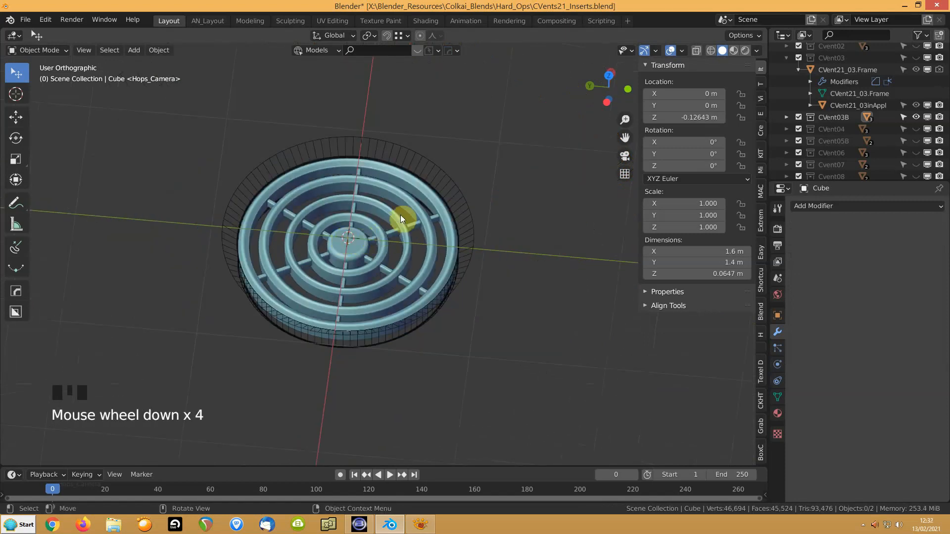
{"action": "left_click", "coordinate": [420, 205]}
{"action": "mouse_move", "coordinate": [277, 233]}
{"action": "middle_mouse_down"}
{"action": "mouse_move", "coordinate": [270, 215]}
{"action": "mouse_move", "coordinate": [274, 233]}
{"action": "middle_mouse_up"}
{"action": "key", "text": "alt+p"}
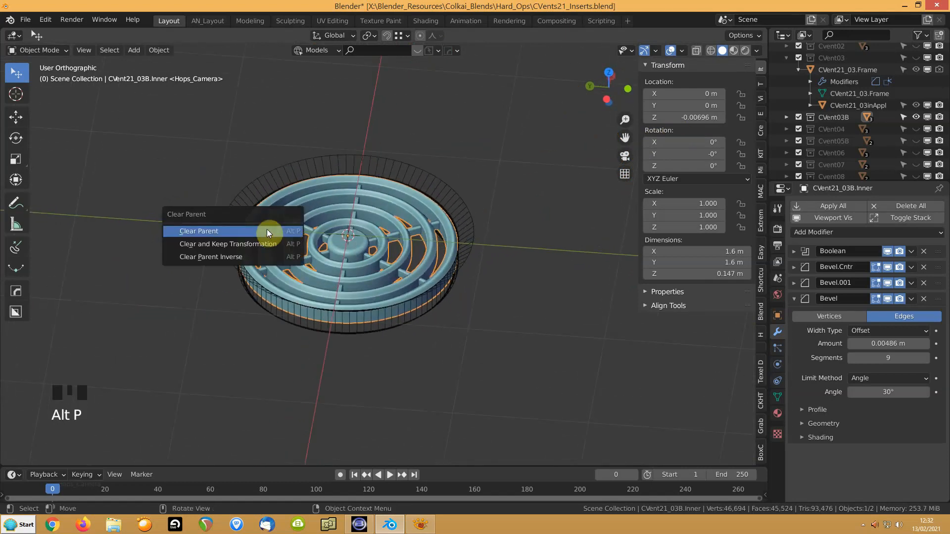
{"action": "left_click", "coordinate": [257, 244]}
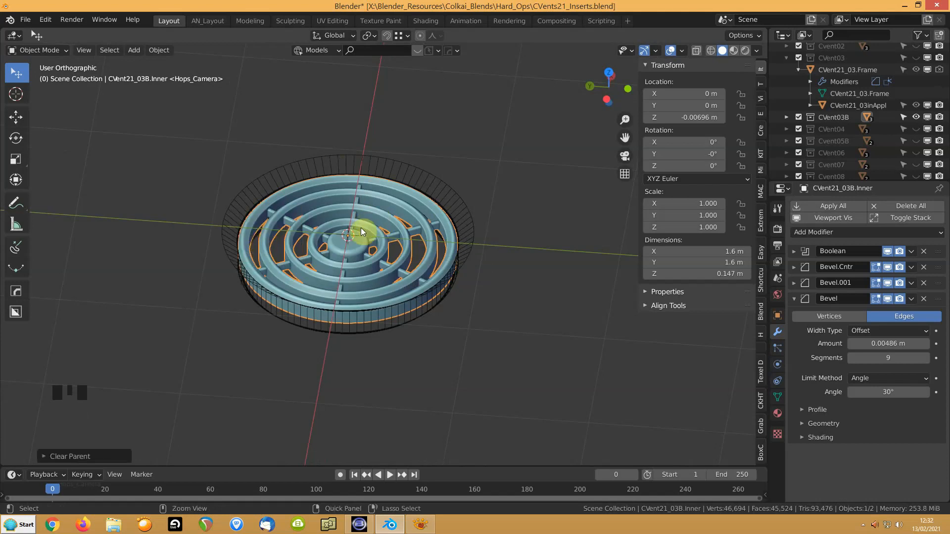
Apply the object transform of CVent21_03B.Inner and set its origin to the 3D cursor
{"action": "key", "text": "ctrl+a"}
{"action": "left_click", "coordinate": [325, 265]}
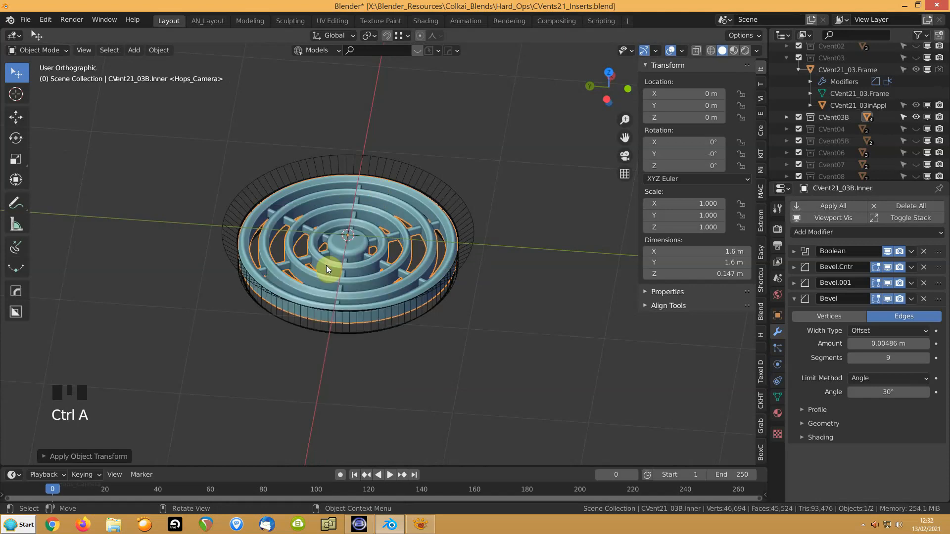
{"action": "key", "text": "shift+s"}
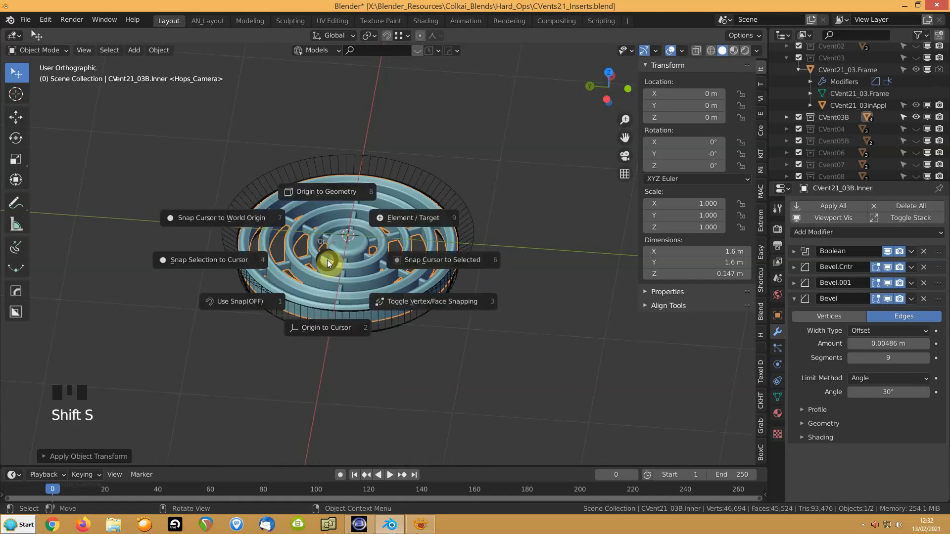
{"action": "left_click", "coordinate": [317, 328]}
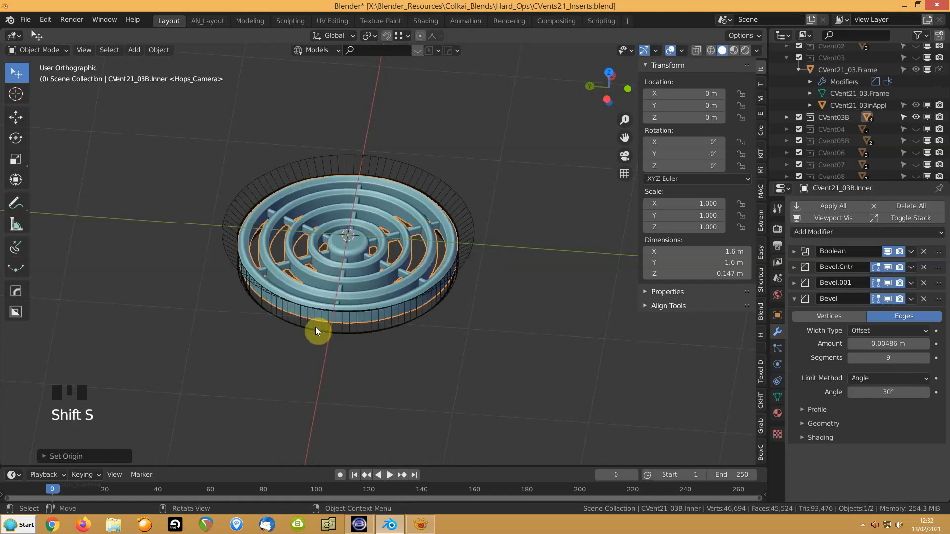
Parent CVent21_03B.Inner to CVent21_03B.Outer with Object (Keep Transform)
{"action": "left_click", "coordinate": [455, 195], "text": "shift"}
{"action": "key", "text": "ctrl+p"}
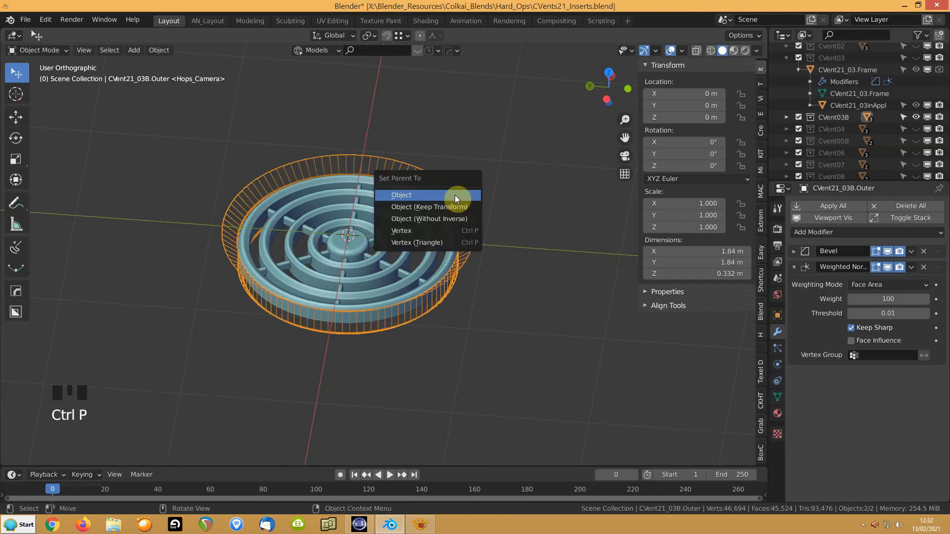
{"action": "left_click", "coordinate": [447, 205]}
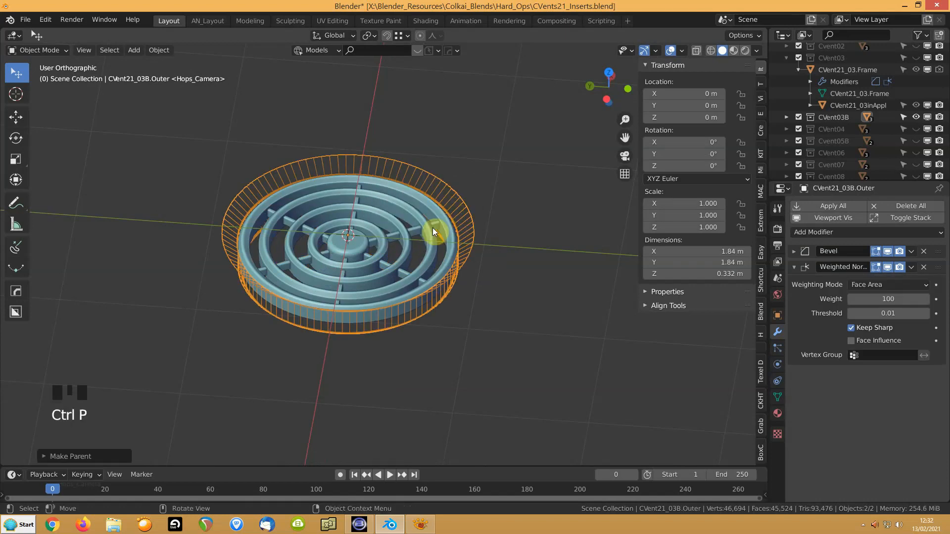
{"action": "mouse_move", "coordinate": [483, 209]}
{"action": "middle_mouse_down"}
{"action": "mouse_move", "coordinate": [494, 210]}
{"action": "mouse_move", "coordinate": [485, 195]}
{"action": "mouse_move", "coordinate": [484, 225]}
{"action": "middle_mouse_up"}
{"action": "scroll", "coordinate": [484, 226], "scroll_direction": "up", "scroll_amount": 2}
{"action": "scroll", "coordinate": [483, 227], "scroll_direction": "up", "scroll_amount": 2}
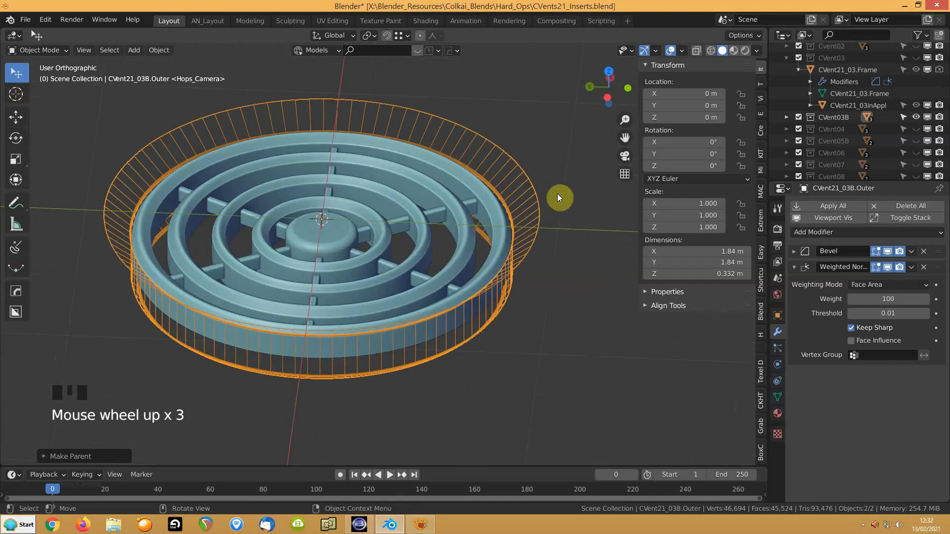
Compare CVent21_03B.Outer with its modifiers hidden and shown in the viewport
{"action": "left_click", "coordinate": [517, 206]}
{"action": "middle_click_drag", "start_coordinate": [443, 233], "coordinate": [459, 206]}
{"action": "scroll", "coordinate": [335, 216], "scroll_direction": "down", "scroll_amount": 2}
{"action": "middle_click_drag", "start_coordinate": [373, 236], "coordinate": [452, 256]}
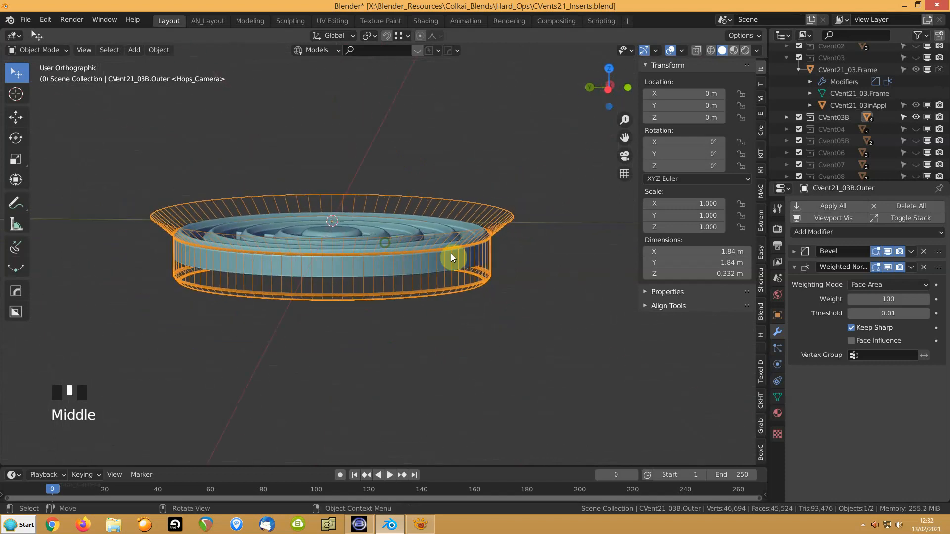
{"action": "left_click", "coordinate": [823, 220]}
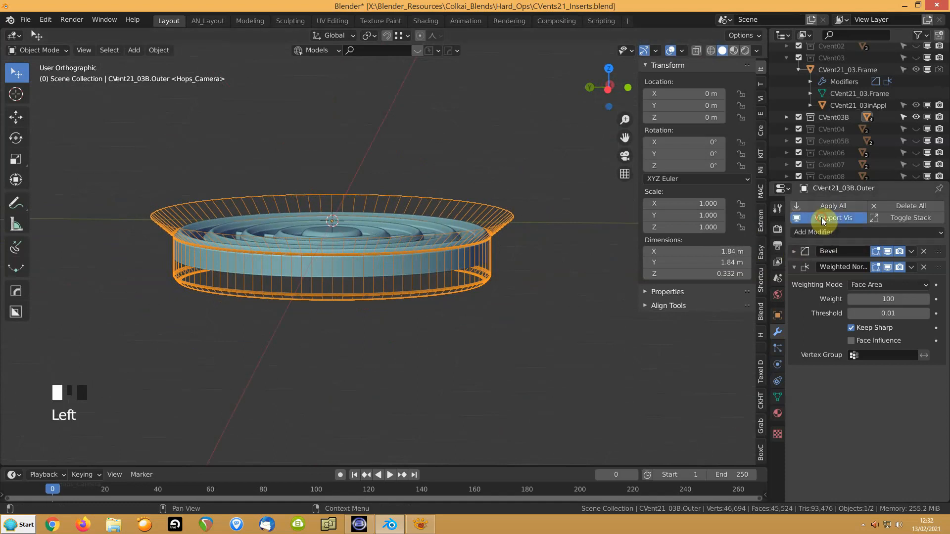
{"action": "left_click", "coordinate": [823, 221]}
{"action": "left_click", "coordinate": [823, 221]}
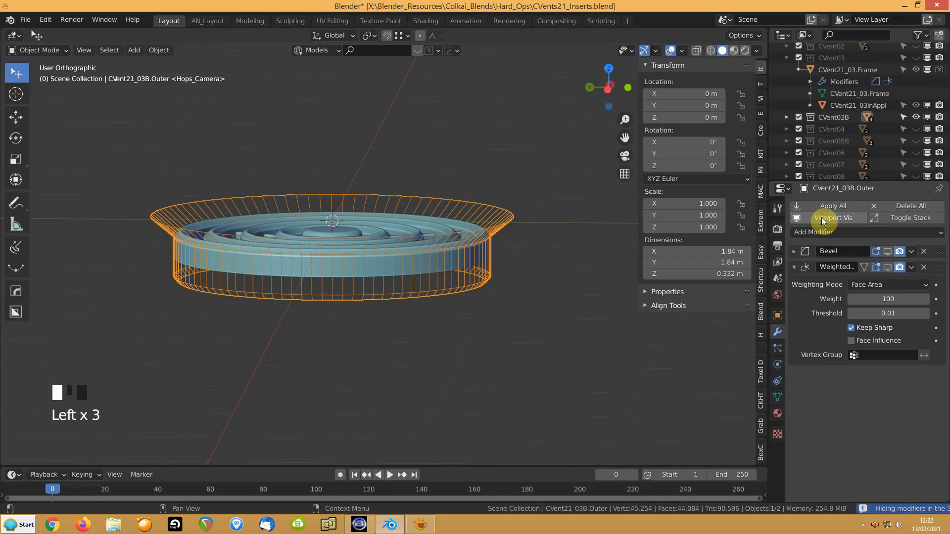
{"action": "left_click", "coordinate": [824, 221]}
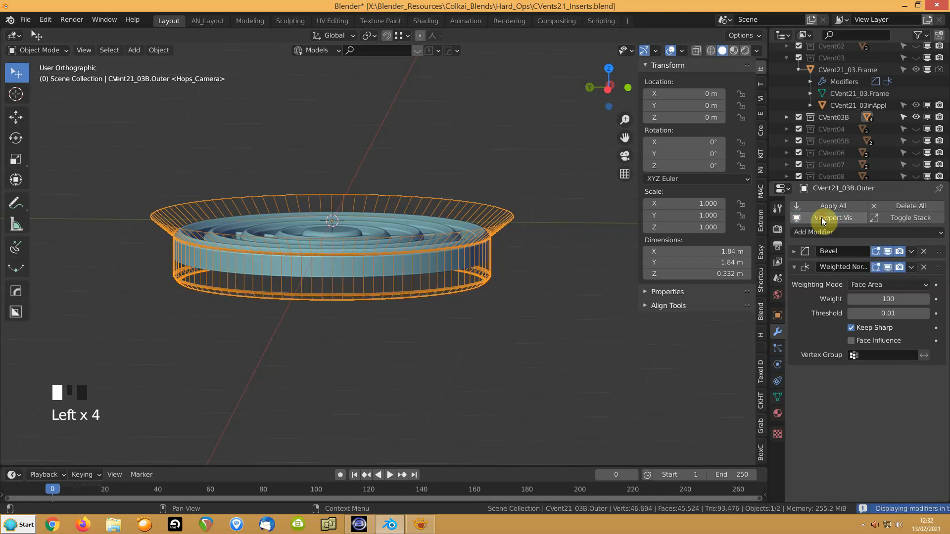
{"action": "left_click", "coordinate": [824, 221]}
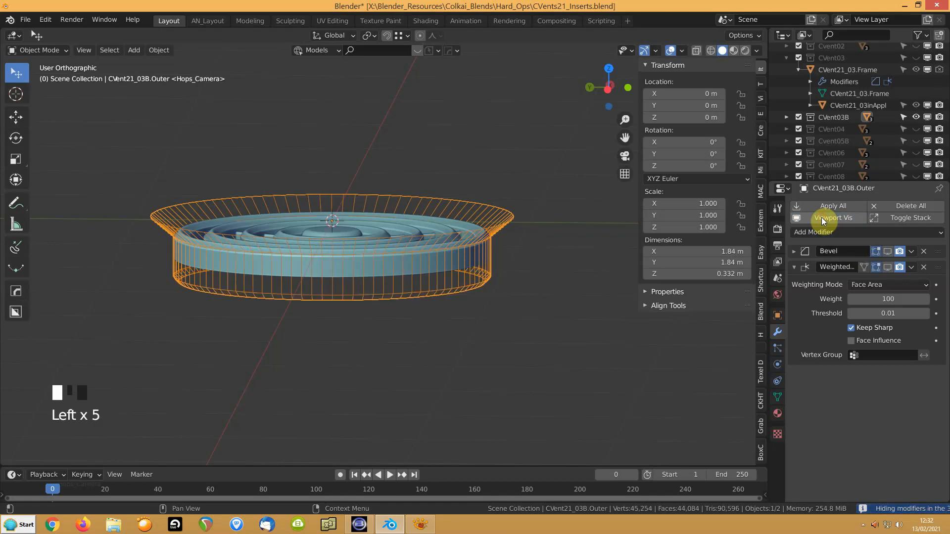
{"action": "left_click", "coordinate": [823, 221]}
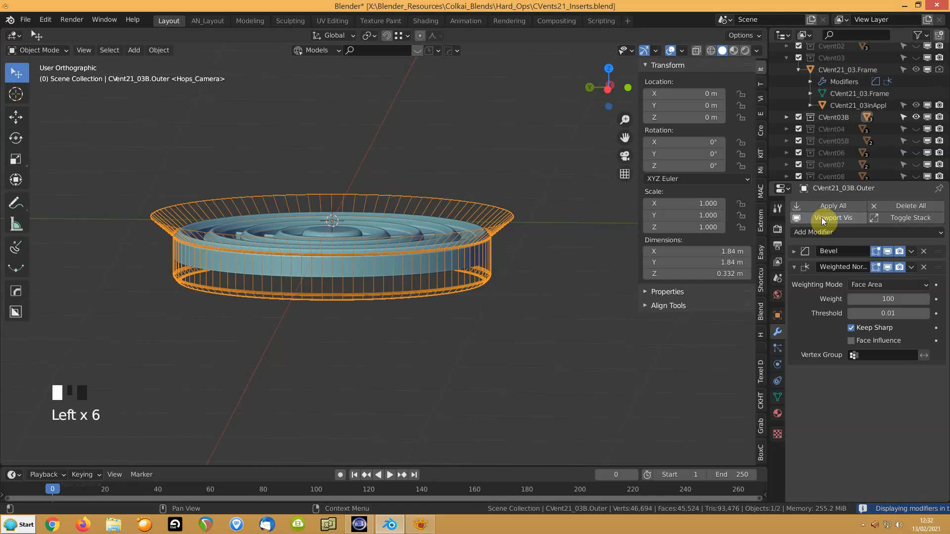
Set the segments of CVent21_03B.Outer's Bevel modifier to 3
{"action": "left_click", "coordinate": [795, 251]}
{"action": "left_click", "coordinate": [879, 313]}
{"action": "type", "text": "3"}
{"action": "key", "text": "Return"}
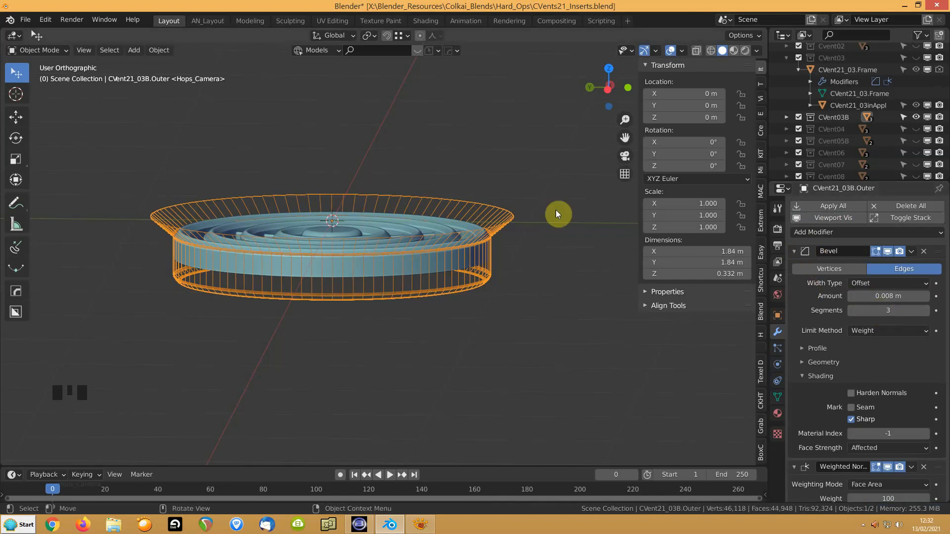
Select CVent21_03B.Inner together with CVent21_03B.Outer, make Outer the active object and locate it in the object hierarchy
{"action": "middle_click_drag", "start_coordinate": [379, 268], "coordinate": [412, 246]}
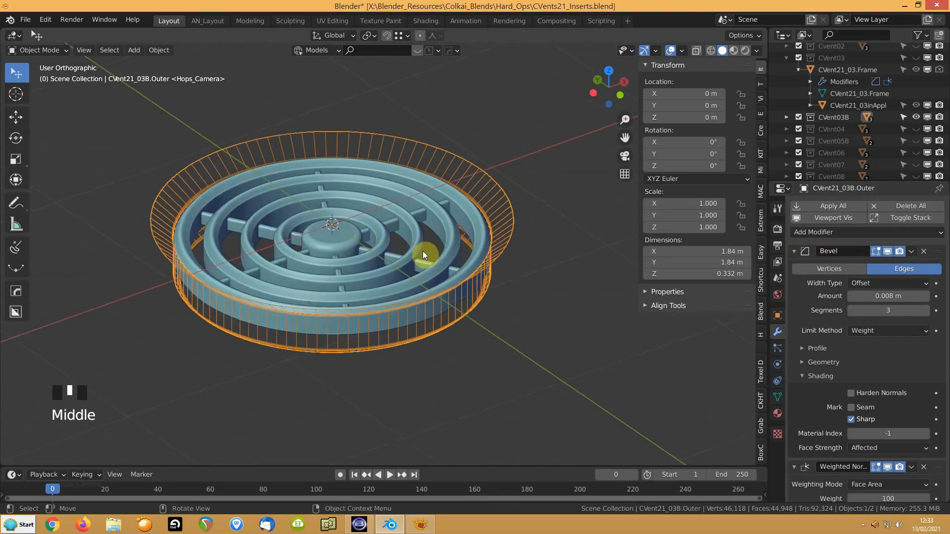
{"action": "left_click", "coordinate": [441, 226]}
{"action": "left_click", "coordinate": [497, 201]}
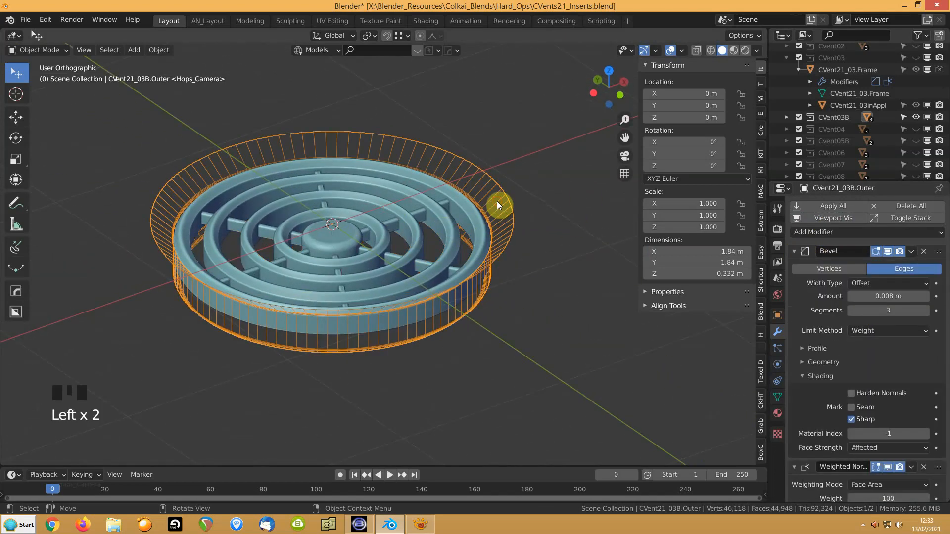
{"action": "left_click", "coordinate": [452, 225], "text": "shift"}
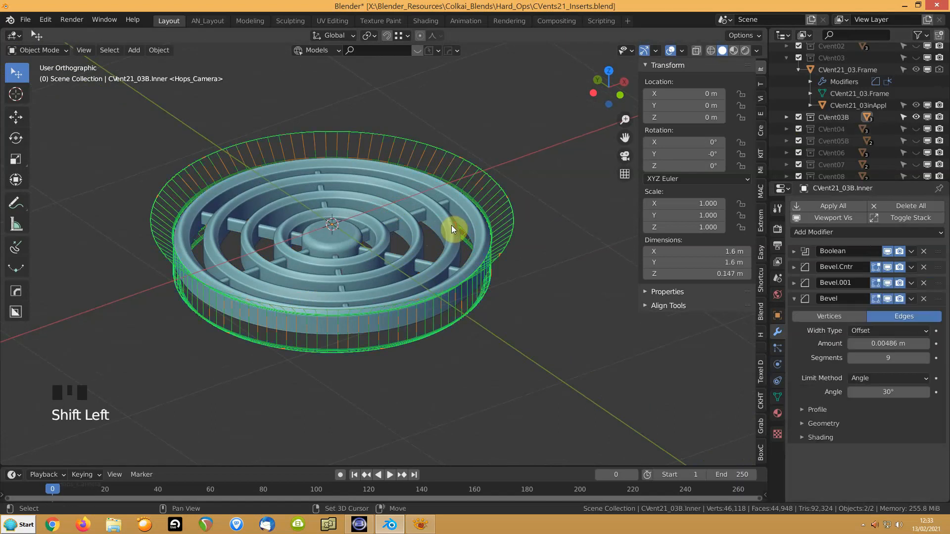
{"action": "left_click", "coordinate": [496, 182]}
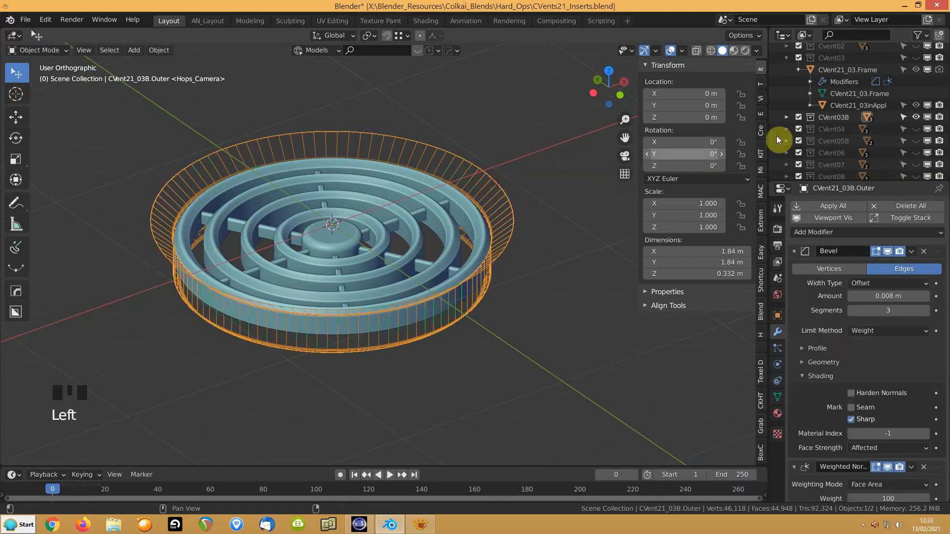
{"action": "key", "text": "KP_Decimal"}
{"action": "right_click_drag", "start_coordinate": [833, 107], "coordinate": [802, 177]}
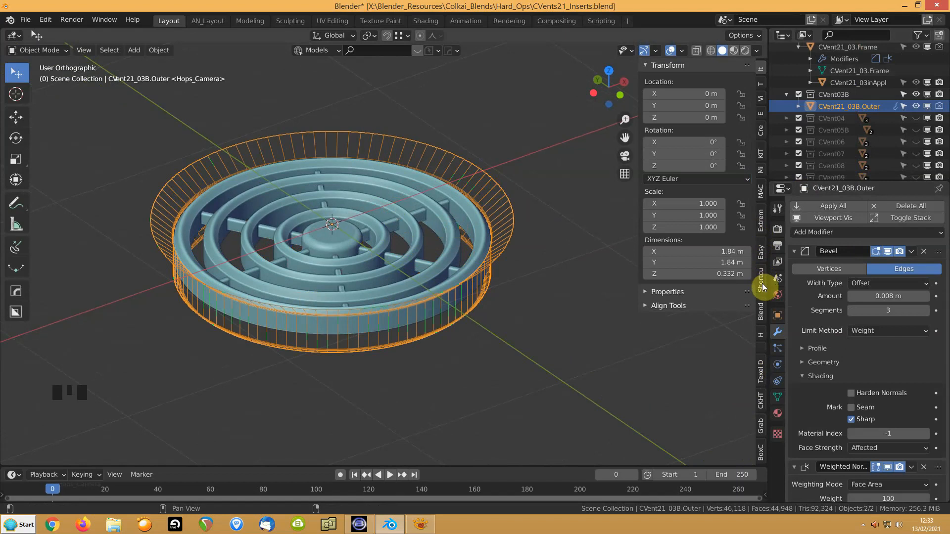
Bring up the KIT OPS settings and start a new INSERT factory scene from the selected vent objects
{"action": "left_click", "coordinate": [761, 353]}
{"action": "scroll", "coordinate": [761, 353], "scroll_direction": "down", "scroll_amount": 3}
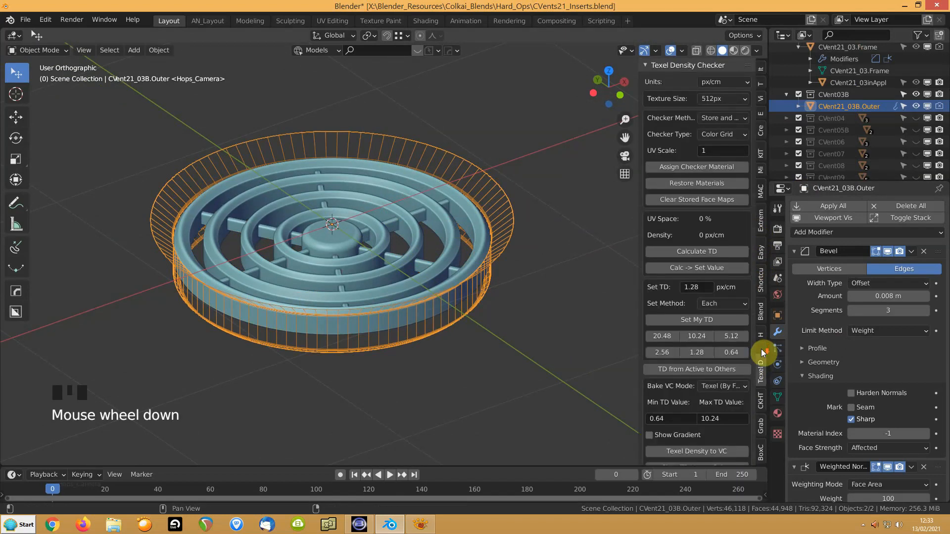
{"action": "scroll", "coordinate": [761, 353], "scroll_direction": "up", "scroll_amount": 3}
{"action": "scroll", "coordinate": [761, 349], "scroll_direction": "up", "scroll_amount": 3}
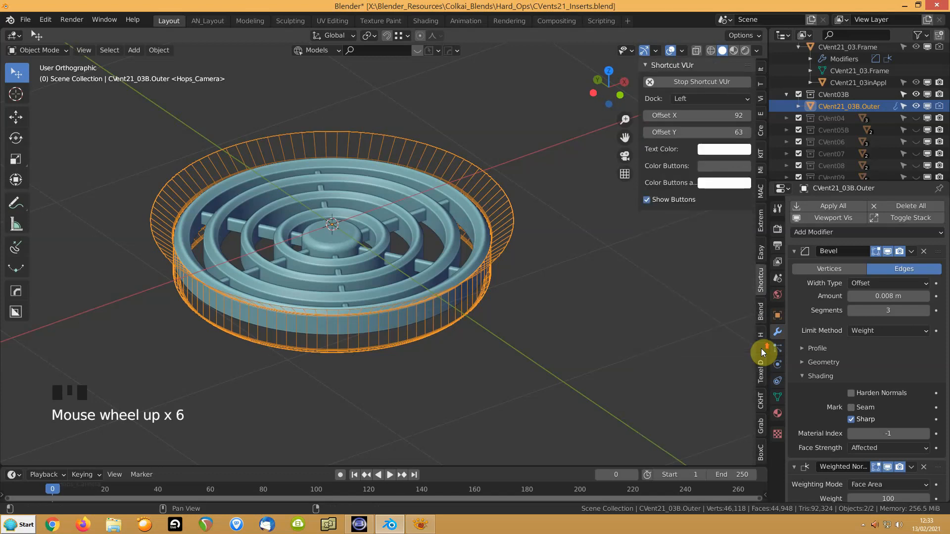
{"action": "scroll", "coordinate": [761, 350], "scroll_direction": "up", "scroll_amount": 2}
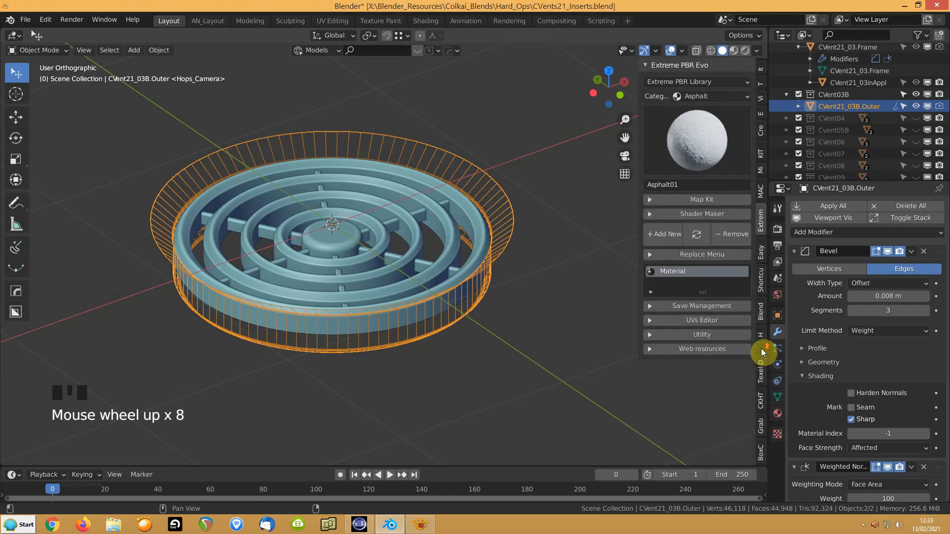
{"action": "left_click", "coordinate": [761, 157]}
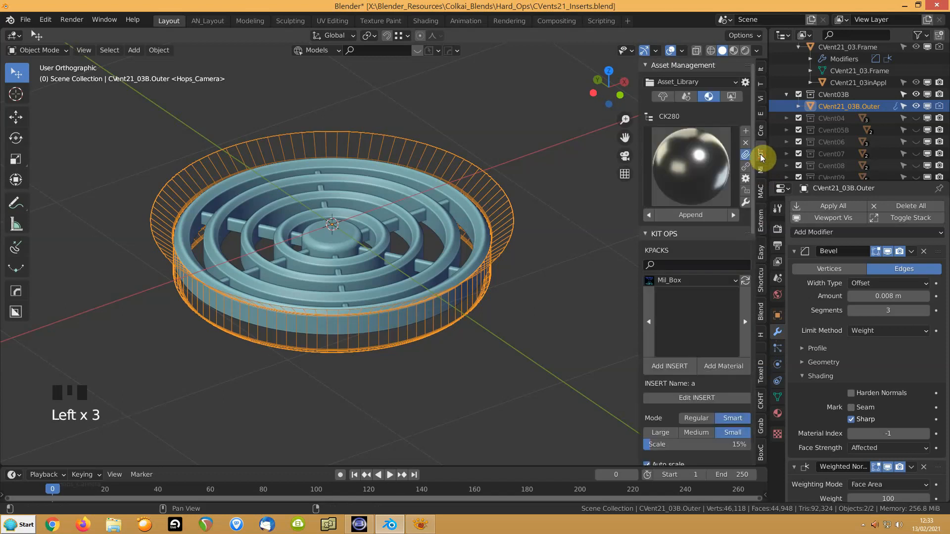
{"action": "left_click", "coordinate": [646, 65]}
{"action": "left_click", "coordinate": [690, 368]}
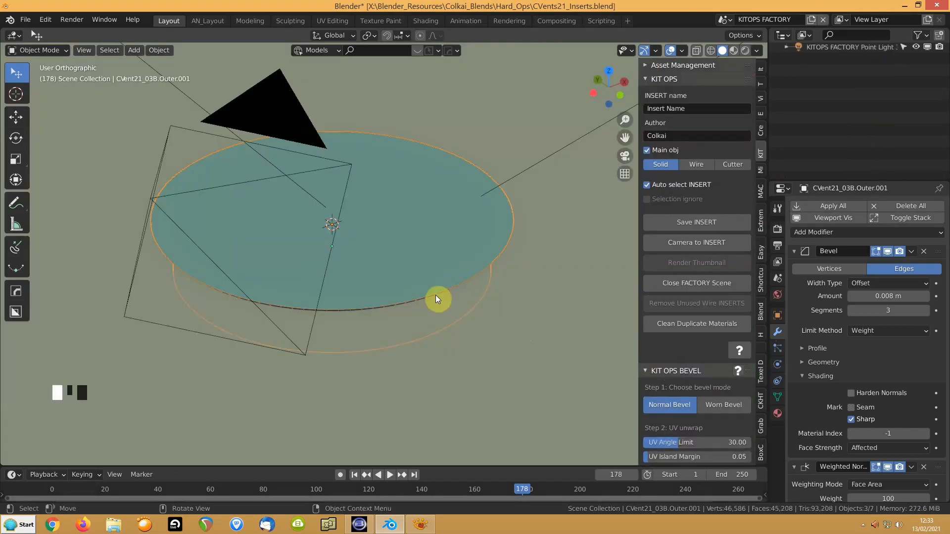
Make CVent21_03B.Outer.001 a Cutter of type Difference in the factory scene
{"action": "left_click", "coordinate": [435, 252]}
{"action": "left_click", "coordinate": [474, 244]}
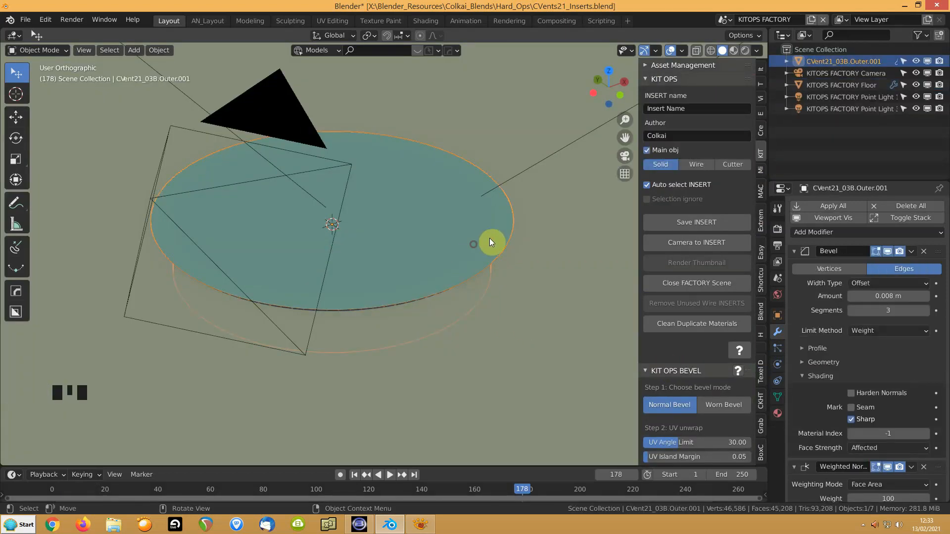
{"action": "left_click", "coordinate": [734, 165]}
{"action": "middle_click_drag", "start_coordinate": [480, 221], "coordinate": [462, 229]}
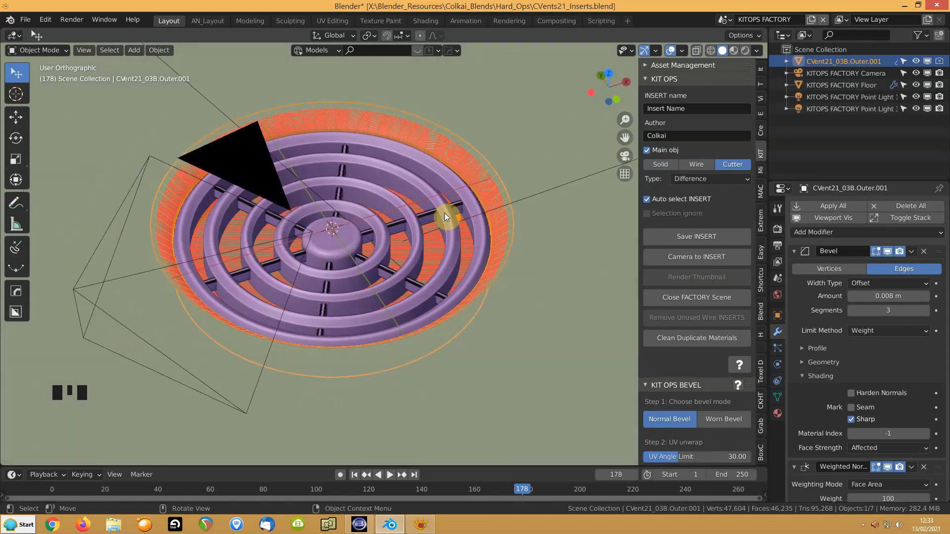
Check the KIT OPS object types of the inner grille and the spoke object in the cut vent
{"action": "left_click", "coordinate": [446, 216]}
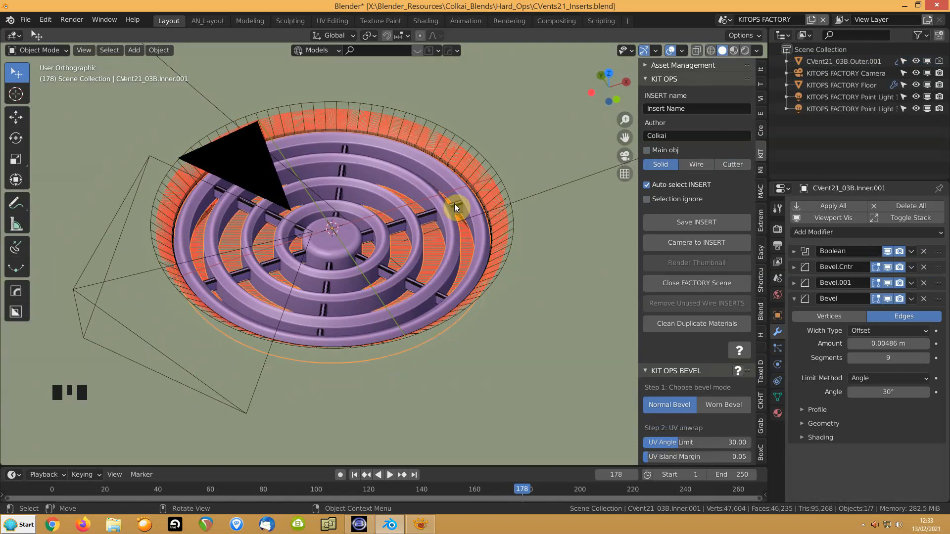
{"action": "left_click", "coordinate": [455, 207]}
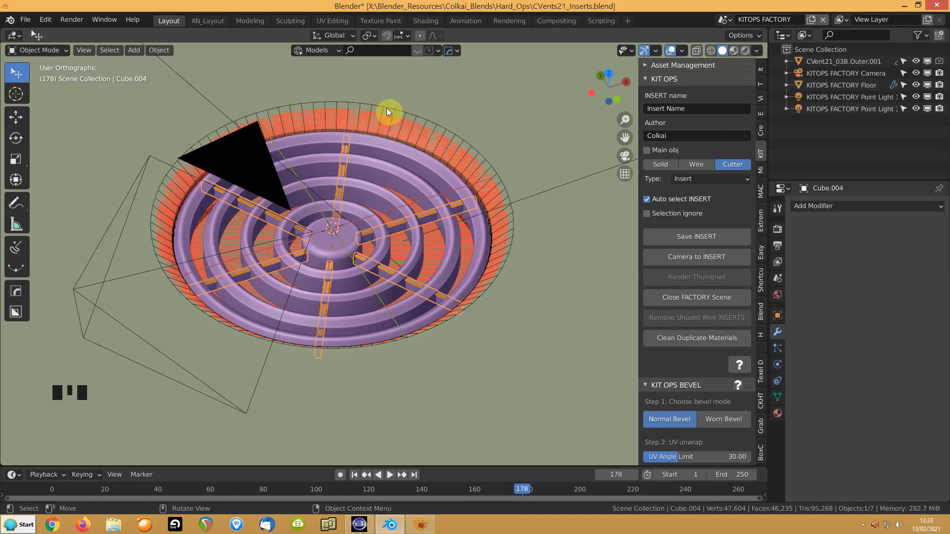
{"action": "middle_click_drag", "start_coordinate": [322, 235], "coordinate": [528, 247]}
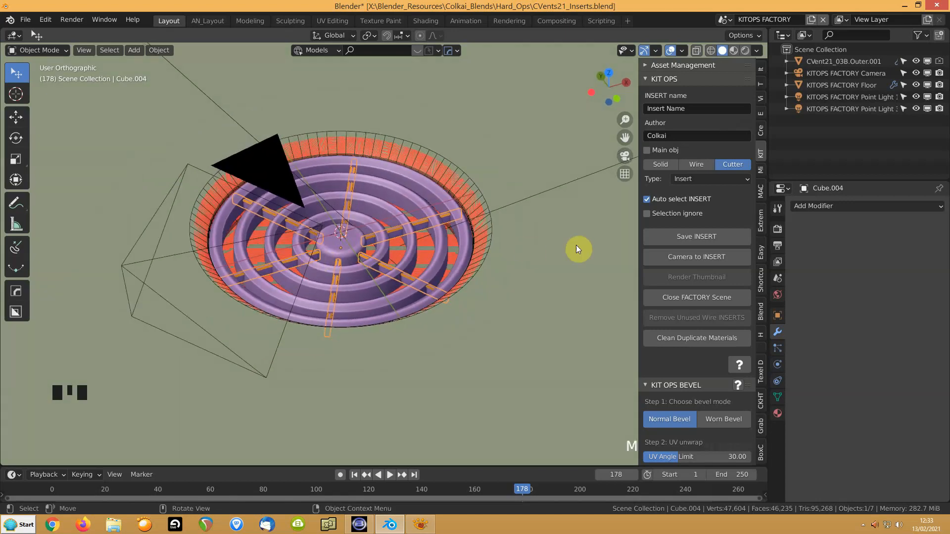
Aim the factory camera at the INSERT, lock the camera to the view, reframe the vent at an angle and switch to Material Preview shading
{"action": "left_click", "coordinate": [686, 258]}
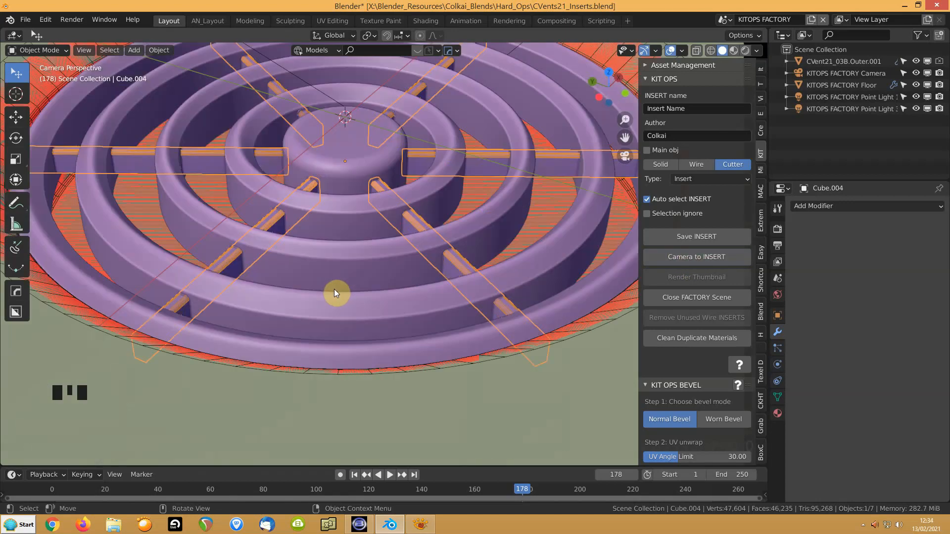
{"action": "scroll", "coordinate": [339, 286], "scroll_direction": "down", "scroll_amount": 4}
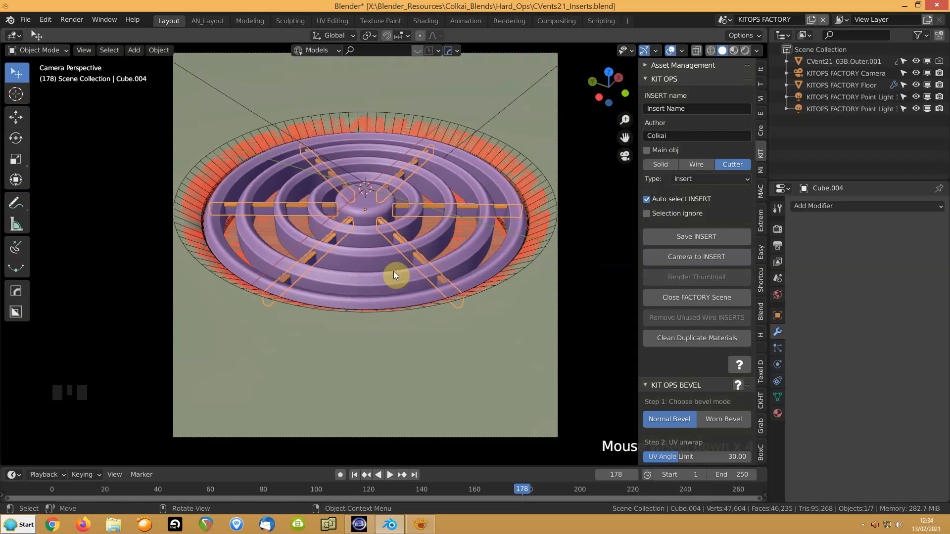
{"action": "left_click", "coordinate": [761, 98]}
{"action": "left_click", "coordinate": [708, 206]}
{"action": "mouse_move", "coordinate": [453, 251]}
{"action": "middle_mouse_down"}
{"action": "mouse_move", "coordinate": [435, 285]}
{"action": "mouse_move", "coordinate": [428, 282]}
{"action": "mouse_move", "coordinate": [445, 273]}
{"action": "middle_mouse_up"}
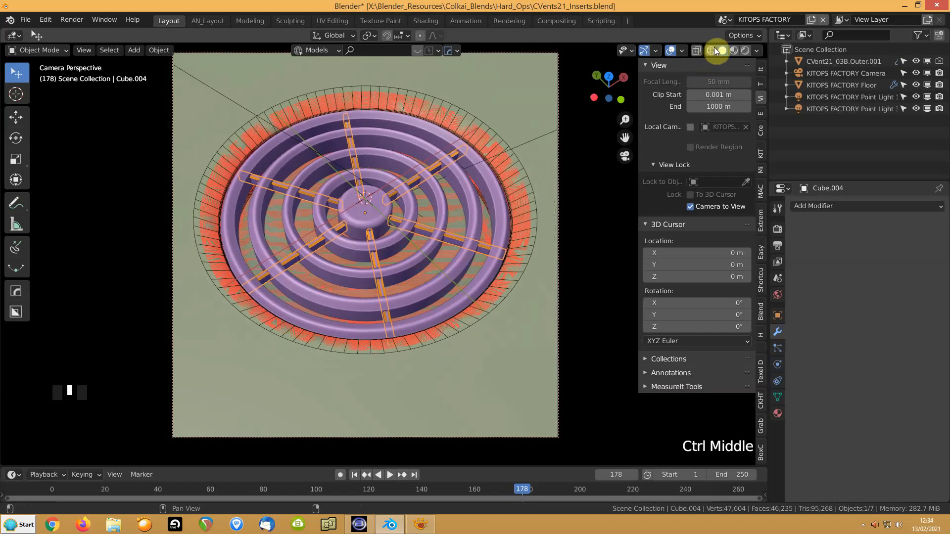
{"action": "key", "text": "z"}
{"action": "left_click", "coordinate": [408, 245]}
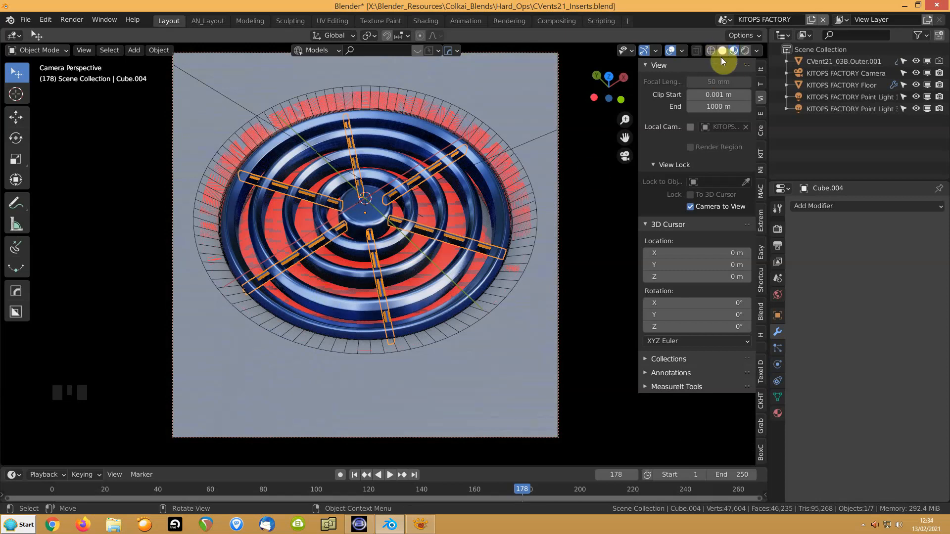
Expand CVent21_03B.Outer.001 in the object hierarchy and name the INSERT CVent03B
{"action": "left_click", "coordinate": [762, 154]}
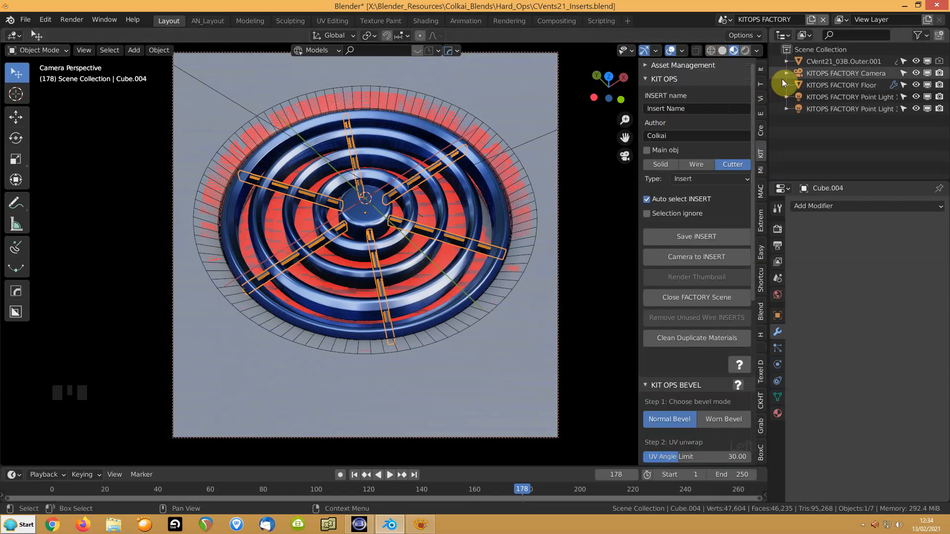
{"action": "left_click", "coordinate": [785, 61]}
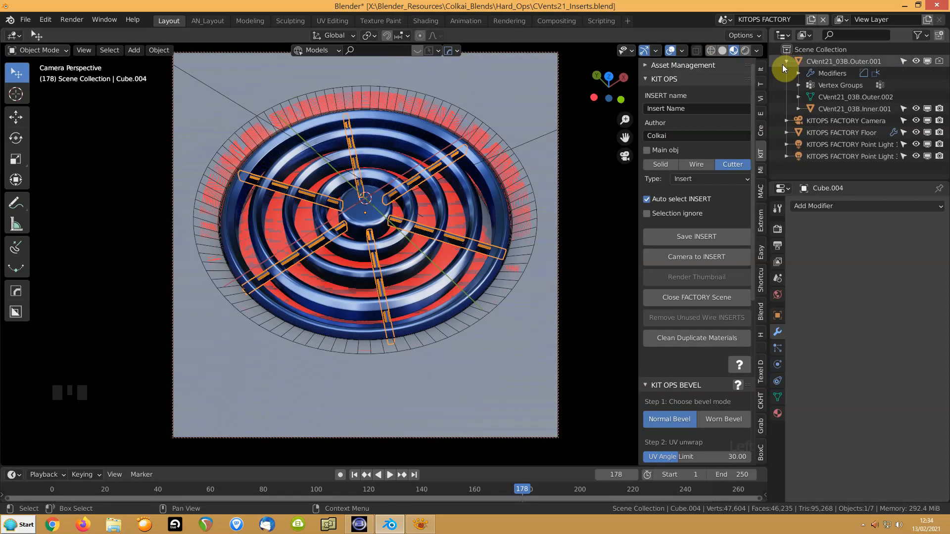
{"action": "left_click", "coordinate": [696, 108]}
{"action": "type", "text": "CVent03B"}
{"action": "key", "text": "Return"}
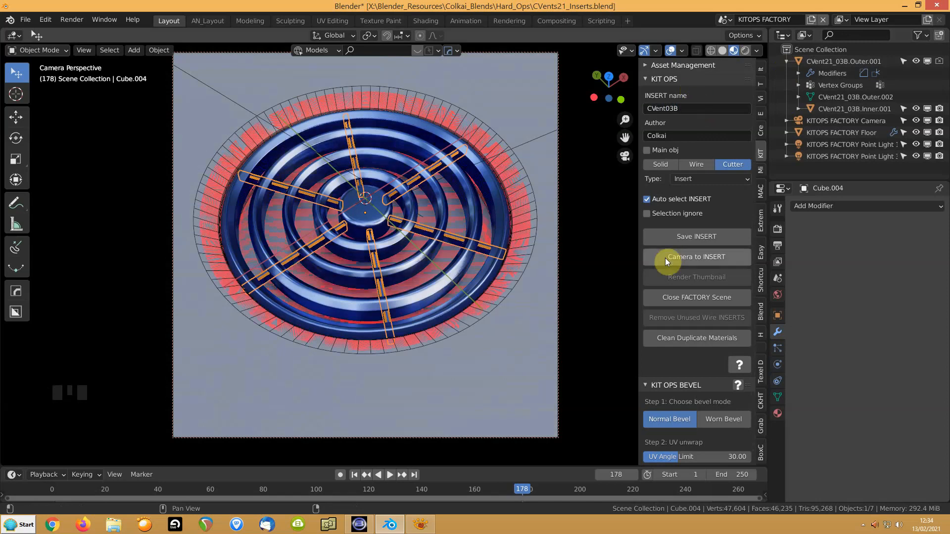
Save the INSERT as CVent03B.blend in the ColkaiMaster MyKpack01 folder
{"action": "left_click", "coordinate": [675, 237]}
{"action": "middle_click_drag", "start_coordinate": [285, 365], "coordinate": [313, 188]}
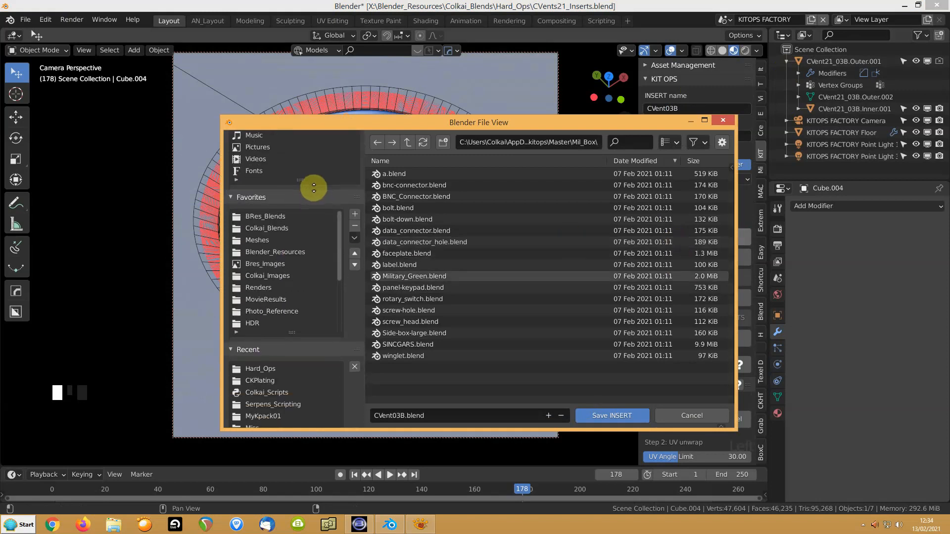
{"action": "left_click", "coordinate": [258, 382]}
{"action": "left_click", "coordinate": [407, 143]}
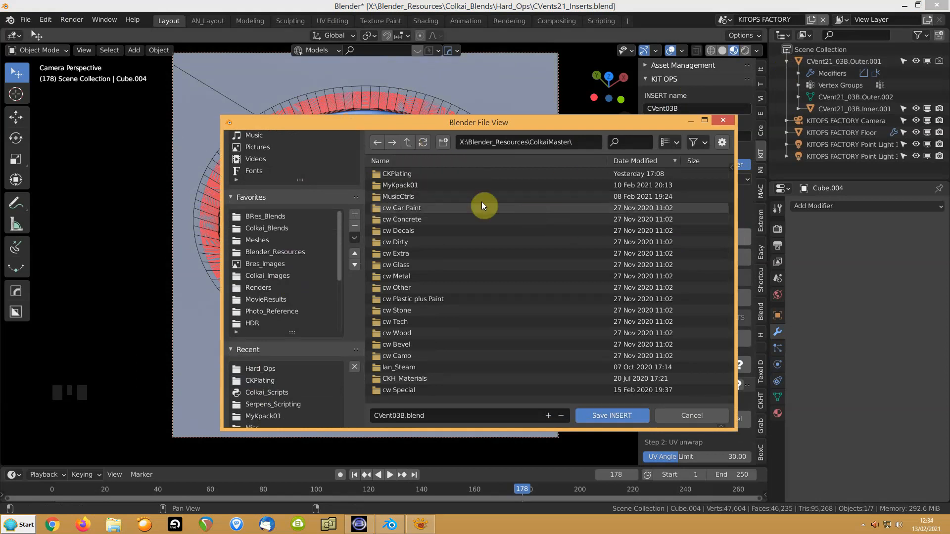
{"action": "double_click", "coordinate": [396, 186]}
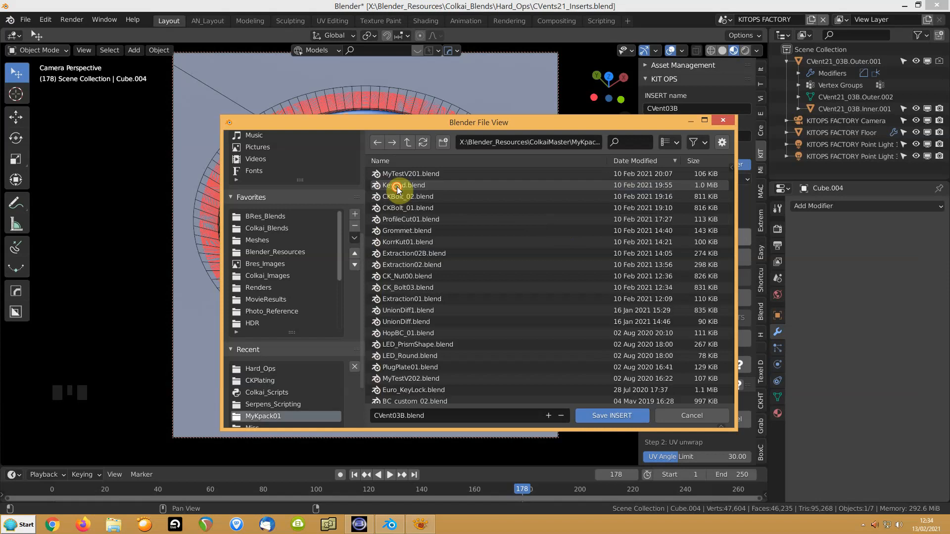
{"action": "left_click", "coordinate": [598, 419]}
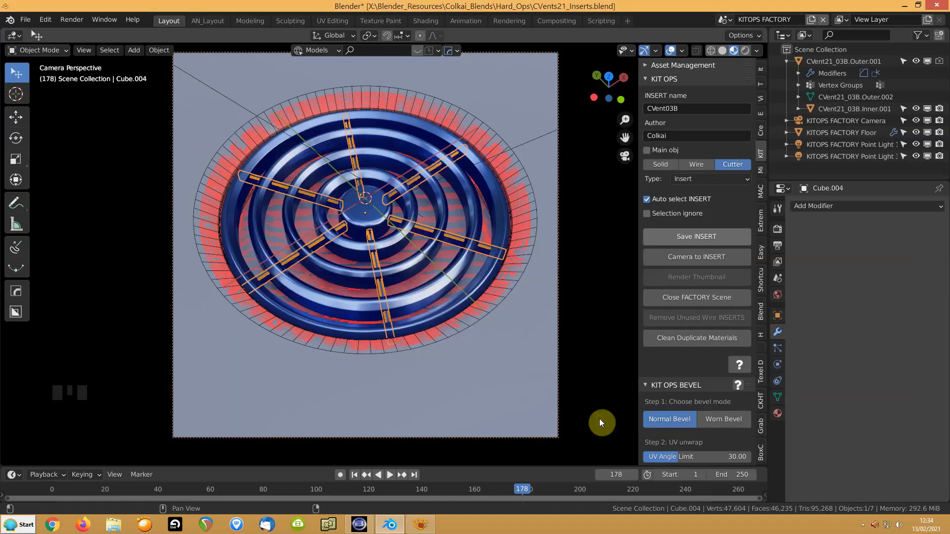
Render the thumbnail for the CVent03B INSERT and close the factory scene
{"action": "left_click", "coordinate": [680, 278]}
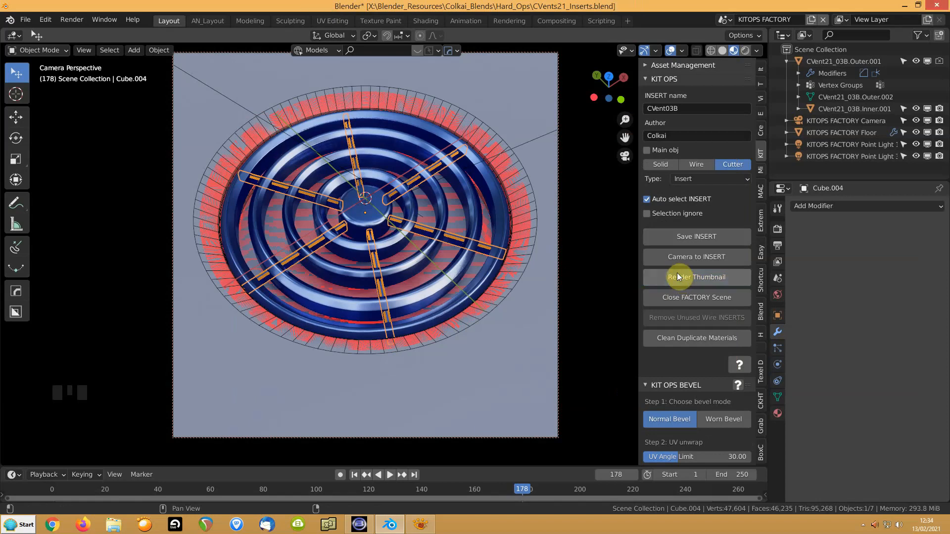
{"action": "left_click", "coordinate": [687, 299]}
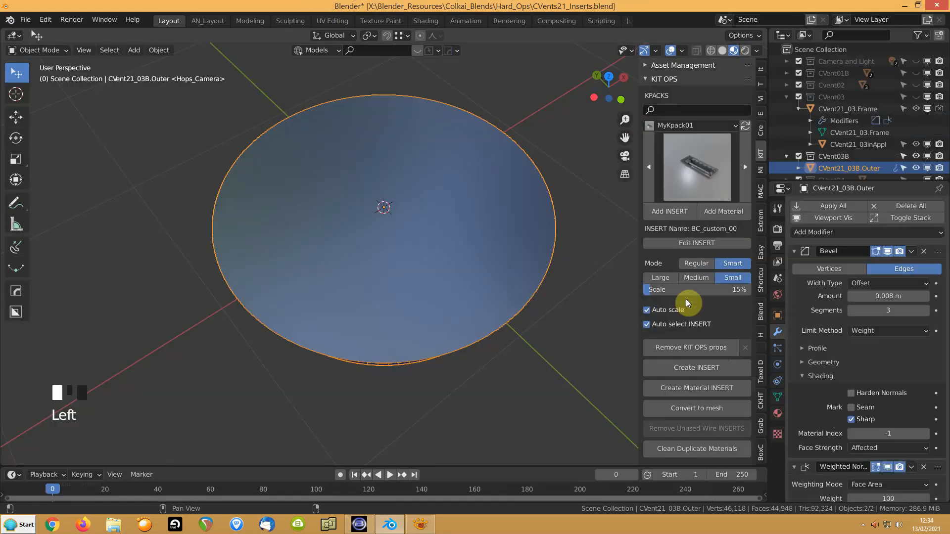
Set CVent21_03B.Outer back to wire shading in the original scene and inspect the vent grille inside it
{"action": "left_click", "coordinate": [319, 309]}
{"action": "left_click", "coordinate": [538, 232]}
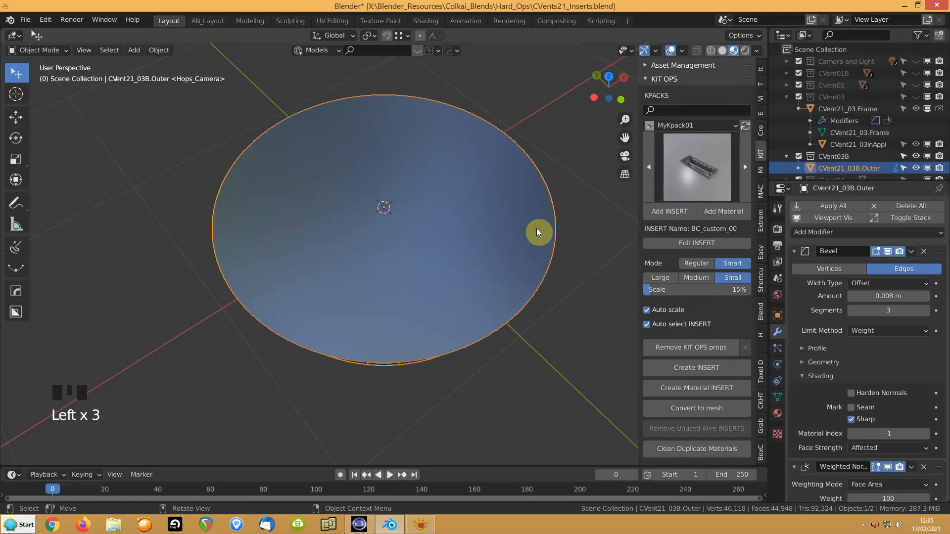
{"action": "key", "text": "q"}
{"action": "left_click", "coordinate": [531, 227]}
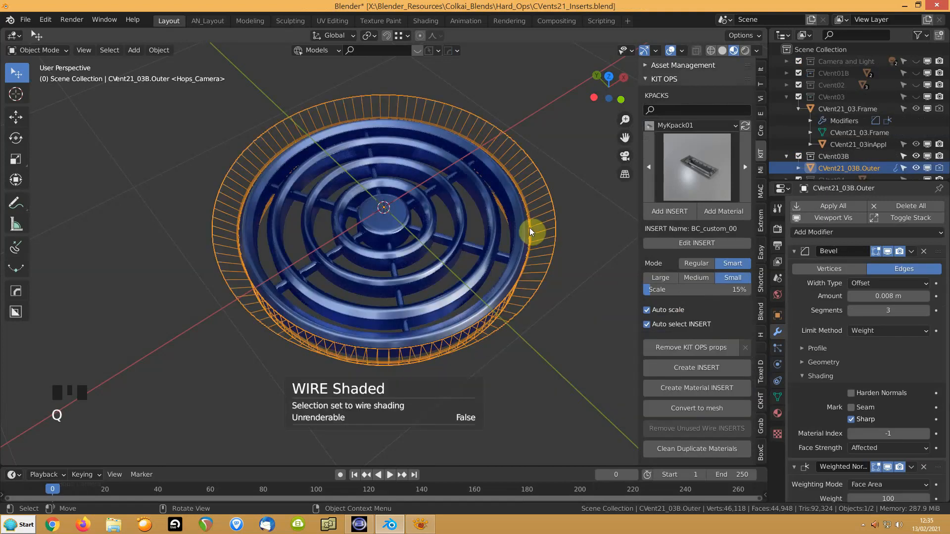
{"action": "key", "text": "n"}
{"action": "middle_click_drag", "start_coordinate": [488, 262], "coordinate": [463, 238]}
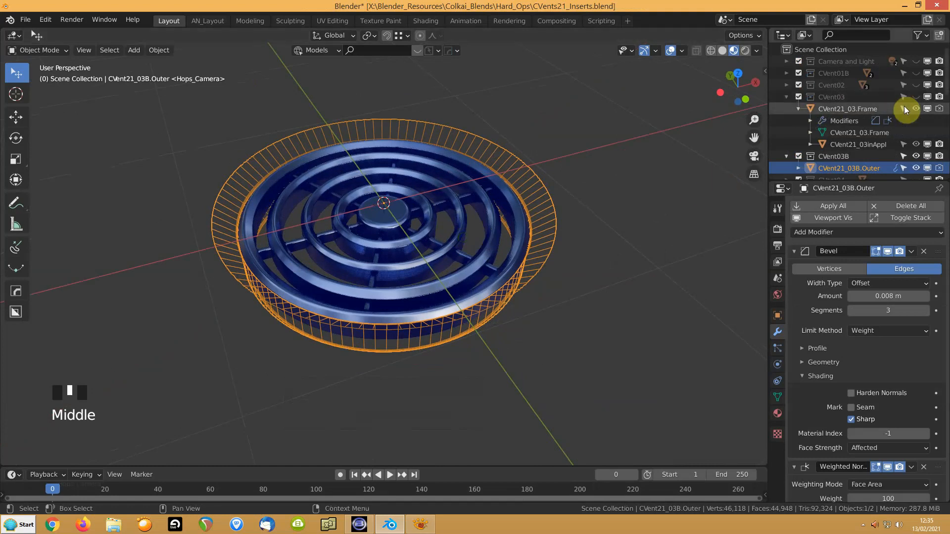
Hide the CVent03B collection, show the CVent04 collection and select CVent21_04.Frame
{"action": "left_click", "coordinate": [918, 98]}
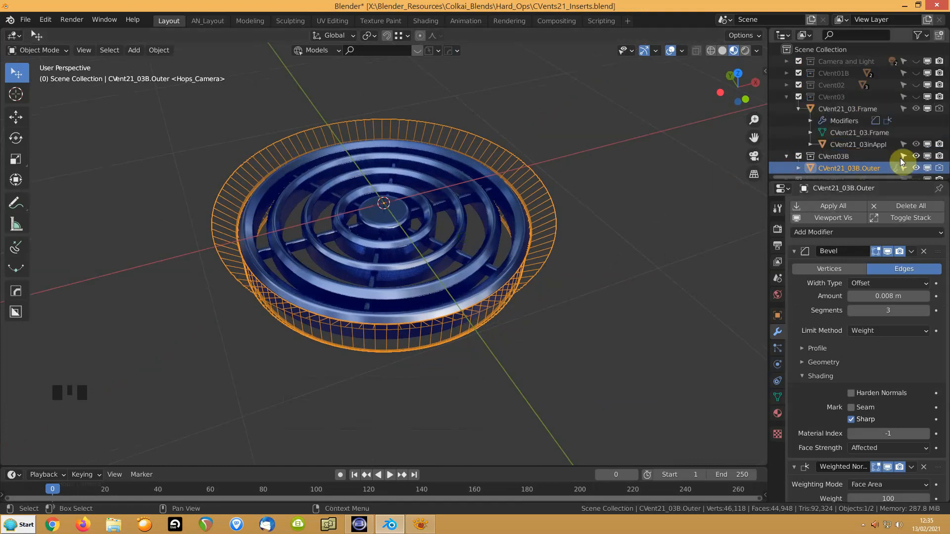
{"action": "left_click", "coordinate": [915, 157]}
{"action": "scroll", "coordinate": [914, 155], "scroll_direction": "down", "scroll_amount": 3}
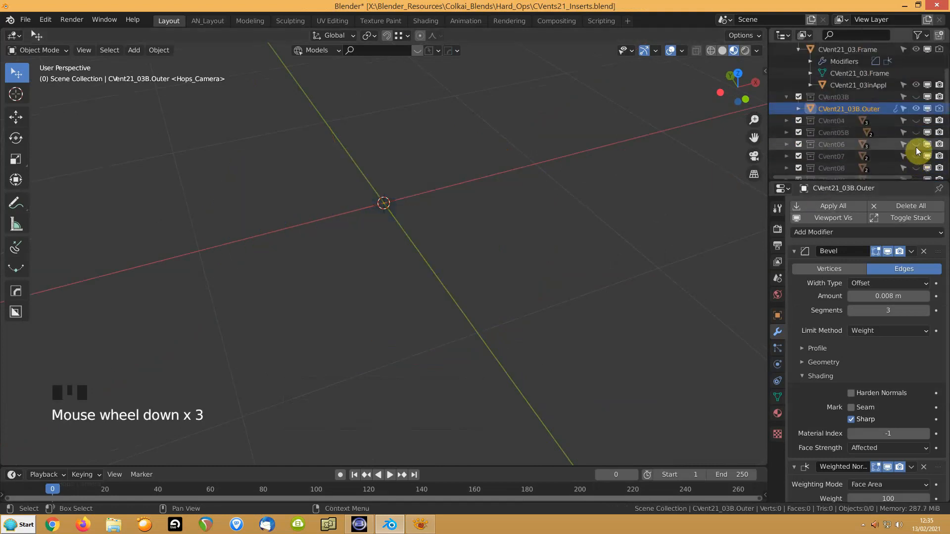
{"action": "left_click", "coordinate": [917, 120]}
{"action": "double_click", "coordinate": [559, 223]}
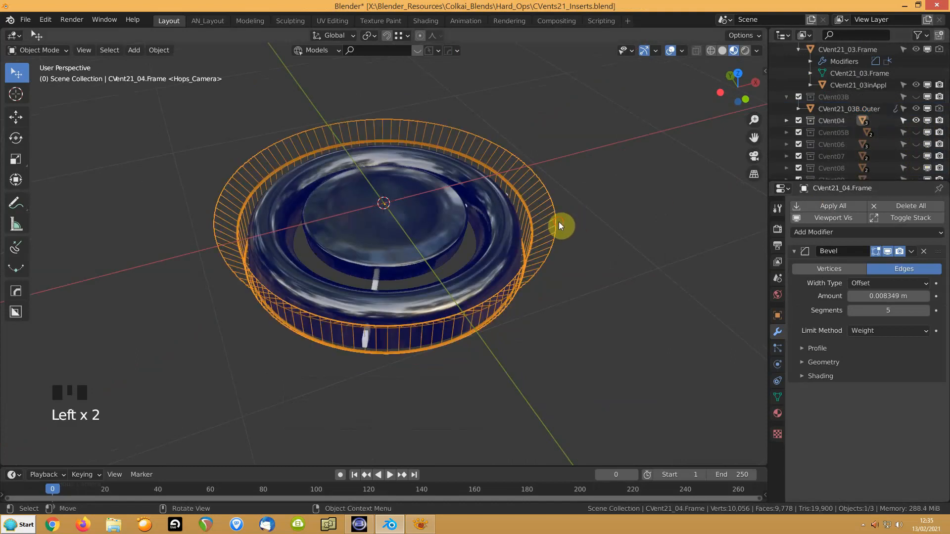
Bring up the transform values of CVent21_04.Frame and snap it to the 3D cursor
{"action": "key", "text": "n"}
{"action": "left_click", "coordinate": [762, 74]}
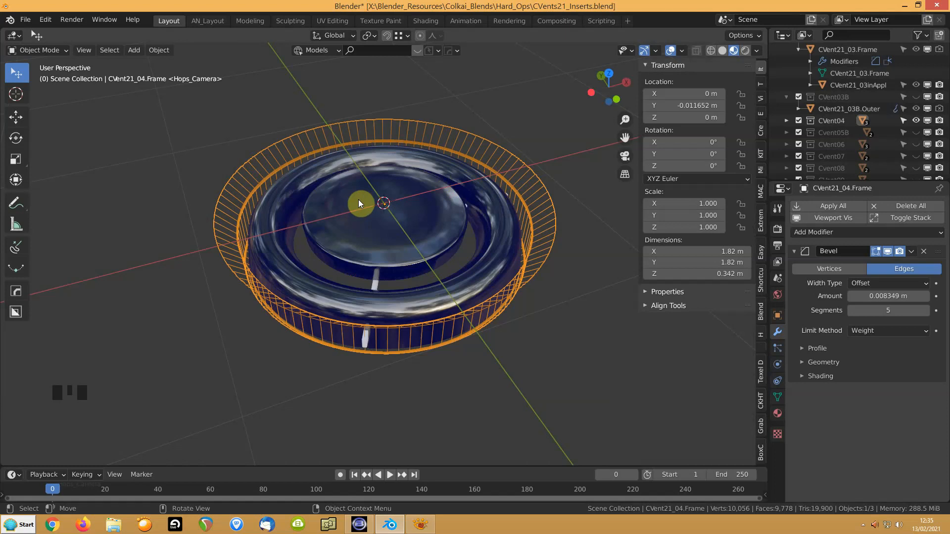
{"action": "key", "text": "shift+s"}
{"action": "key", "text": "KP_8"}
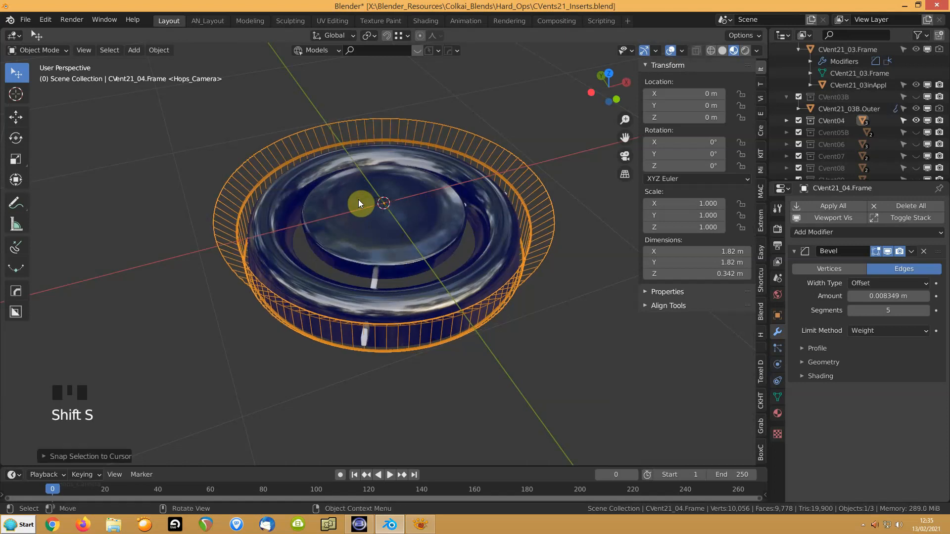
Select the spoke object CVent21_04.InnerDet under the vent ring and apply its object transform
{"action": "middle_click_drag", "start_coordinate": [355, 206], "coordinate": [310, 269]}
{"action": "left_click", "coordinate": [352, 218]}
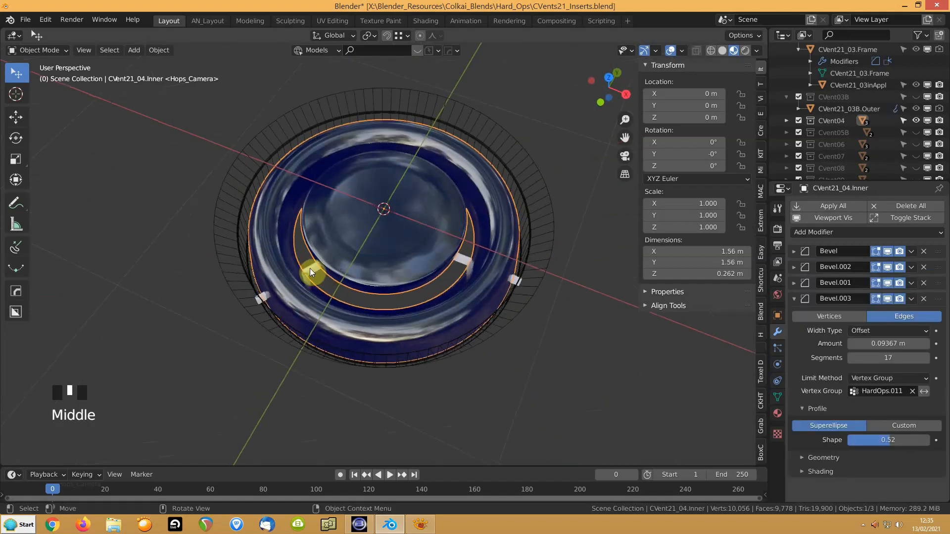
{"action": "left_click", "coordinate": [309, 269]}
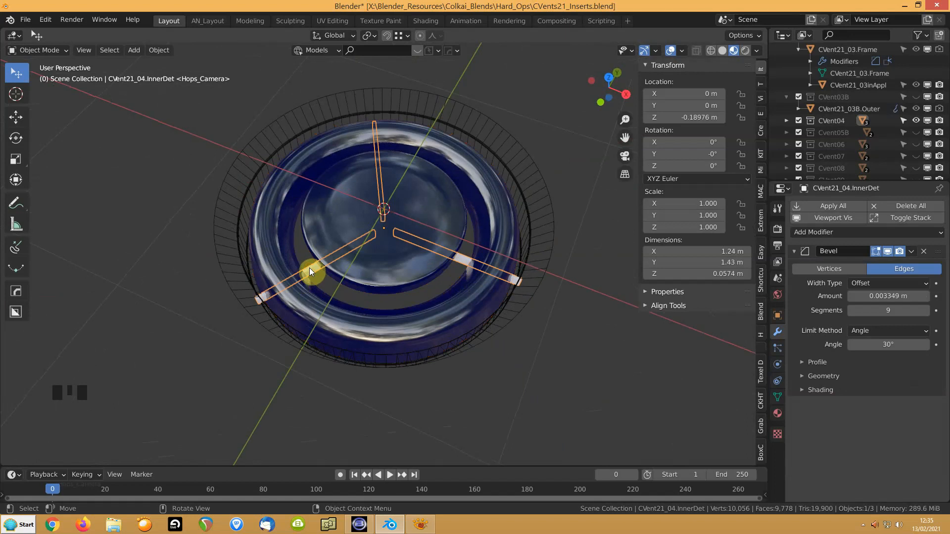
{"action": "key", "text": "ctrl+a"}
{"action": "left_click", "coordinate": [310, 268]}
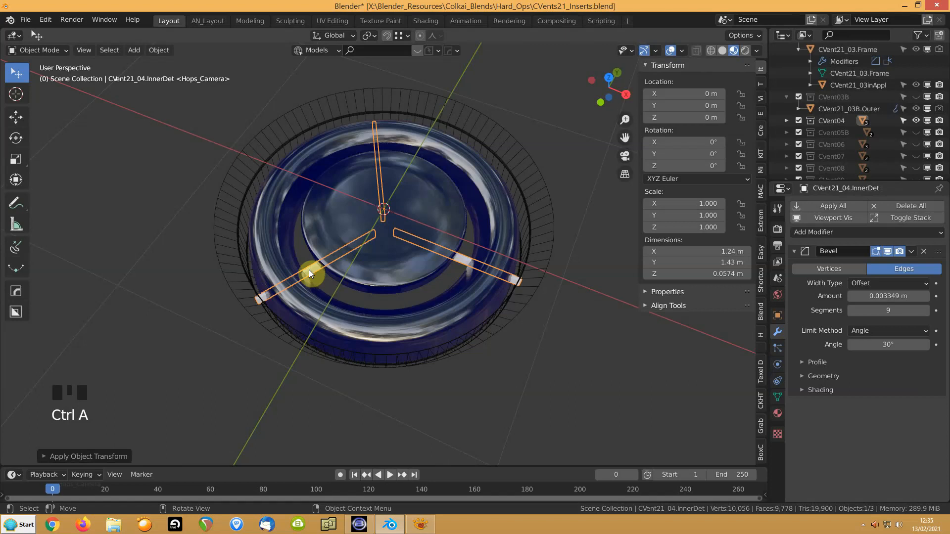
Walk up the parent hierarchy from CVent21_04.InnerDet to check that it leads to CVent21_04.Frame
{"action": "middle_click_drag", "start_coordinate": [319, 221], "coordinate": [408, 256]}
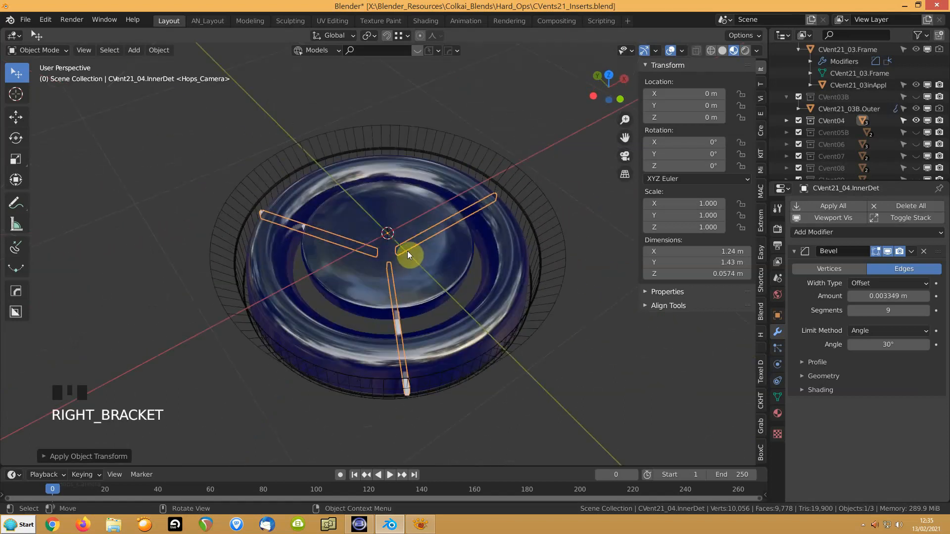
{"action": "key", "text": "bracketleft"}
{"action": "key", "text": "bracketleft"}
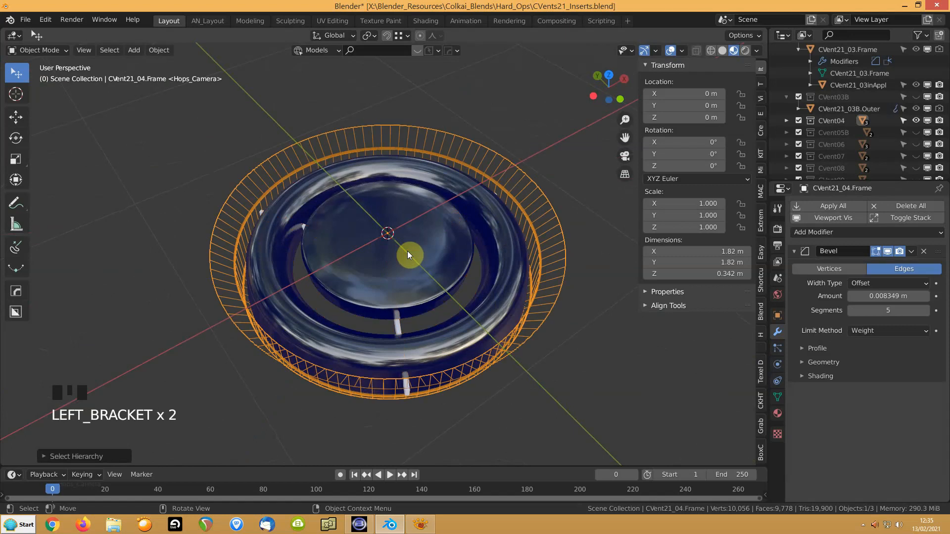
{"action": "left_click", "coordinate": [397, 323]}
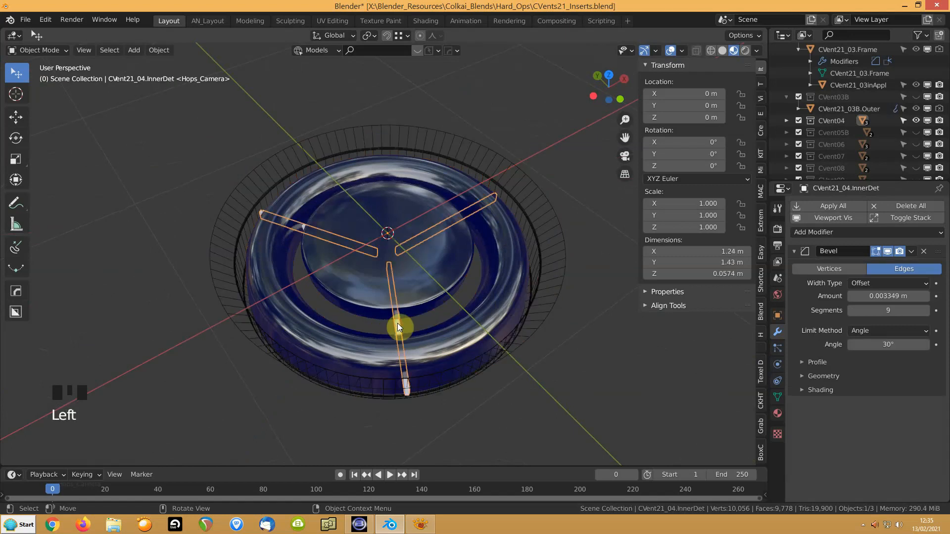
{"action": "key", "text": "bracketleft"}
{"action": "key", "text": "bracketleft"}
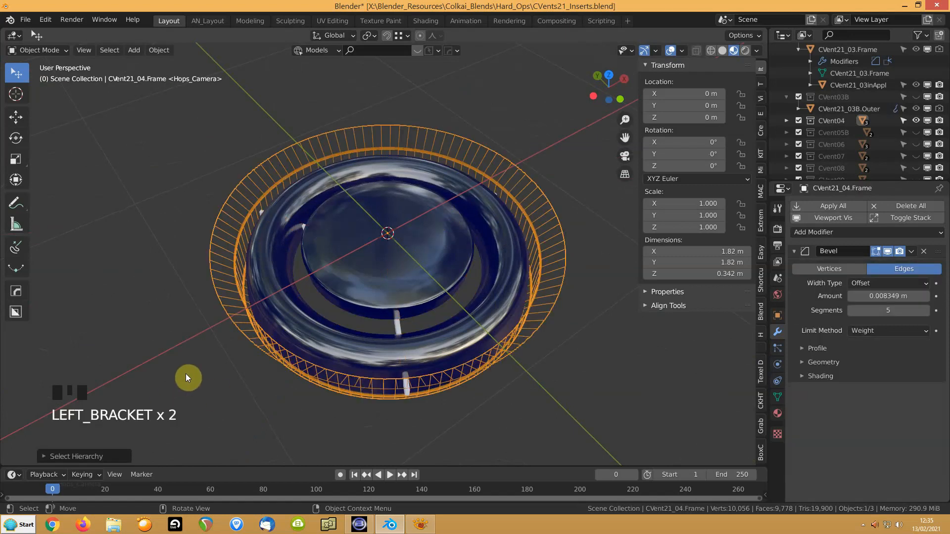
Assign Material.007 to the spoke object CVent21_04.InnerDet and deselect it
{"action": "left_click", "coordinate": [399, 327]}
{"action": "key", "text": "alt+m"}
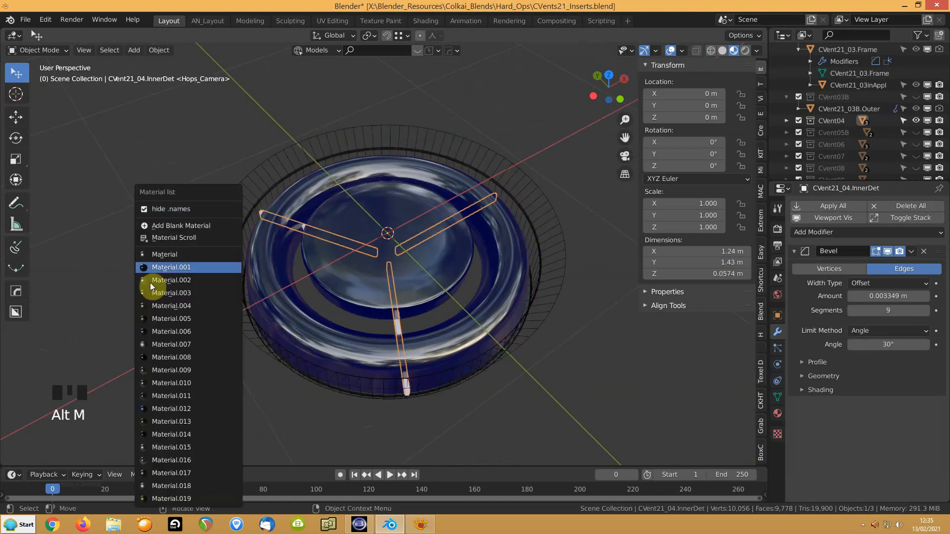
{"action": "left_click", "coordinate": [154, 344]}
{"action": "left_click", "coordinate": [159, 284]}
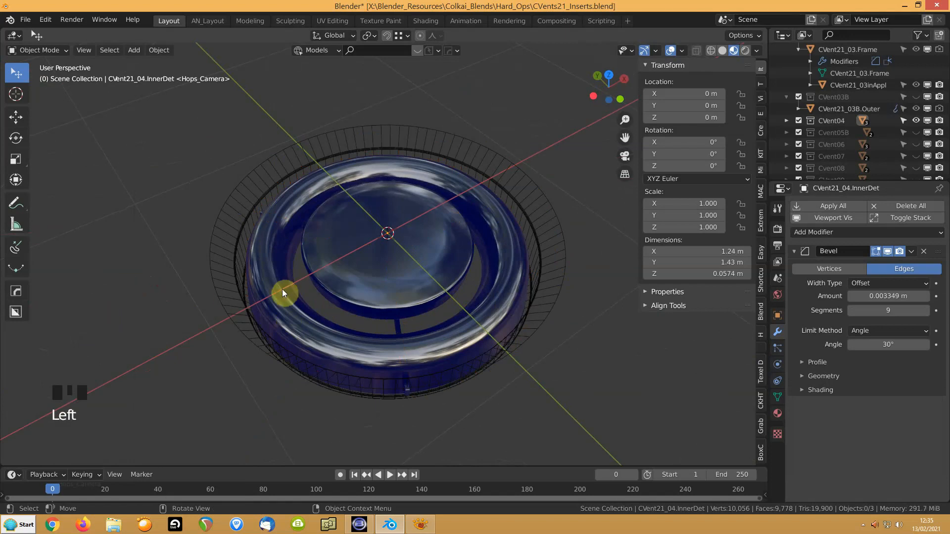
Assign Material.003 to CVent21_04.Inner, deselect it and view the result from farther away
{"action": "middle_click_drag", "start_coordinate": [283, 316], "coordinate": [283, 319]}
{"action": "left_click", "coordinate": [290, 328]}
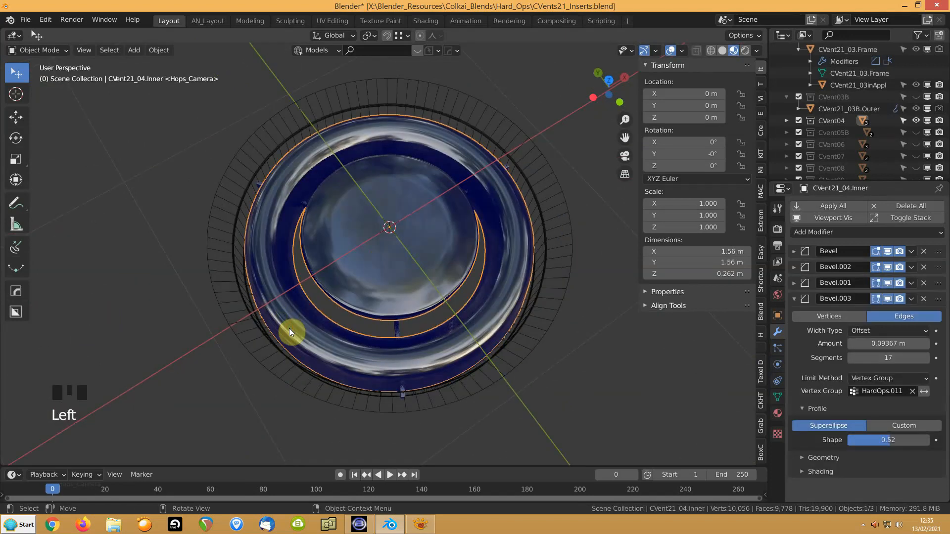
{"action": "key", "text": "alt+m"}
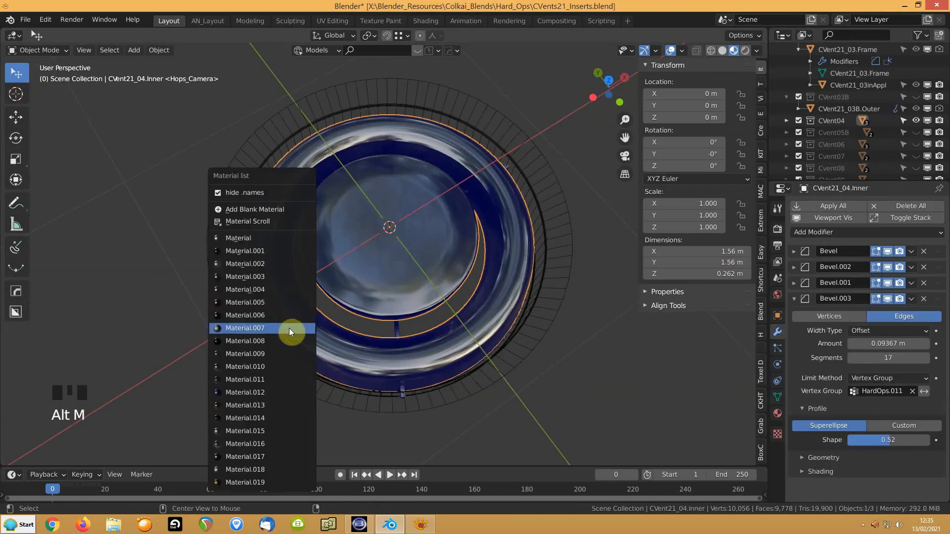
{"action": "left_click", "coordinate": [246, 275]}
{"action": "left_click", "coordinate": [193, 332]}
{"action": "middle_click_drag", "start_coordinate": [193, 332], "coordinate": [260, 296]}
{"action": "scroll", "coordinate": [287, 285], "scroll_direction": "down", "scroll_amount": 3}
Select CVent21_04.Frame and look through the remaining vent collections in the scene hierarchy
{"action": "left_click", "coordinate": [292, 256]}
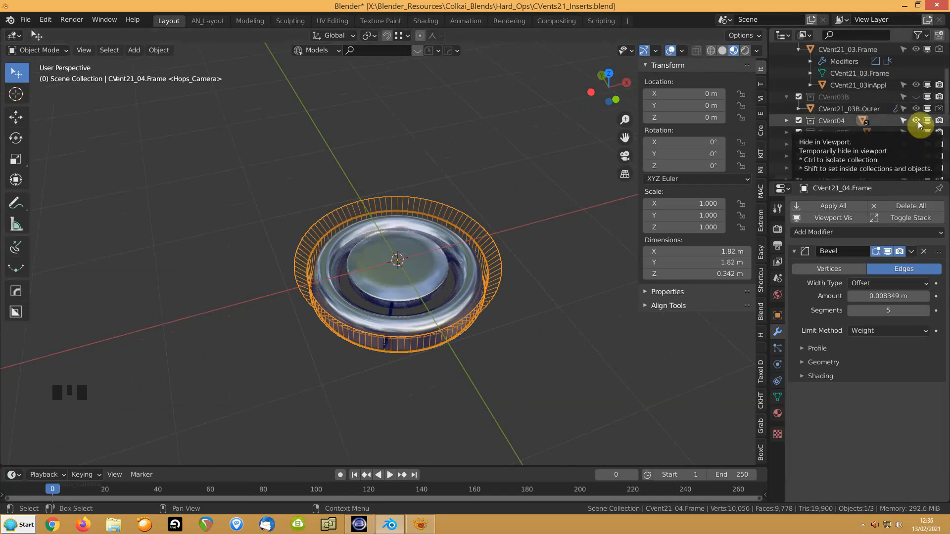
{"action": "scroll", "coordinate": [795, 157], "scroll_direction": "down", "scroll_amount": 5}
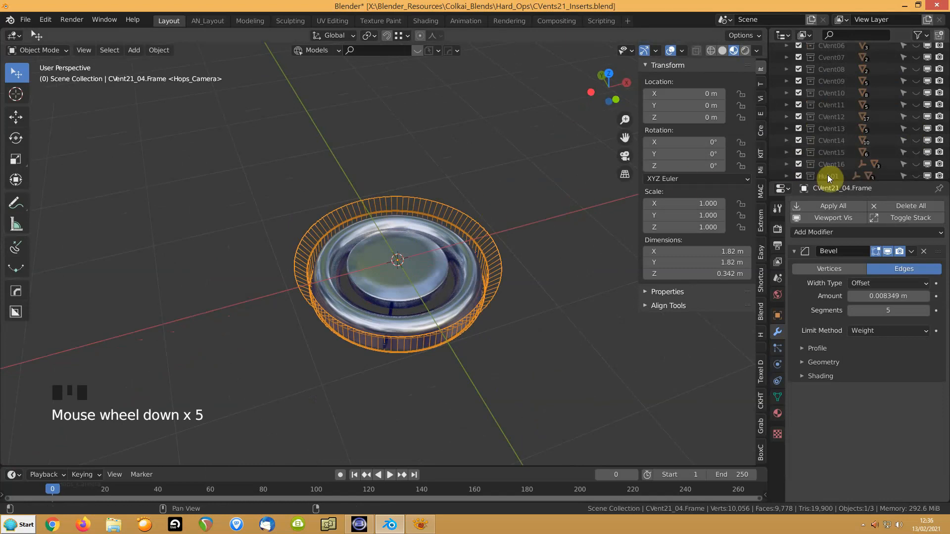
{"action": "scroll", "coordinate": [915, 126], "scroll_direction": "up", "scroll_amount": 4}
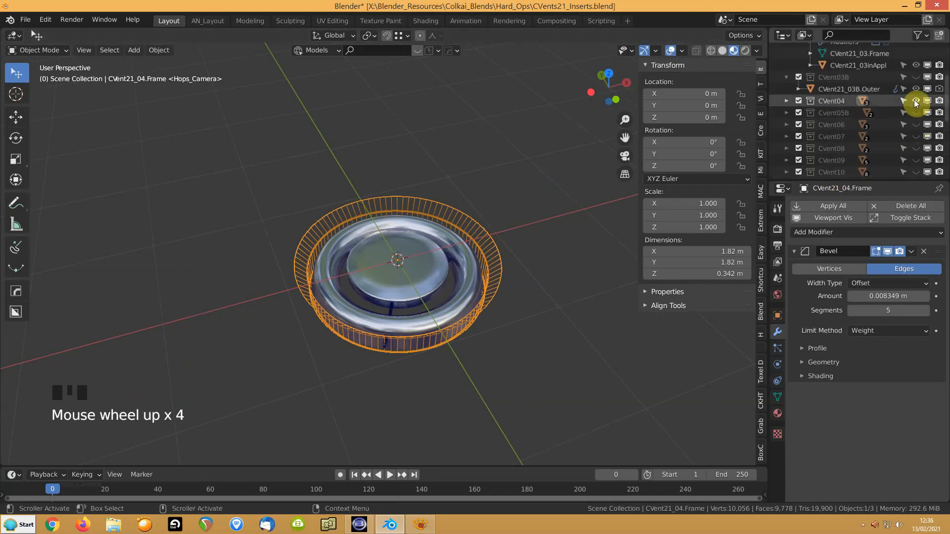
Hide the CVent04 collection and briefly show the CVent16 collection to examine its contents
{"action": "left_click", "coordinate": [914, 92]}
{"action": "scroll", "coordinate": [890, 155], "scroll_direction": "down", "scroll_amount": 7}
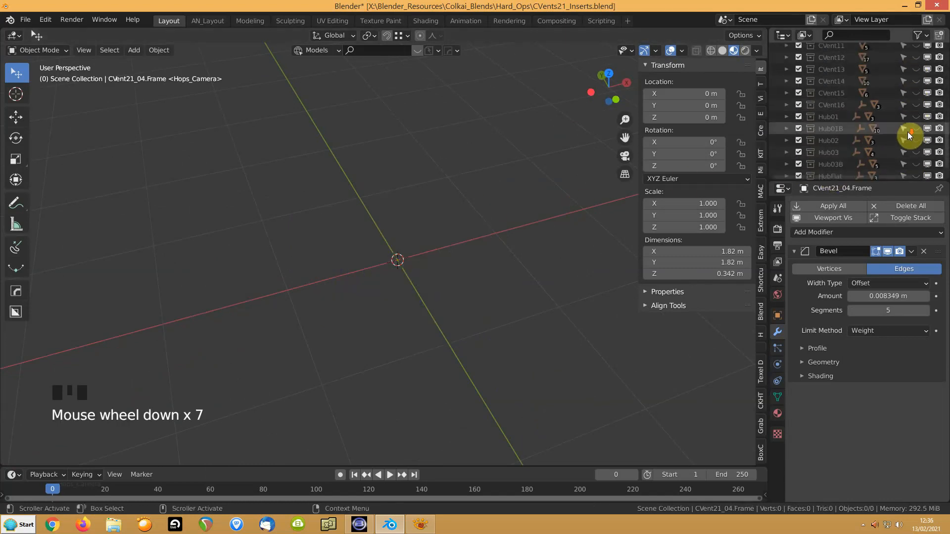
{"action": "scroll", "coordinate": [890, 156], "scroll_direction": "down", "scroll_amount": 3}
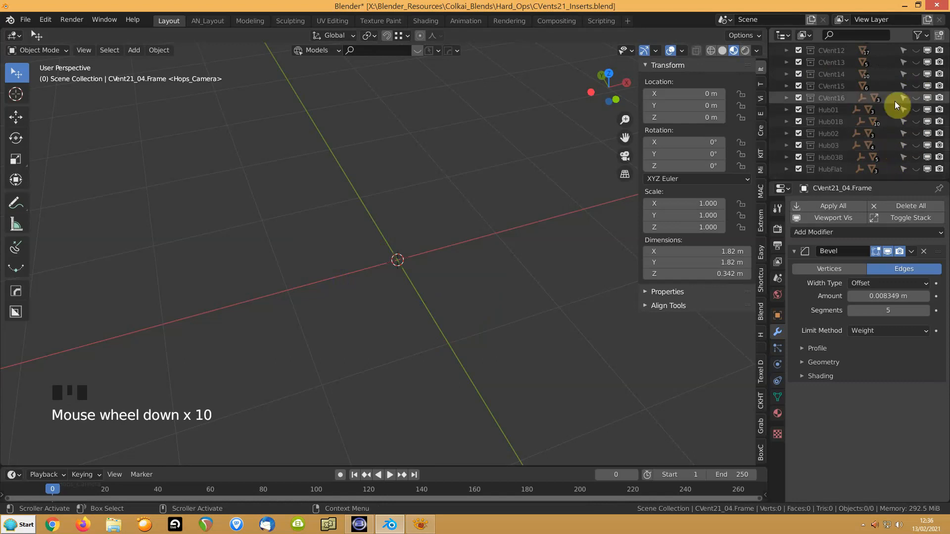
{"action": "left_click", "coordinate": [913, 97]}
{"action": "left_click", "coordinate": [913, 97]}
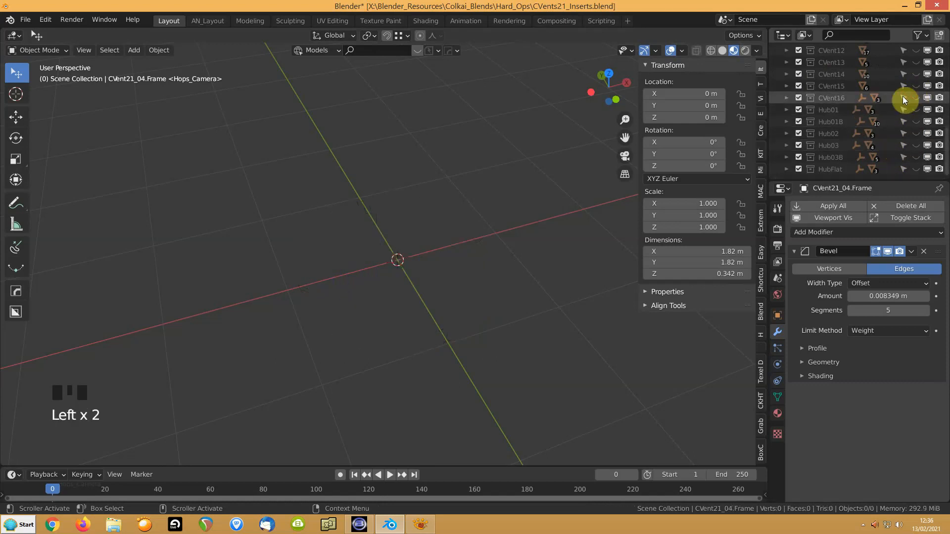
Open Decals_Colkai21.blend without saving the changes to CVents21_Inserts
{"action": "left_click", "coordinate": [25, 19]}
{"action": "left_click", "coordinate": [31, 45]}
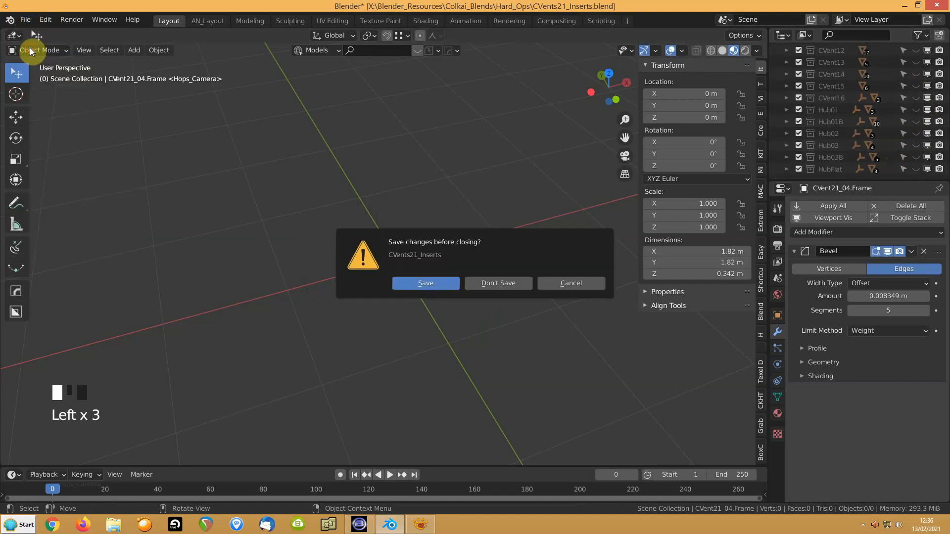
{"action": "left_click", "coordinate": [521, 290]}
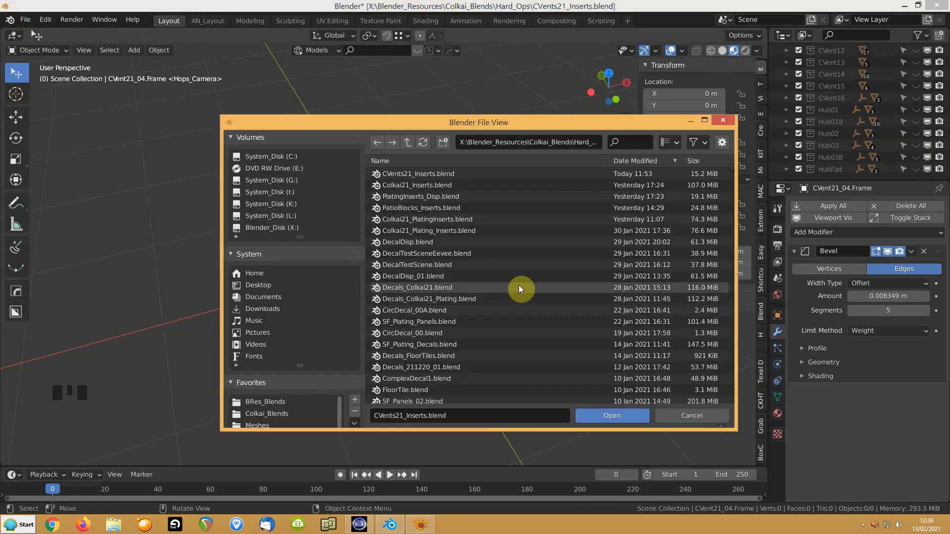
{"action": "double_click", "coordinate": [486, 287]}
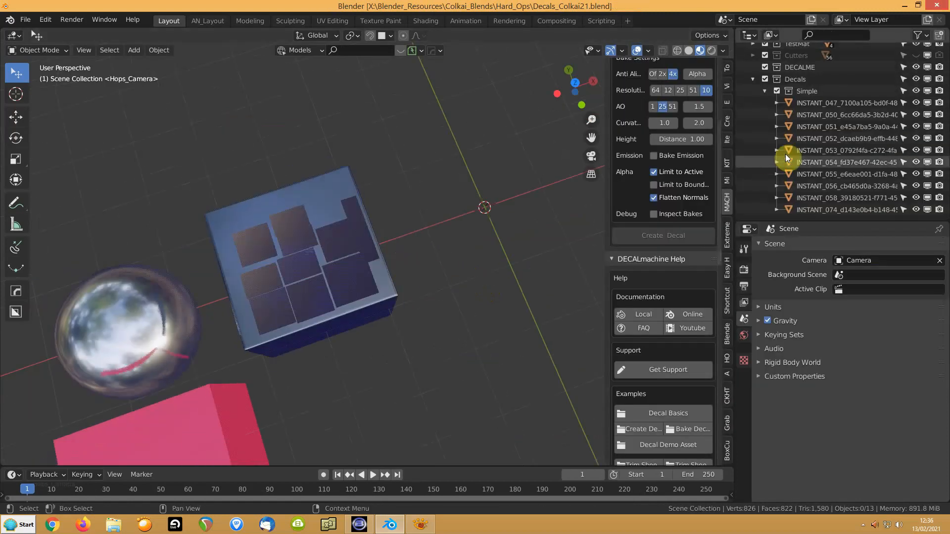
Hide the DECALME, Simple and TestMat collections and show the DetailDecals collection
{"action": "left_click_drag", "start_coordinate": [916, 69], "coordinate": [916, 90]}
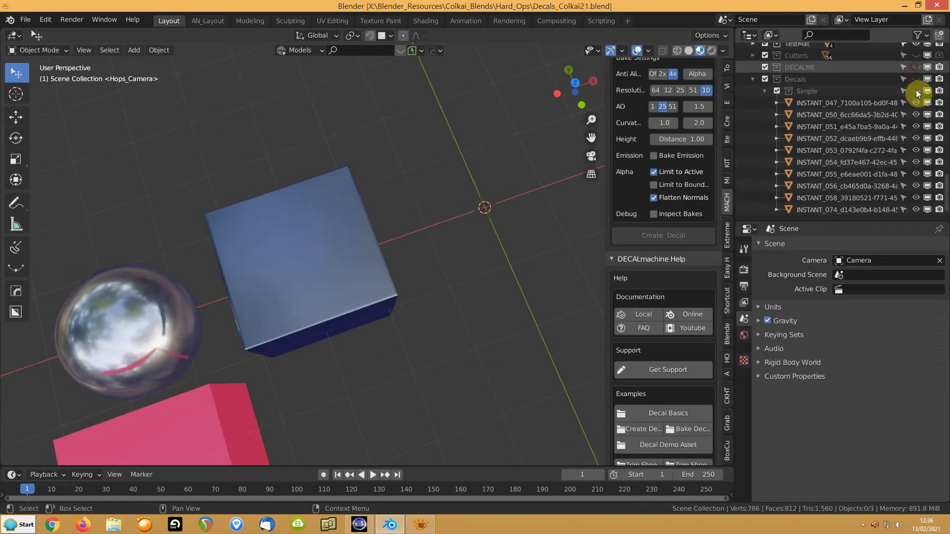
{"action": "scroll", "coordinate": [907, 89], "scroll_direction": "up", "scroll_amount": 4}
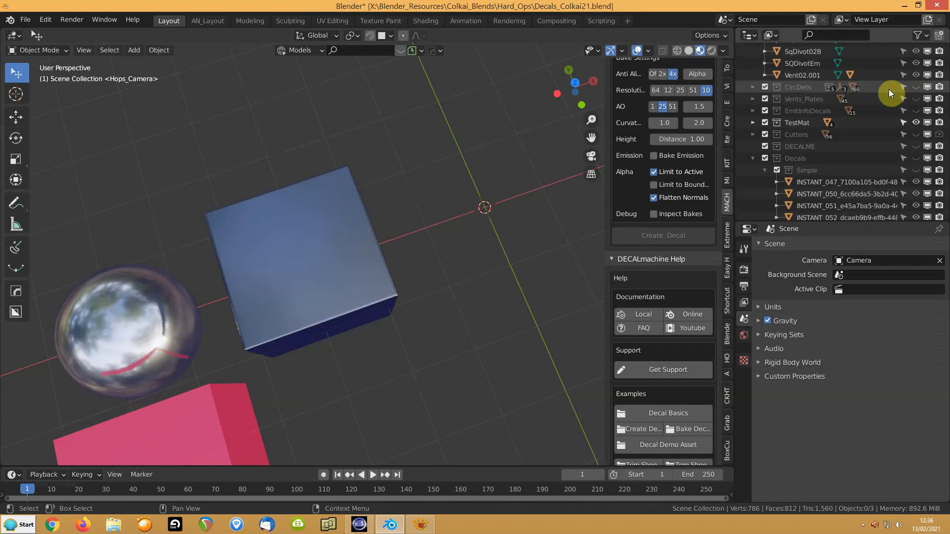
{"action": "left_click", "coordinate": [916, 122]}
{"action": "scroll", "coordinate": [916, 123], "scroll_direction": "up", "scroll_amount": 8}
{"action": "scroll", "coordinate": [916, 126], "scroll_direction": "up", "scroll_amount": 10}
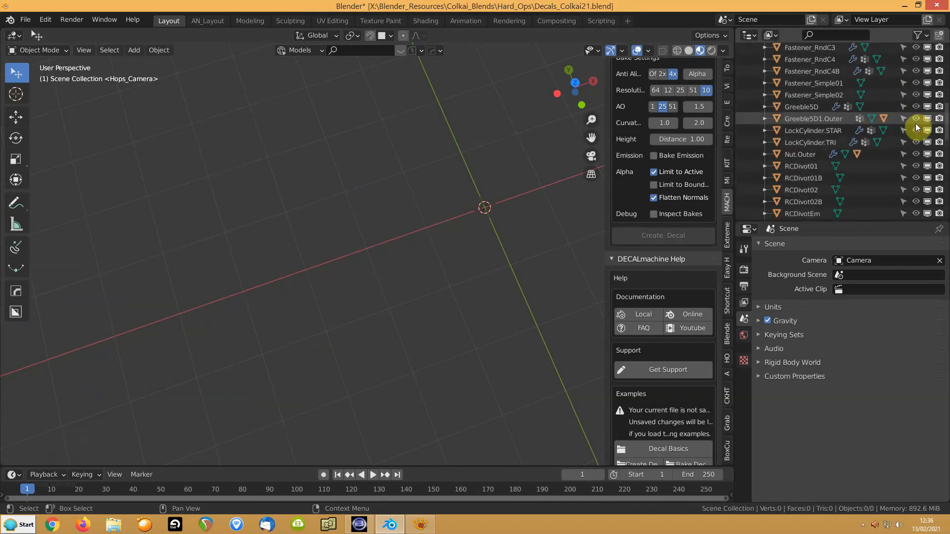
{"action": "scroll", "coordinate": [916, 125], "scroll_direction": "up", "scroll_amount": 10}
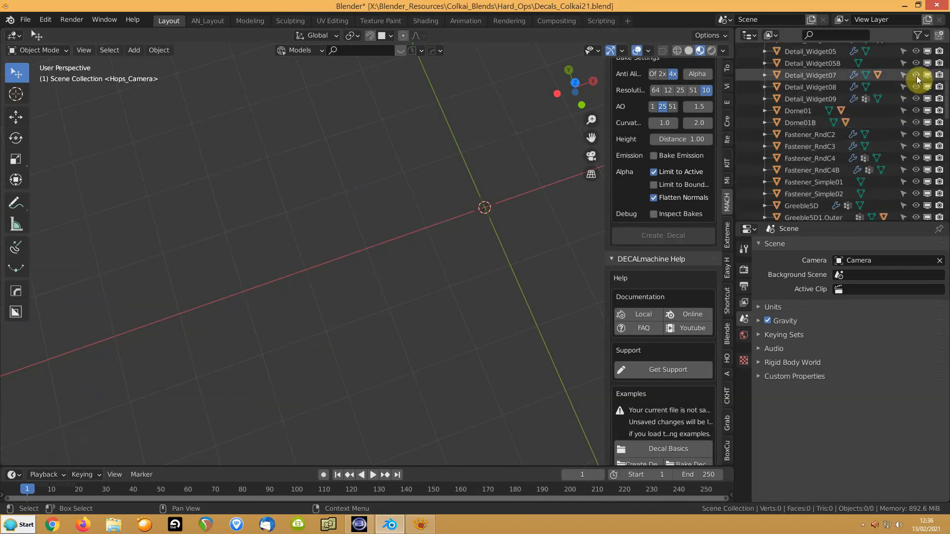
{"action": "left_click", "coordinate": [917, 88]}
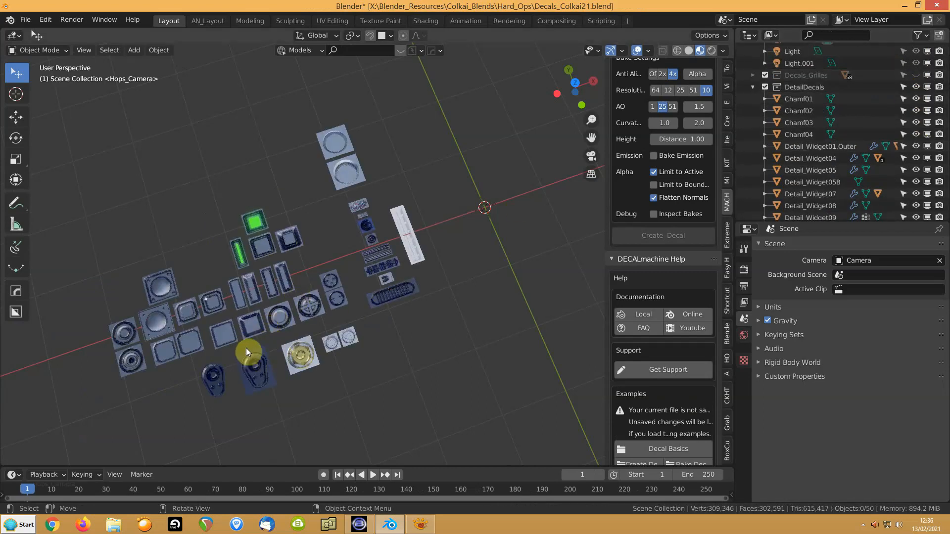
Locate the teardrop-shaped greeble decal in the layout, frame it closely and select its outer plate Greeble5D1.Outer
{"action": "left_click", "coordinate": [132, 367]}
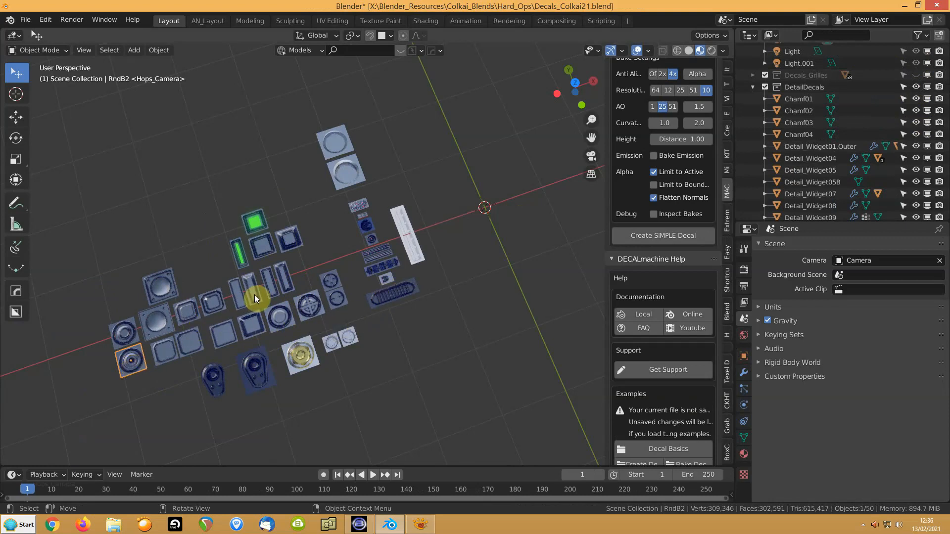
{"action": "left_click", "coordinate": [257, 374]}
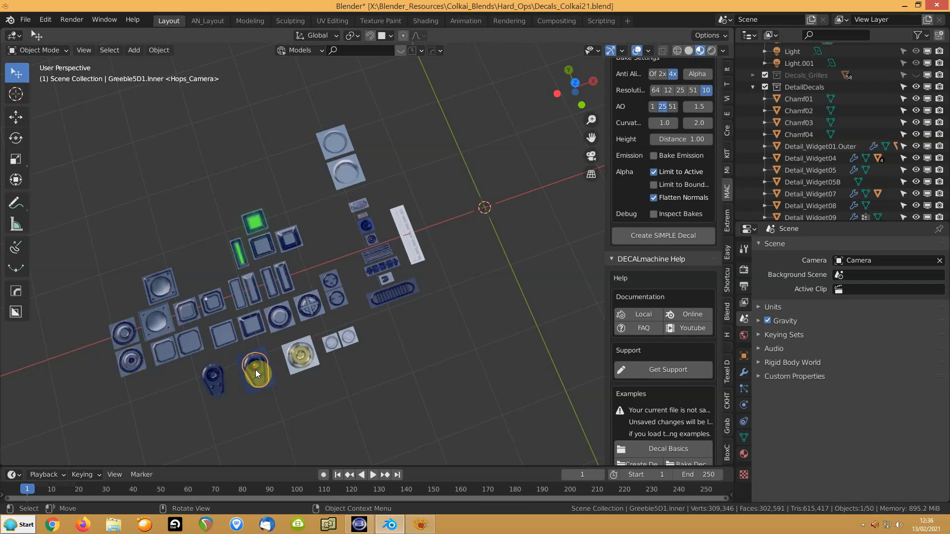
{"action": "key", "text": "KP_Decimal"}
{"action": "middle_click_drag", "start_coordinate": [270, 341], "coordinate": [243, 311]}
{"action": "left_click", "coordinate": [242, 312]}
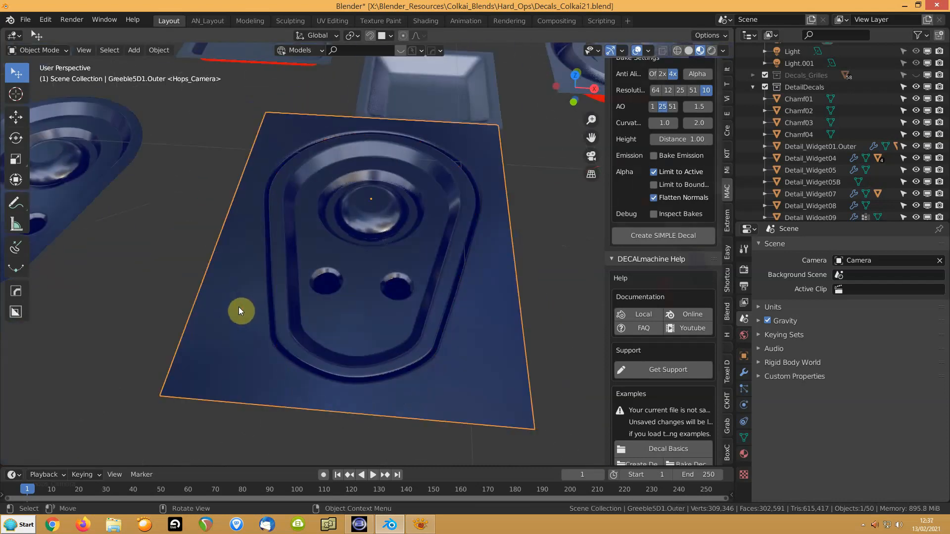
Enter Edit Mode on Greeble5D1.Outer with face selection and select the four flat faces surrounding the recess
{"action": "key", "text": "Tab"}
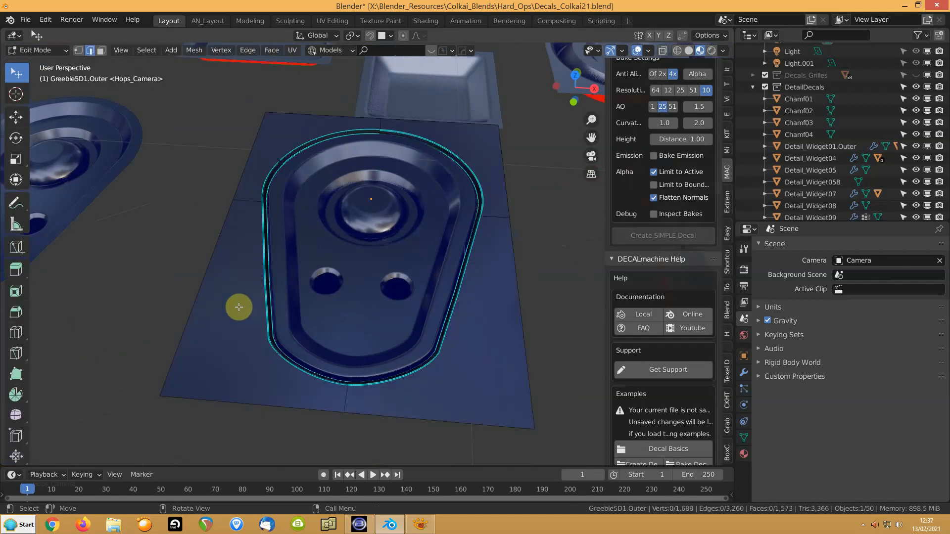
{"action": "key", "text": "3"}
{"action": "left_click", "coordinate": [239, 307]}
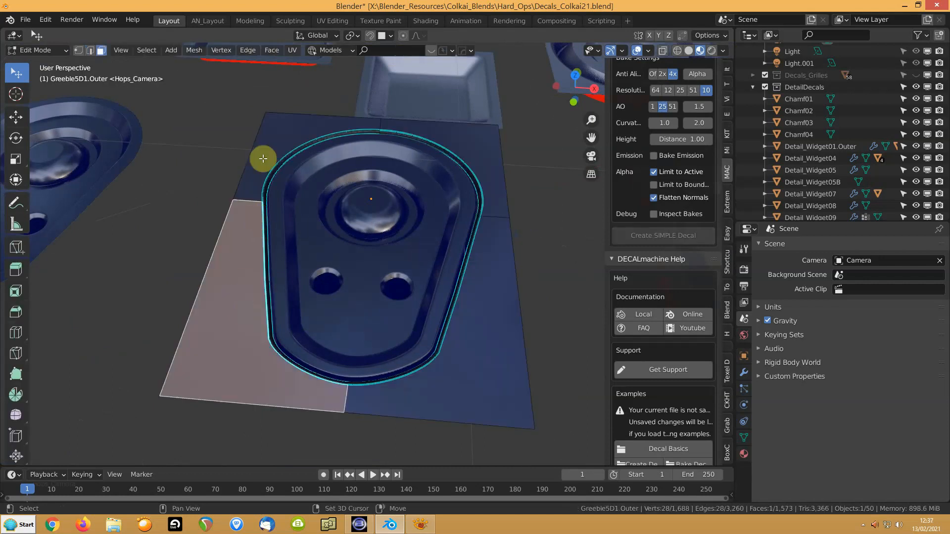
{"action": "left_click", "coordinate": [297, 124], "text": "shift"}
{"action": "left_click", "coordinate": [485, 132], "text": "shift"}
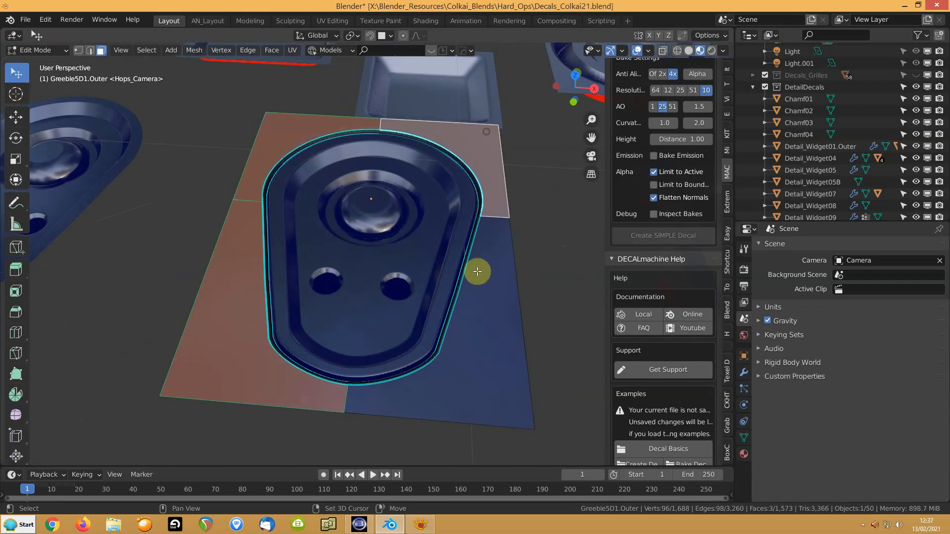
{"action": "left_click", "coordinate": [476, 278], "text": "shift"}
{"action": "scroll", "coordinate": [263, 328], "scroll_direction": "up", "scroll_amount": 6}
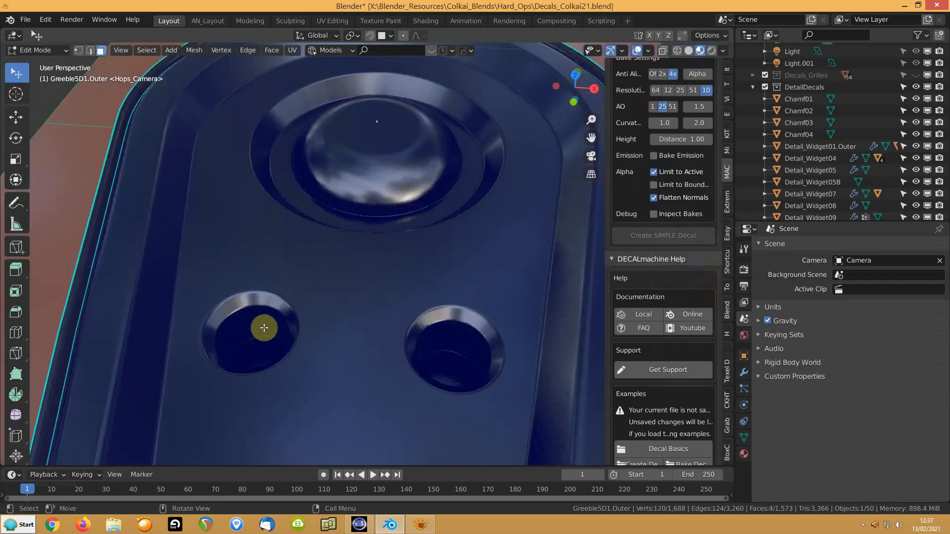
Switch to solid shading, show the plate's modifiers and isolate Greeble5D1.Outer in local view to examine its recess rim
{"action": "left_click", "coordinate": [689, 50]}
{"action": "middle_click_drag", "start_coordinate": [208, 213], "coordinate": [314, 218]}
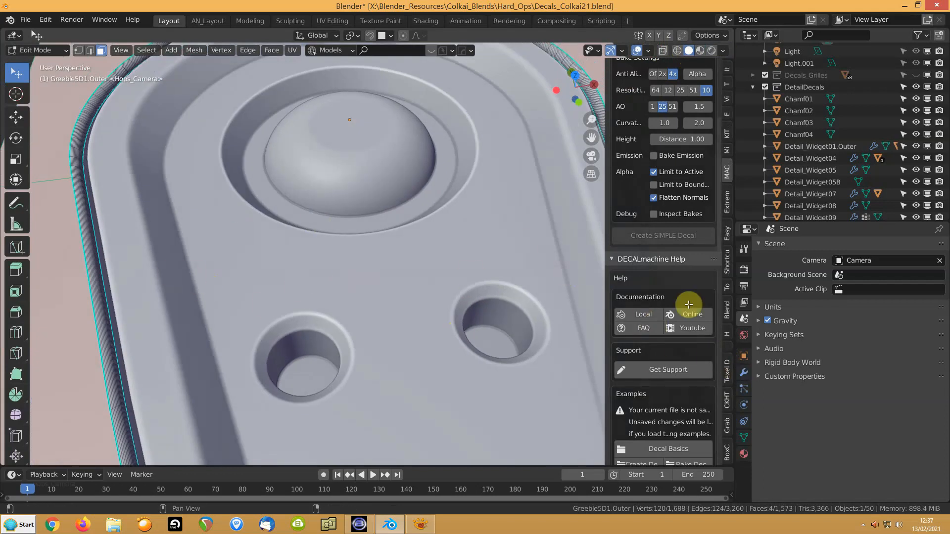
{"action": "left_click", "coordinate": [743, 373]}
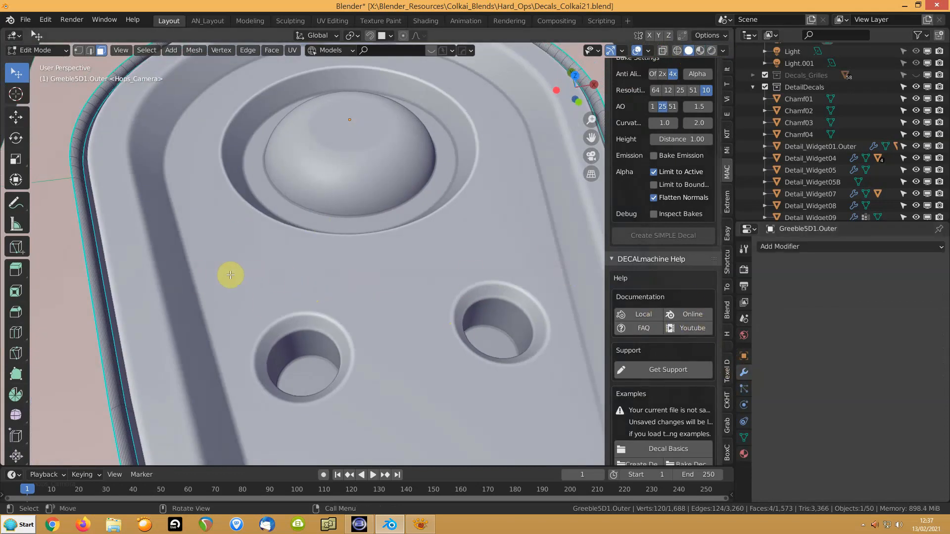
{"action": "key", "text": "KP_Divide"}
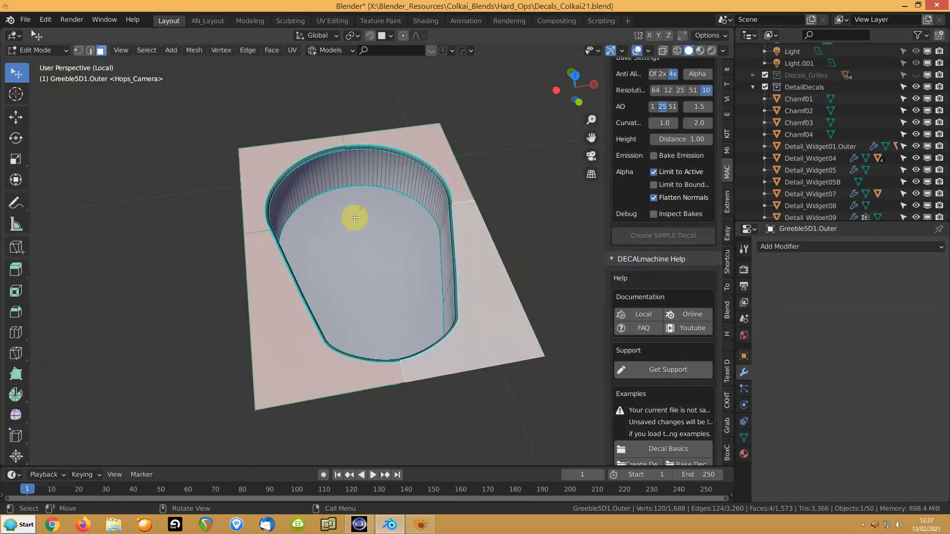
{"action": "scroll", "coordinate": [392, 233], "scroll_direction": "up", "scroll_amount": 4}
{"action": "middle_click_drag", "start_coordinate": [396, 233], "coordinate": [452, 238]}
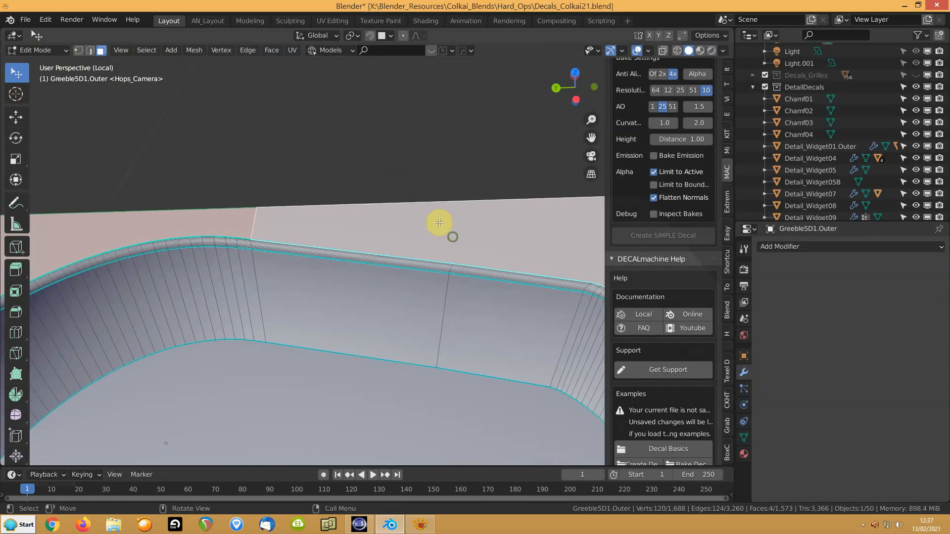
{"action": "scroll", "coordinate": [385, 240], "scroll_direction": "up", "scroll_amount": 2}
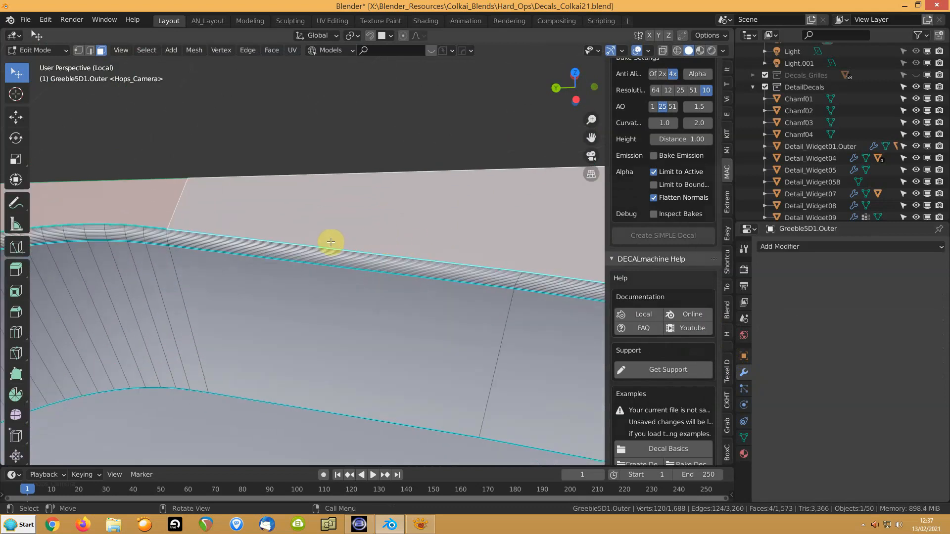
{"action": "scroll", "coordinate": [331, 243], "scroll_direction": "down", "scroll_amount": 5}
{"action": "scroll", "coordinate": [354, 264], "scroll_direction": "up", "scroll_amount": 5}
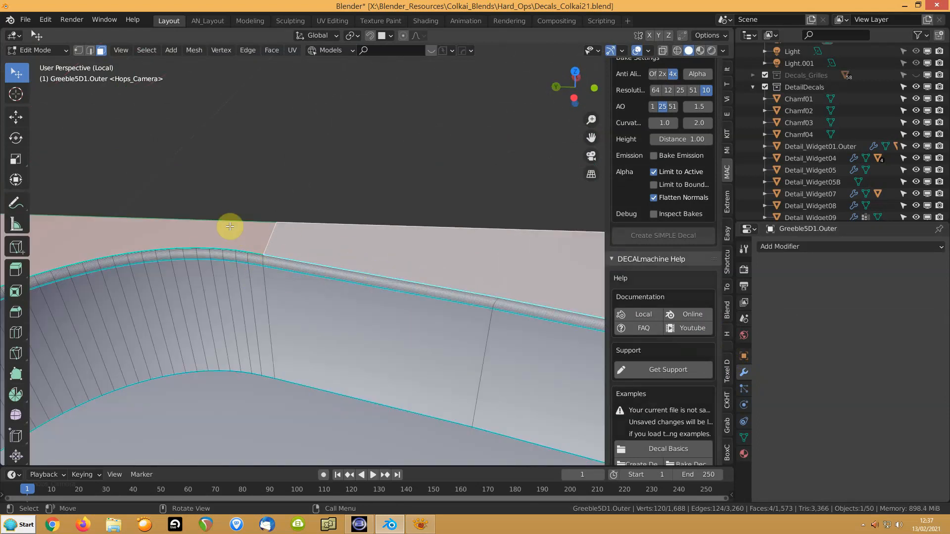
Select the flat surround with Select Similar Co-planar, then adjust the selection to include the whole rounded rim
{"action": "left_click", "coordinate": [349, 240]}
{"action": "key", "text": "shift+g"}
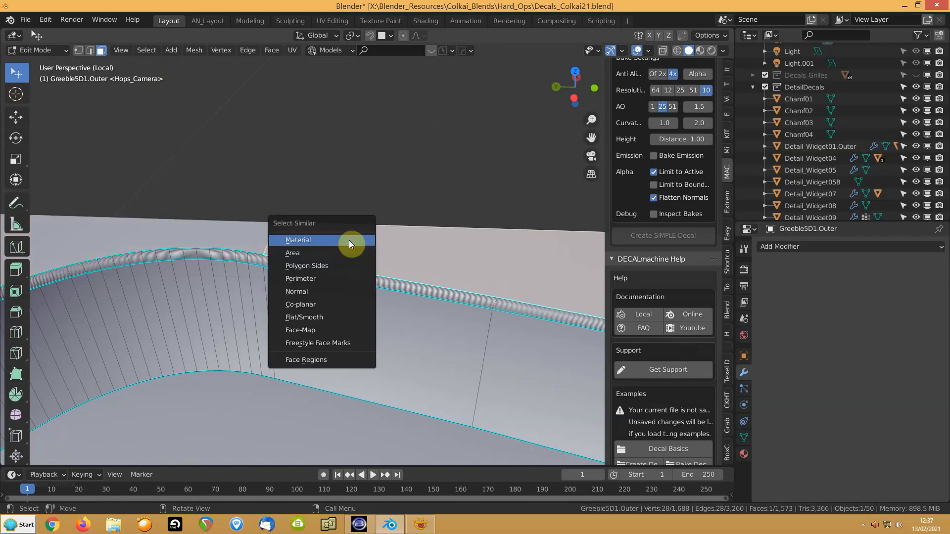
{"action": "left_click", "coordinate": [321, 304]}
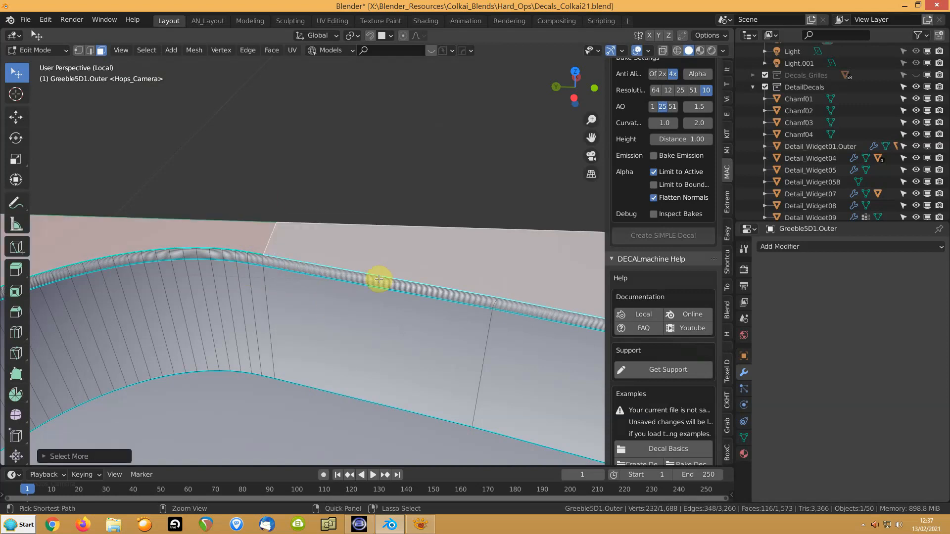
{"action": "key", "text": "ctrl+KP_Add"}
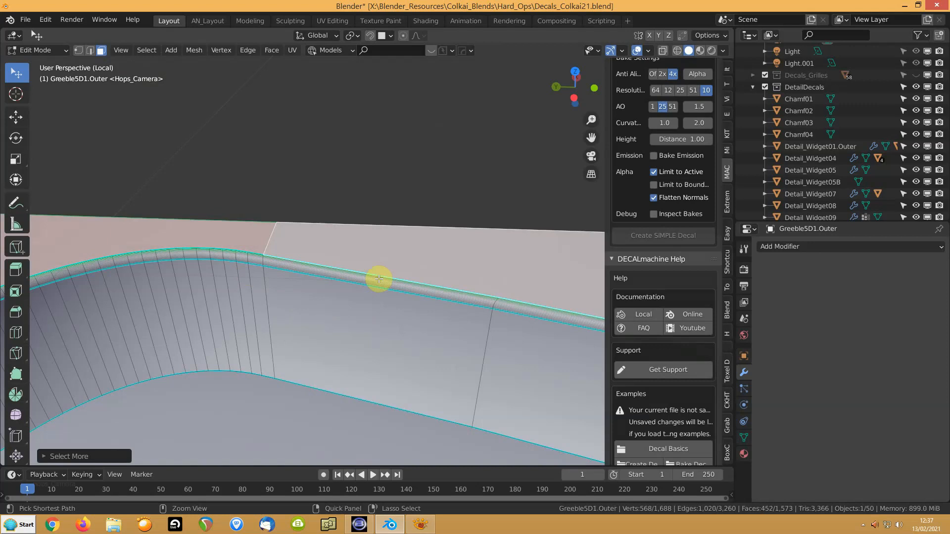
{"action": "key", "text": "ctrl+KP_Add"}
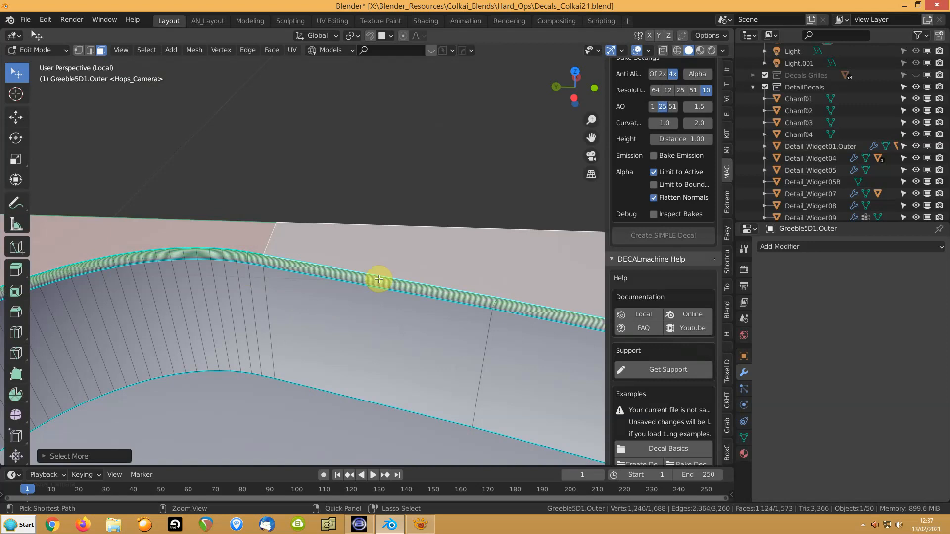
{"action": "key", "text": "ctrl+KP_Subtract"}
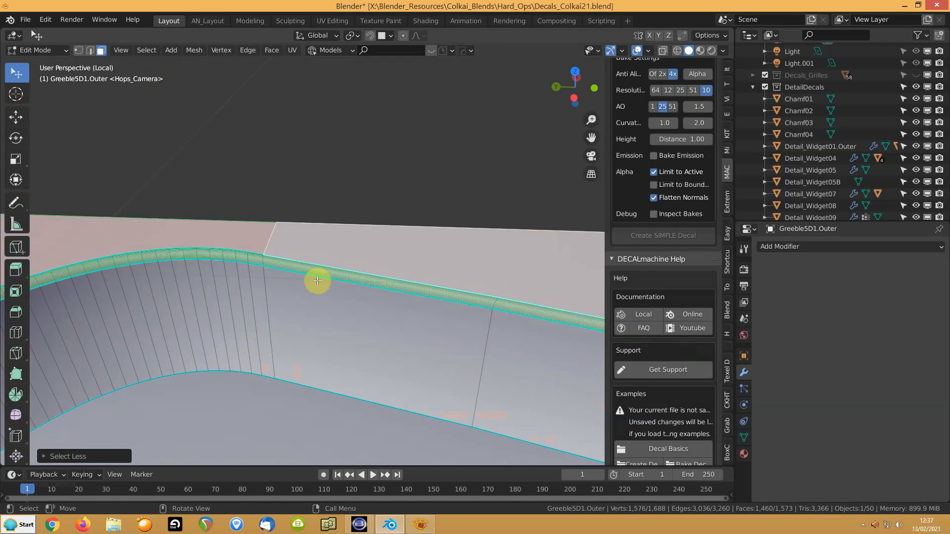
Raise the selected surround and rim along Z to deepen the recess walls, and delete the selected faces
{"action": "key", "text": "g"}
{"action": "key", "text": "z"}
{"action": "left_click", "coordinate": [334, 210]}
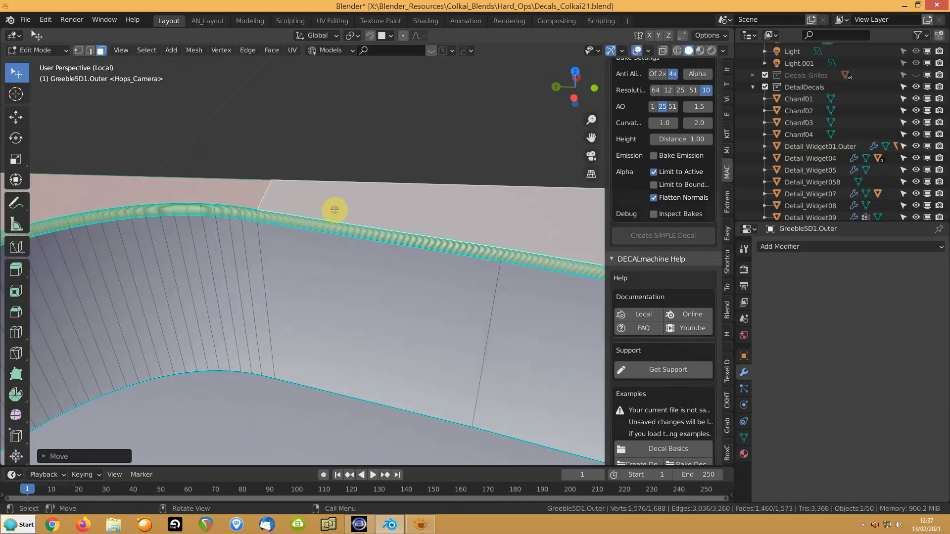
{"action": "key", "text": "x"}
{"action": "left_click", "coordinate": [289, 234]}
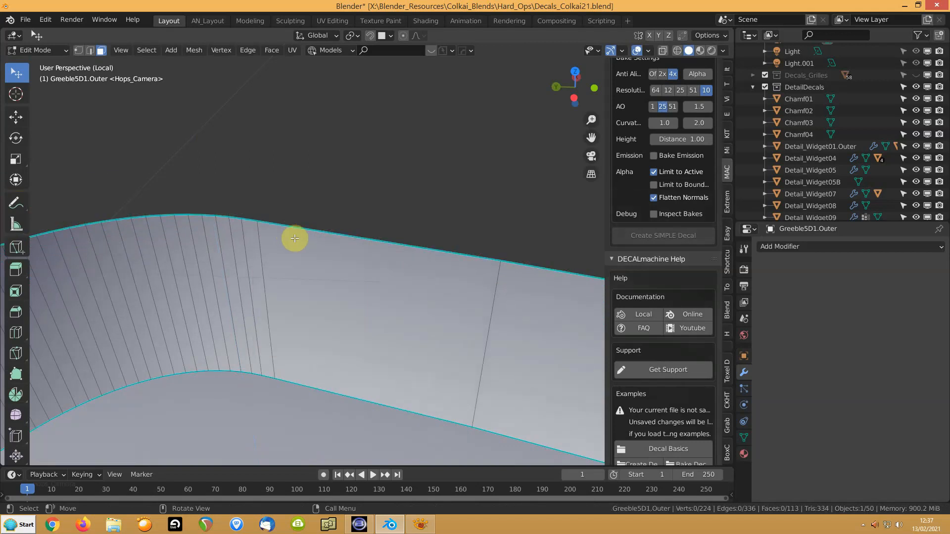
Fill the open upper edge loop of the recess with a face and recalculate the normals of the whole mesh
{"action": "left_click", "coordinate": [302, 228], "text": "alt"}
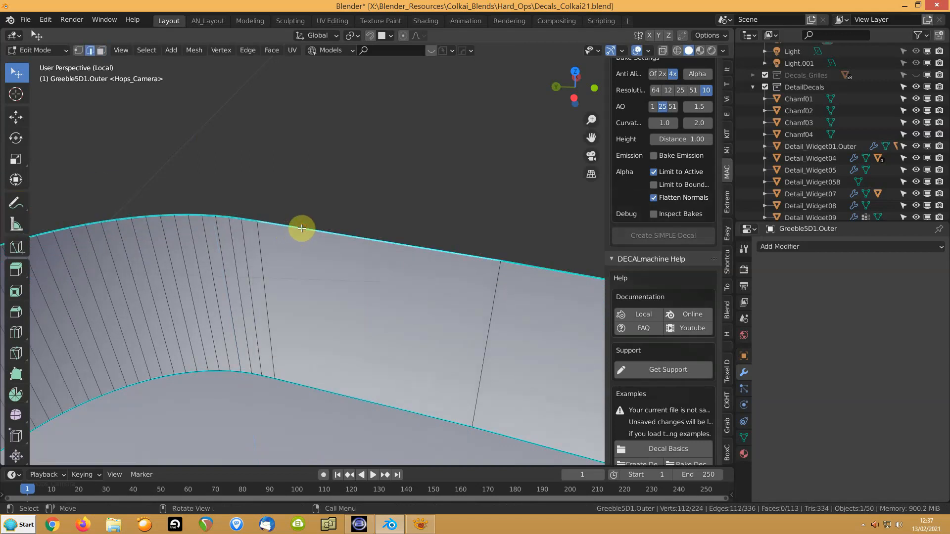
{"action": "key", "text": "f"}
{"action": "scroll", "coordinate": [307, 256], "scroll_direction": "down", "scroll_amount": 5}
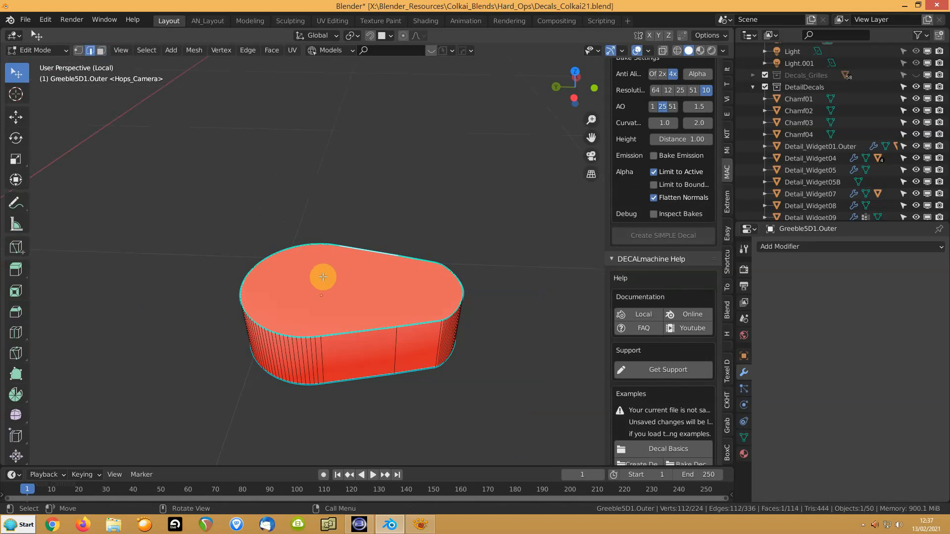
{"action": "key", "text": "a"}
{"action": "key", "text": "shift+n"}
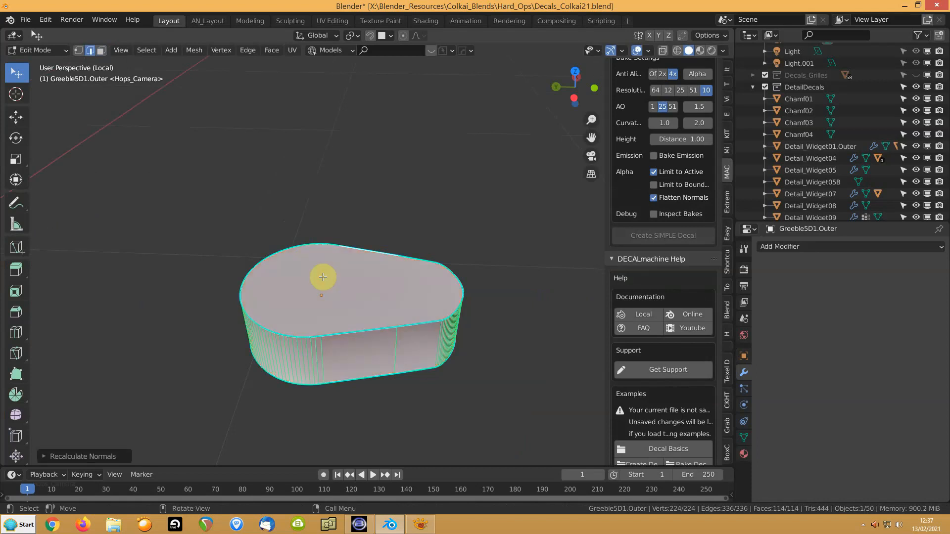
{"action": "middle_click_drag", "start_coordinate": [362, 335], "coordinate": [434, 239]}
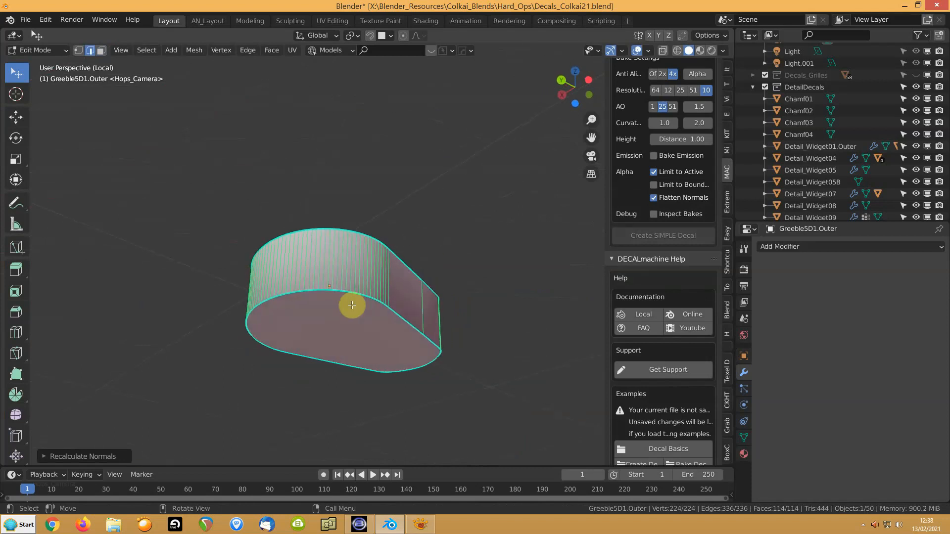
Clear the custom split normals data of Greeble5D1.Outer and set its Auto Smooth angle to 30°
{"action": "left_click", "coordinate": [744, 438]}
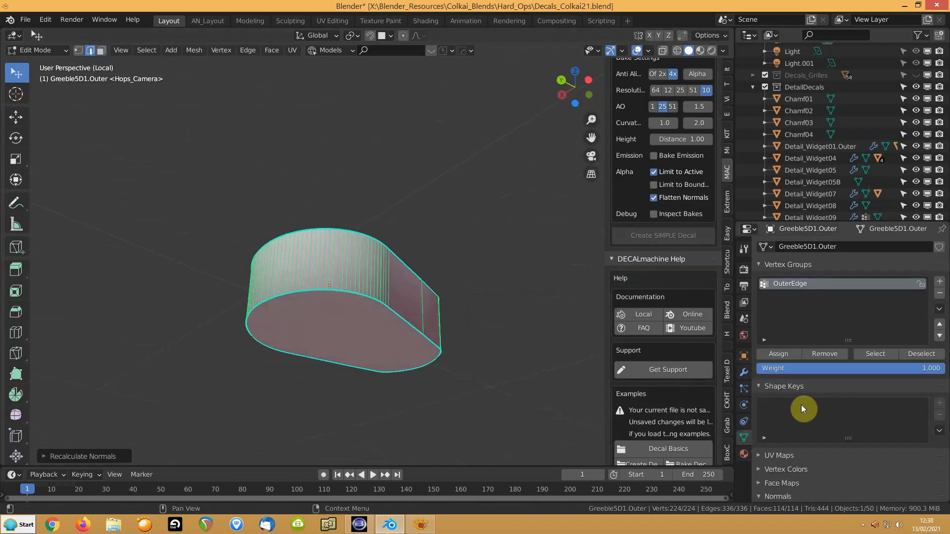
{"action": "scroll", "coordinate": [836, 411], "scroll_direction": "down", "scroll_amount": 5}
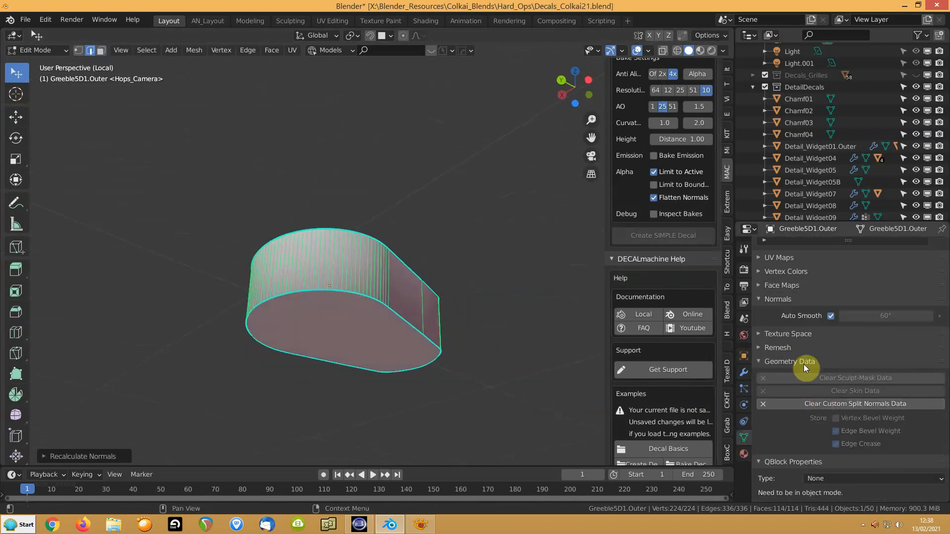
{"action": "left_click", "coordinate": [834, 404]}
{"action": "left_click", "coordinate": [871, 317]}
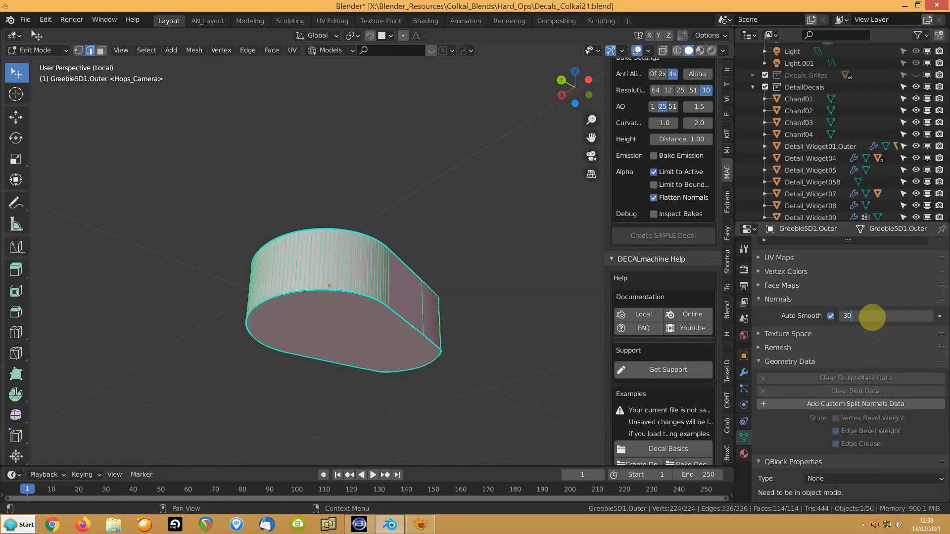
{"action": "key", "text": "Return"}
Set the closed Greeble5D1.Outer solid to wire shading in object mode and leave local view to check it around the greeble plate
{"action": "middle_click_drag", "start_coordinate": [333, 284], "coordinate": [240, 356]}
{"action": "key", "text": "Tab"}
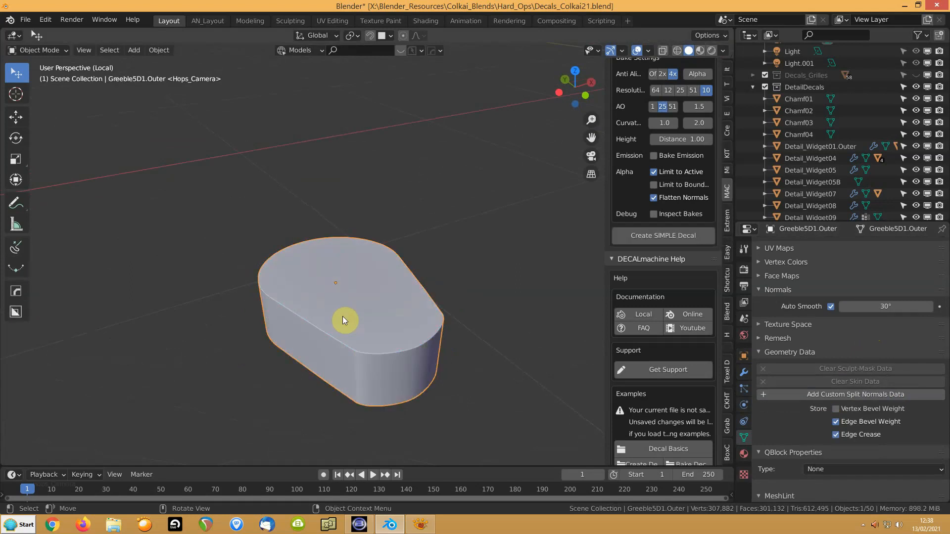
{"action": "key", "text": "q"}
{"action": "left_click", "coordinate": [343, 316]}
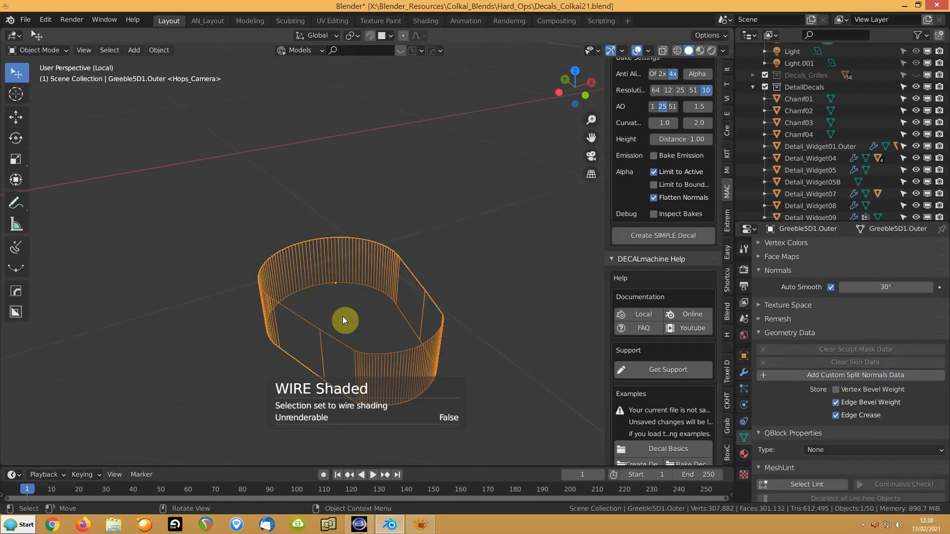
{"action": "key", "text": "KP_Divide"}
{"action": "mouse_move", "coordinate": [329, 330]}
{"action": "middle_mouse_down"}
{"action": "mouse_move", "coordinate": [322, 311]}
{"action": "mouse_move", "coordinate": [402, 257]}
{"action": "mouse_move", "coordinate": [456, 263]}
{"action": "mouse_move", "coordinate": [426, 305]}
{"action": "middle_mouse_up"}
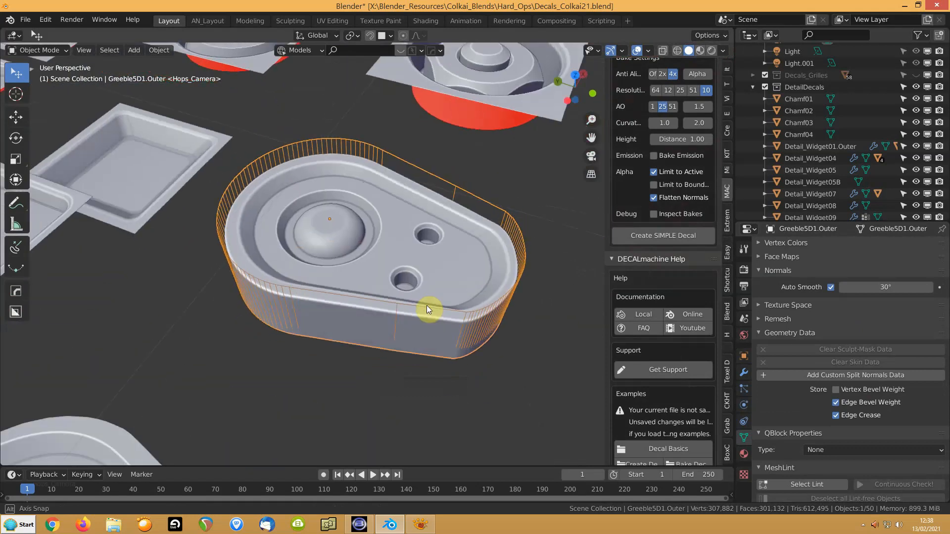
{"action": "left_click", "coordinate": [446, 247], "text": "shift"}
{"action": "middle_click_drag", "start_coordinate": [497, 254], "coordinate": [379, 240]}
{"action": "left_click", "coordinate": [347, 161]}
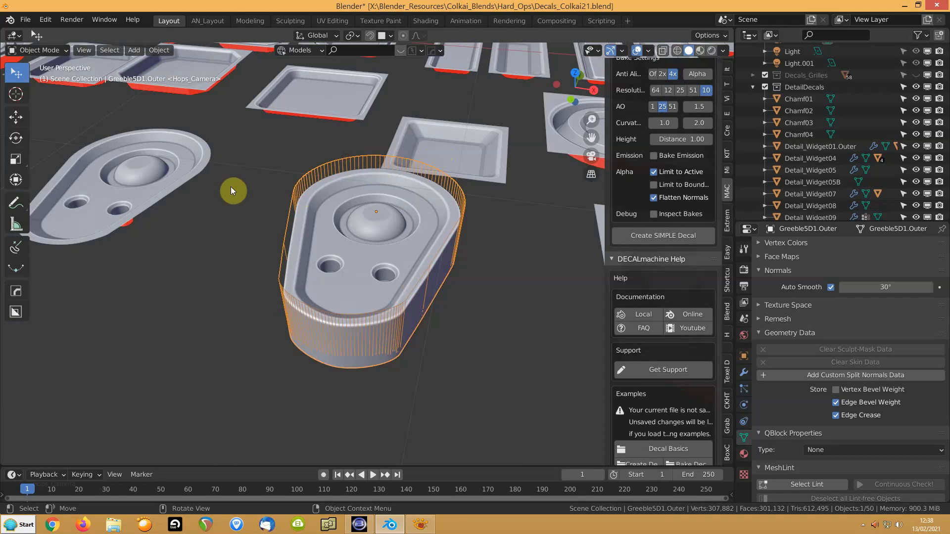
Frame Greeble5D, enter its mesh in face mode and select the outer rim face loop
{"action": "left_click", "coordinate": [156, 194]}
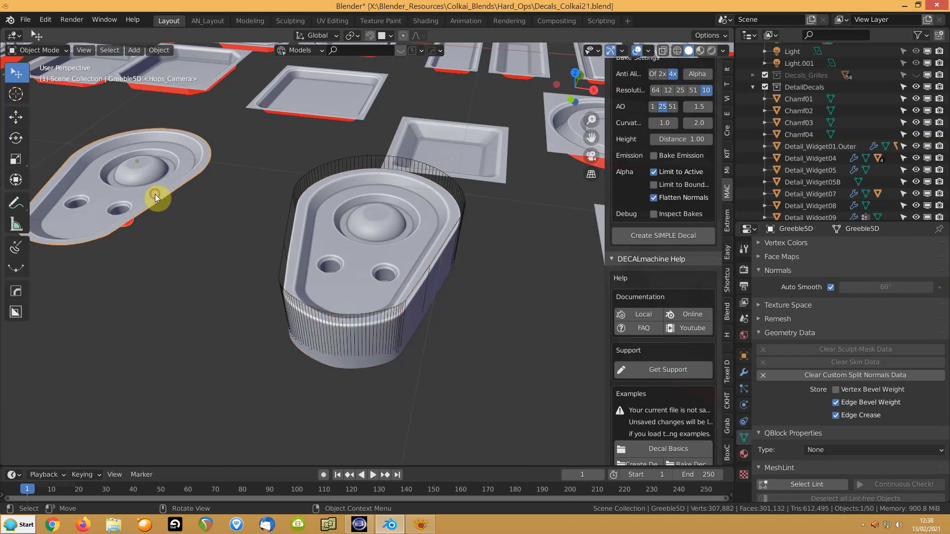
{"action": "key", "text": "KP_Decimal"}
{"action": "middle_click_drag", "start_coordinate": [304, 230], "coordinate": [316, 258]}
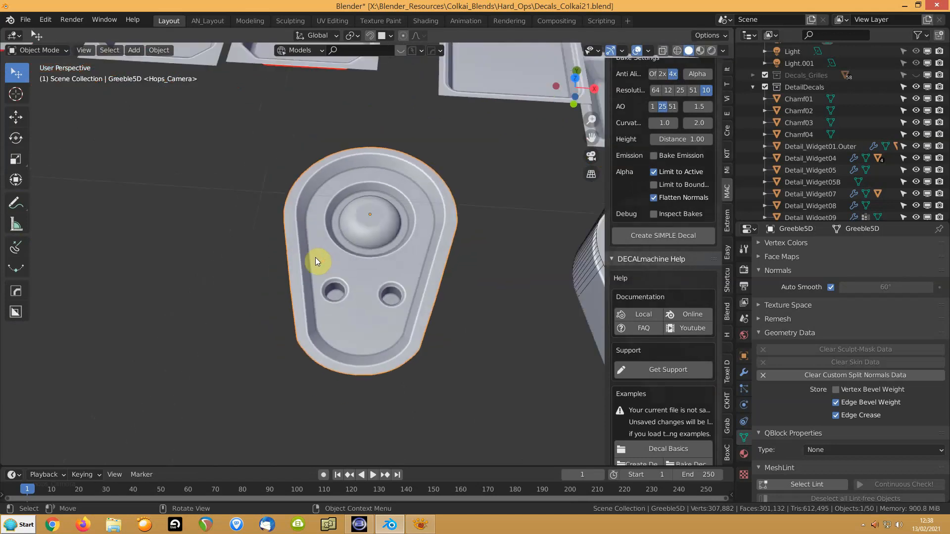
{"action": "key", "text": "Tab"}
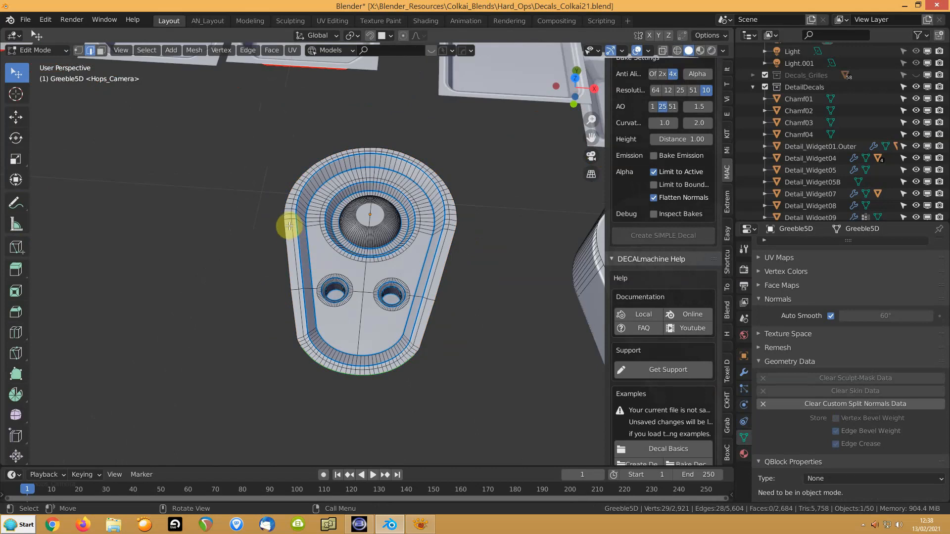
{"action": "key", "text": "3"}
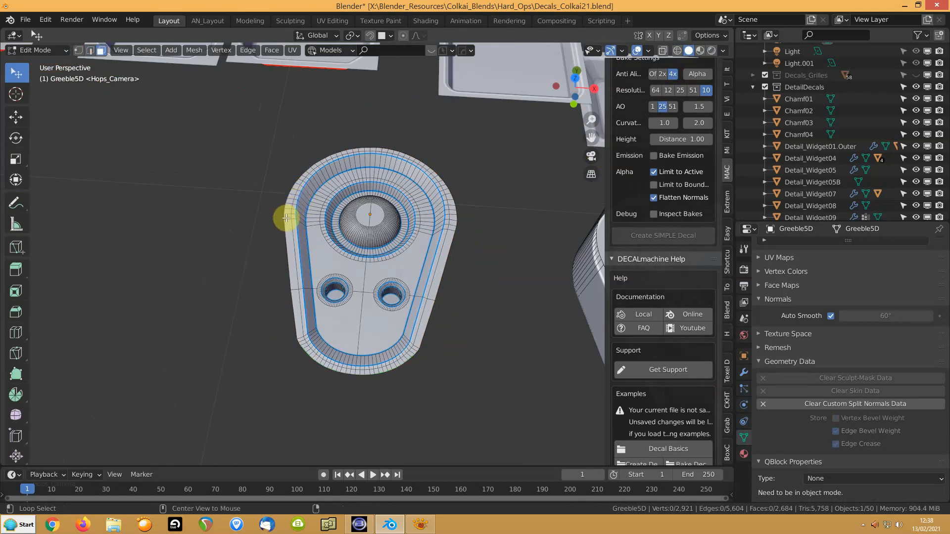
{"action": "left_click", "coordinate": [288, 218], "text": "alt"}
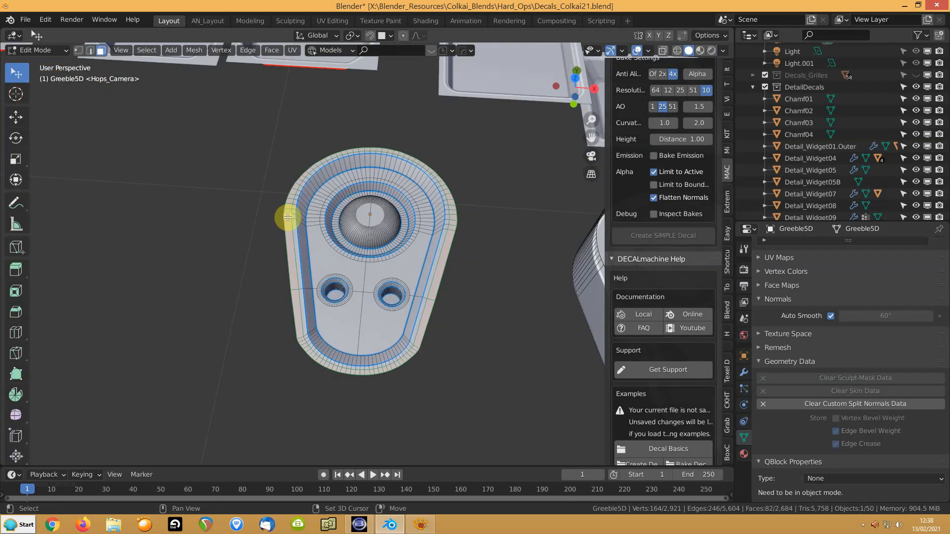
Duplicate the selected rim faces in place, separate them into their own object and select that object
{"action": "key", "text": "shift+d"}
{"action": "right_click", "coordinate": [288, 217]}
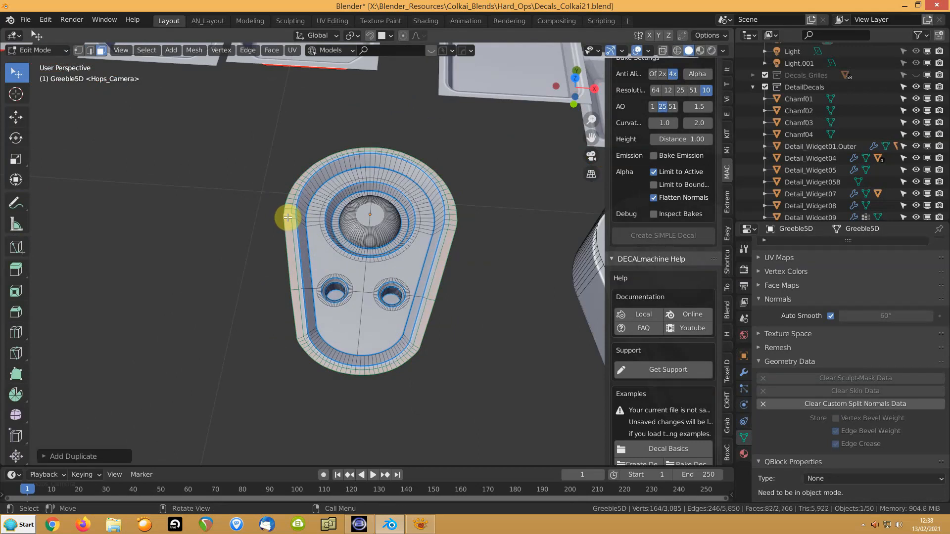
{"action": "key", "text": "p"}
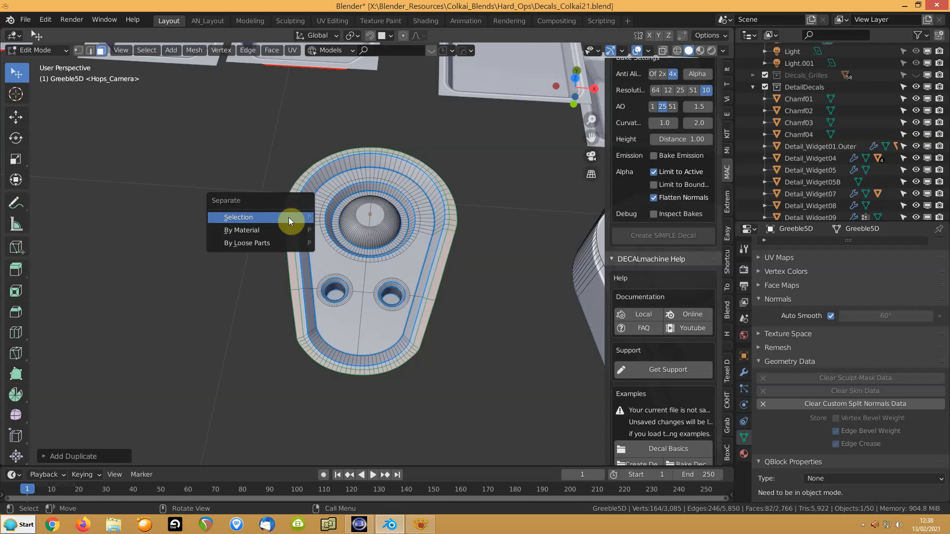
{"action": "left_click", "coordinate": [287, 216]}
{"action": "key", "text": "Tab"}
{"action": "left_click", "coordinate": [291, 221]}
Fill the inner edge loop of the separated rim with a face
{"action": "key", "text": "Tab"}
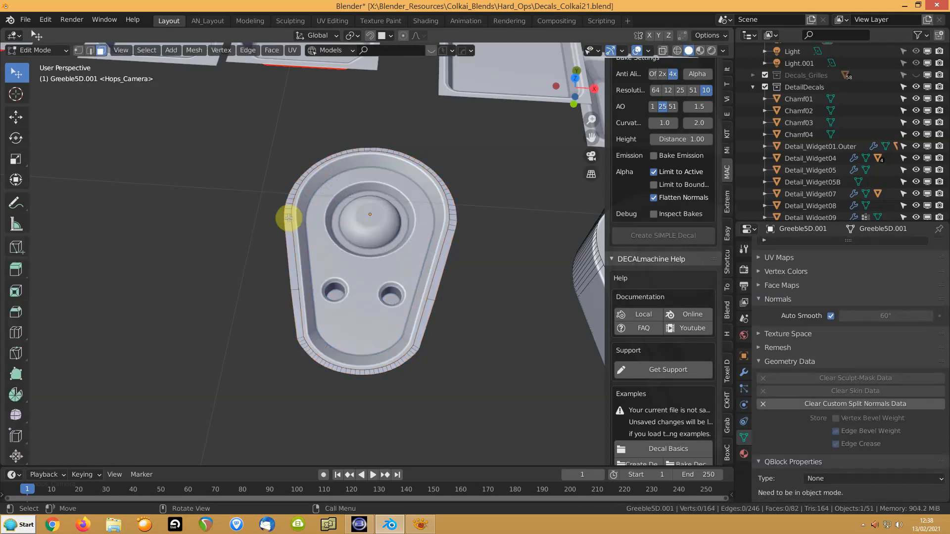
{"action": "key", "text": "2"}
{"action": "left_click", "coordinate": [293, 224], "text": "alt"}
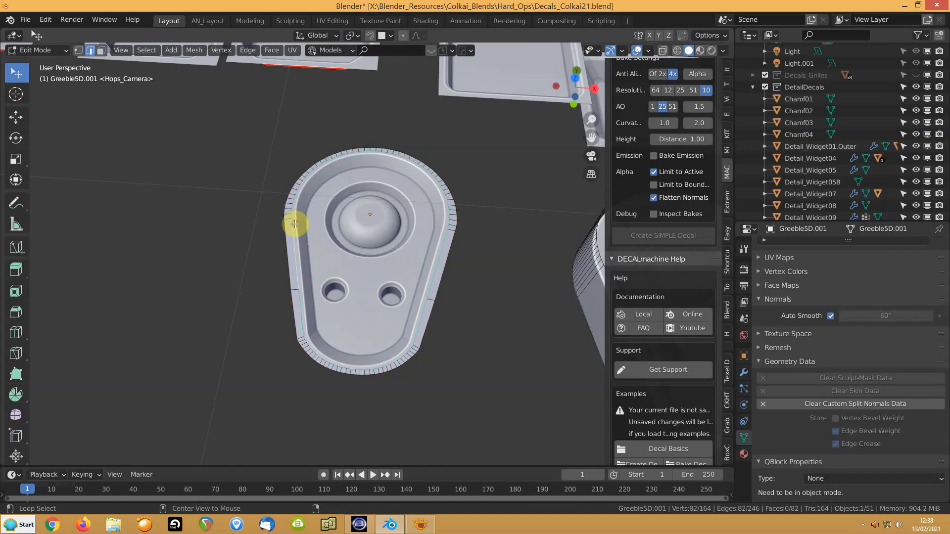
{"action": "key", "text": "f"}
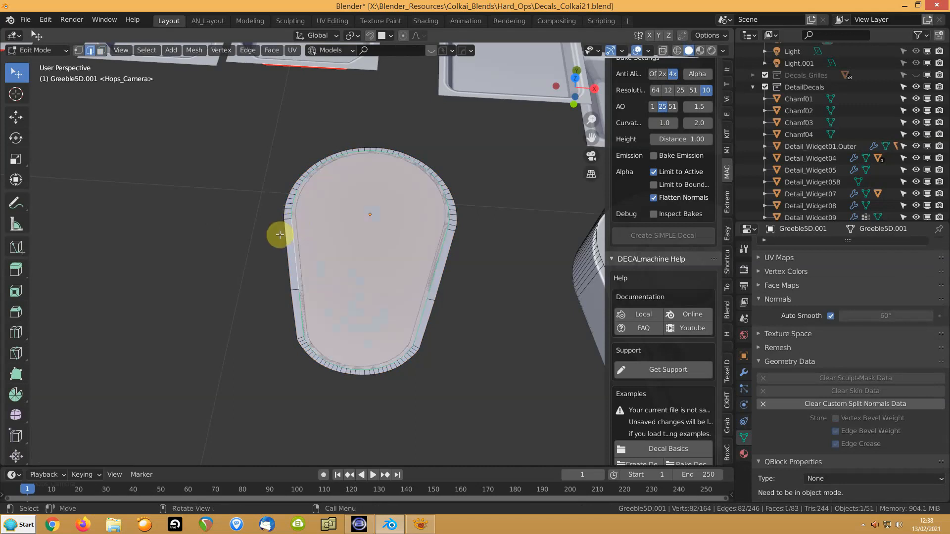
In wireframe top view, scale the rim's outer edge loop up to about 1.04, and adjust its scale along Y
{"action": "key", "text": "alt+a"}
{"action": "mouse_move", "coordinate": [259, 239]}
{"action": "middle_mouse_down"}
{"action": "mouse_move", "coordinate": [240, 254]}
{"action": "mouse_move", "coordinate": [257, 229]}
{"action": "middle_mouse_up"}
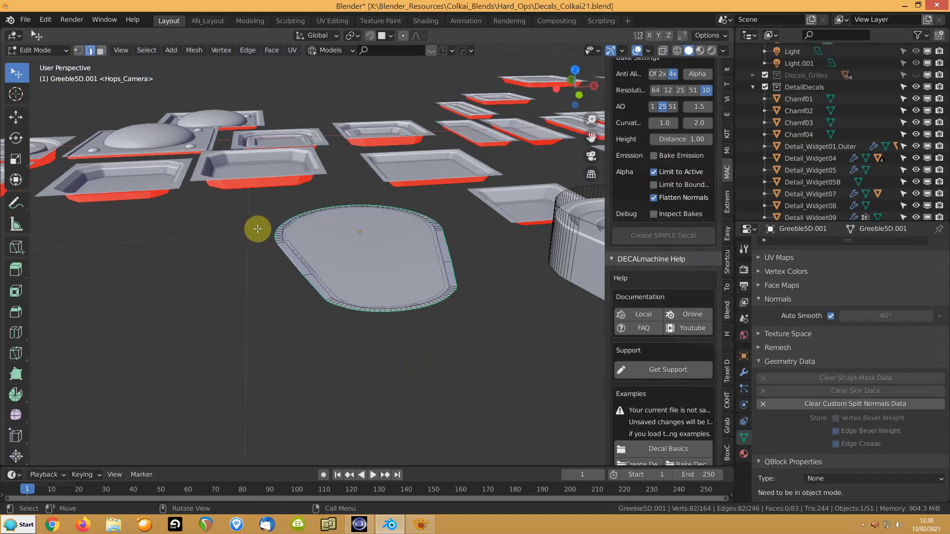
{"action": "key", "text": "KP_7"}
{"action": "key", "text": "shift+z"}
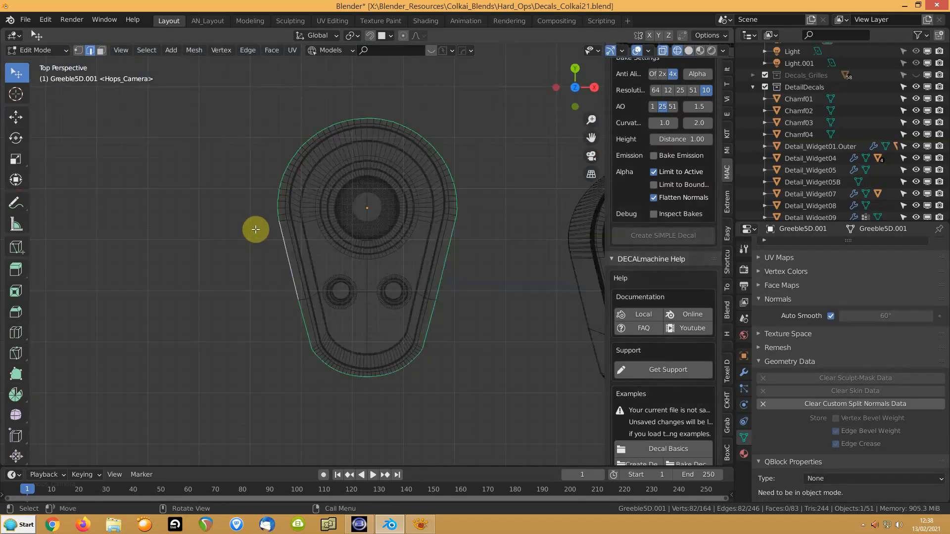
{"action": "key", "text": "s"}
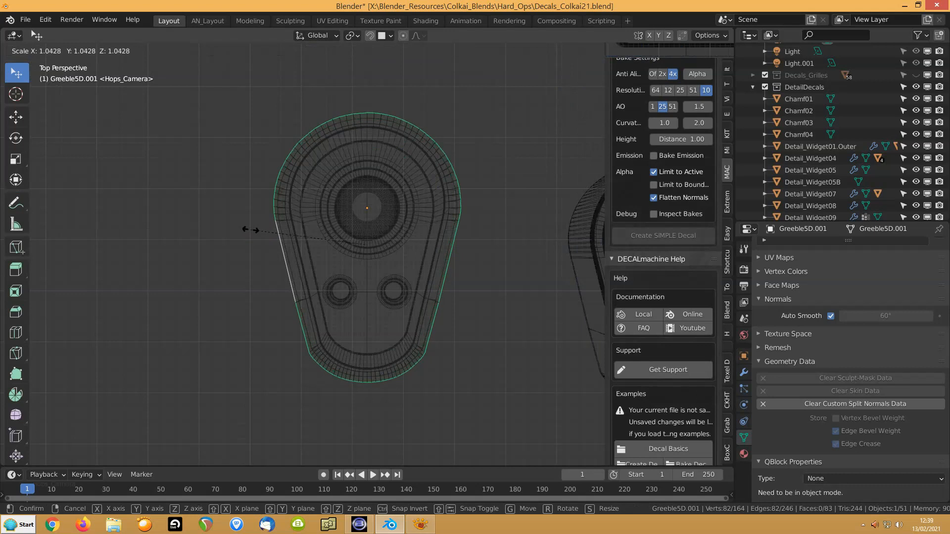
{"action": "left_click", "coordinate": [250, 230]}
{"action": "key", "text": "s"}
{"action": "key", "text": "y"}
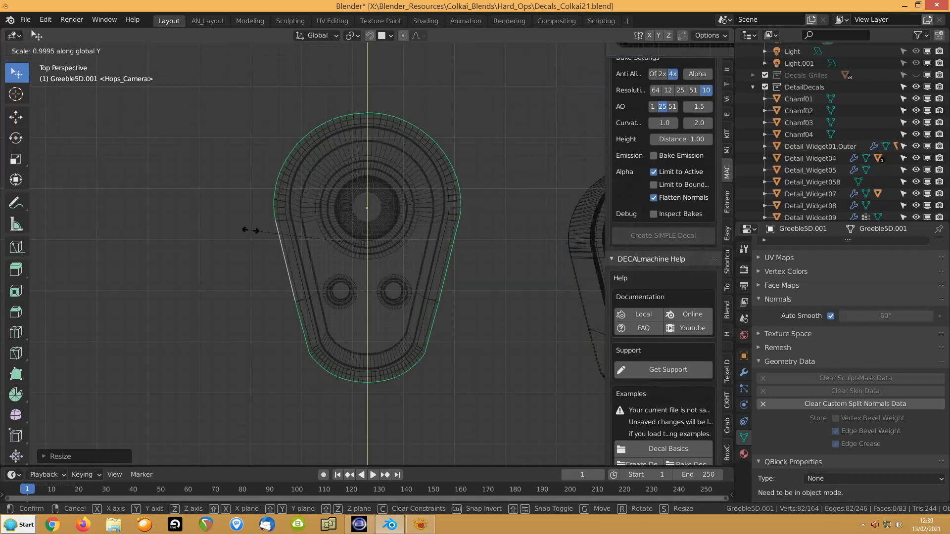
{"action": "left_click", "coordinate": [248, 230]}
Extrude the outer edge loop downward past the greeble's holes and close the lower opening with a face
{"action": "middle_click_drag", "start_coordinate": [248, 231], "coordinate": [293, 169]}
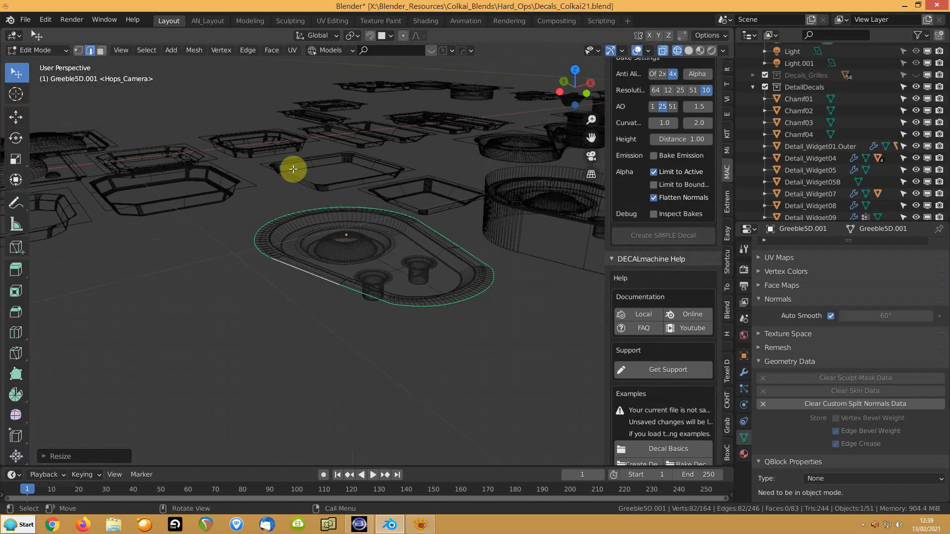
{"action": "key", "text": "e"}
{"action": "left_click", "coordinate": [303, 222]}
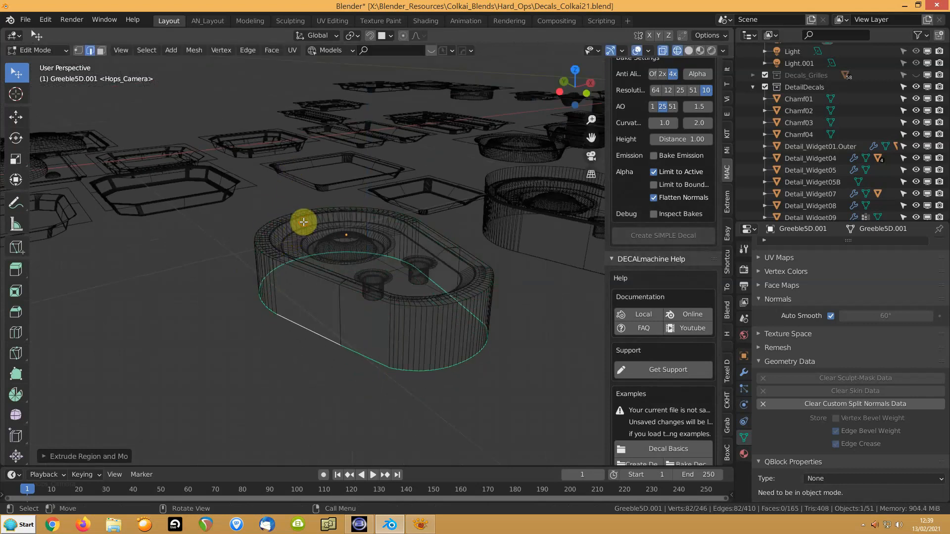
{"action": "key", "text": "f"}
Return to solid shading, select the whole linked cutter mesh and recalculate its normals
{"action": "key", "text": "shift+z"}
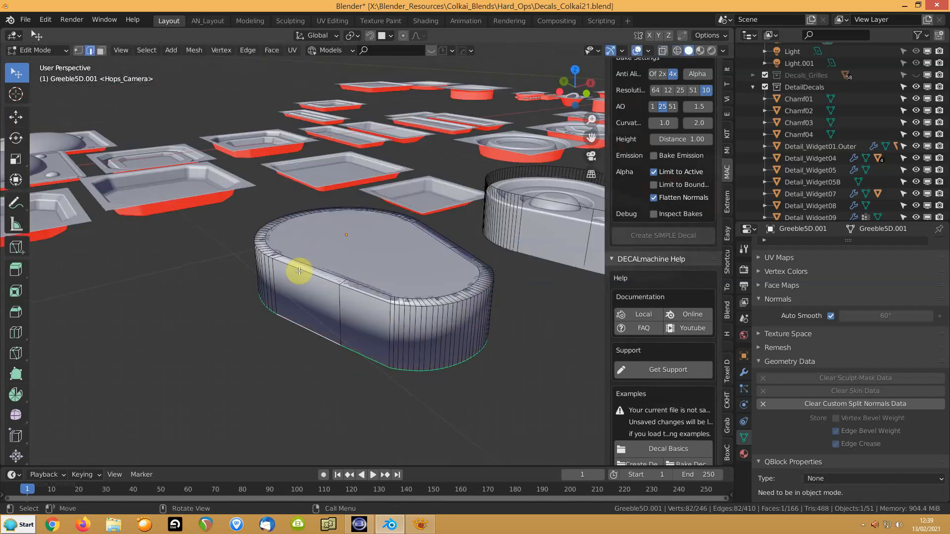
{"action": "key", "text": "ctrl+l"}
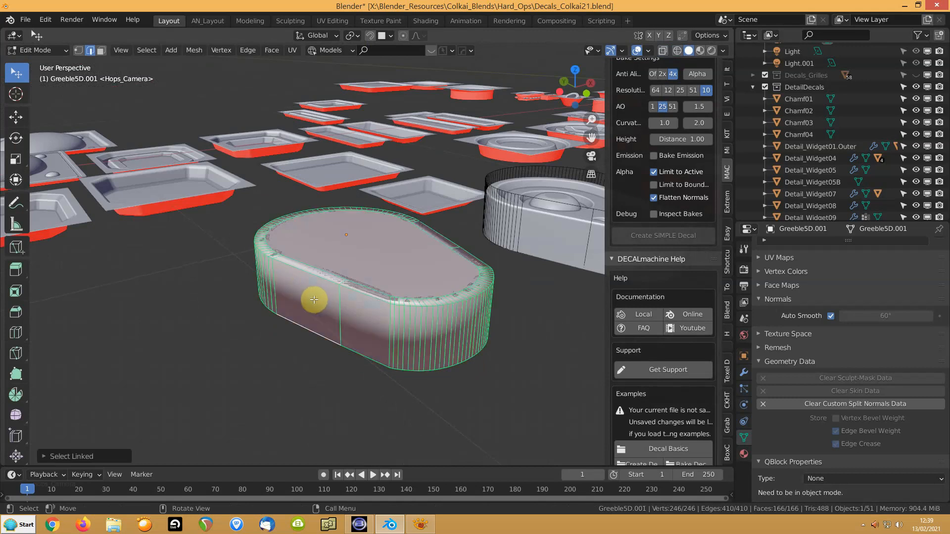
{"action": "key", "text": "shift+n"}
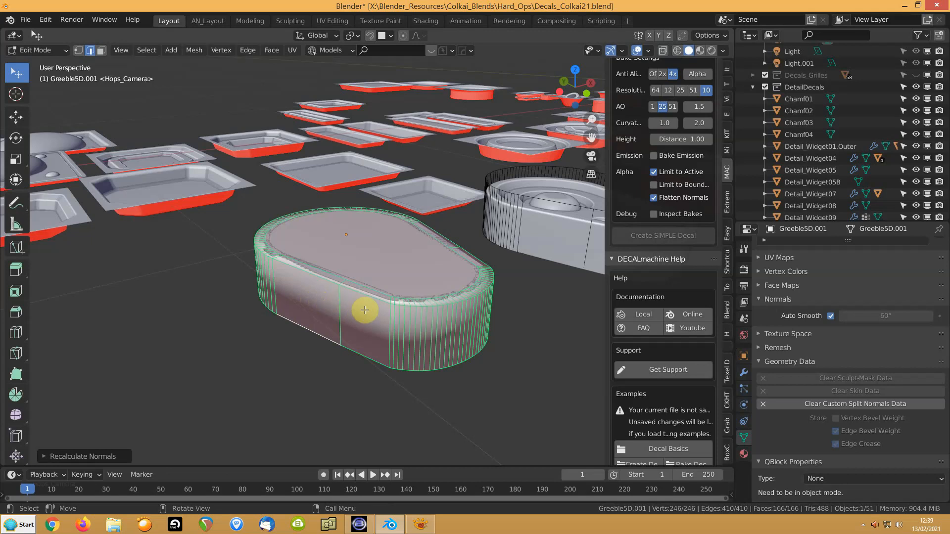
Clear the custom split normals data of Greeble5D.001 and set its Auto Smooth angle to 30°
{"action": "left_click", "coordinate": [821, 403]}
{"action": "left_click", "coordinate": [873, 316]}
{"action": "type", "text": "3"}
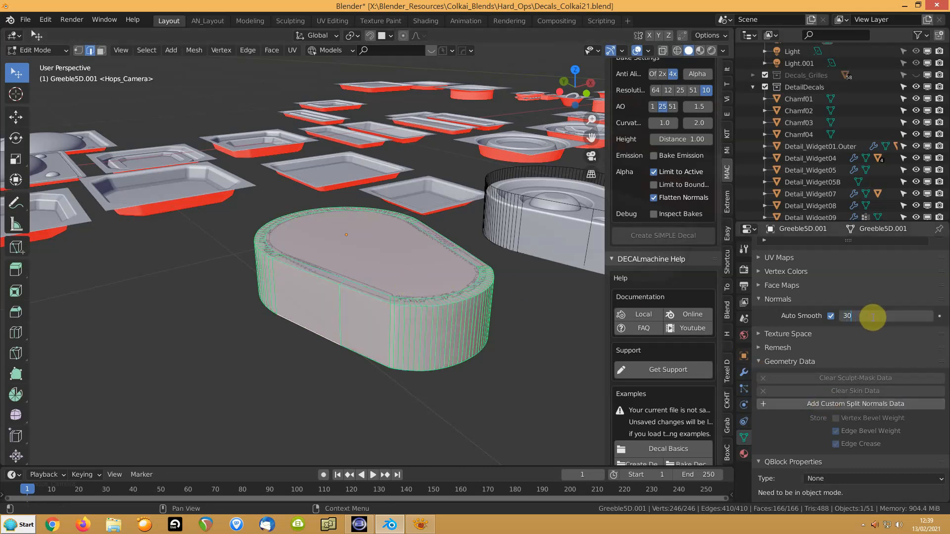
{"action": "type", "text": "0"}
{"action": "key", "text": "Return"}
Return to object mode and set the Greeble5D.001 cutter to wire shading
{"action": "middle_click_drag", "start_coordinate": [472, 324], "coordinate": [441, 350]}
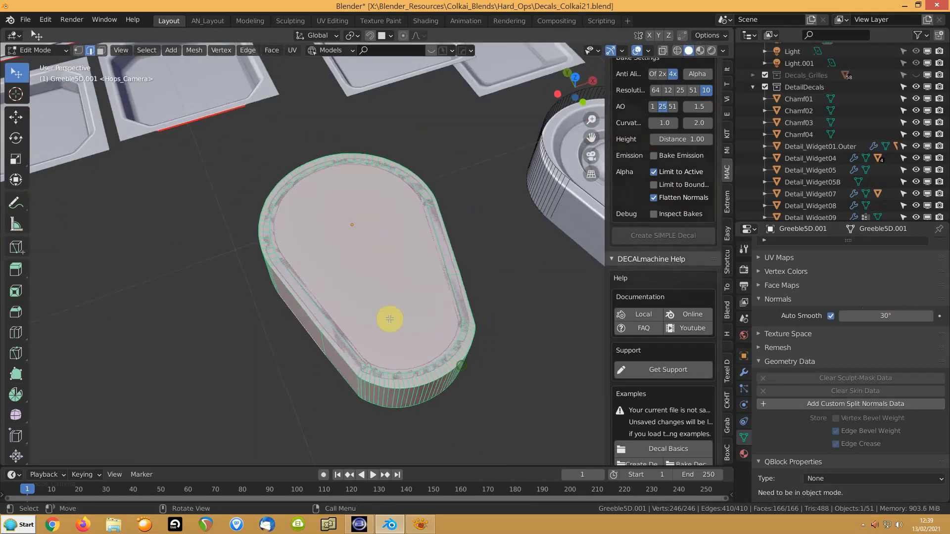
{"action": "key", "text": "Tab"}
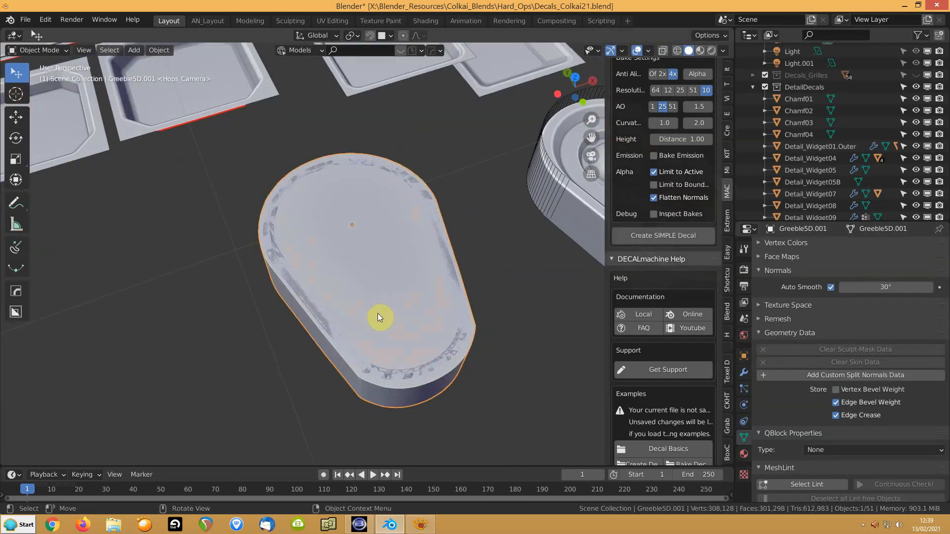
{"action": "key", "text": "q"}
{"action": "left_click", "coordinate": [378, 314]}
{"action": "mouse_move", "coordinate": [378, 313]}
{"action": "middle_mouse_down"}
{"action": "mouse_move", "coordinate": [363, 289]}
{"action": "mouse_move", "coordinate": [366, 259]}
{"action": "mouse_move", "coordinate": [280, 247]}
{"action": "mouse_move", "coordinate": [263, 263]}
{"action": "mouse_move", "coordinate": [299, 270]}
{"action": "middle_mouse_up"}
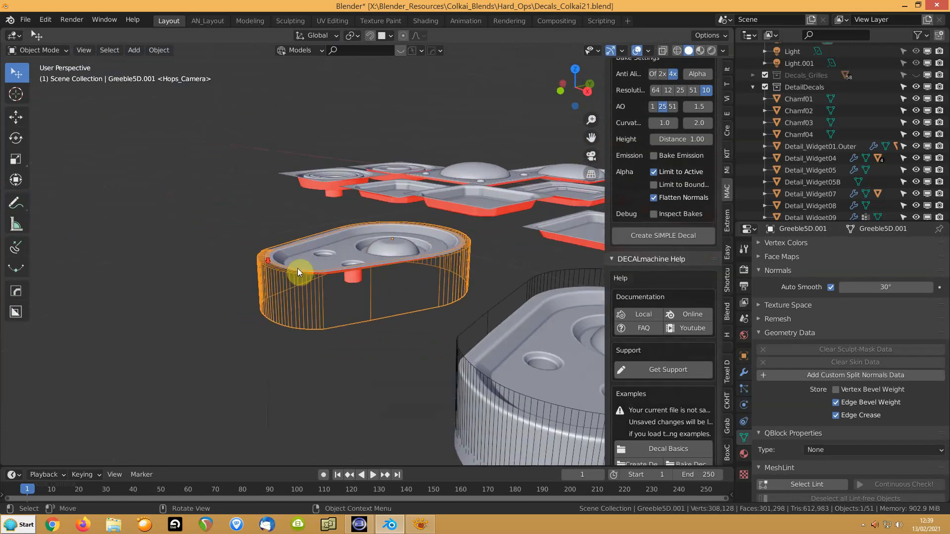
Select the cutter's upper cap face, grow the selection to the rim, raise it about 0.02 m along Z, and reselect the cap and rim
{"action": "key", "text": "Tab"}
{"action": "left_click", "coordinate": [337, 249]}
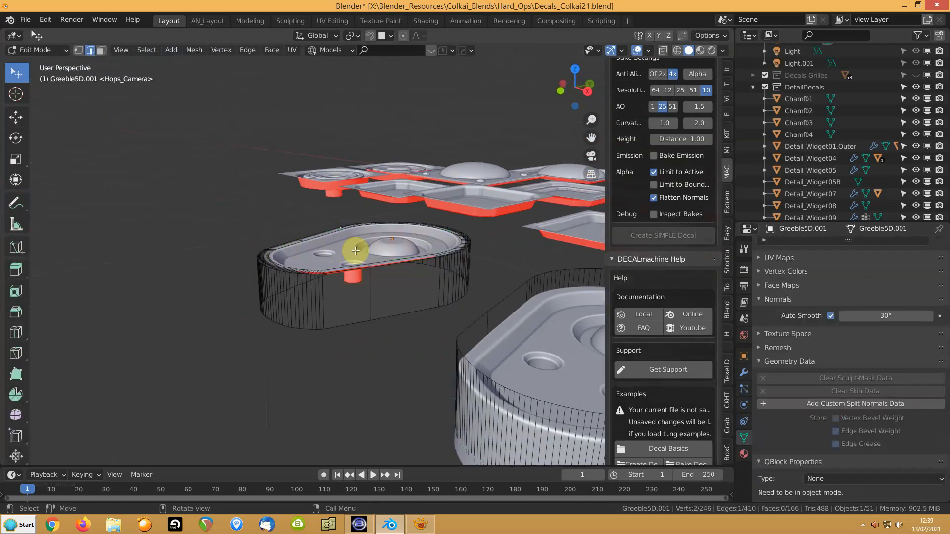
{"action": "left_click", "coordinate": [354, 250]}
{"action": "key", "text": "ctrl+KP_Add"}
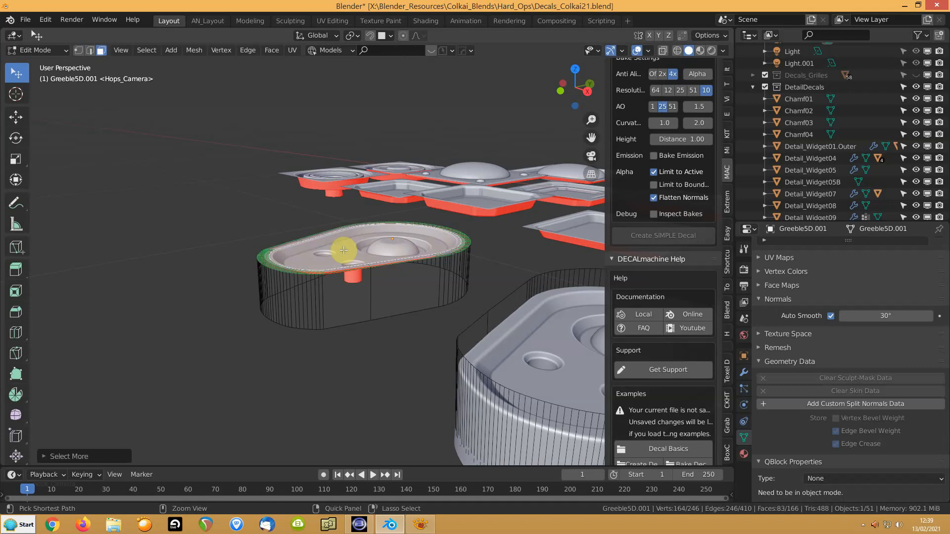
{"action": "key", "text": "g"}
{"action": "key", "text": "z"}
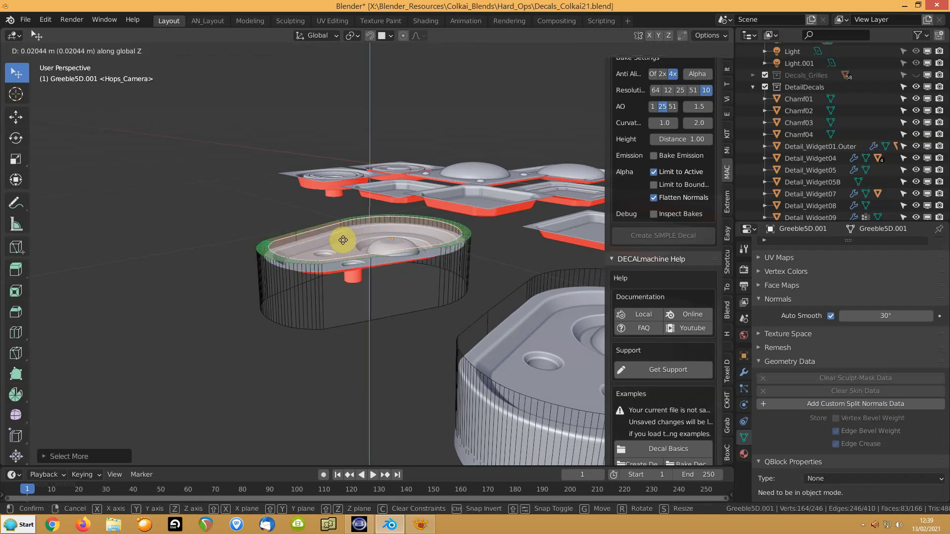
{"action": "left_click", "coordinate": [343, 239]}
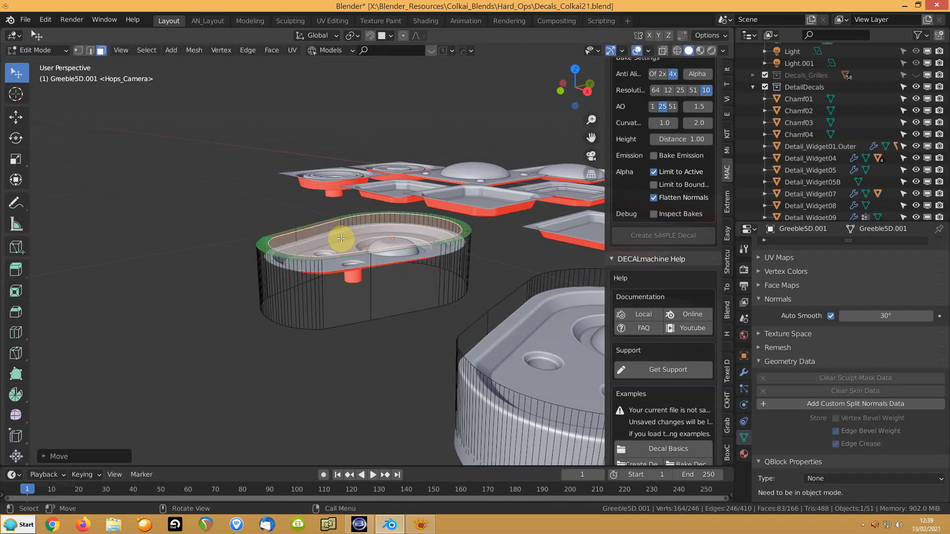
{"action": "left_click", "coordinate": [341, 239]}
{"action": "key", "text": "ctrl+KP_Add"}
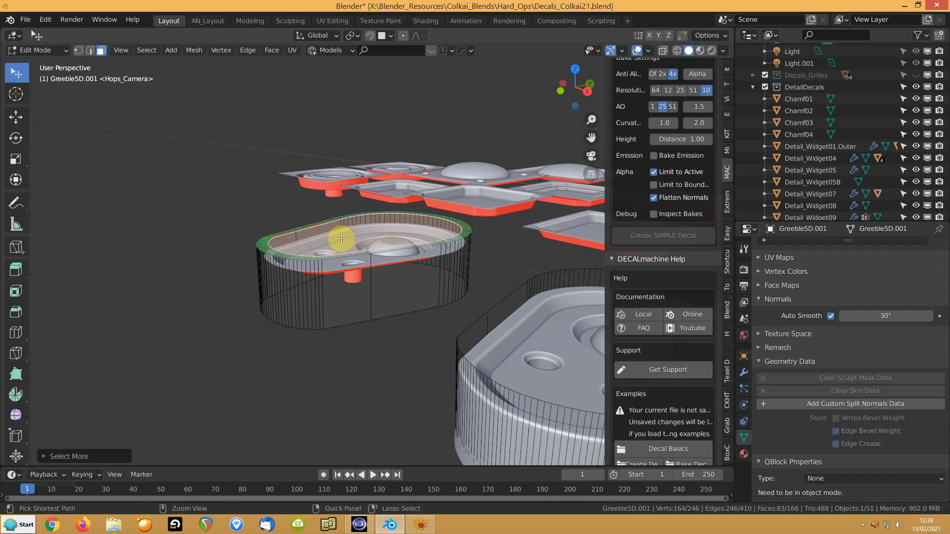
Undo the latest upper cap and rim edits on the Greeble5D.001 cutter and return to object mode
{"action": "key", "text": "ctrl+z"}
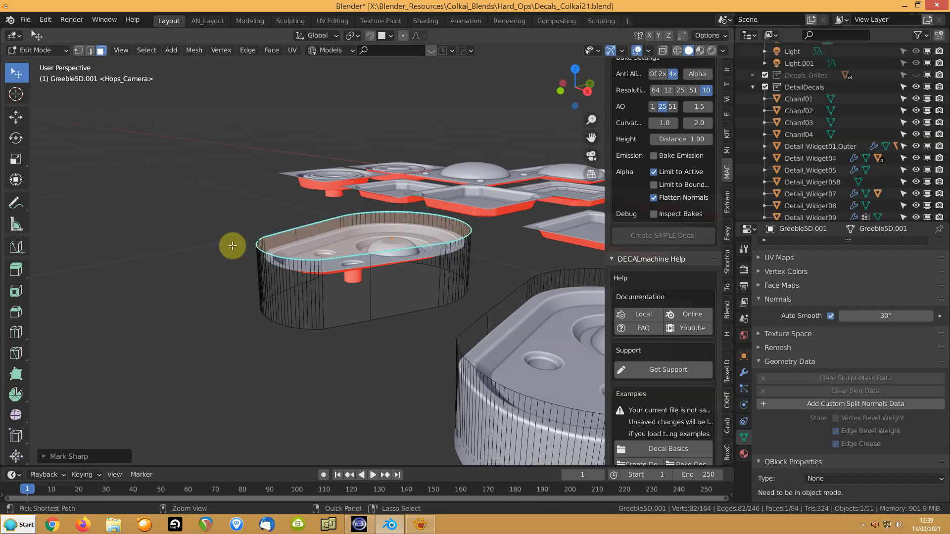
{"action": "key", "text": "Tab"}
{"action": "middle_click_drag", "start_coordinate": [233, 246], "coordinate": [372, 271]}
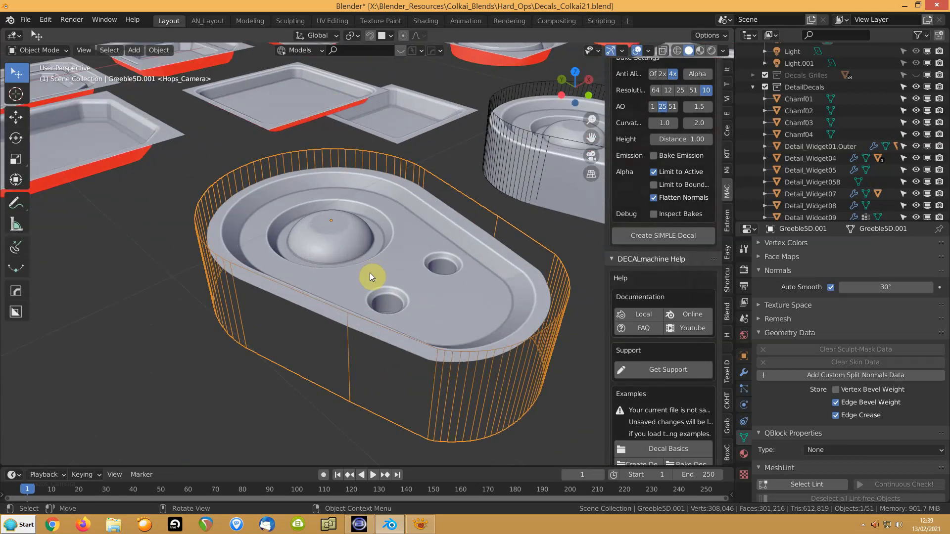
{"action": "key", "text": "KP_7"}
{"action": "middle_click_drag", "start_coordinate": [286, 257], "coordinate": [344, 161]}
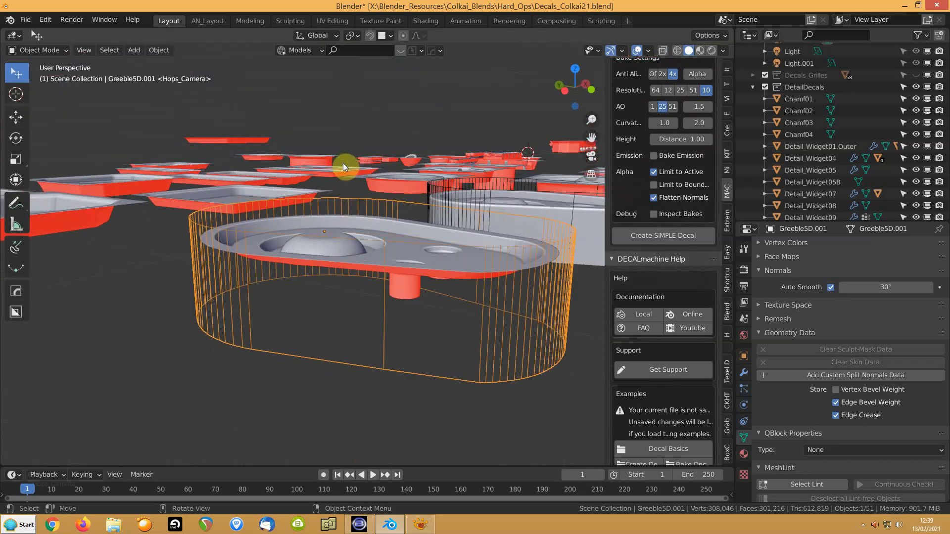
In top orthographic view, edit the Greeble5D.001 cutter and scale its whole mesh along Y to about 0.97
{"action": "key", "text": "KP_7"}
{"action": "key", "text": "KP_5"}
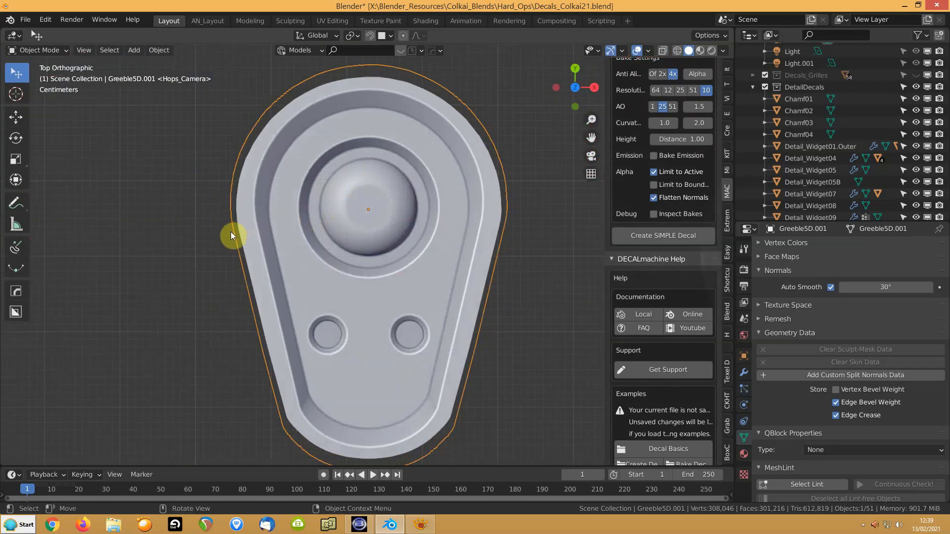
{"action": "key", "text": "Tab"}
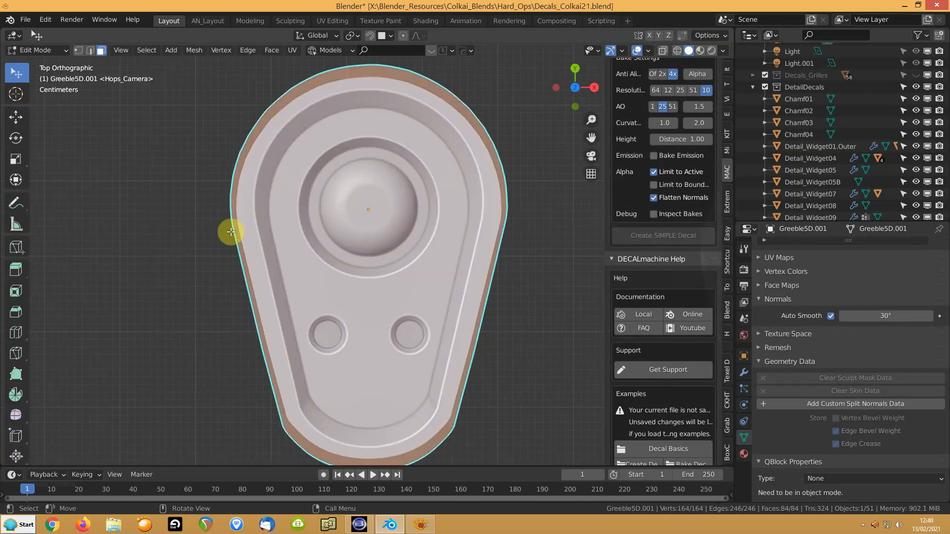
{"action": "key", "text": "s"}
{"action": "key", "text": "y"}
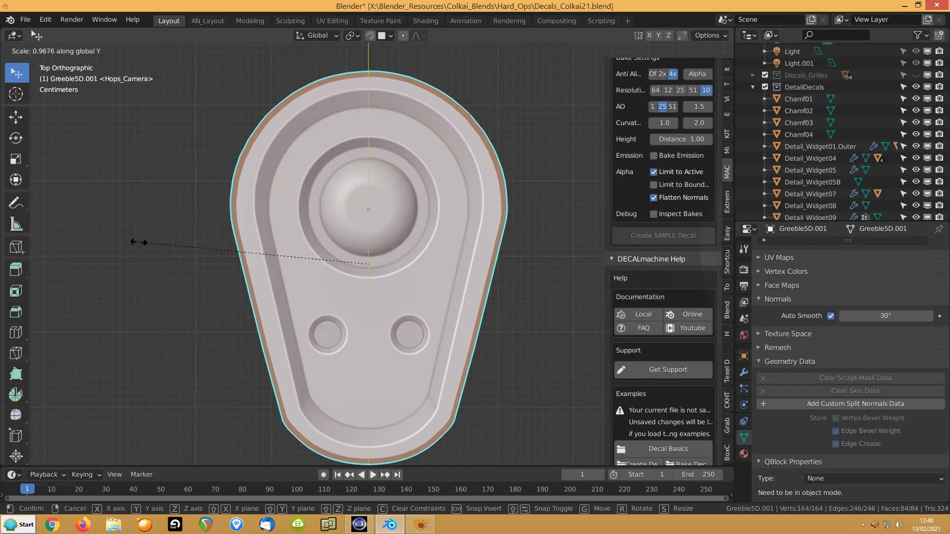
{"action": "left_click", "coordinate": [139, 242]}
Scale the whole cutter mesh along X to about 0.99 so it hugs the detail's outline, and return to object mode
{"action": "key", "text": "s"}
{"action": "key", "text": "x"}
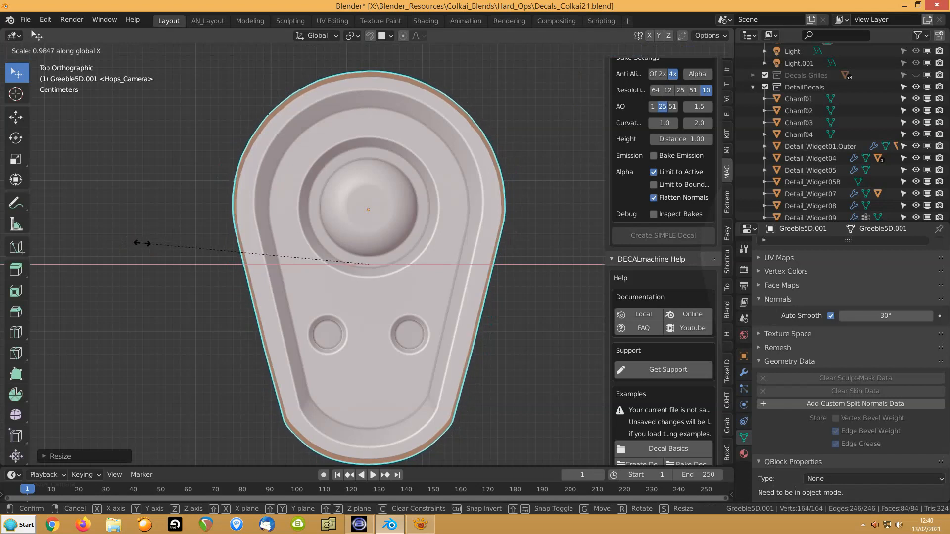
{"action": "left_click", "coordinate": [138, 244]}
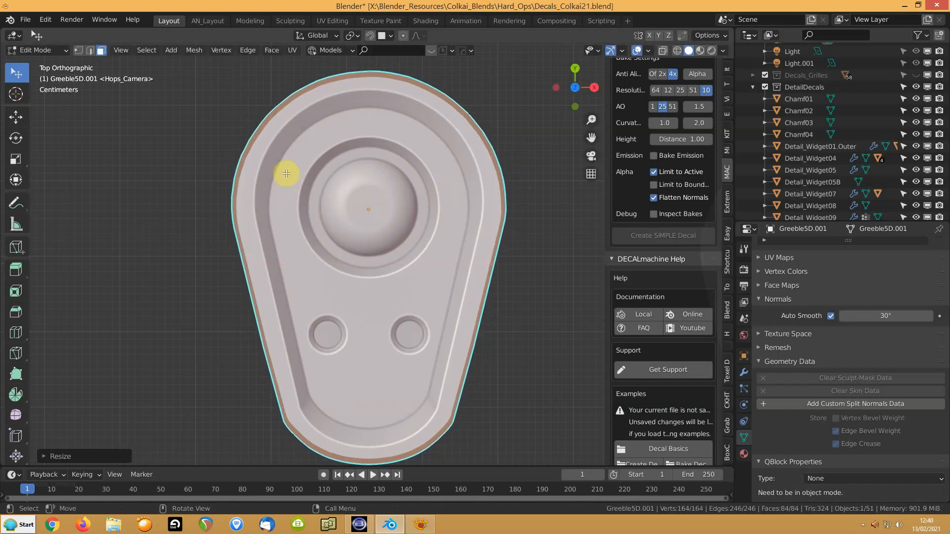
{"action": "scroll", "coordinate": [279, 178], "scroll_direction": "down", "scroll_amount": 5}
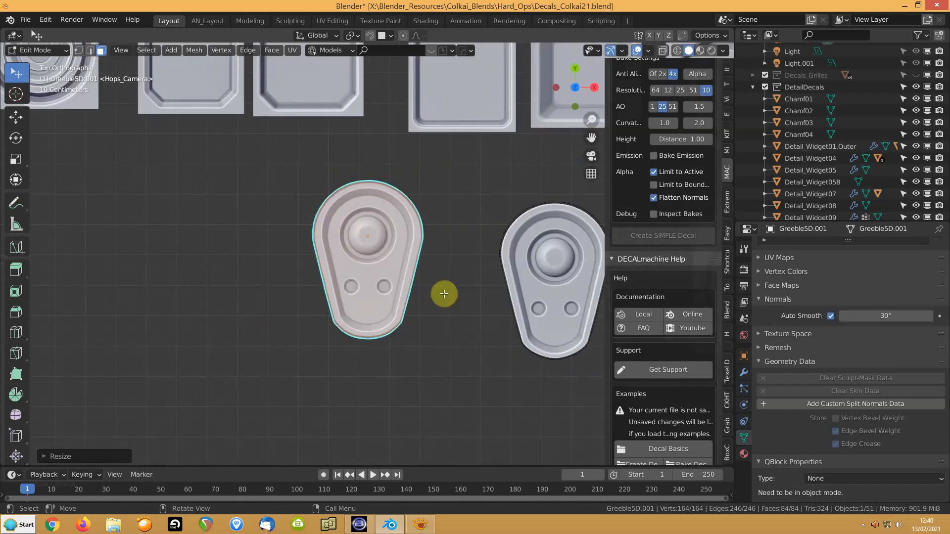
{"action": "middle_click_drag", "start_coordinate": [266, 355], "coordinate": [327, 256]}
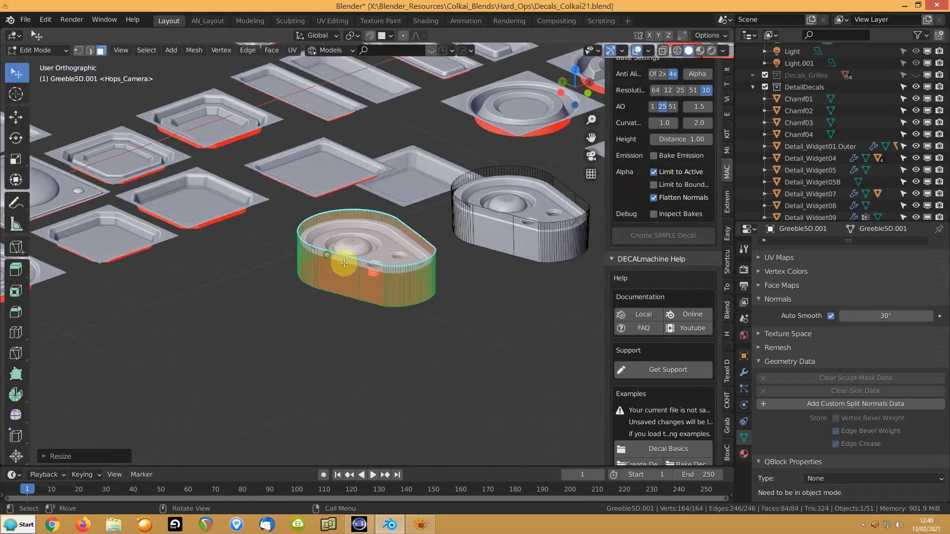
{"action": "scroll", "coordinate": [327, 256], "scroll_direction": "up", "scroll_amount": 4}
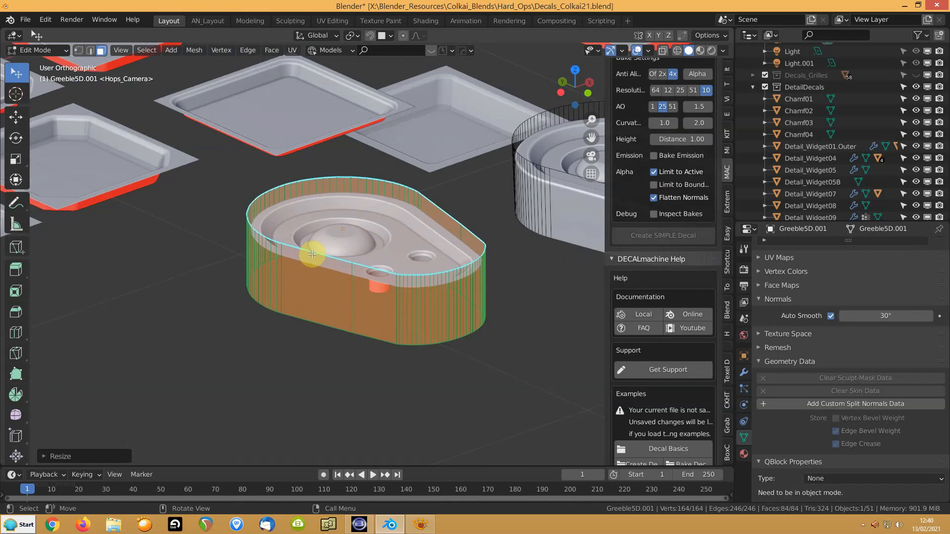
{"action": "key", "text": "Tab"}
{"action": "middle_click_drag", "start_coordinate": [371, 251], "coordinate": [333, 326]}
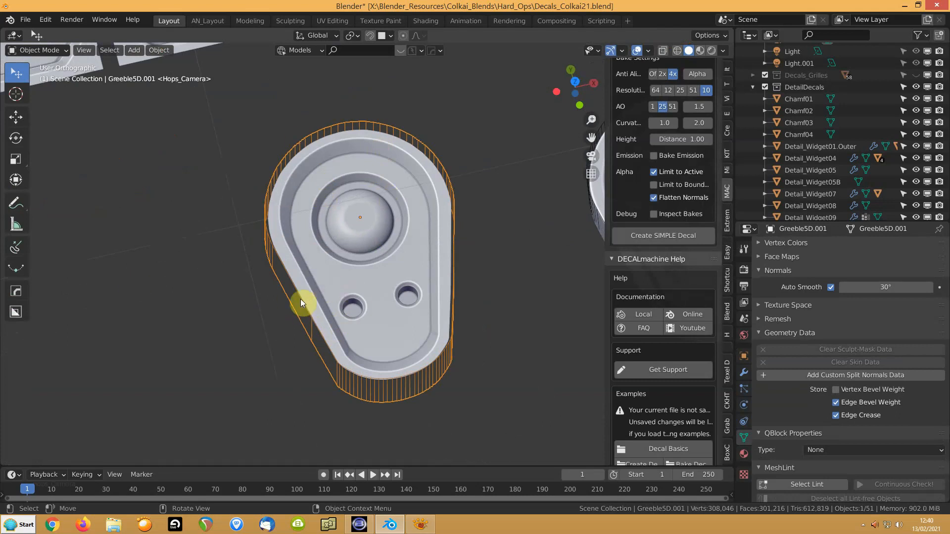
{"action": "middle_click_drag", "start_coordinate": [343, 305], "coordinate": [463, 220]}
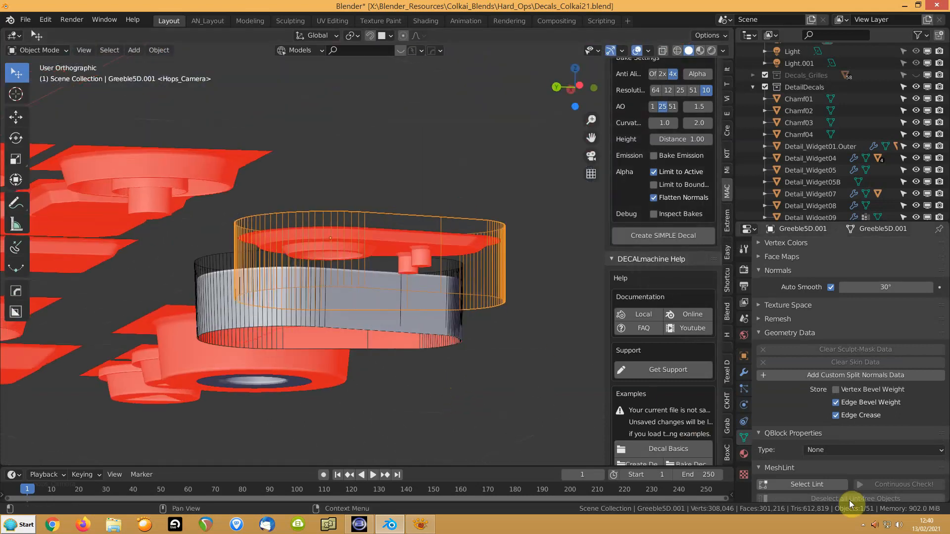
{"action": "left_click", "coordinate": [862, 525]}
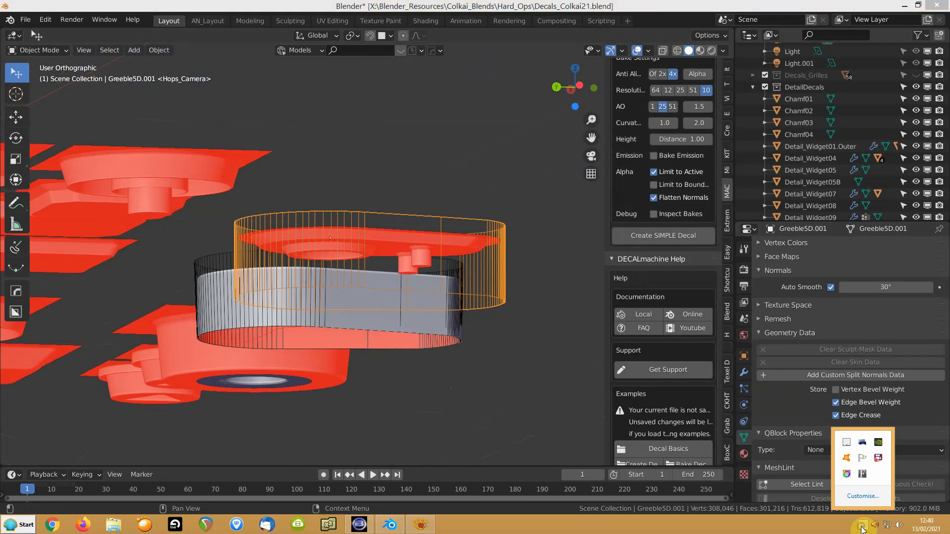
{"action": "right_click", "coordinate": [879, 459]}
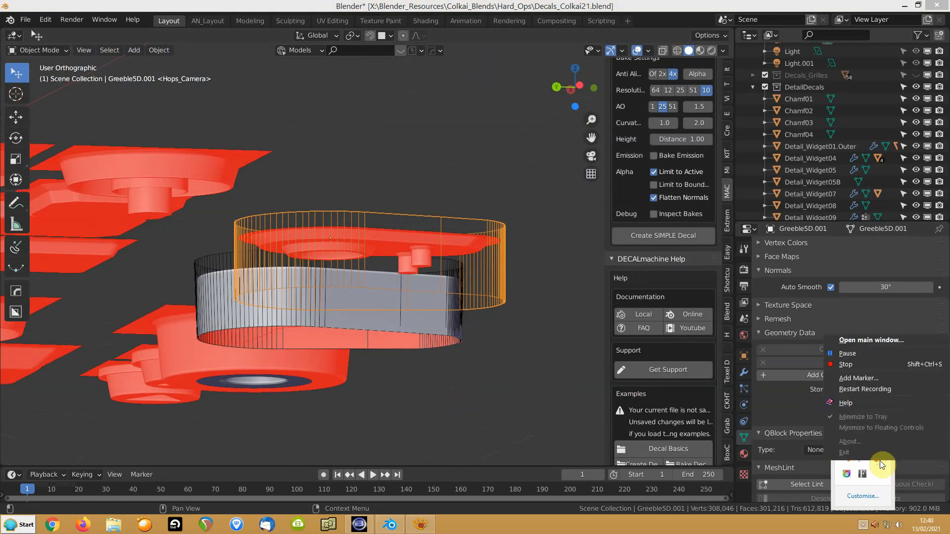